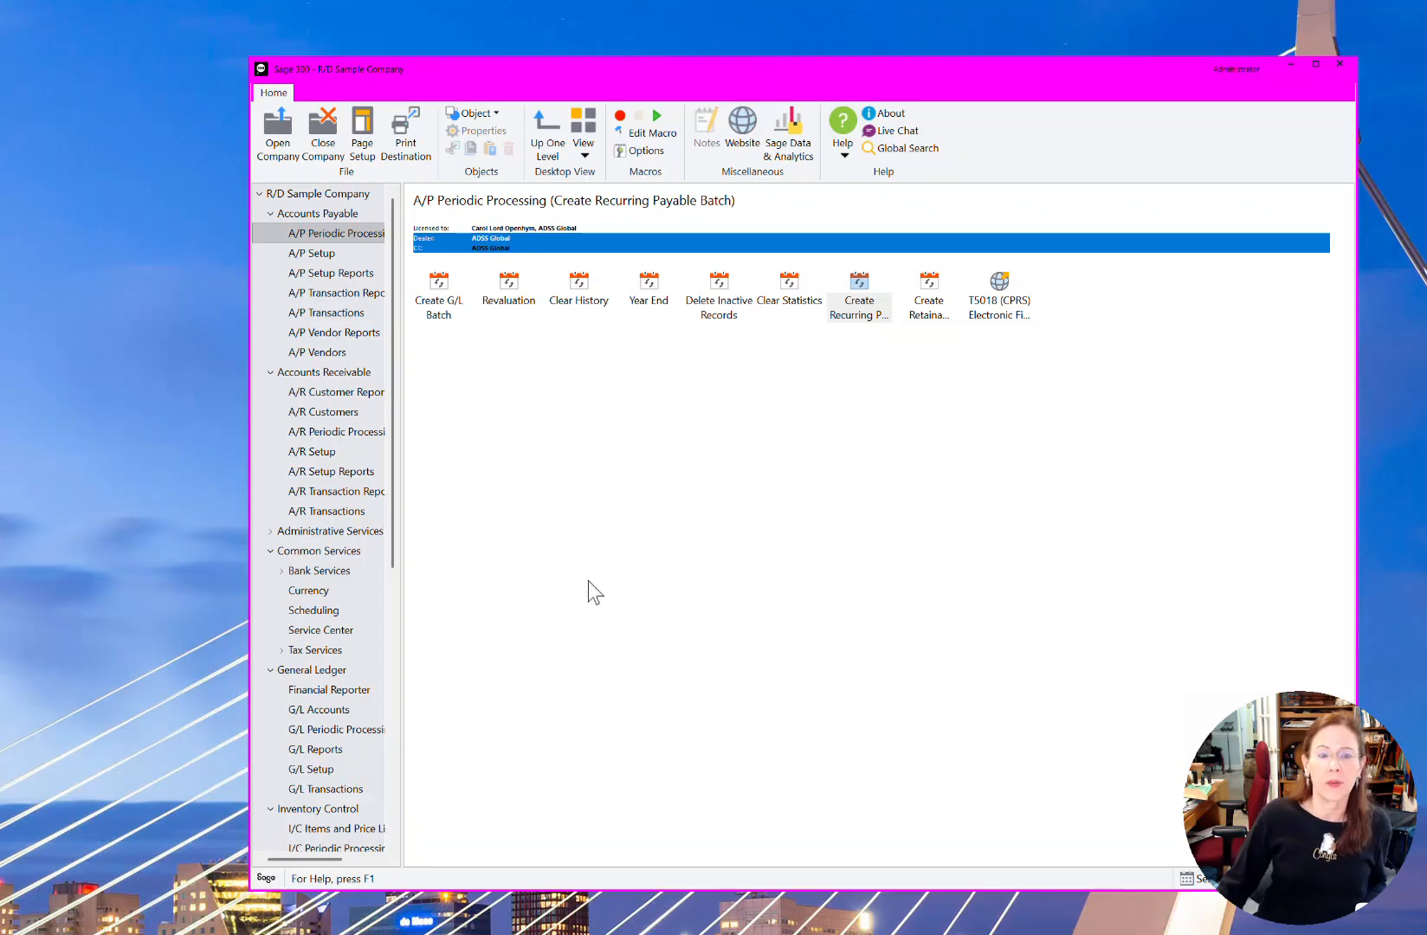
Open Schedules under Common Services Scheduling and bring up the MONTHLY schedule
left_click(336, 611)
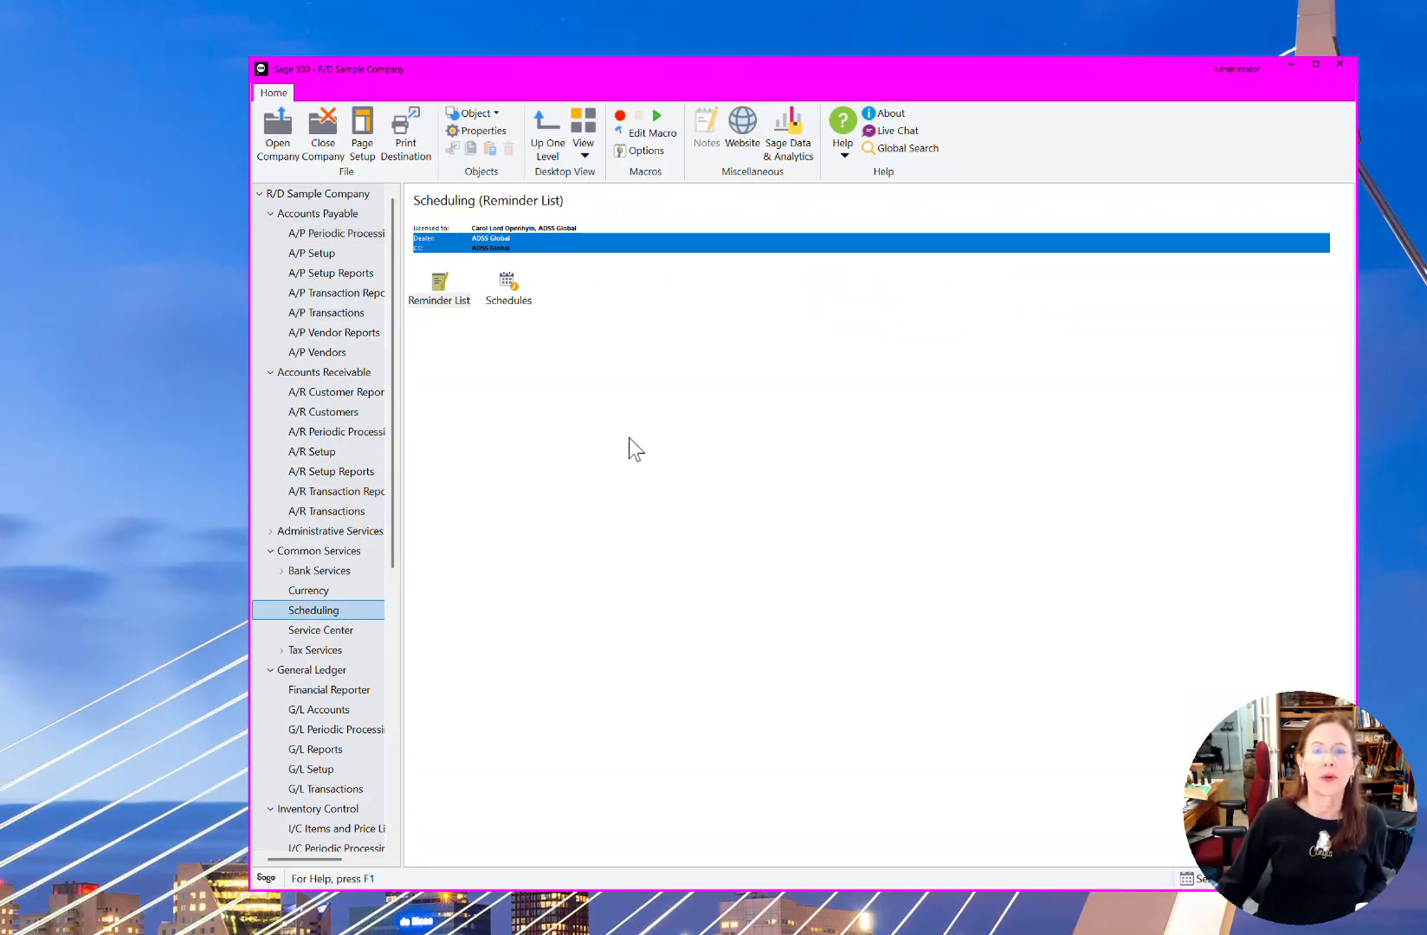
left_click(517, 299)
double_click(517, 297)
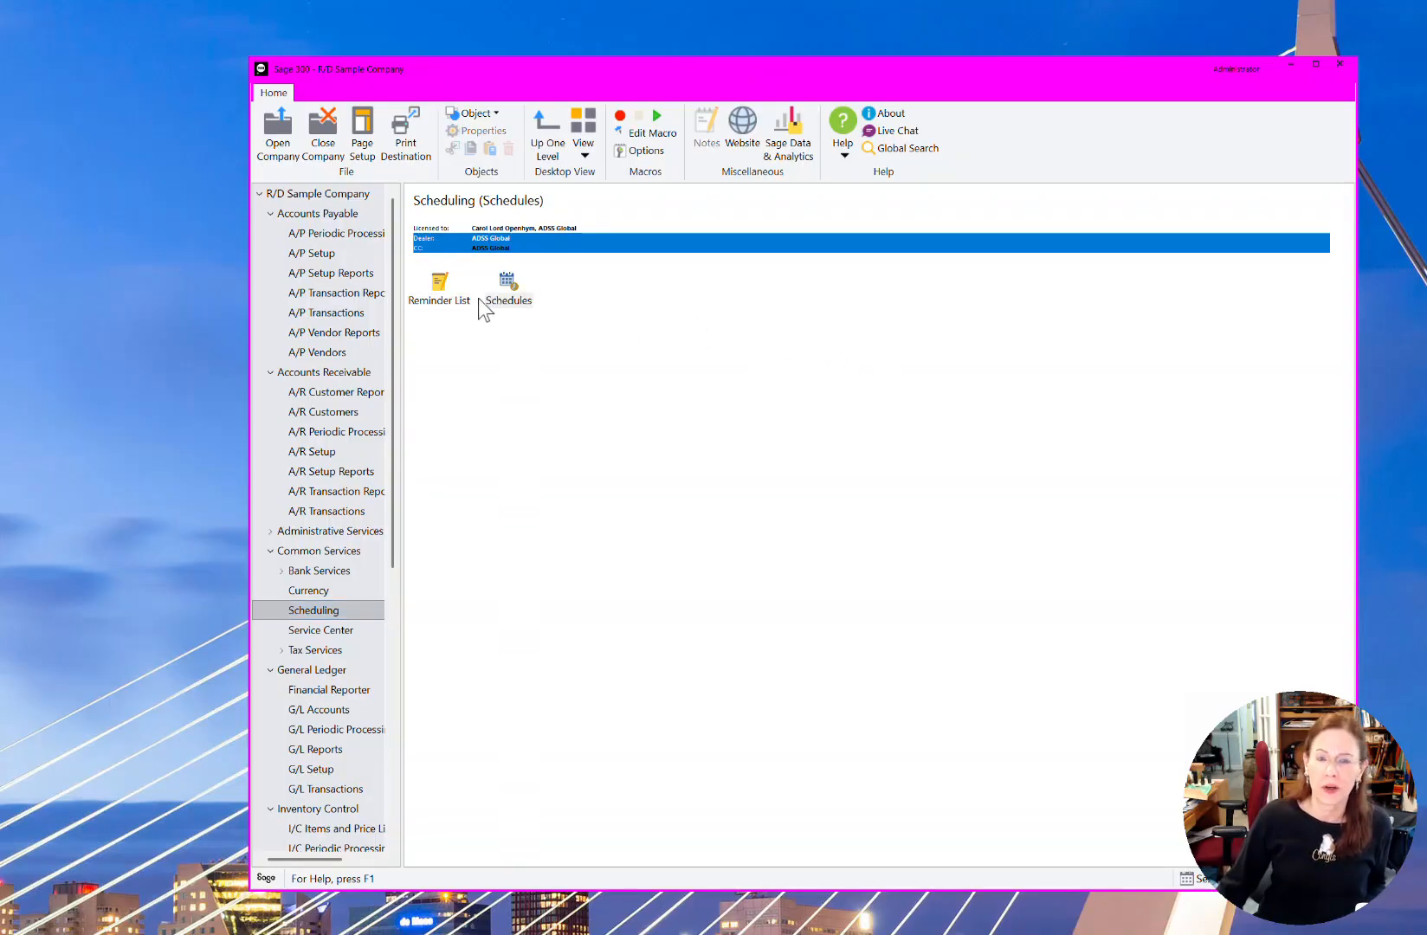
left_click_drag(465, 413, 668, 375)
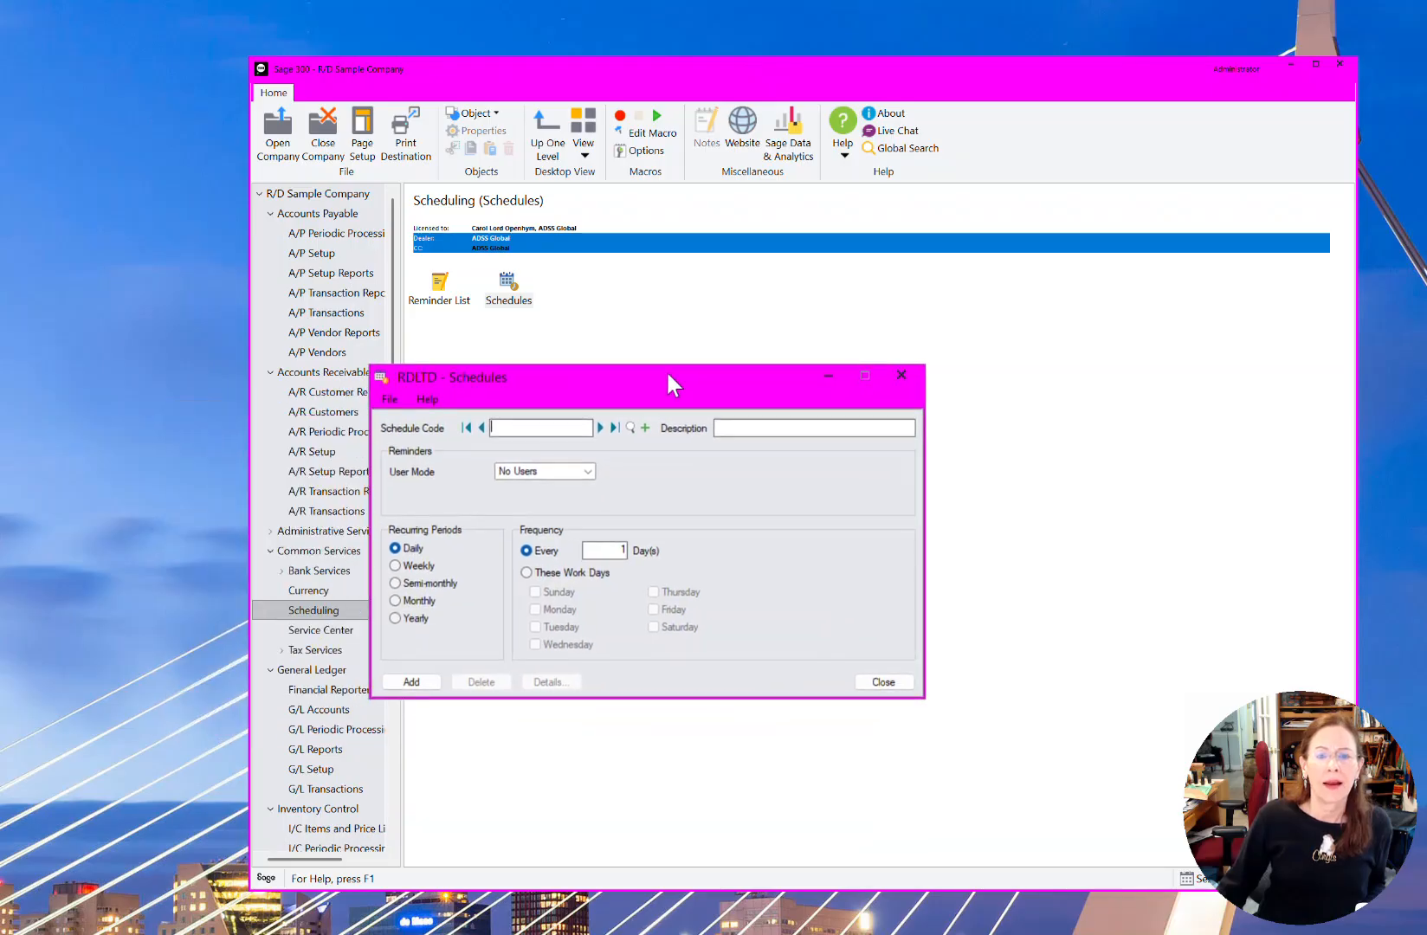
left_click(602, 426)
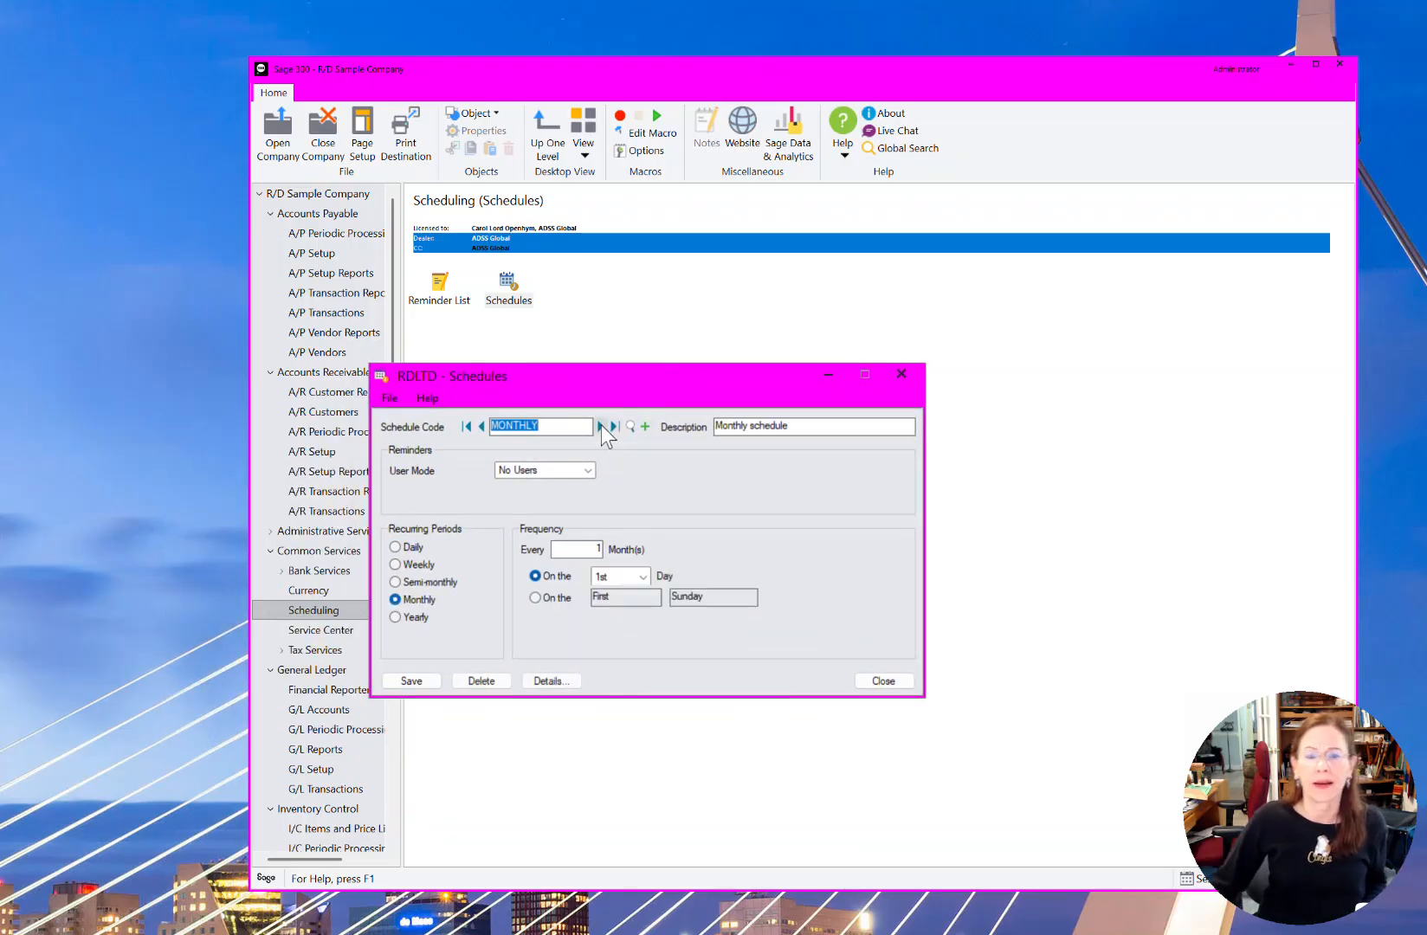
Examine the MONTHLY schedule's code, recurring period, month interval and the available day-of-month choices without changing them
left_click(564, 424)
left_click_drag(565, 424, 442, 424)
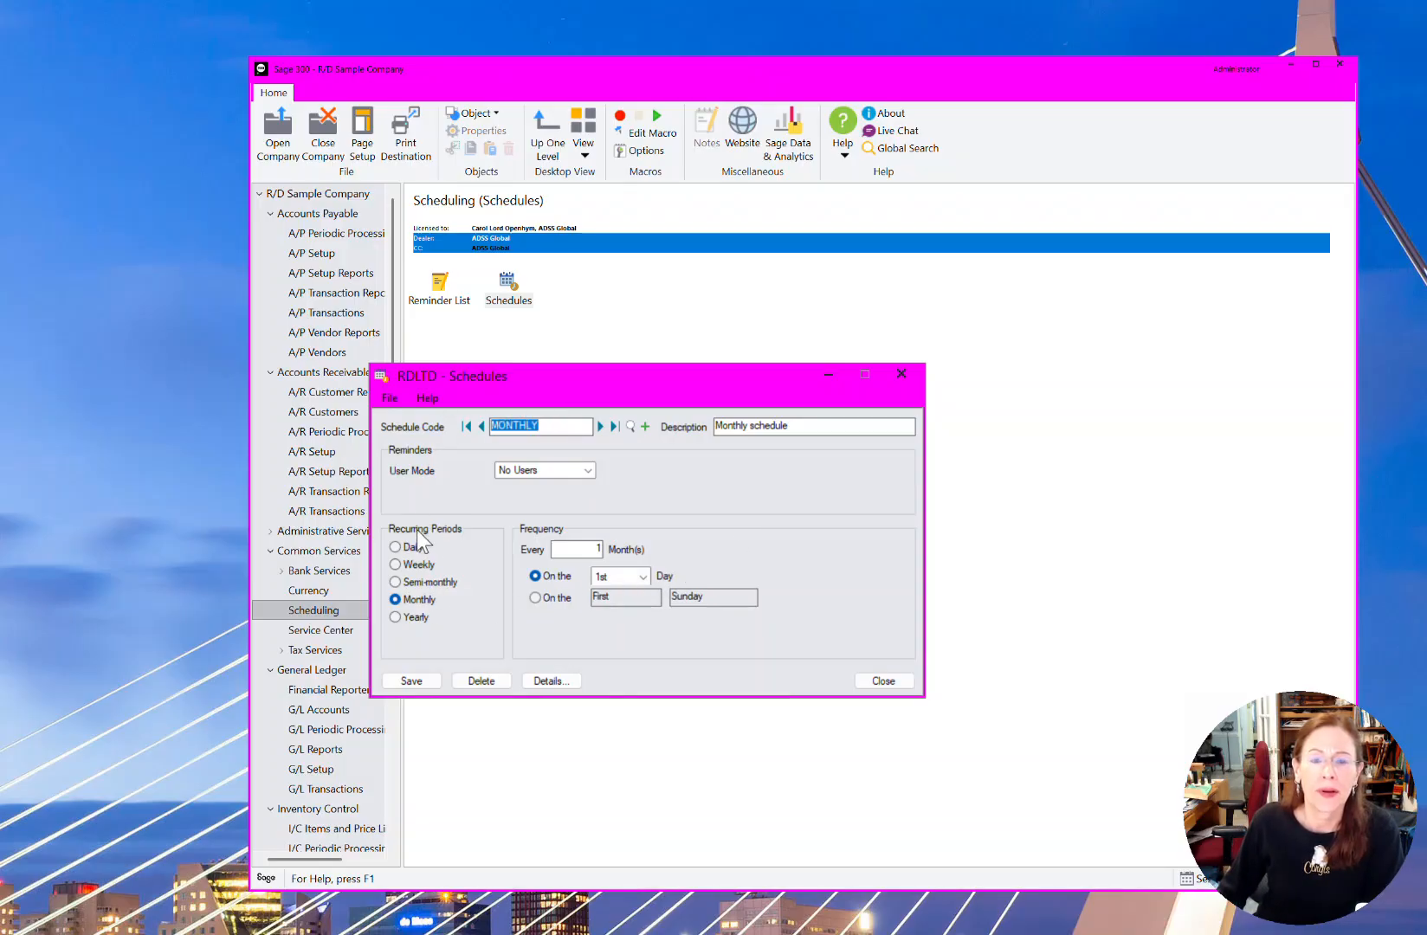
left_click(582, 549)
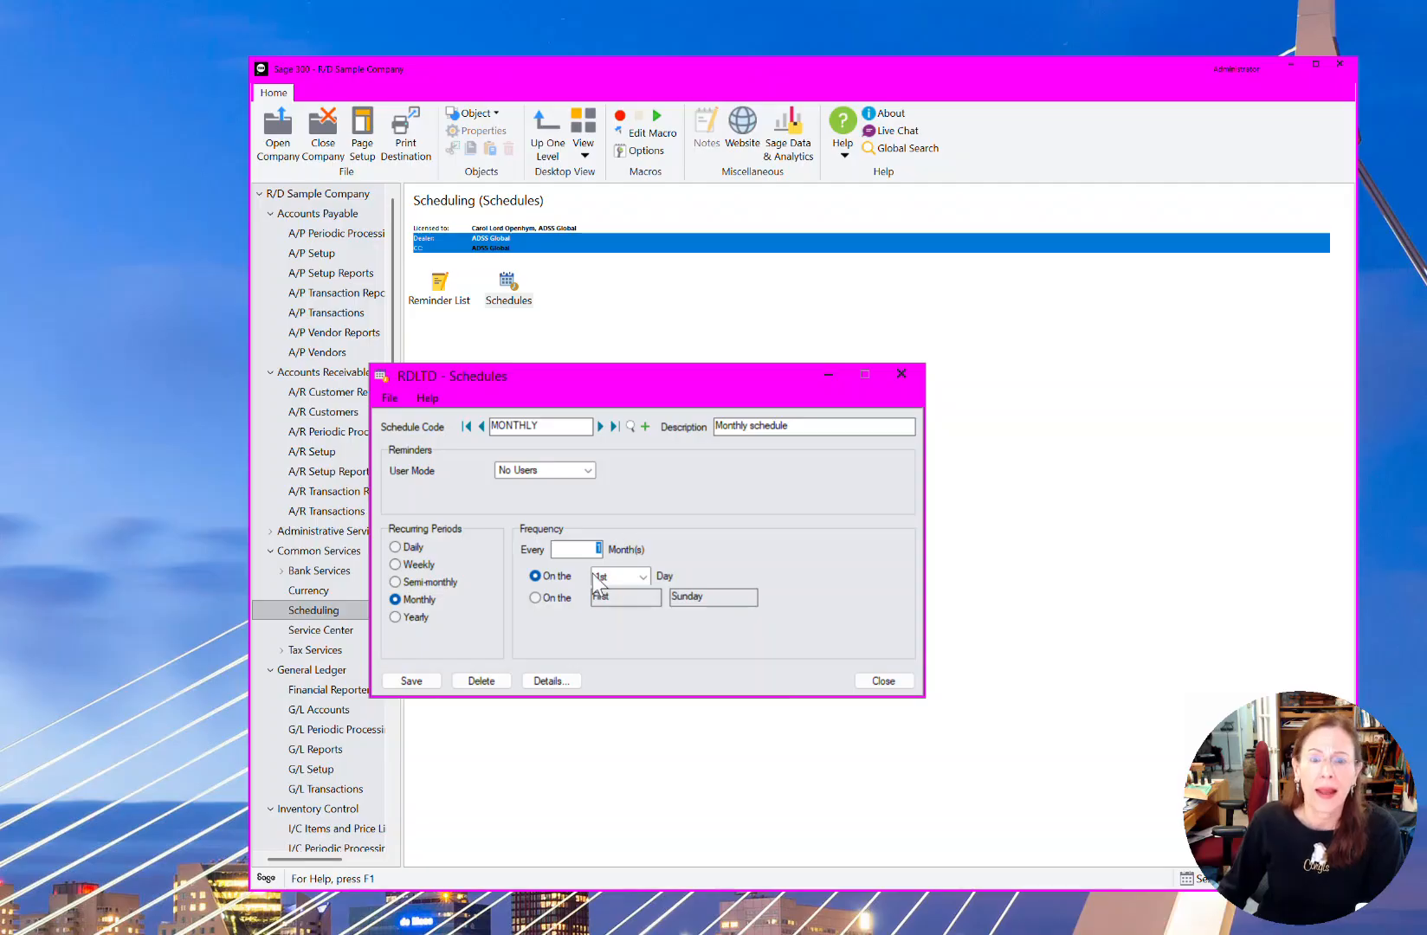
left_click(642, 576)
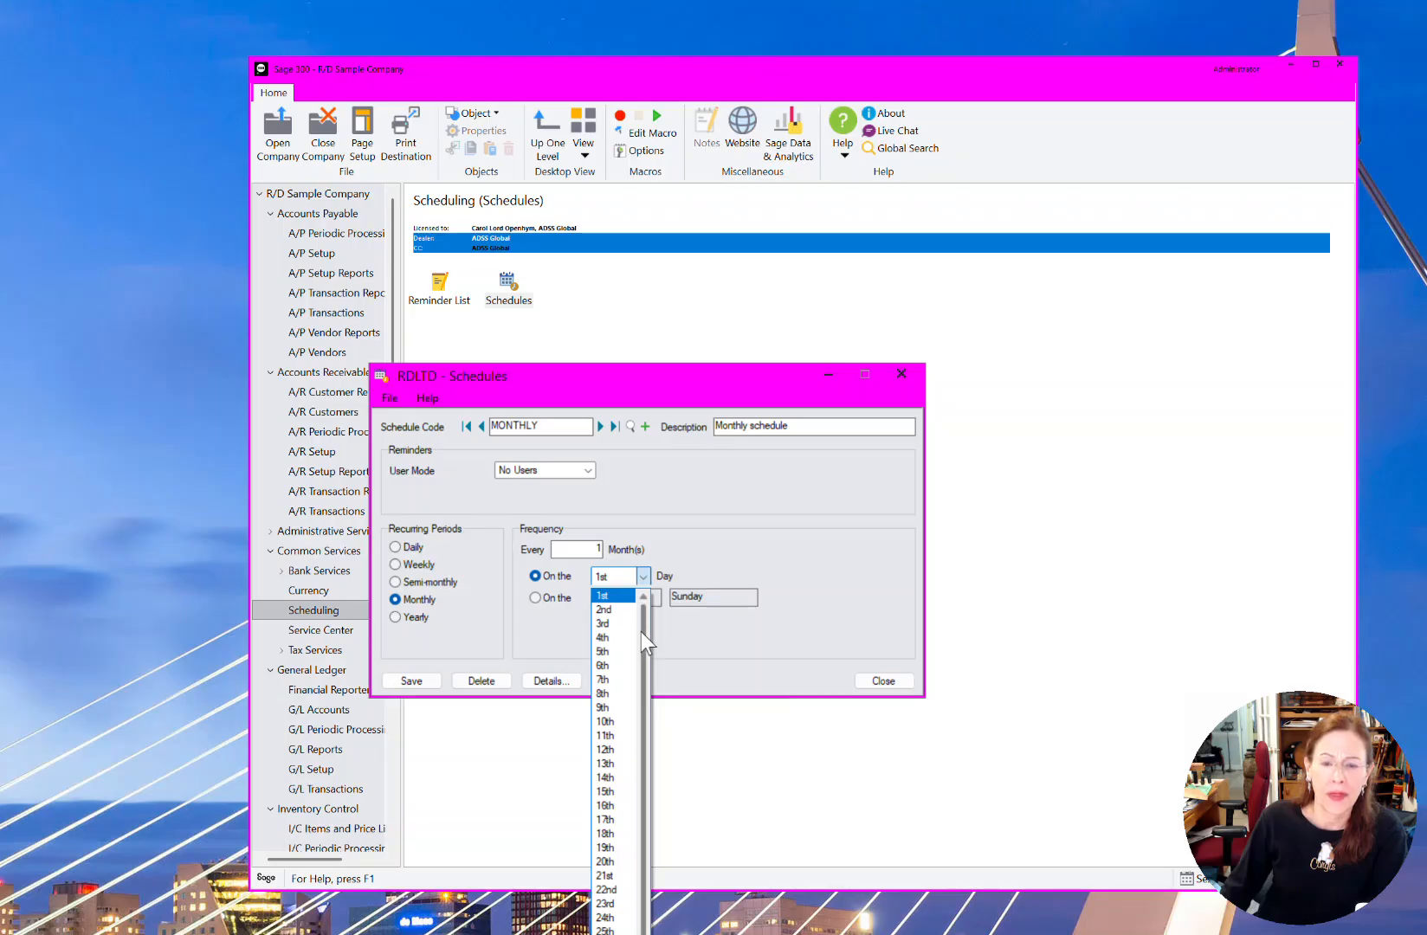
scroll(641, 633, "down", 1)
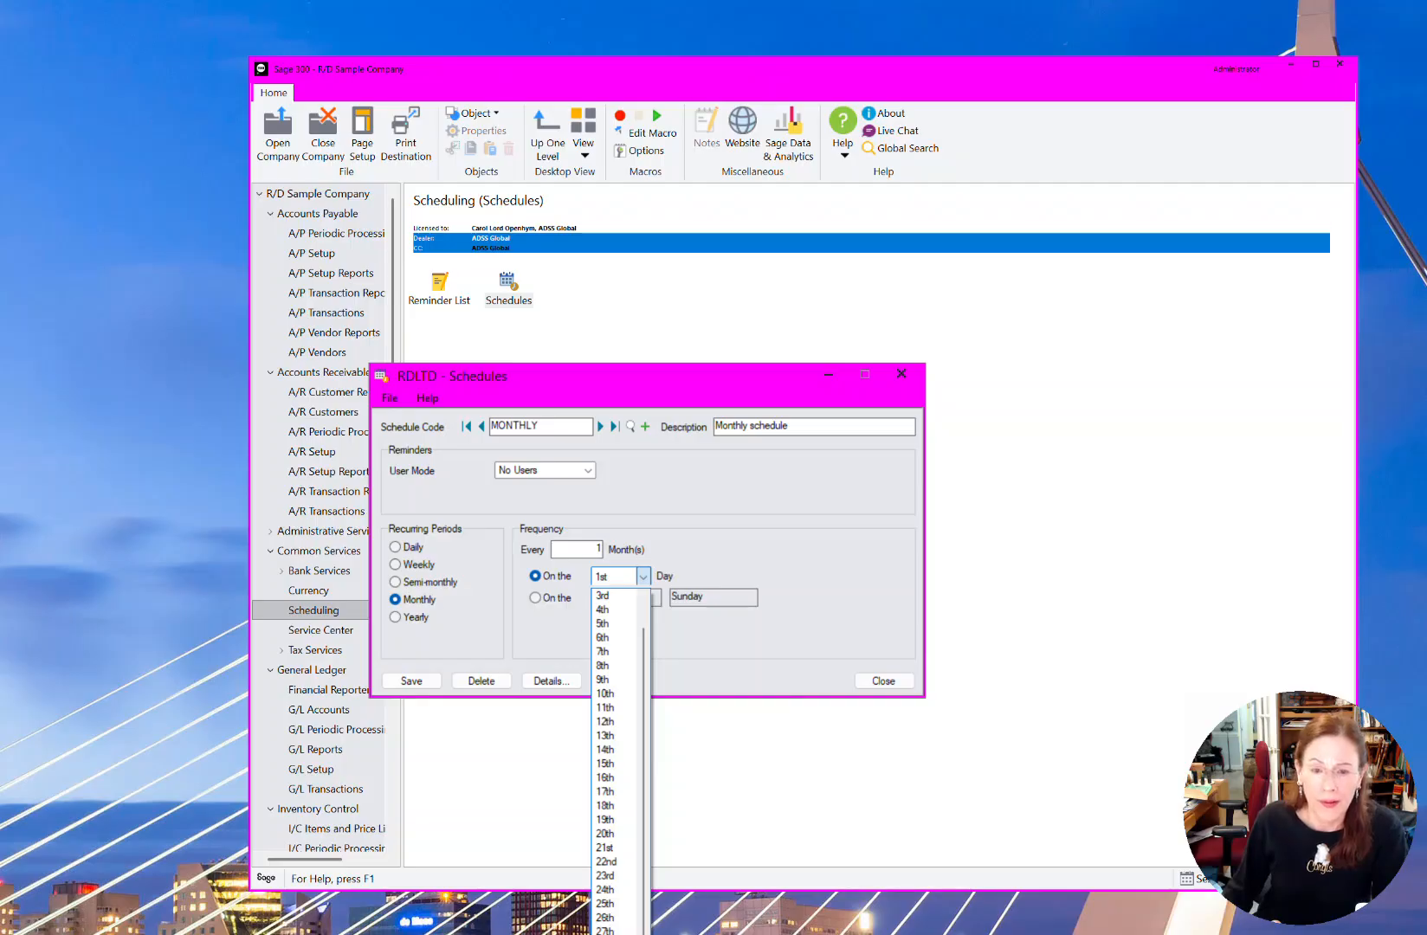
left_click(782, 807)
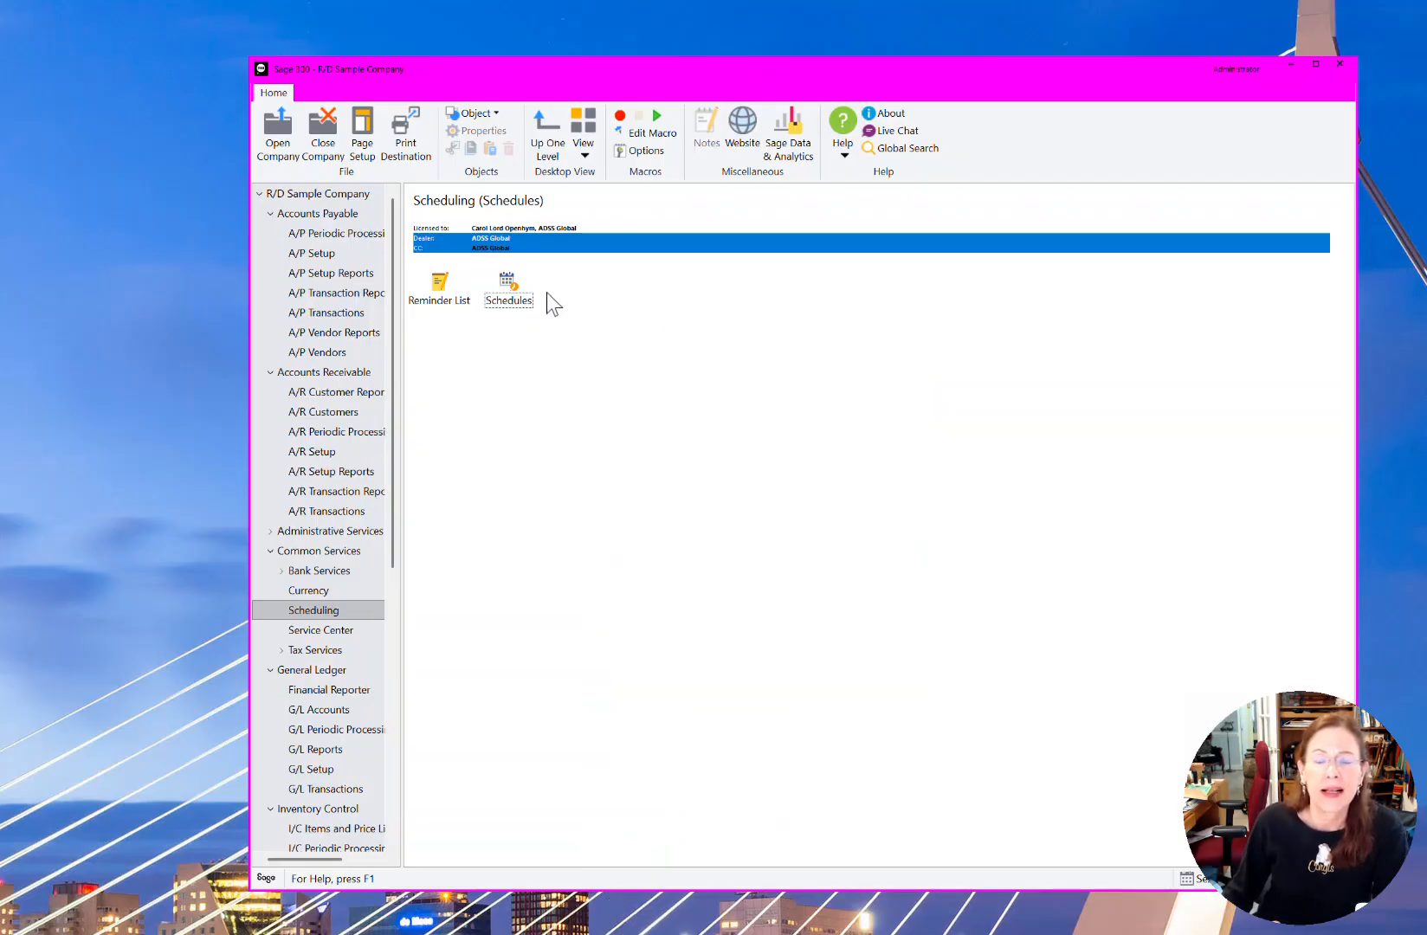
double_click(526, 305)
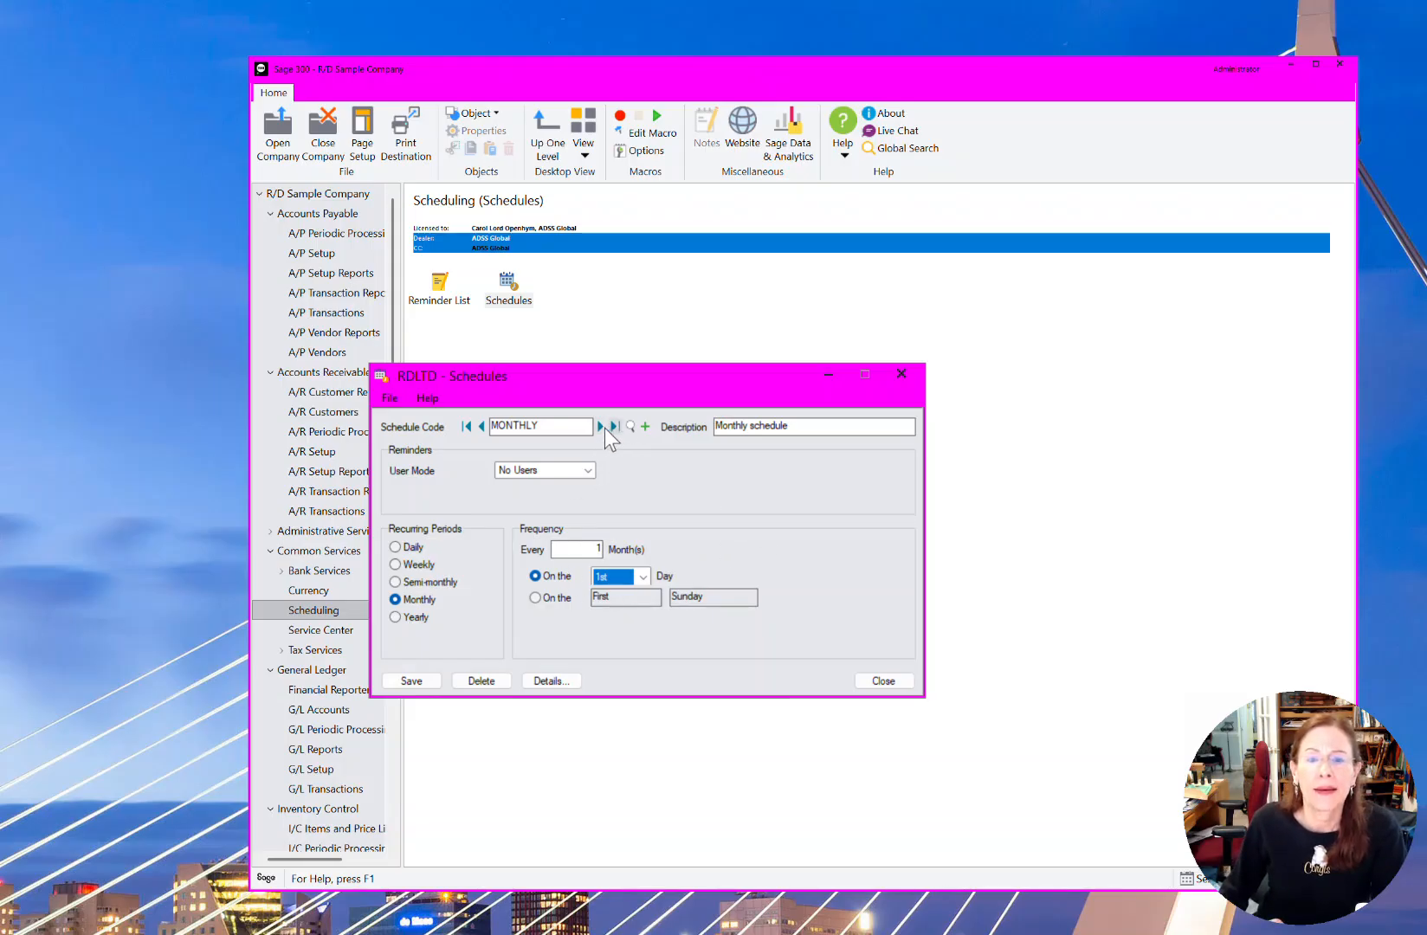
left_click(590, 549)
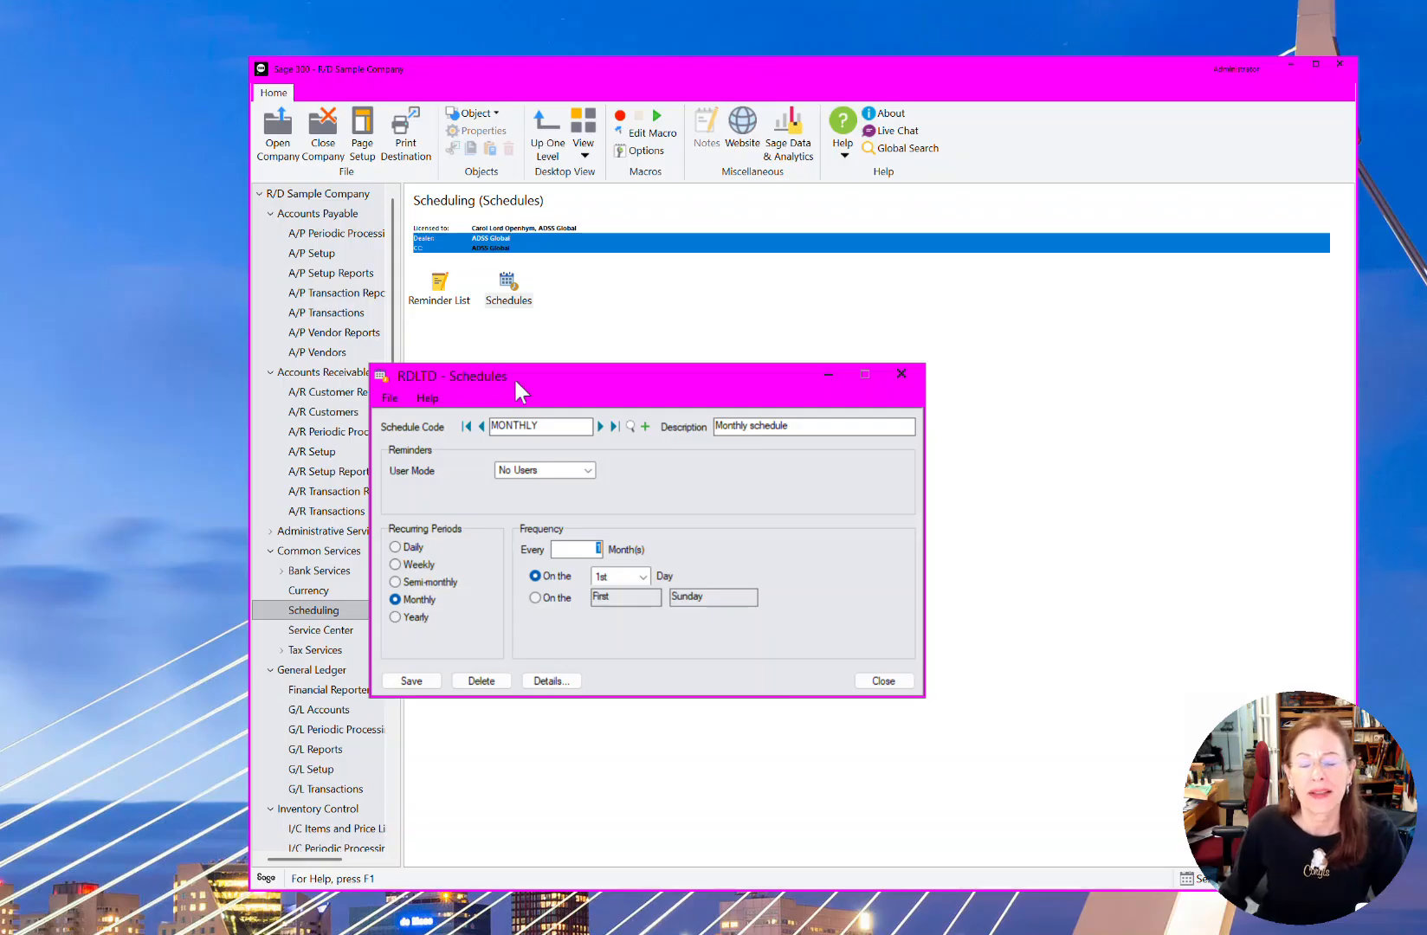
Bring up the WEEKLY schedule and review its week interval and day of week
left_click(597, 426)
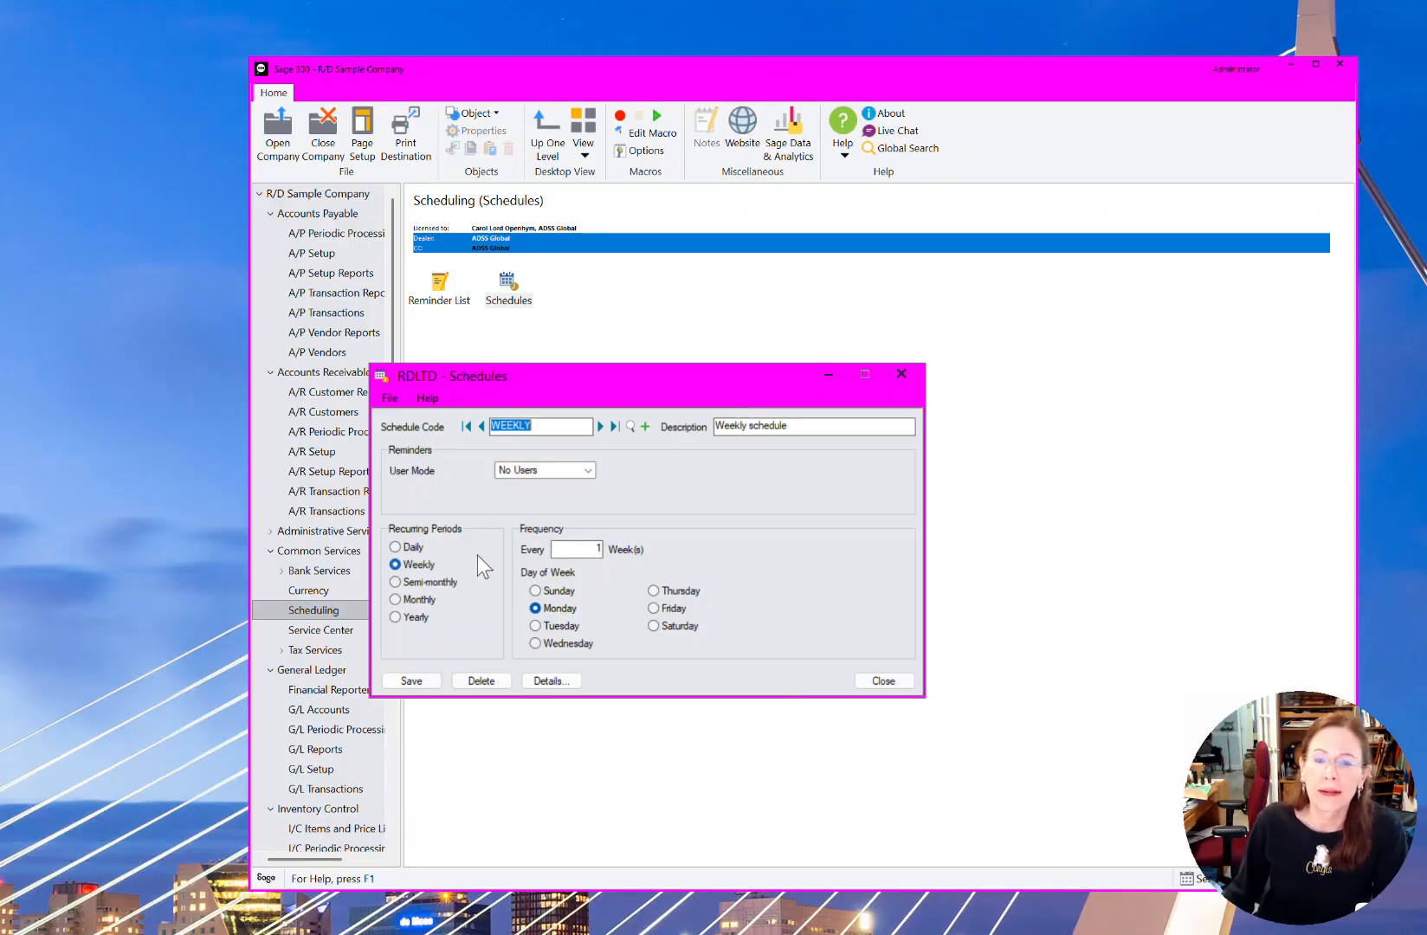
left_click_drag(572, 550, 639, 552)
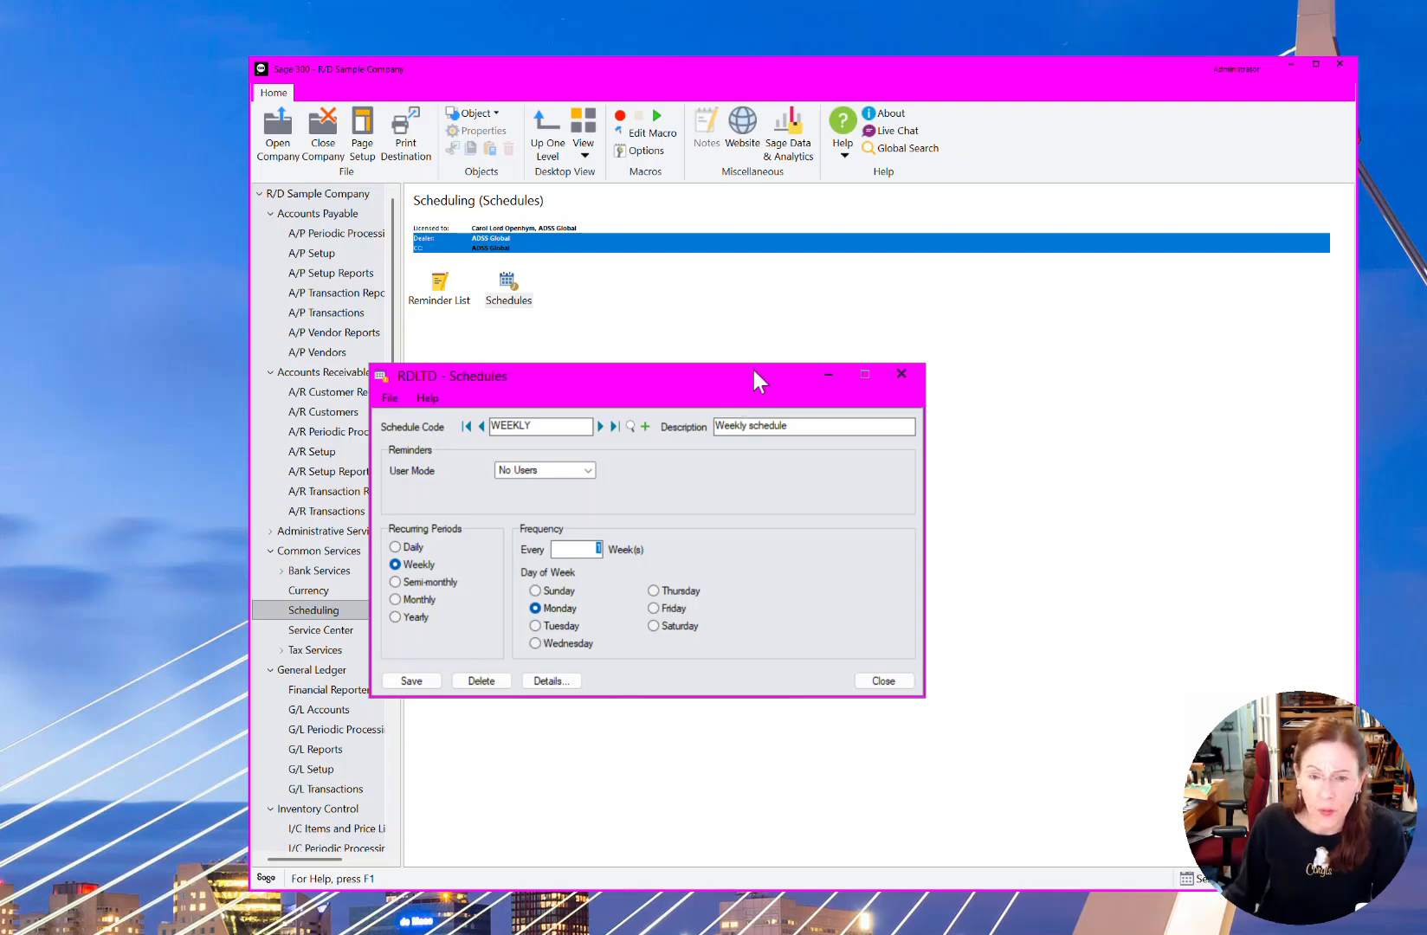
left_click_drag(754, 372, 802, 338)
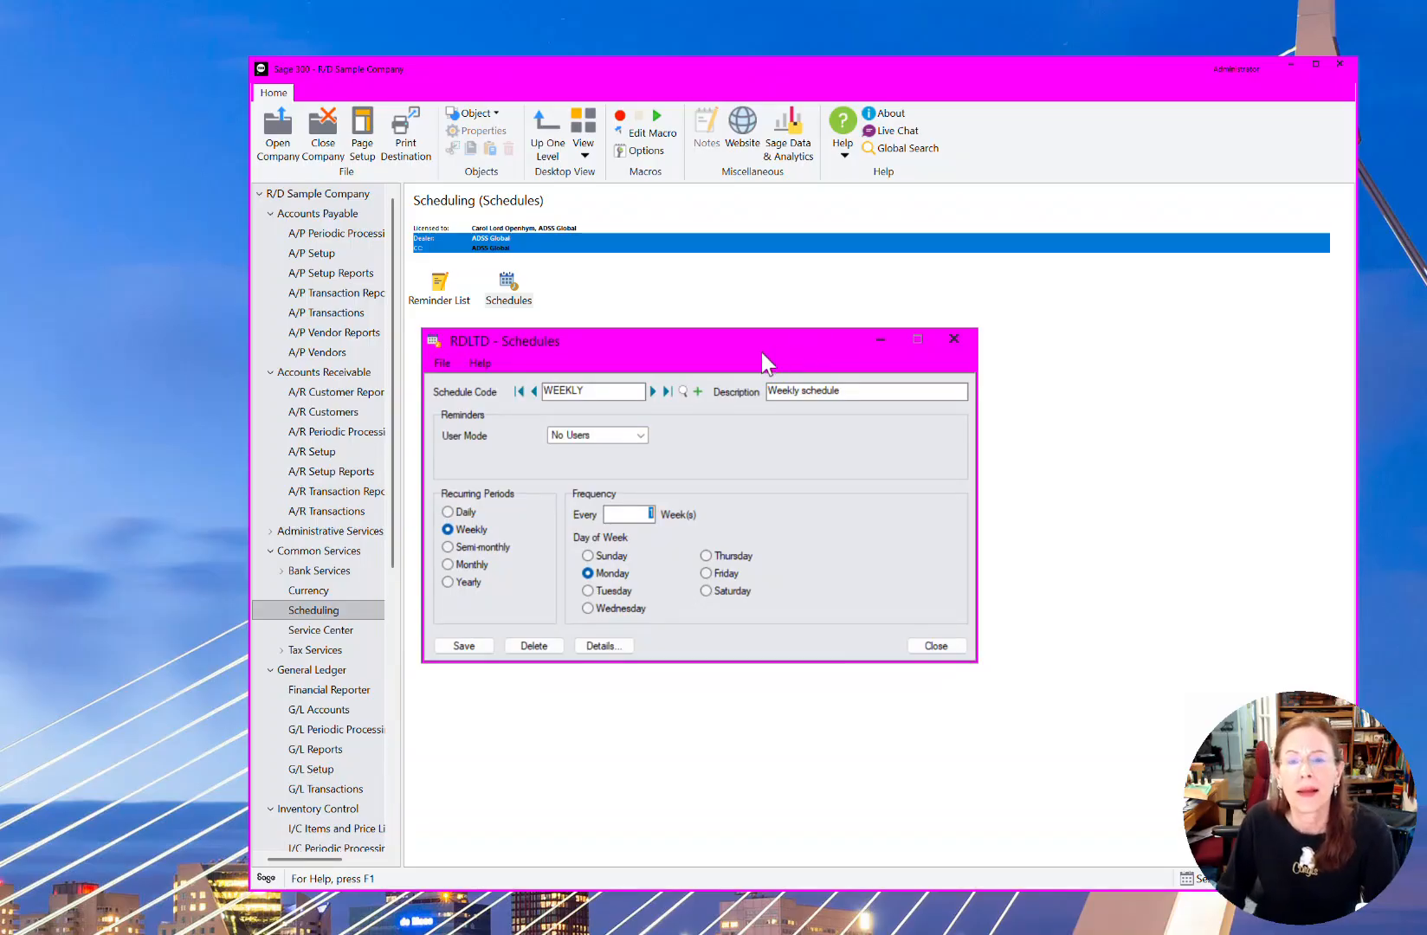
Start a new schedule with the code MLAST and the description "Monthly - last day"
left_click(696, 392)
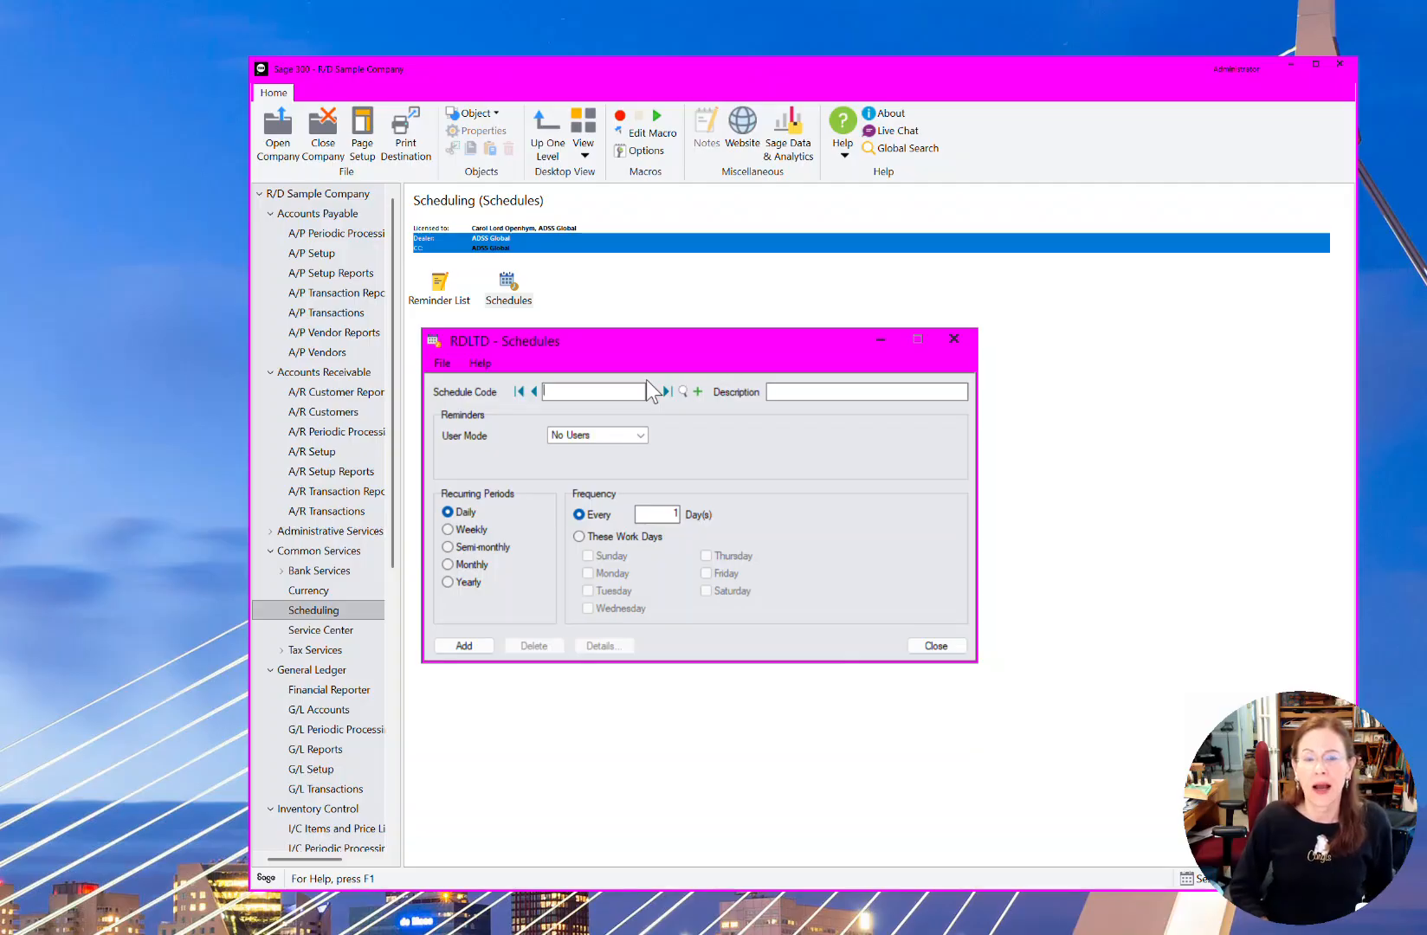
type("MLAST")
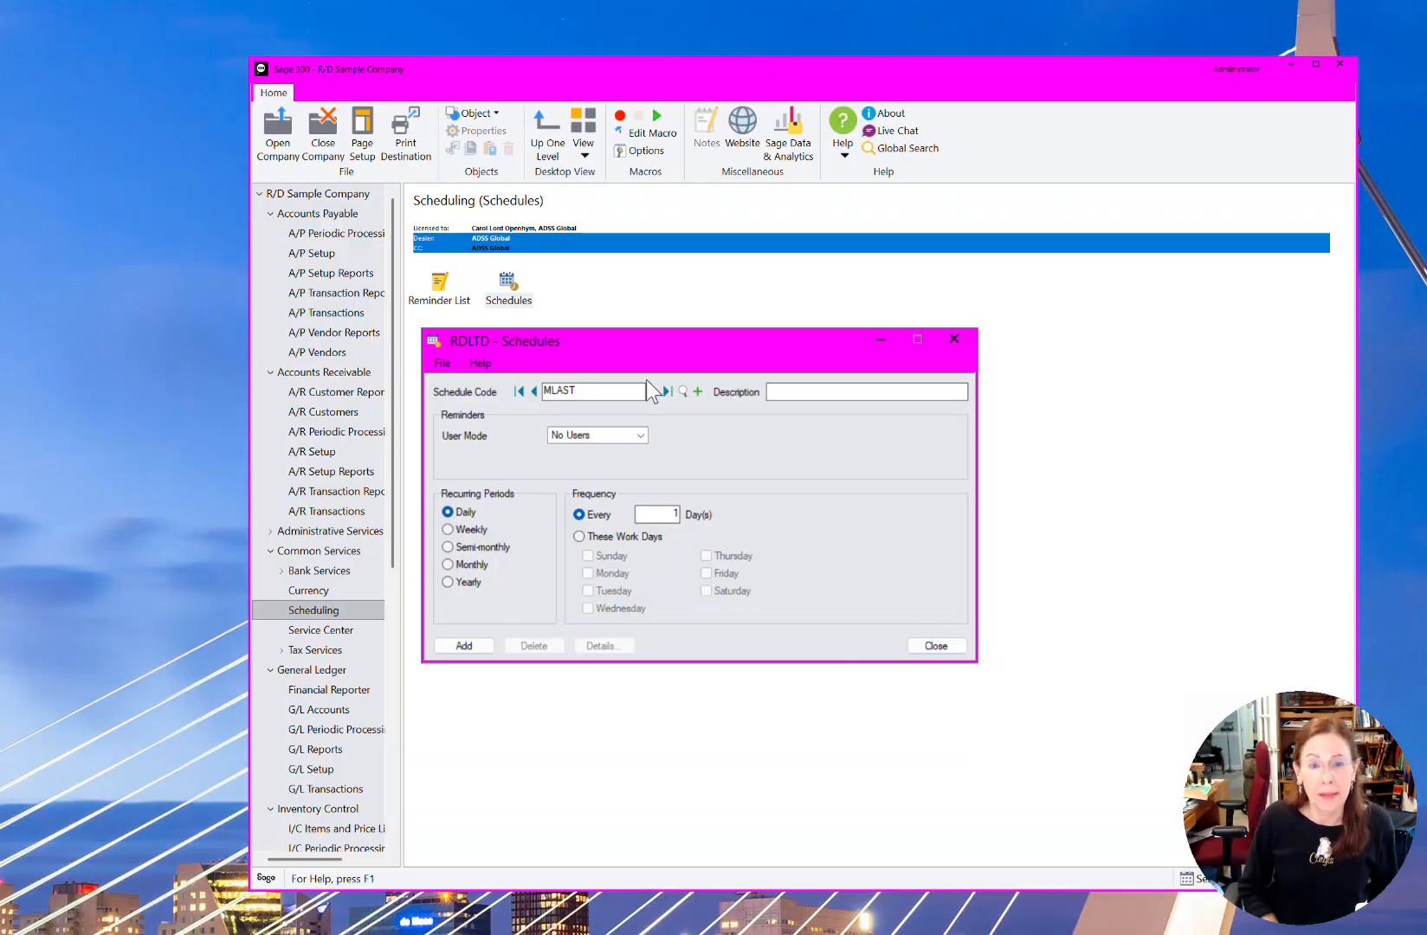
key("Tab")
type("Month")
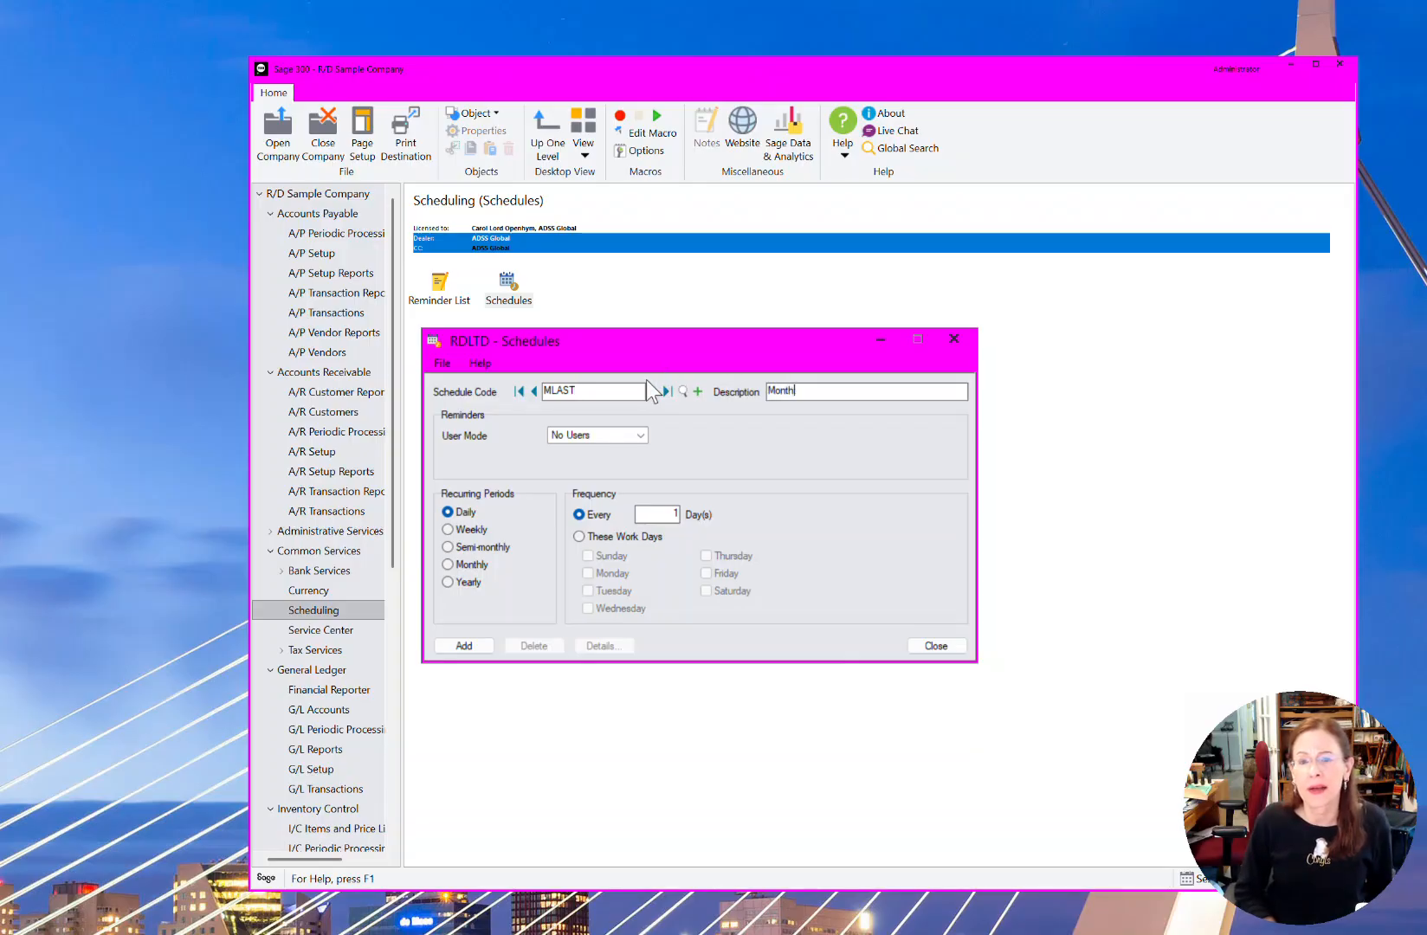
type("ly - last dau")
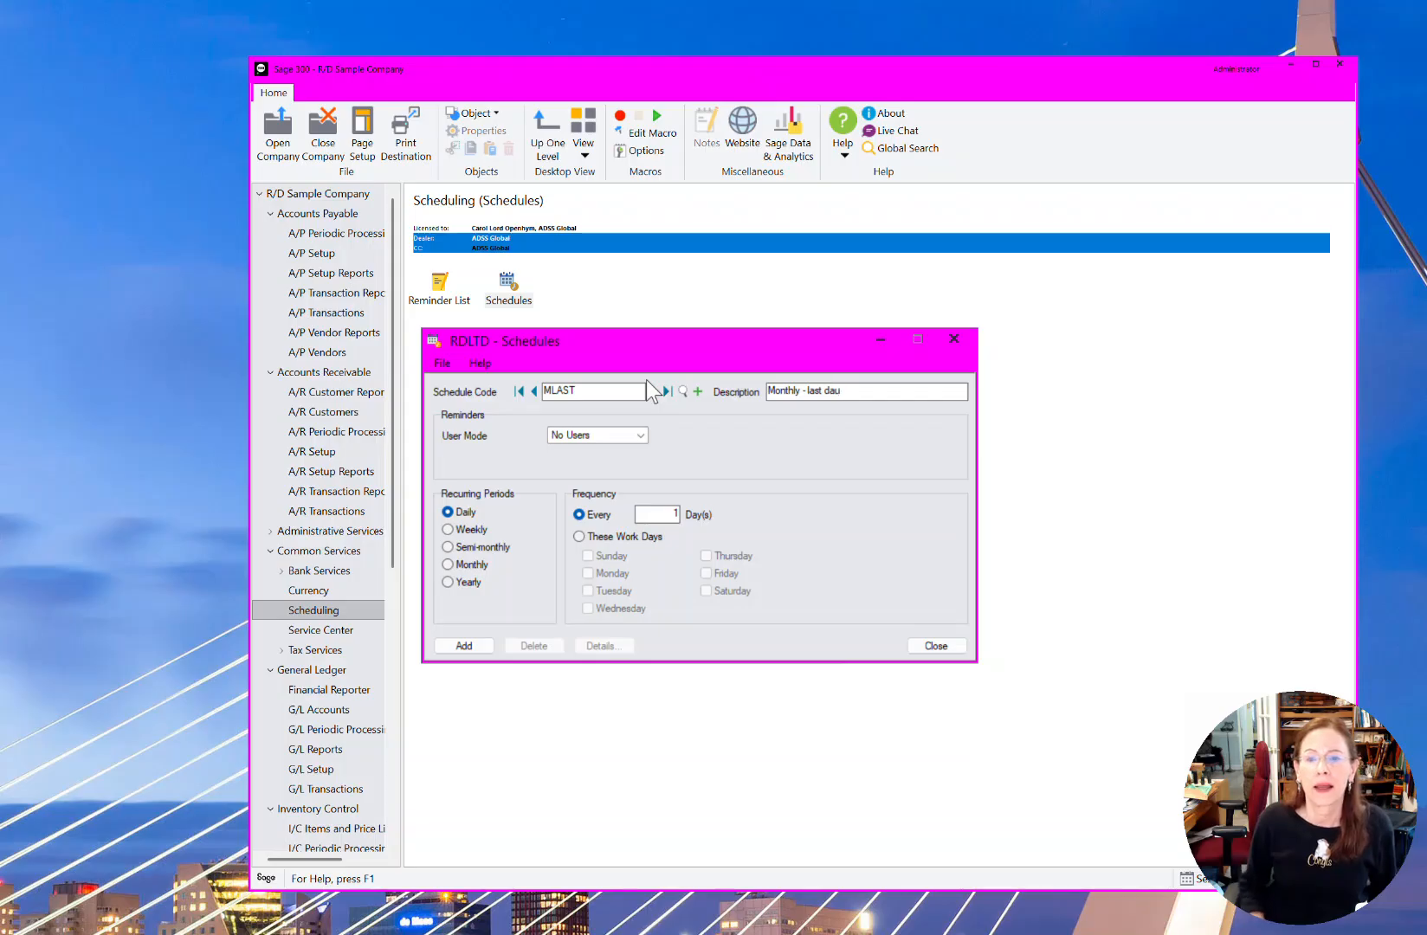
key("BackSpace")
type("y")
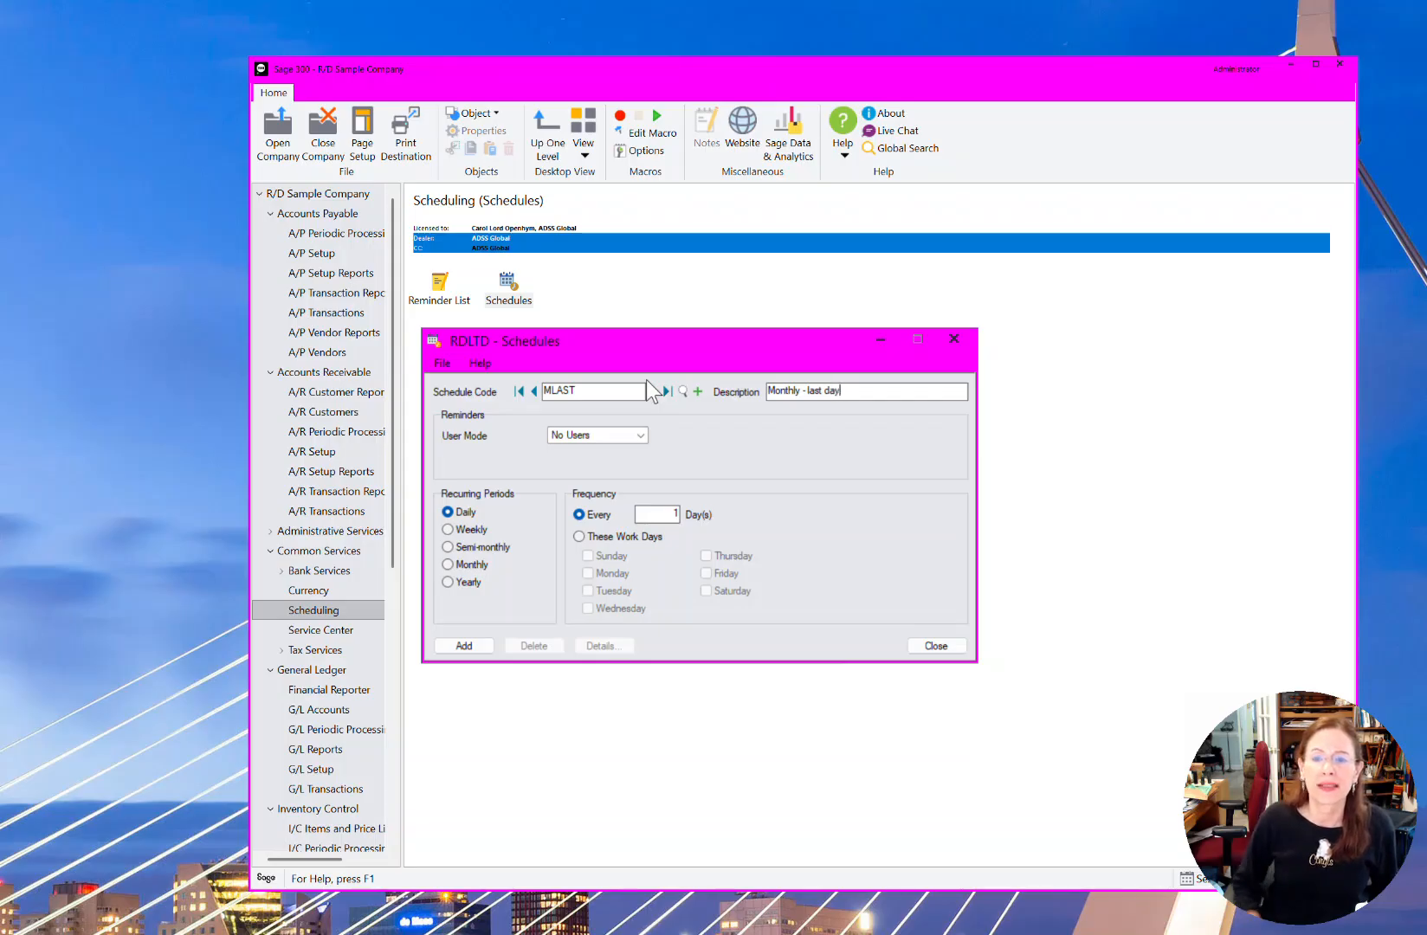
Make the MLAST schedule recur monthly on the last day of the month
left_click(472, 565)
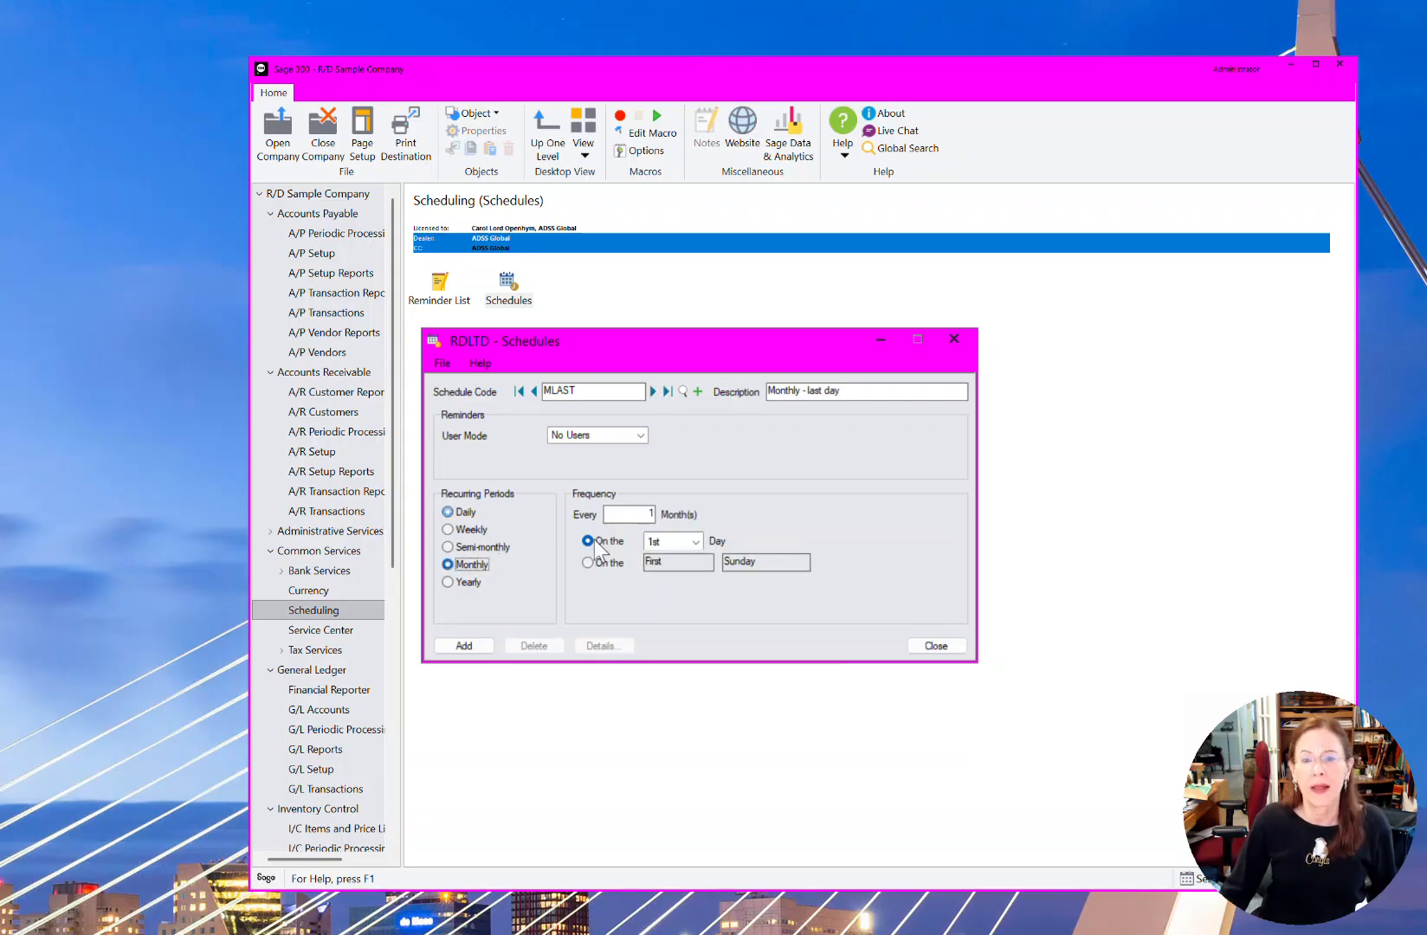
left_click(693, 541)
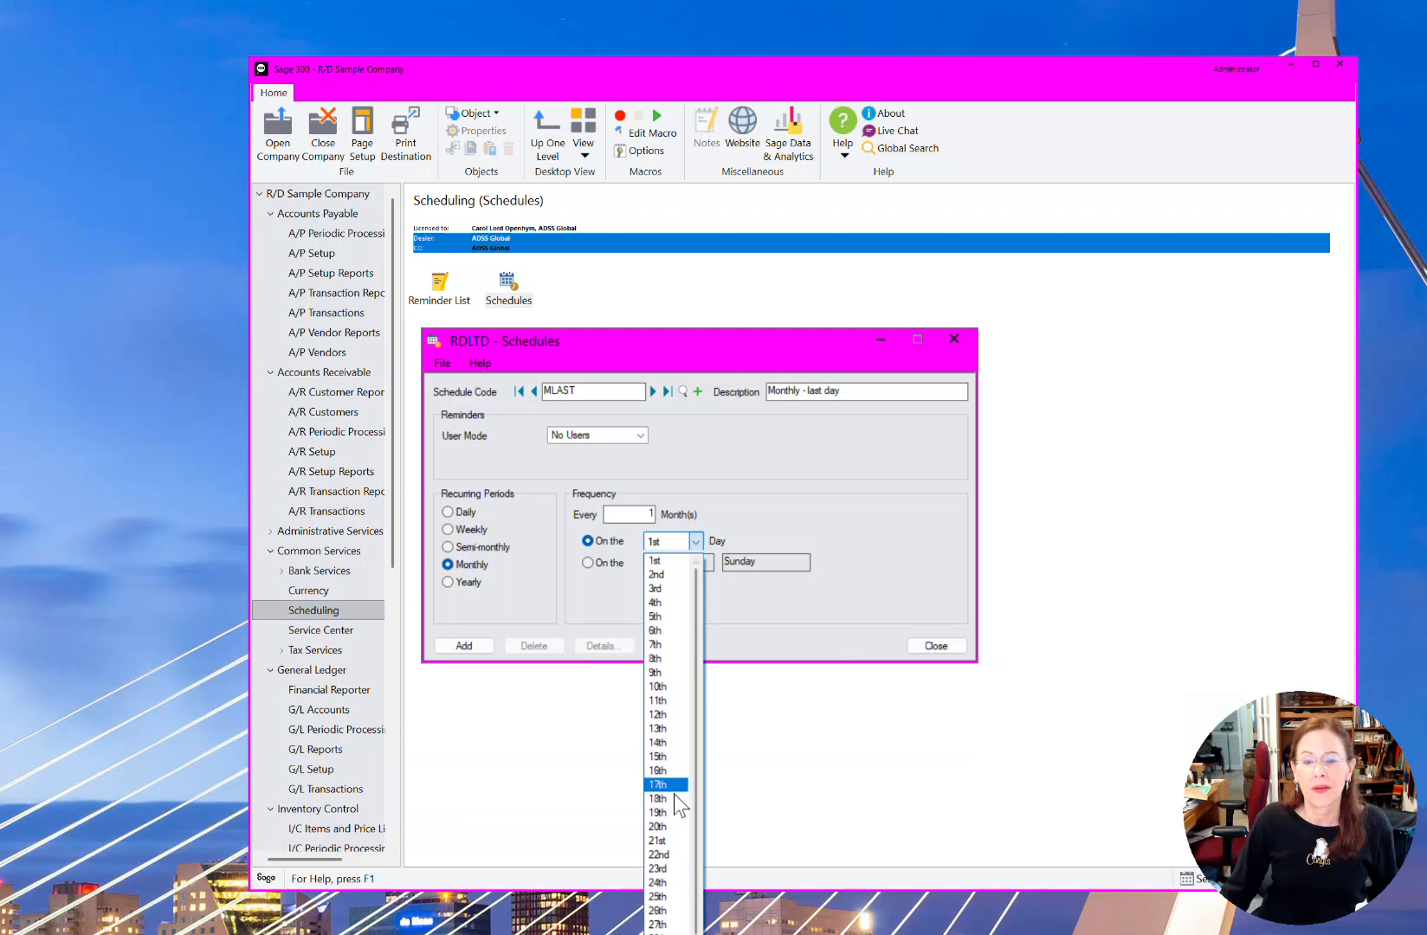
scroll(675, 925, "down", 1)
left_click(660, 934)
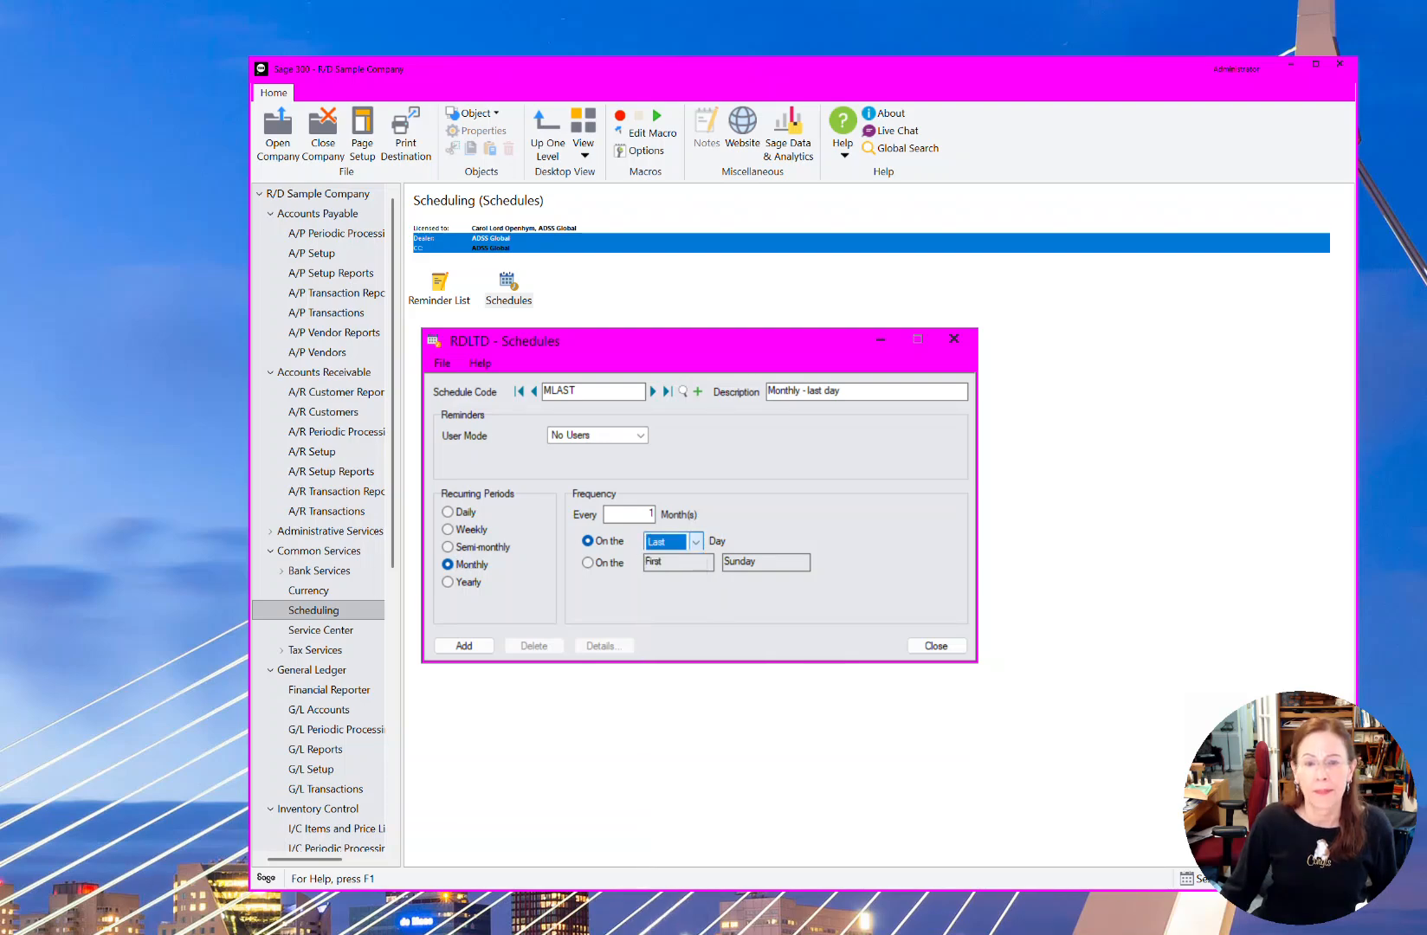
Set the MLAST schedule's reminders to All Users, 7 days in advance
left_click(601, 430)
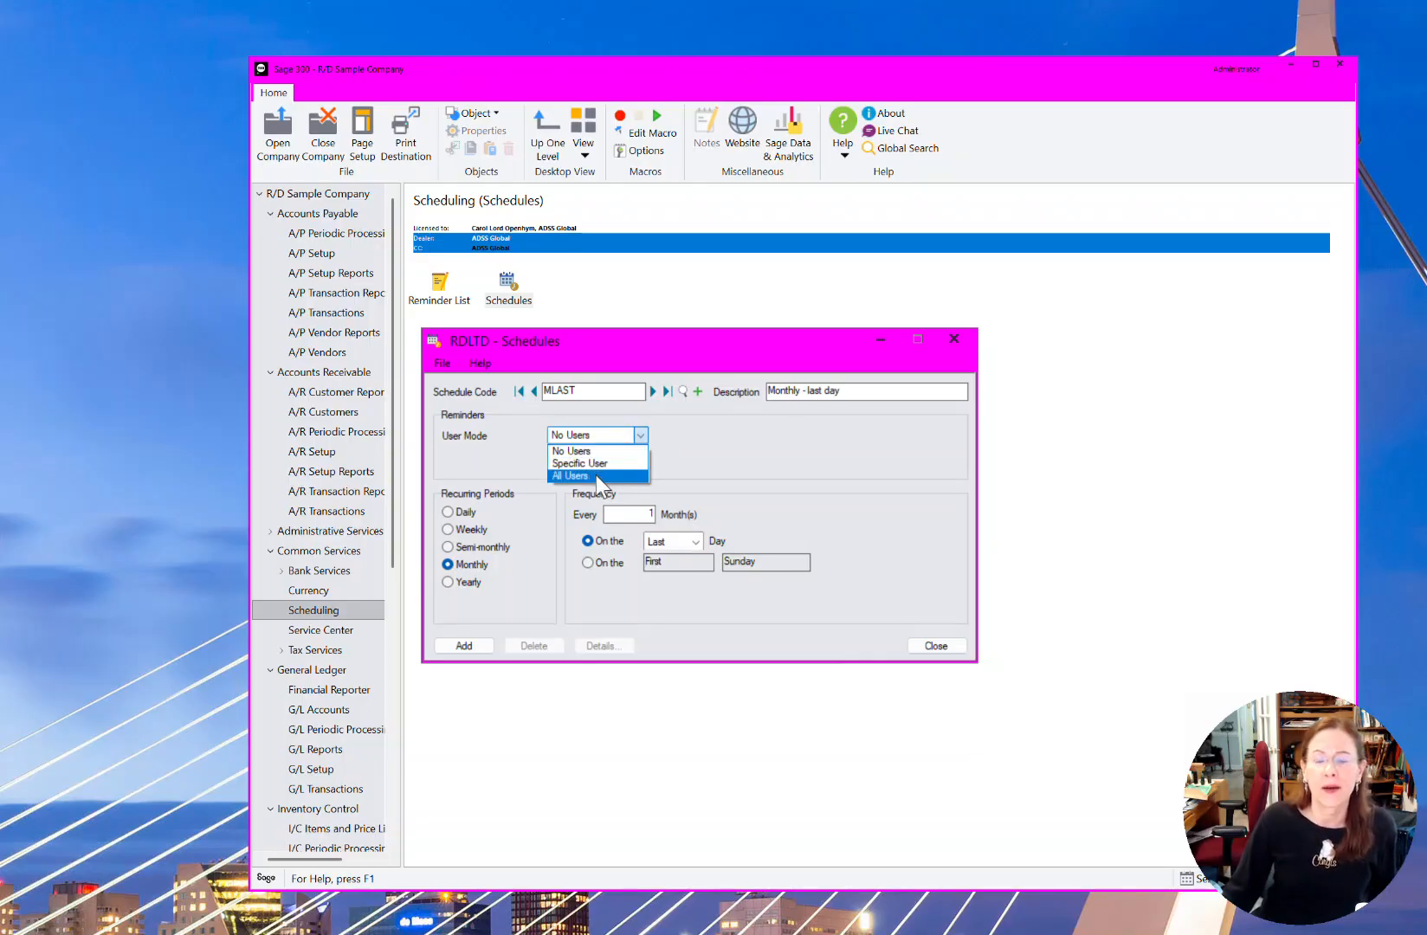
left_click(596, 474)
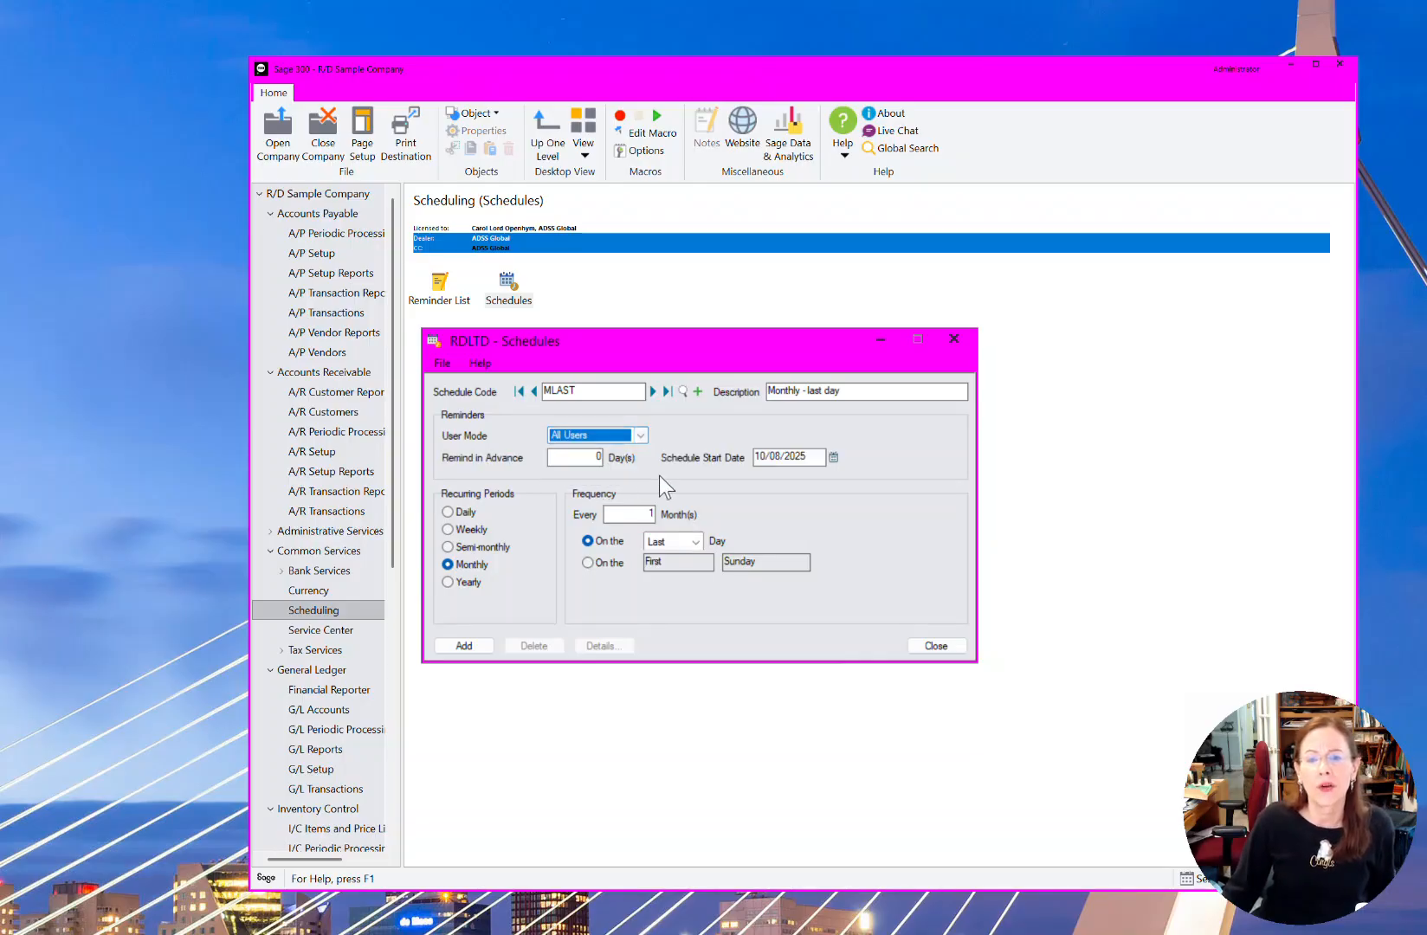
left_click(572, 459)
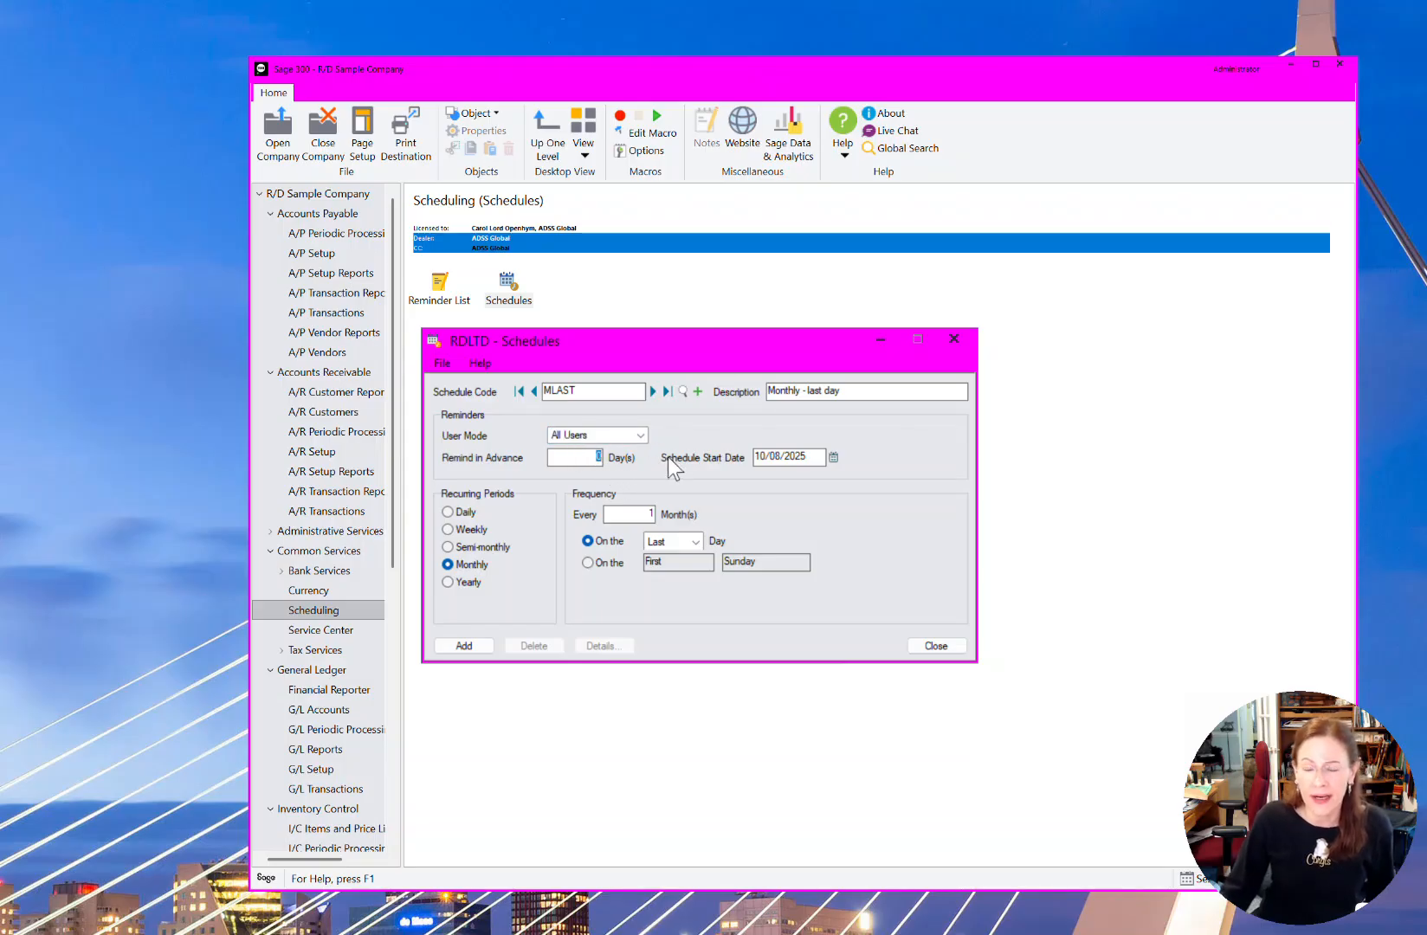
type("7")
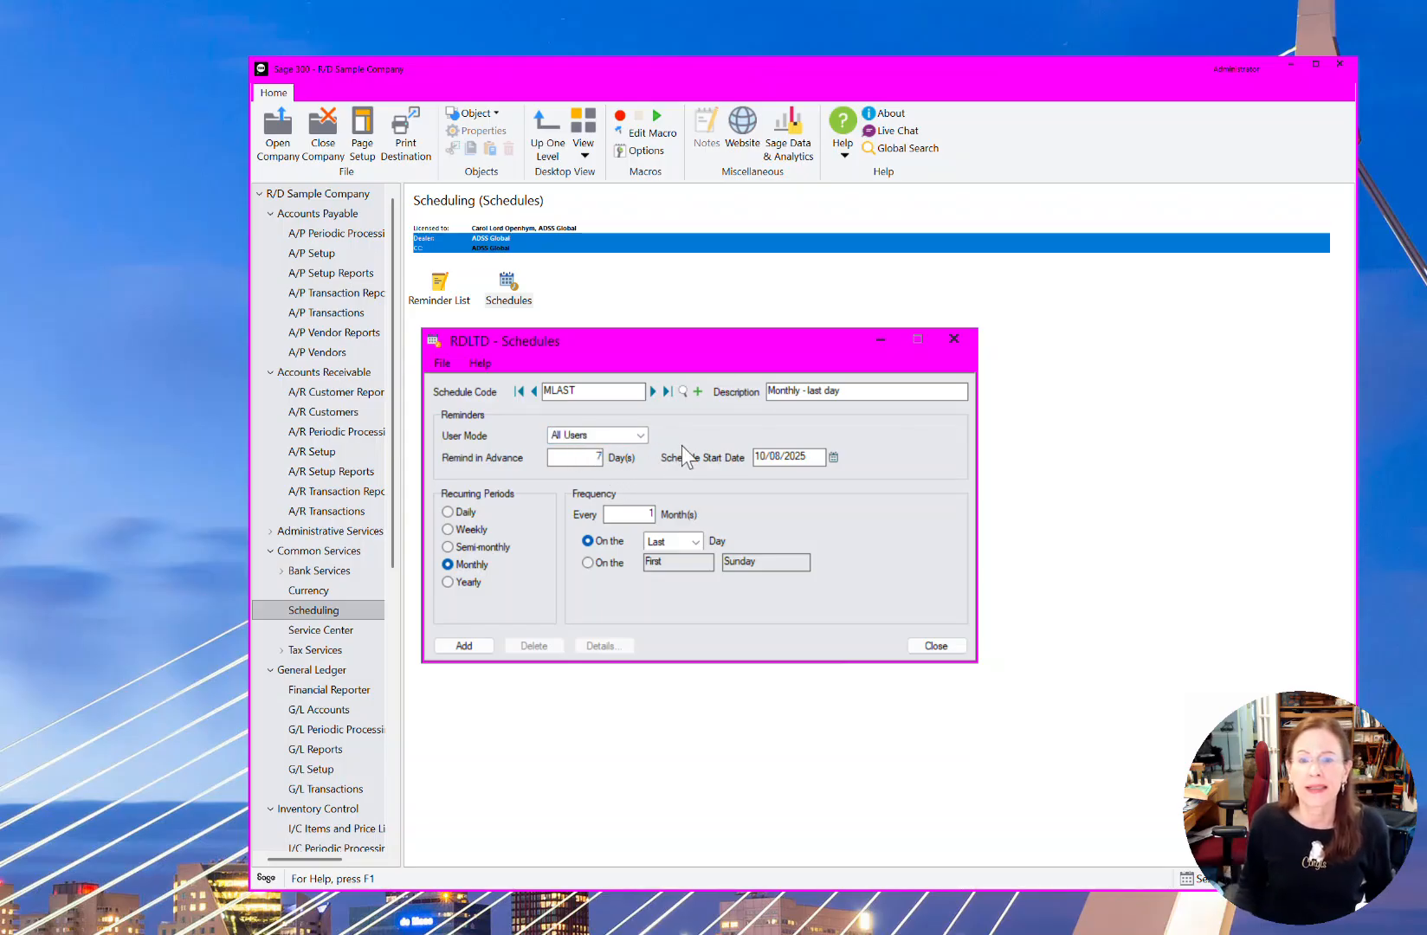
Set the schedule start date to 10/01/2020, add the MLAST schedule and close the Schedules window
key("Tab")
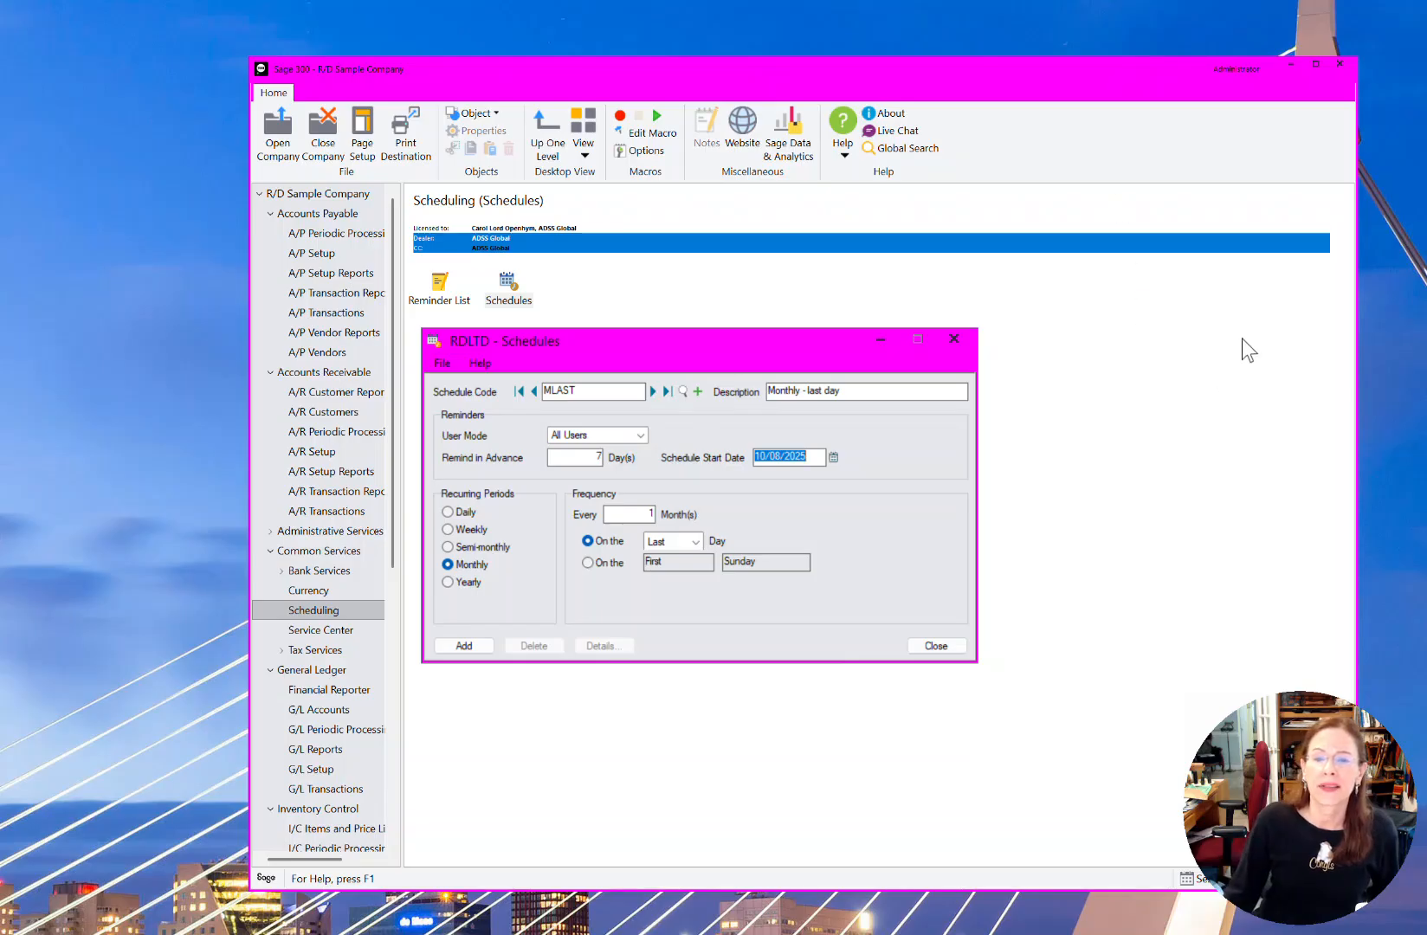
type("0/ /")
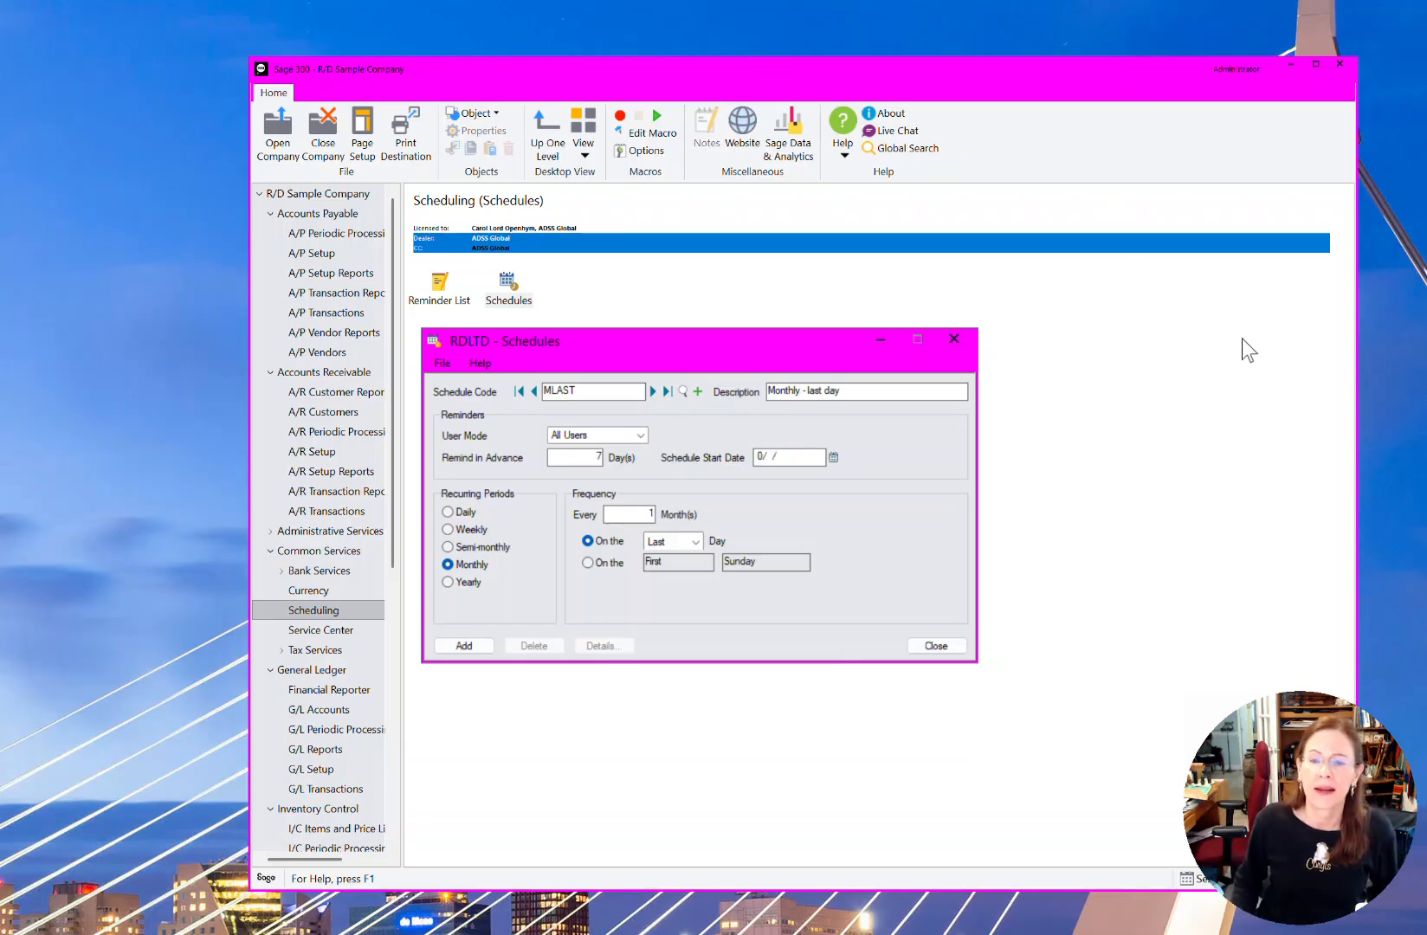
key("BackSpace")
type("10/01/")
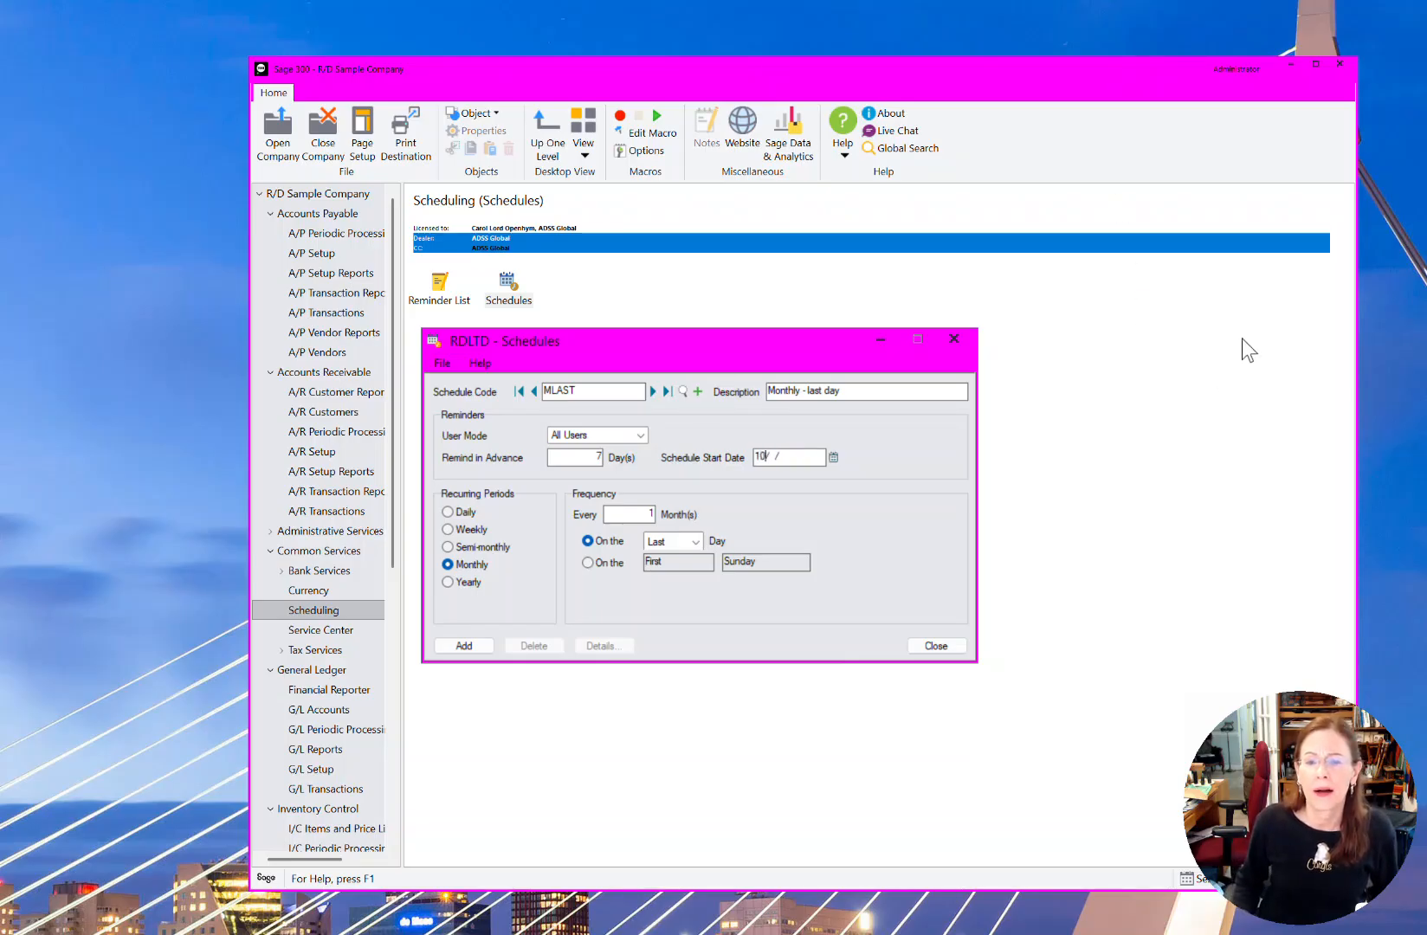
type("2020")
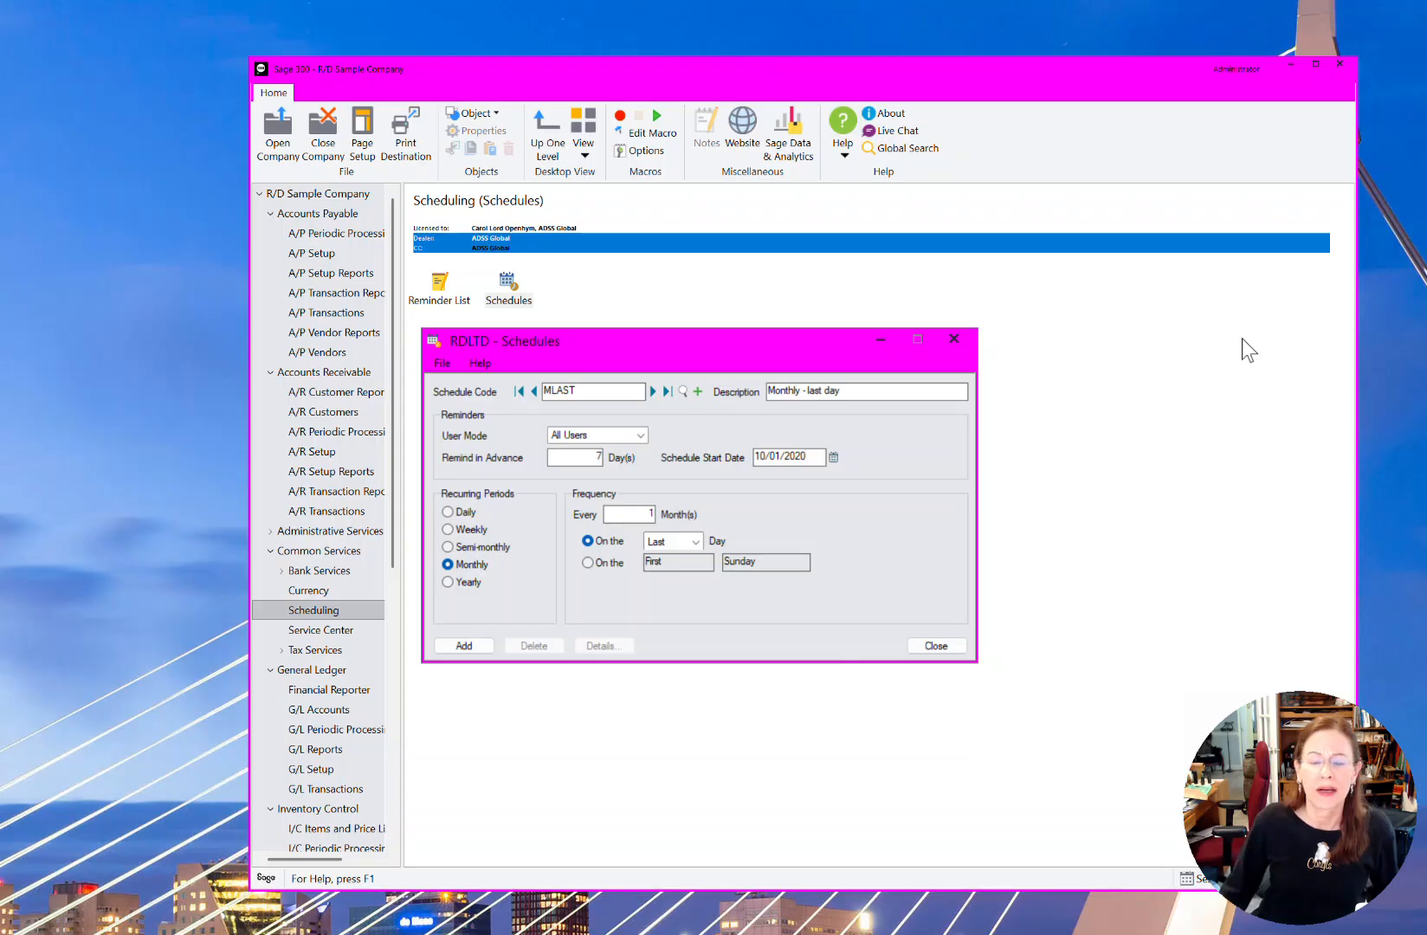
left_click(481, 646)
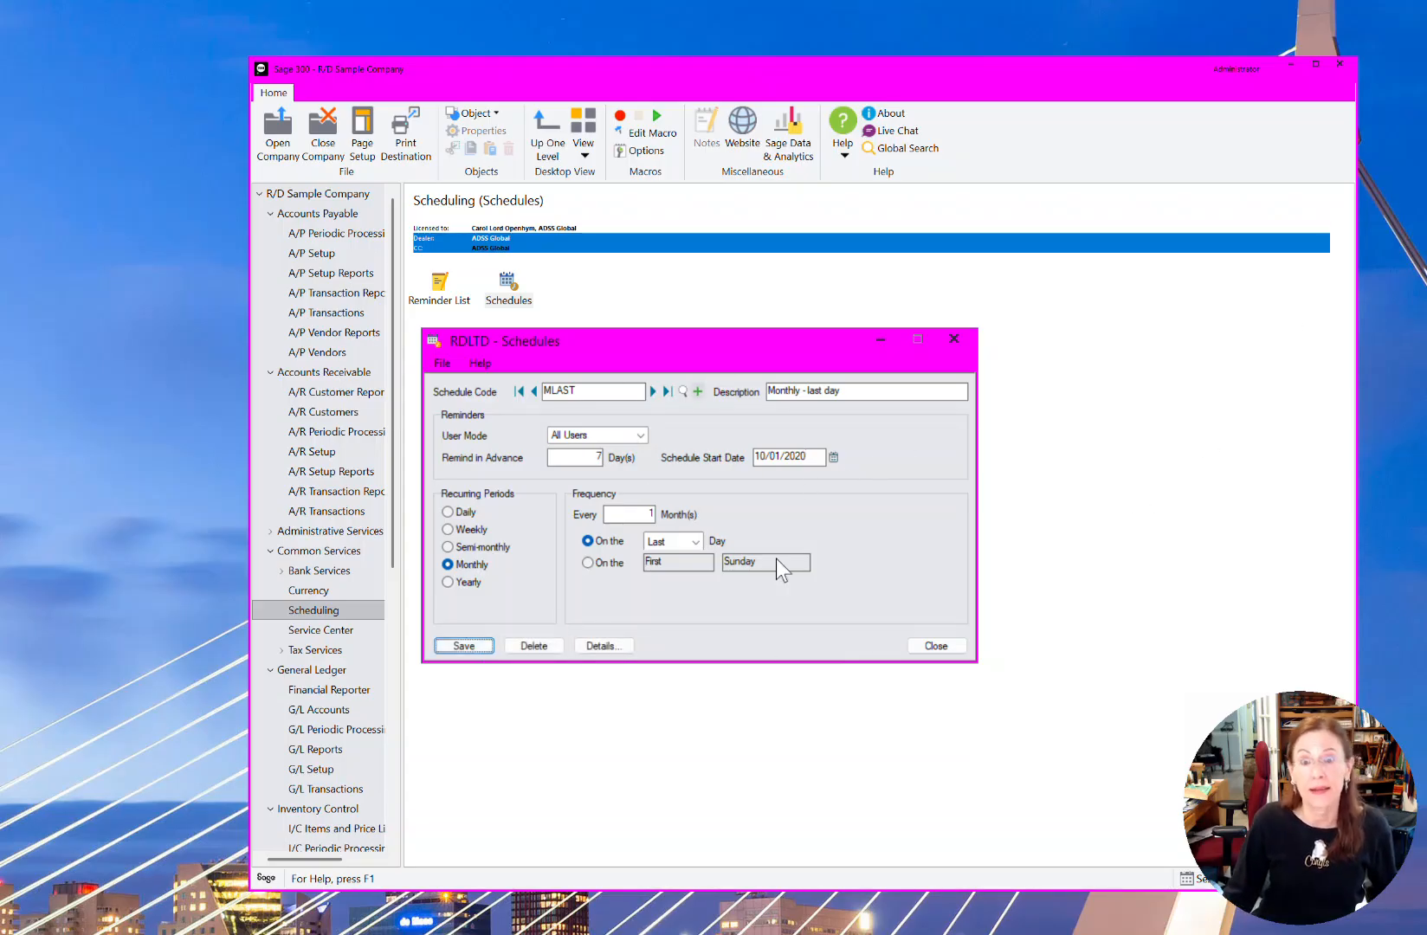
left_click(938, 646)
Open the Reminder List, check the MLAST entry among the due personal schedules, and close the list
double_click(449, 303)
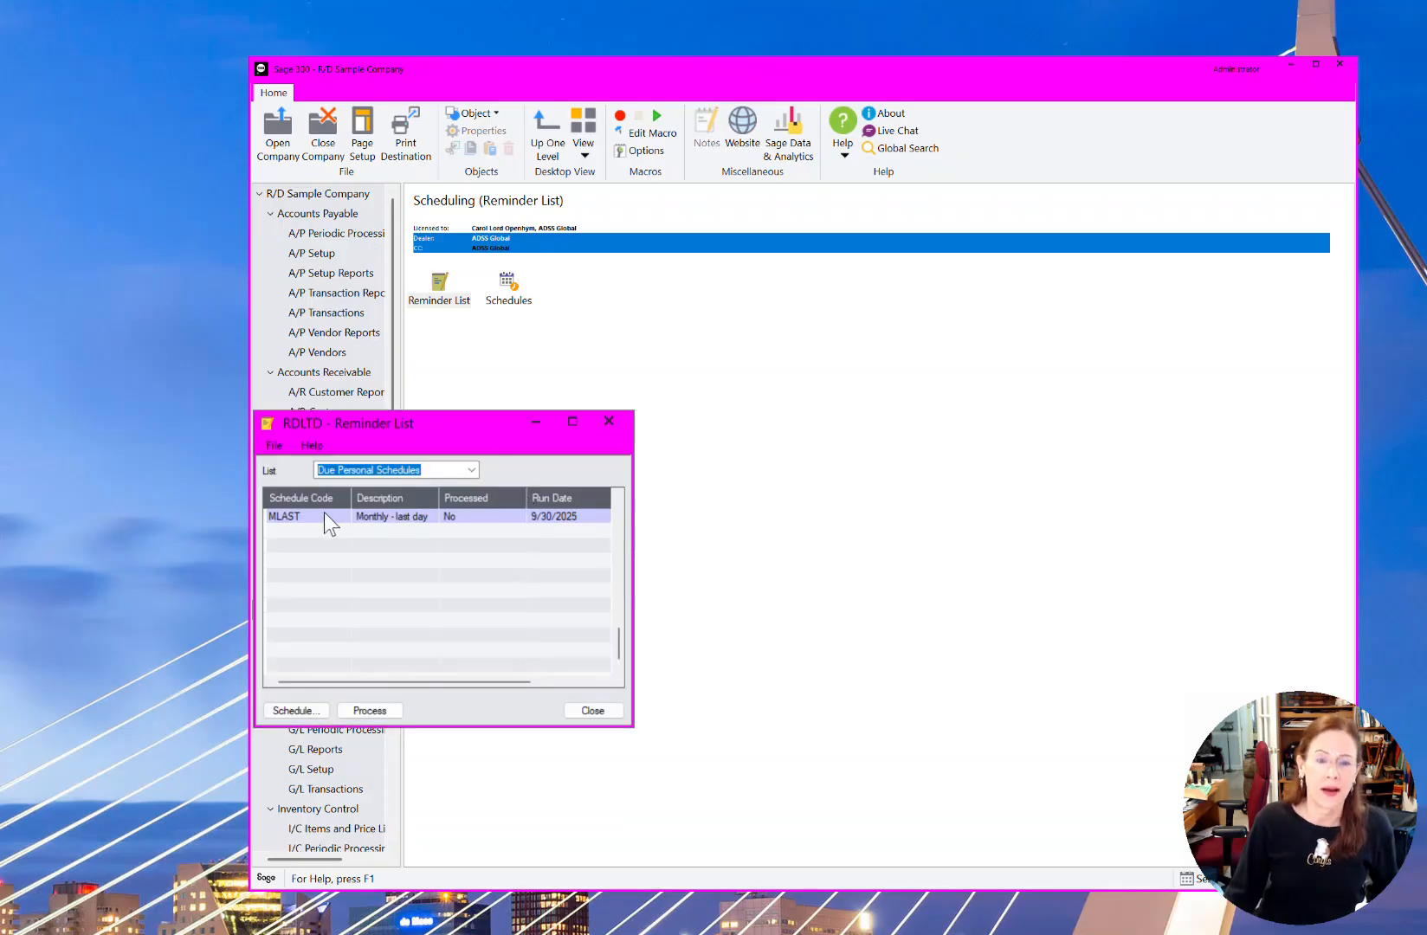
left_click(293, 516)
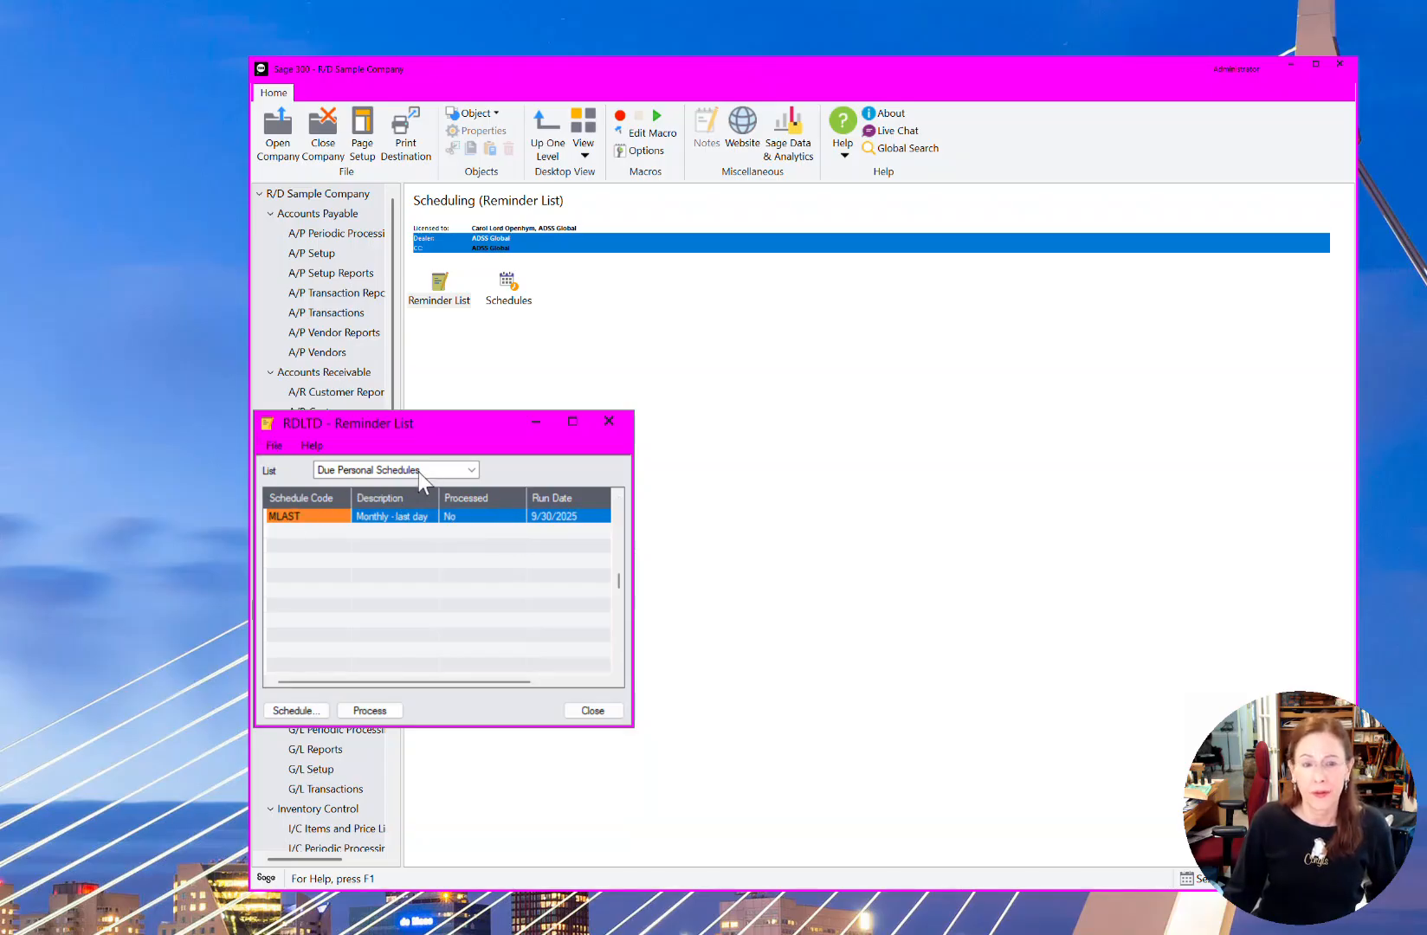
left_click(590, 709)
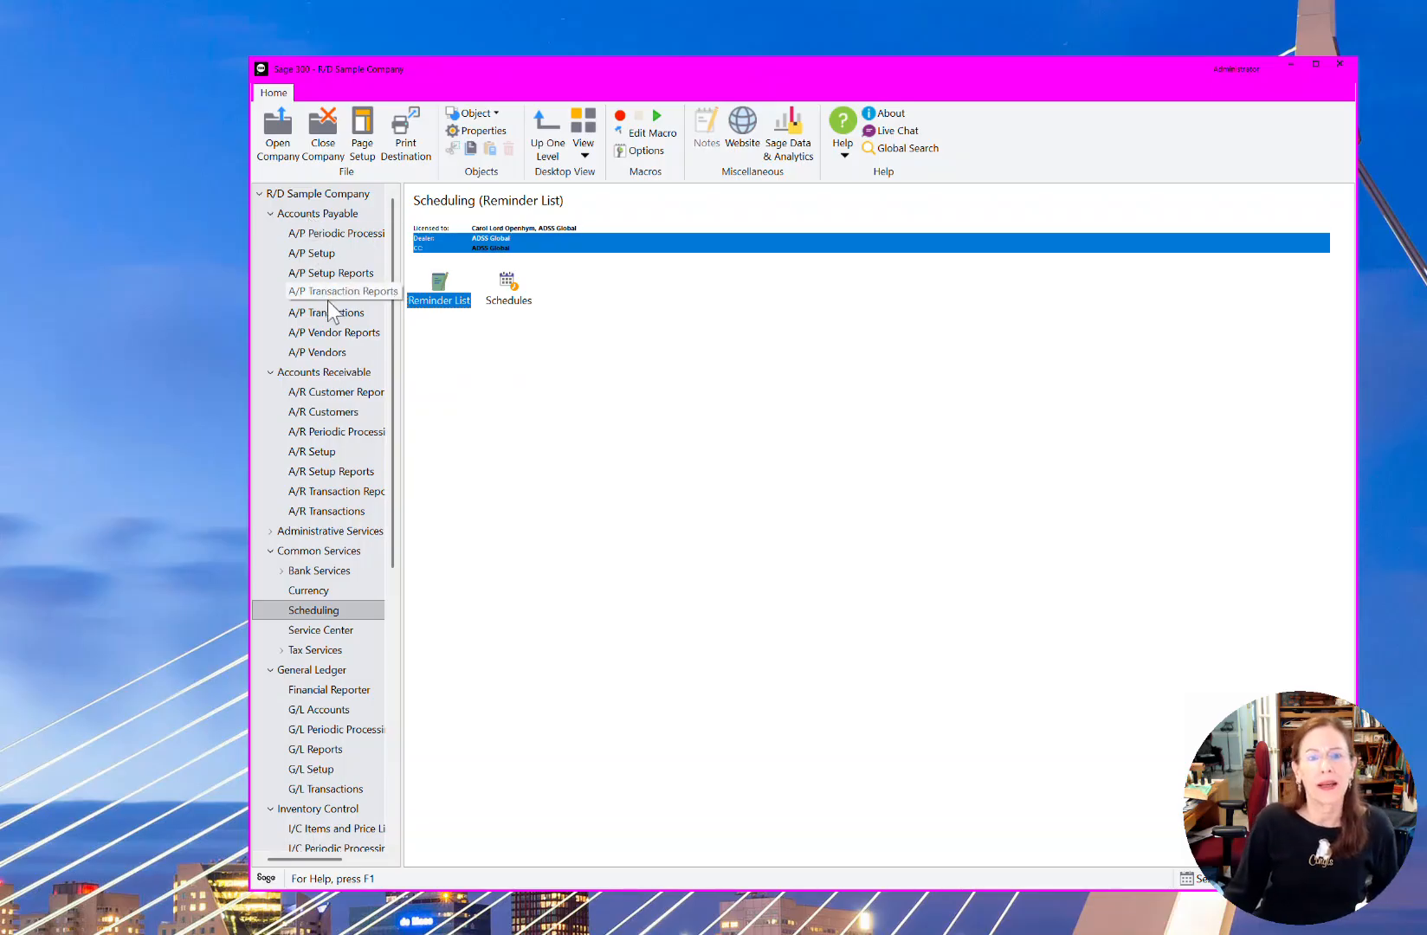
Open Recurring Payables from the A/P Vendors functions
left_click(339, 353)
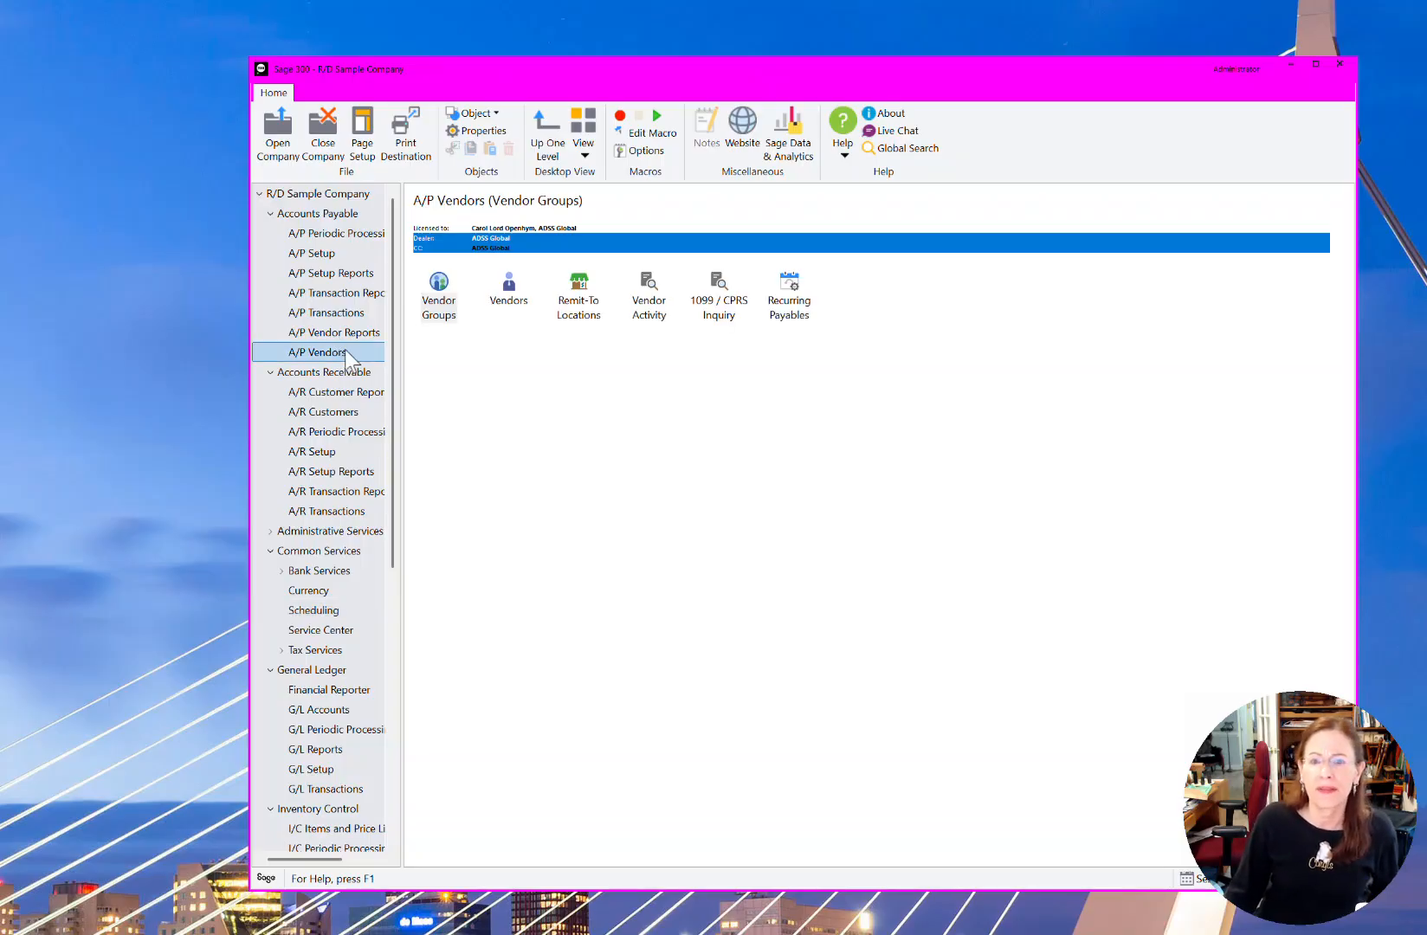
left_click(803, 305)
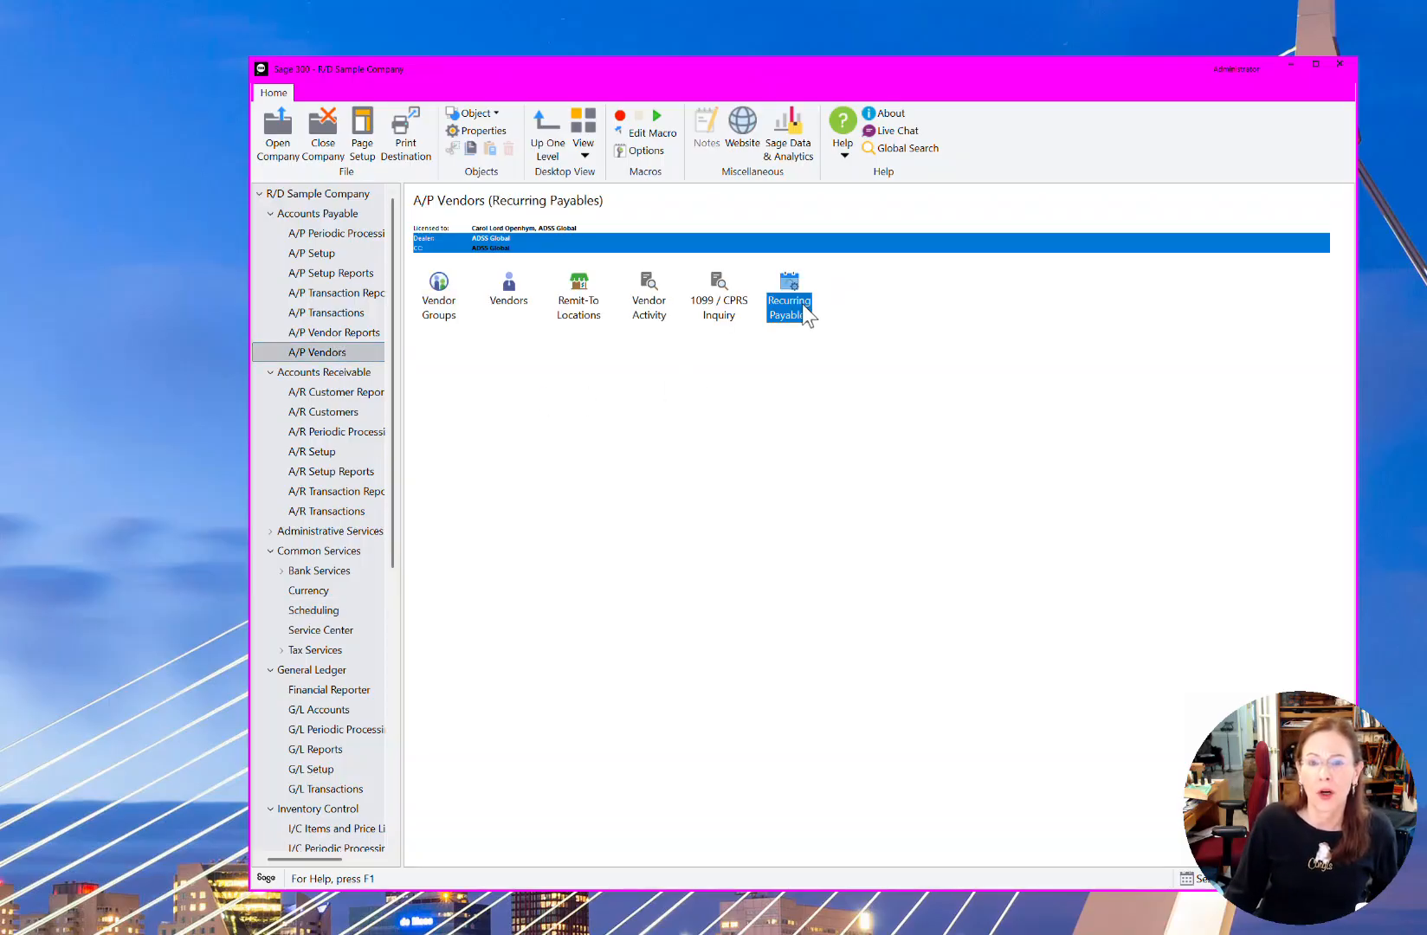
left_click(983, 381)
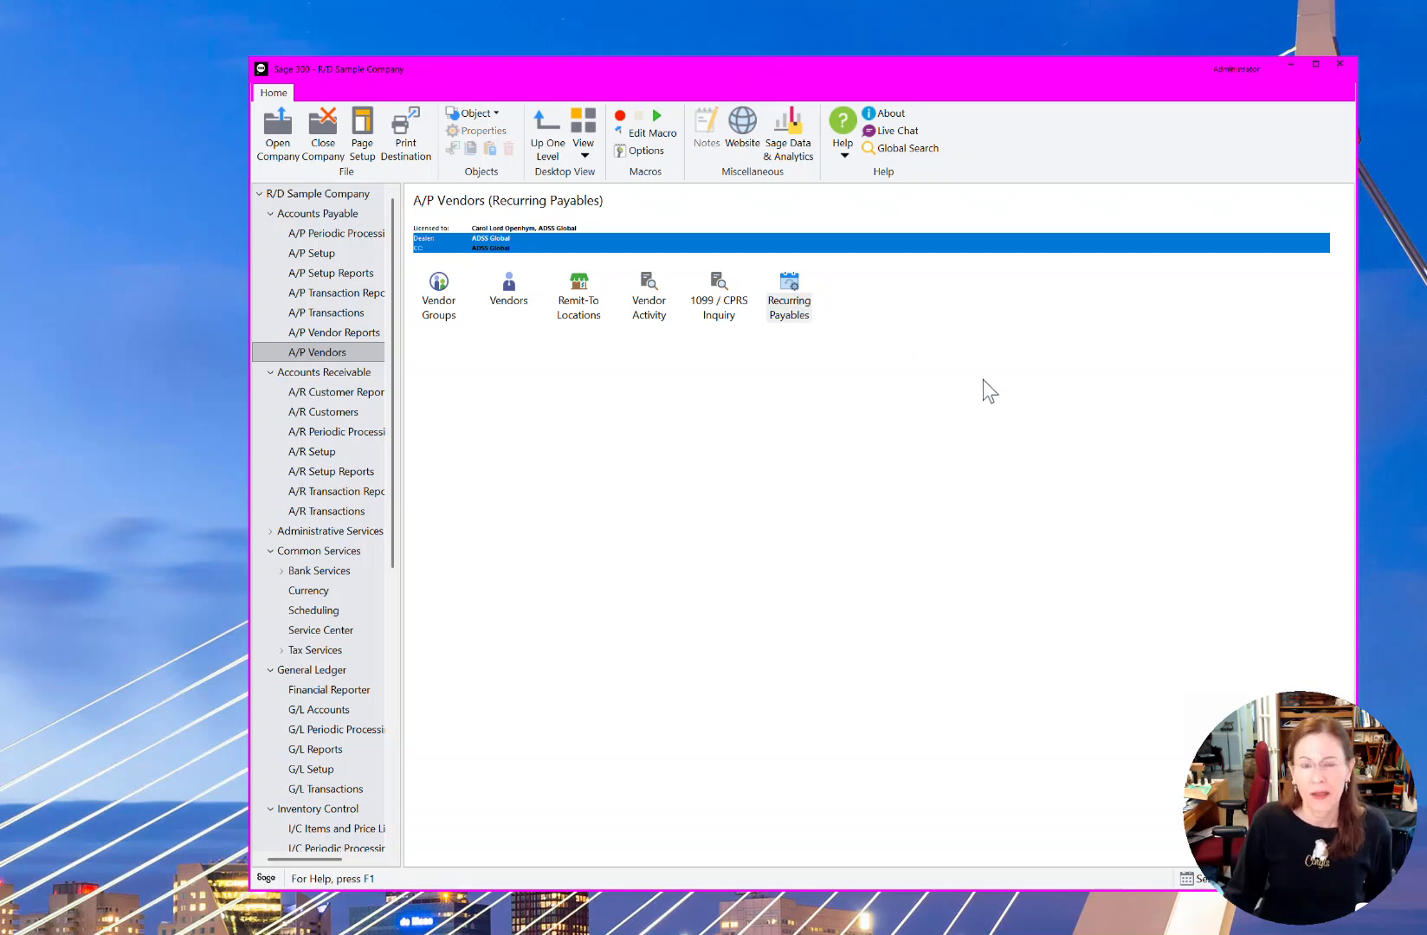
double_click(793, 303)
left_click_drag(571, 358, 873, 312)
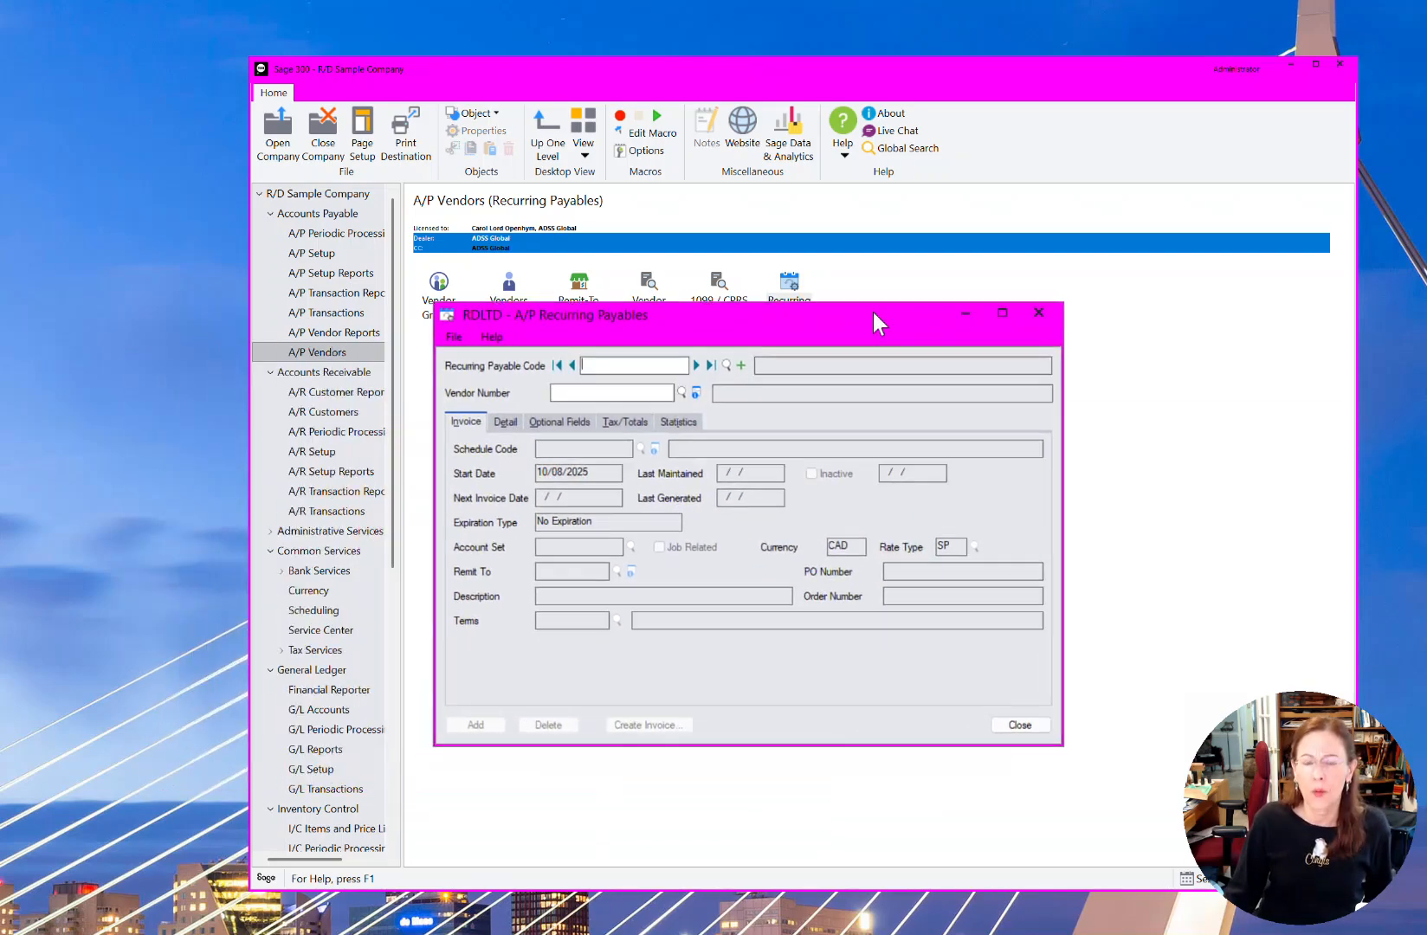
Load the EQUIPMENT recurring payable and review its schedule code and the available expiration types, keeping No Expiration
left_click(695, 367)
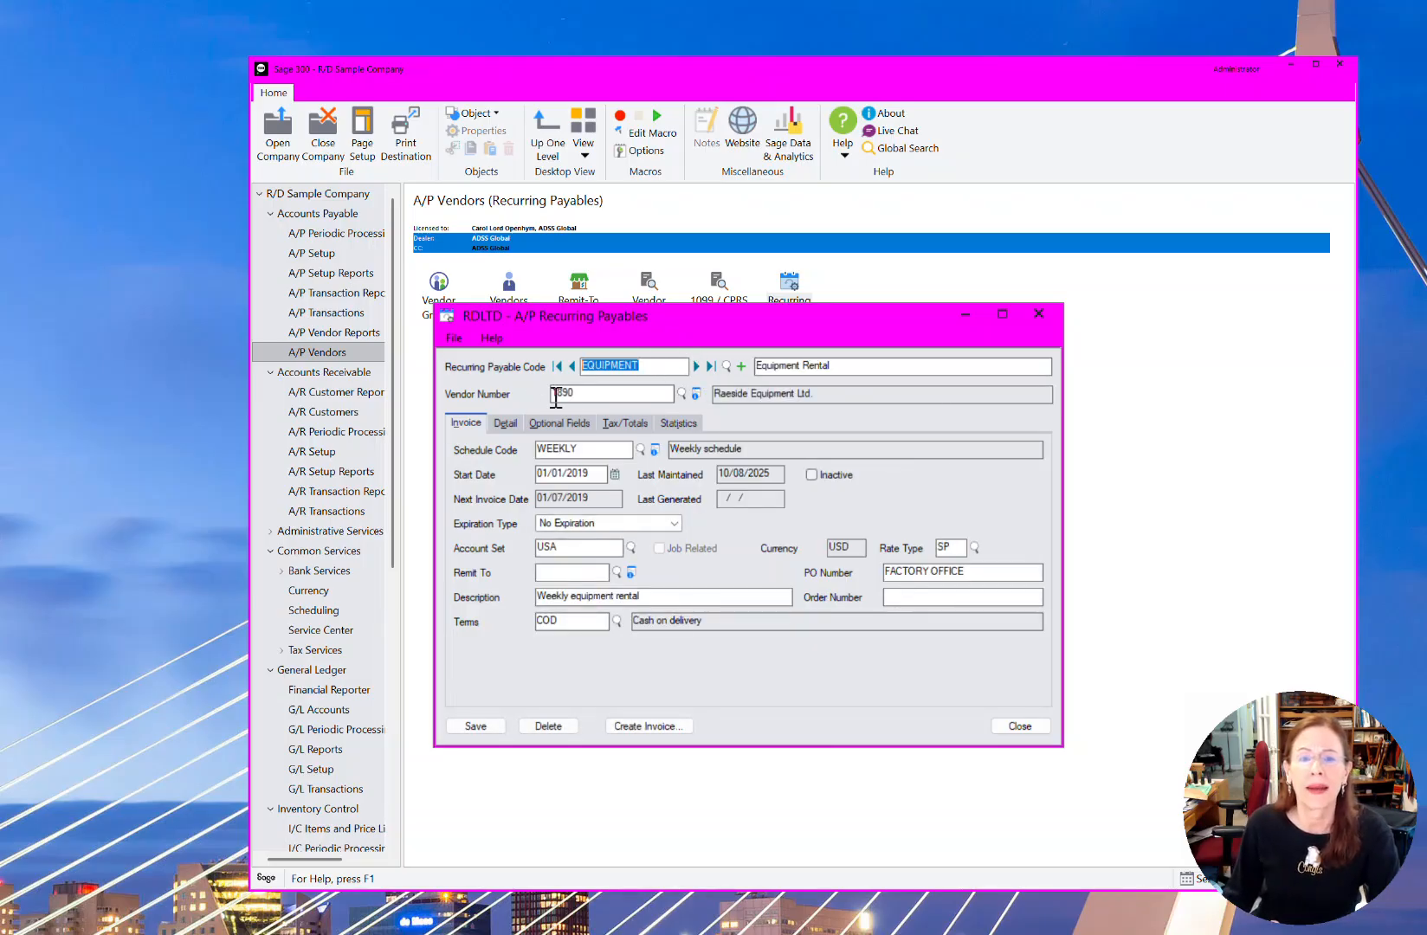
left_click(588, 444)
double_click(588, 444)
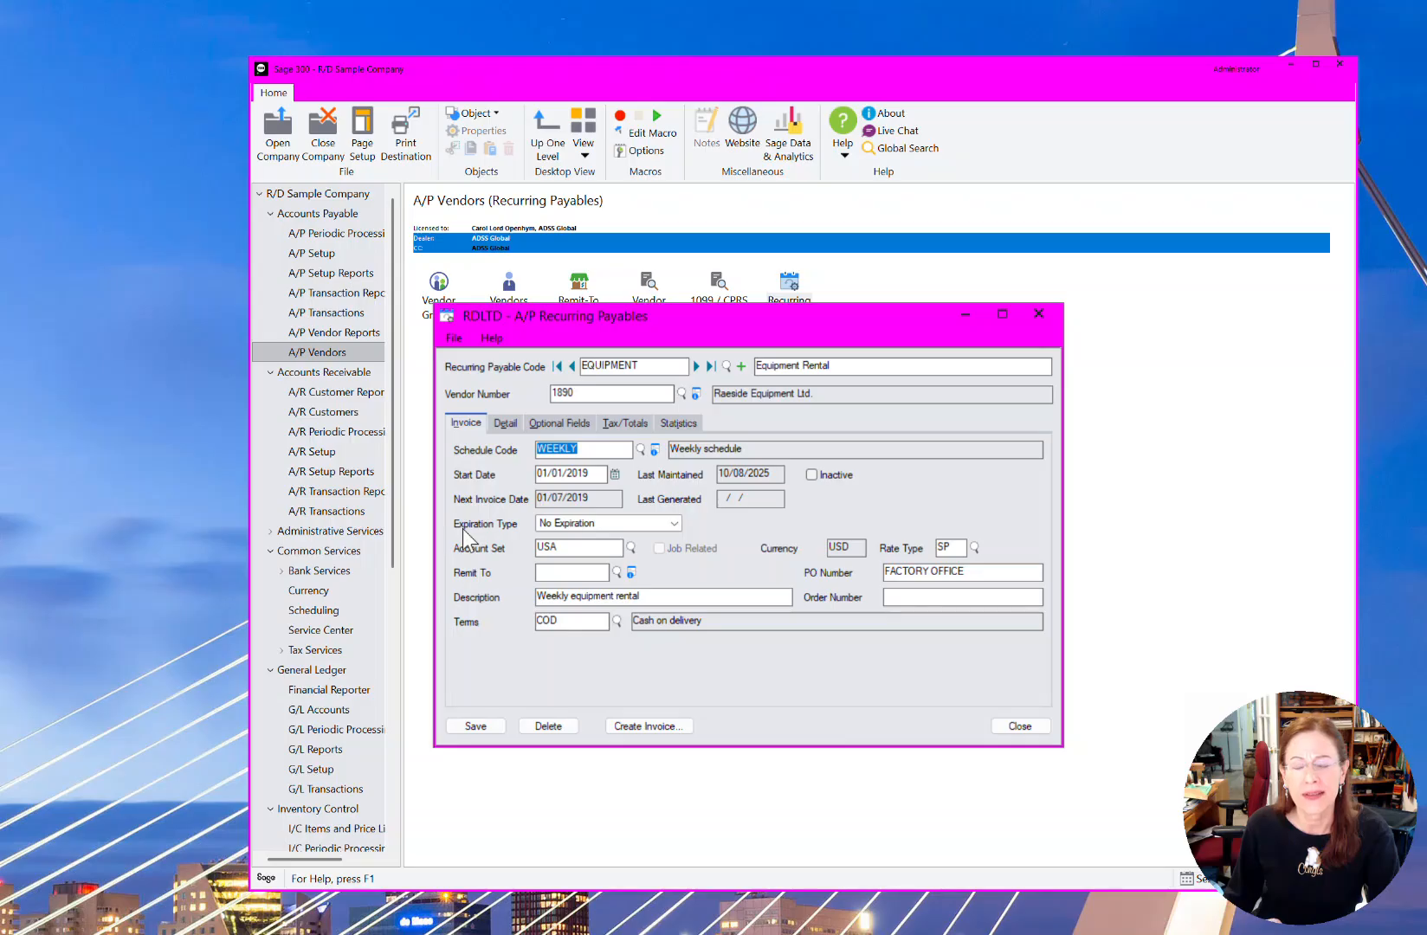
left_click(591, 523)
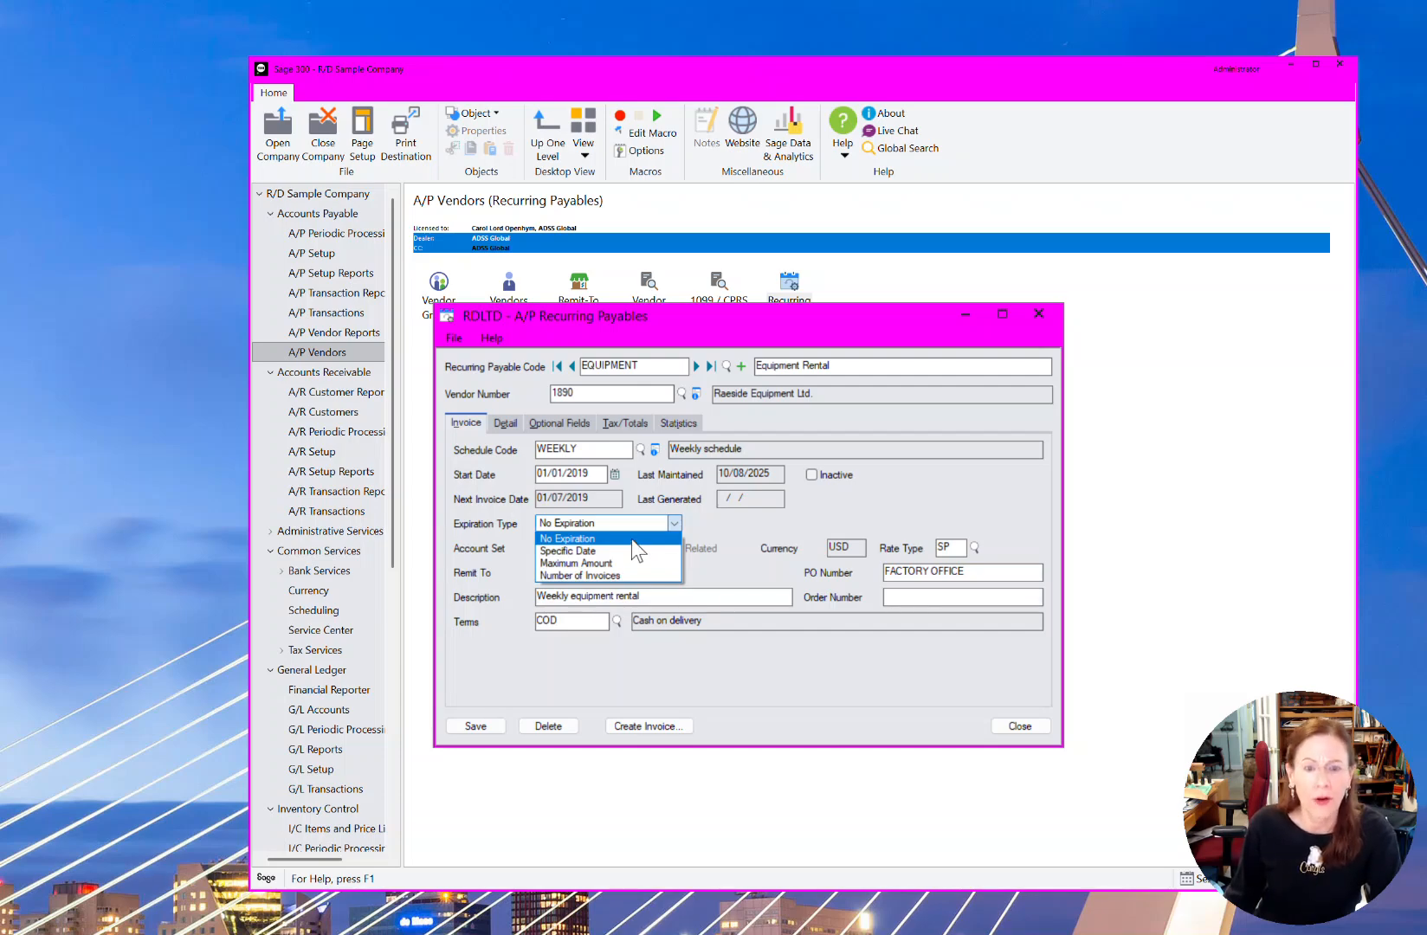
left_click(631, 538)
Examine the EQUIPMENT payable's account set, remit-to, order number and terms fields, plus its G/L distribution line
left_click(589, 549)
left_click_drag(589, 549, 455, 541)
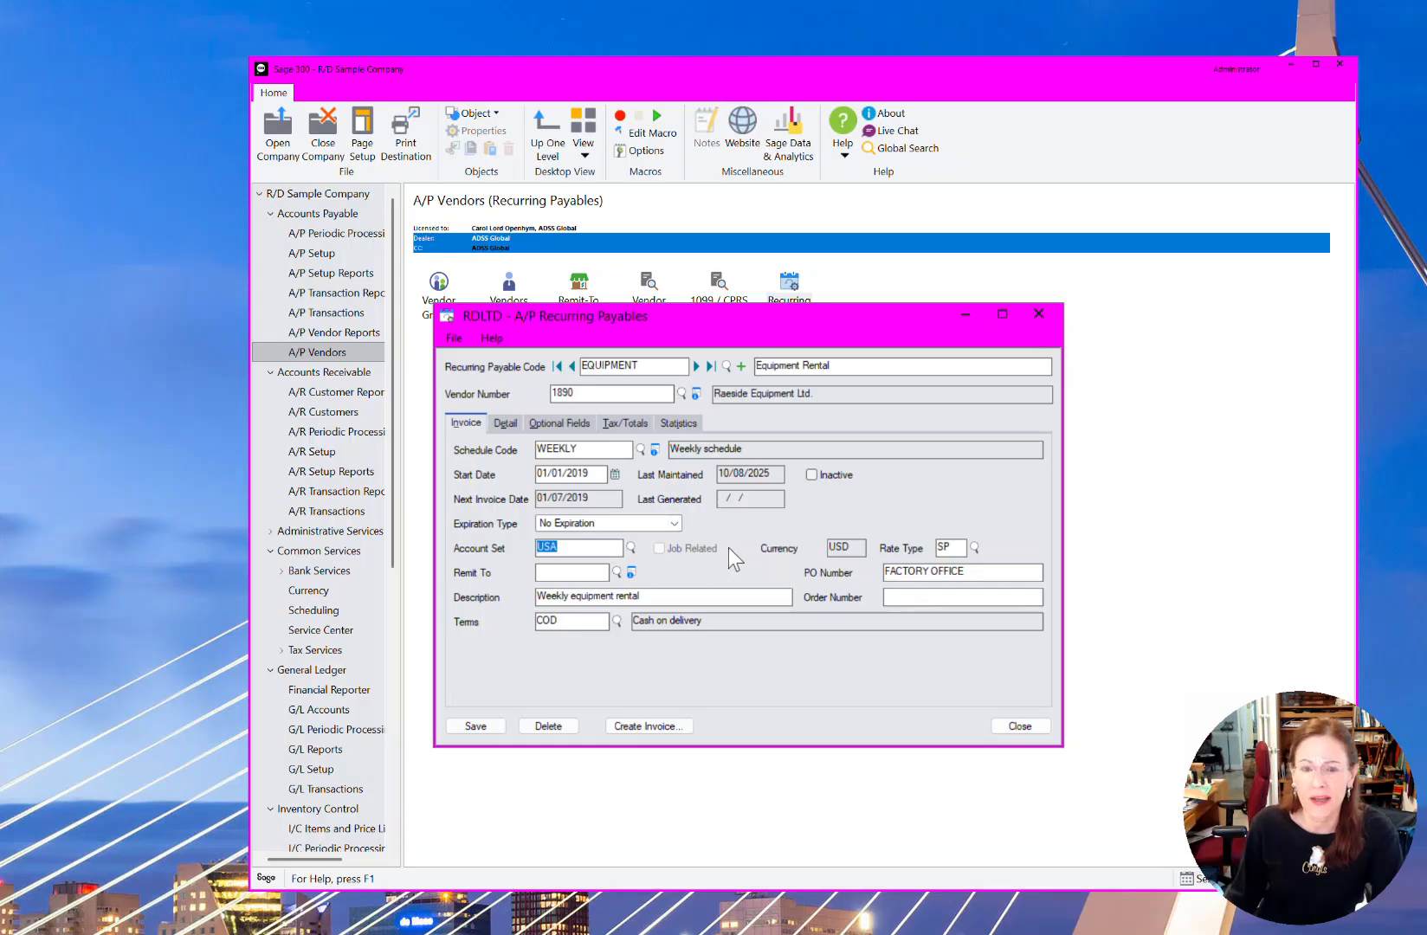
left_click(583, 572)
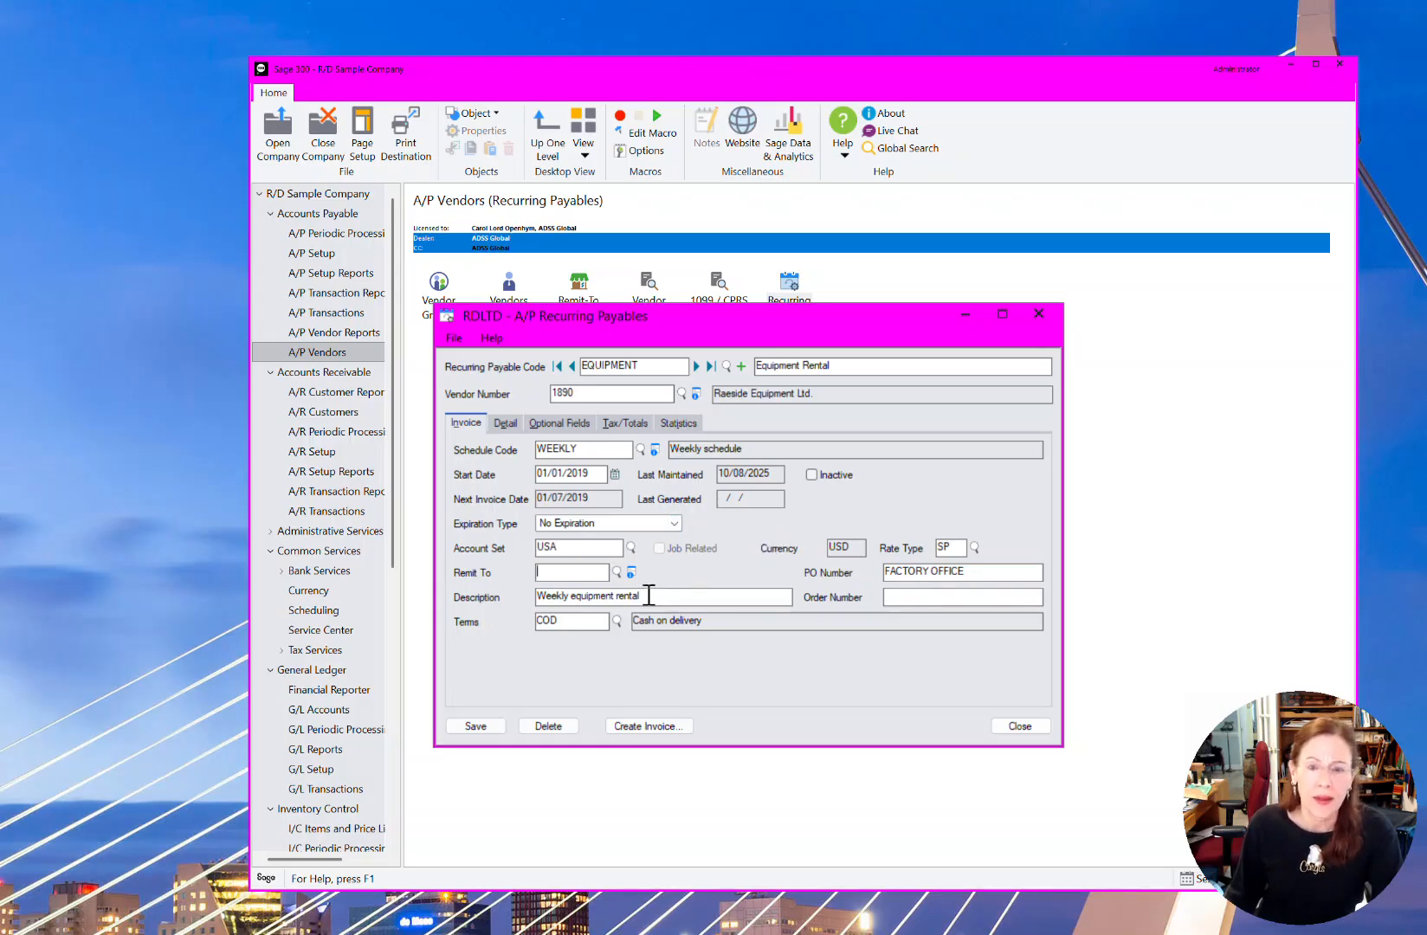
left_click(912, 594)
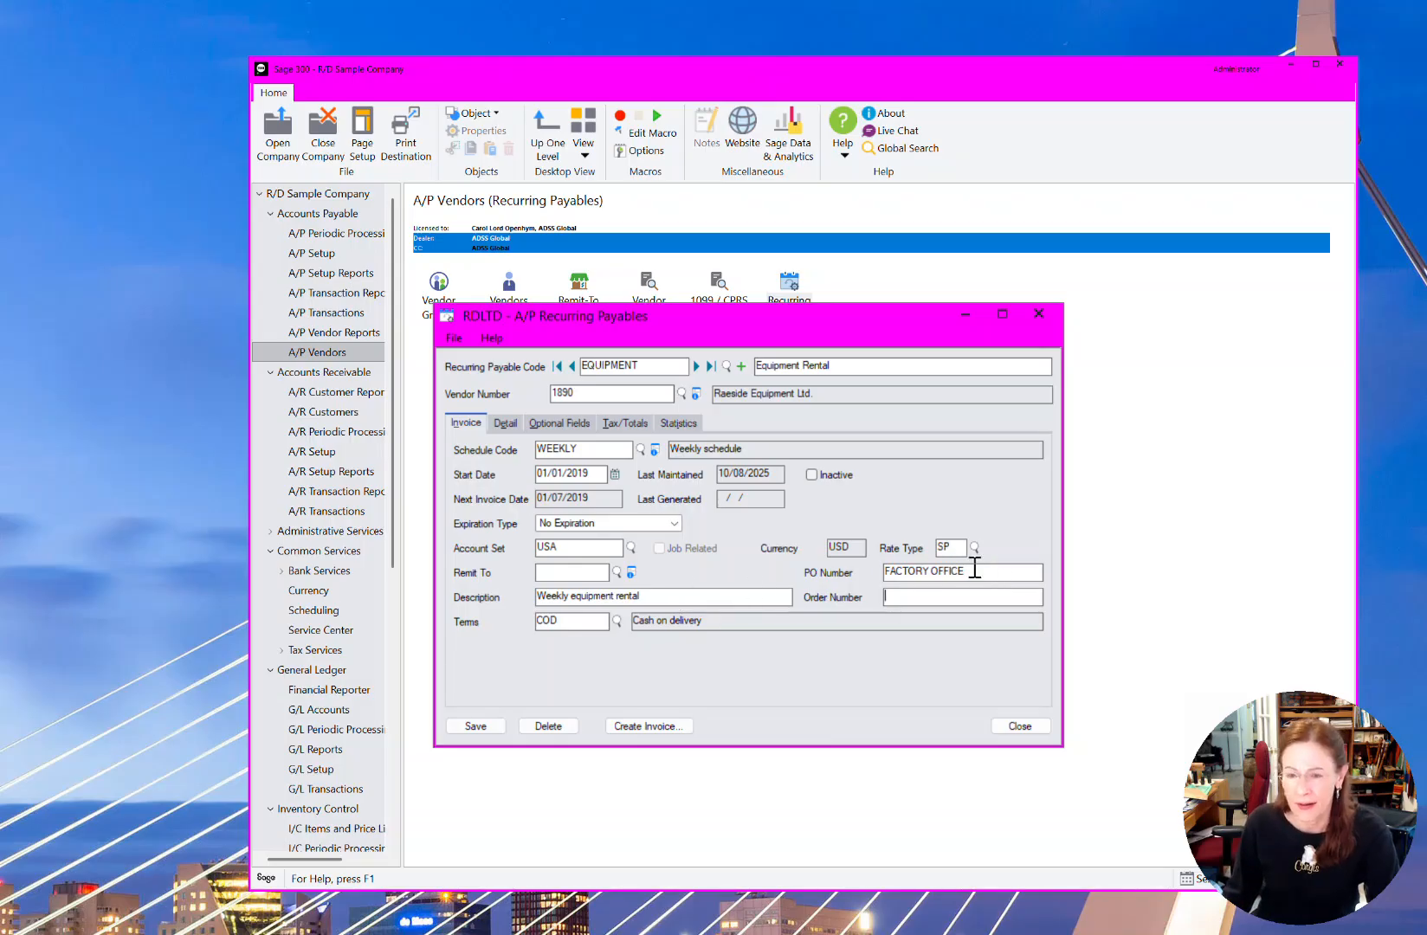
left_click(584, 619)
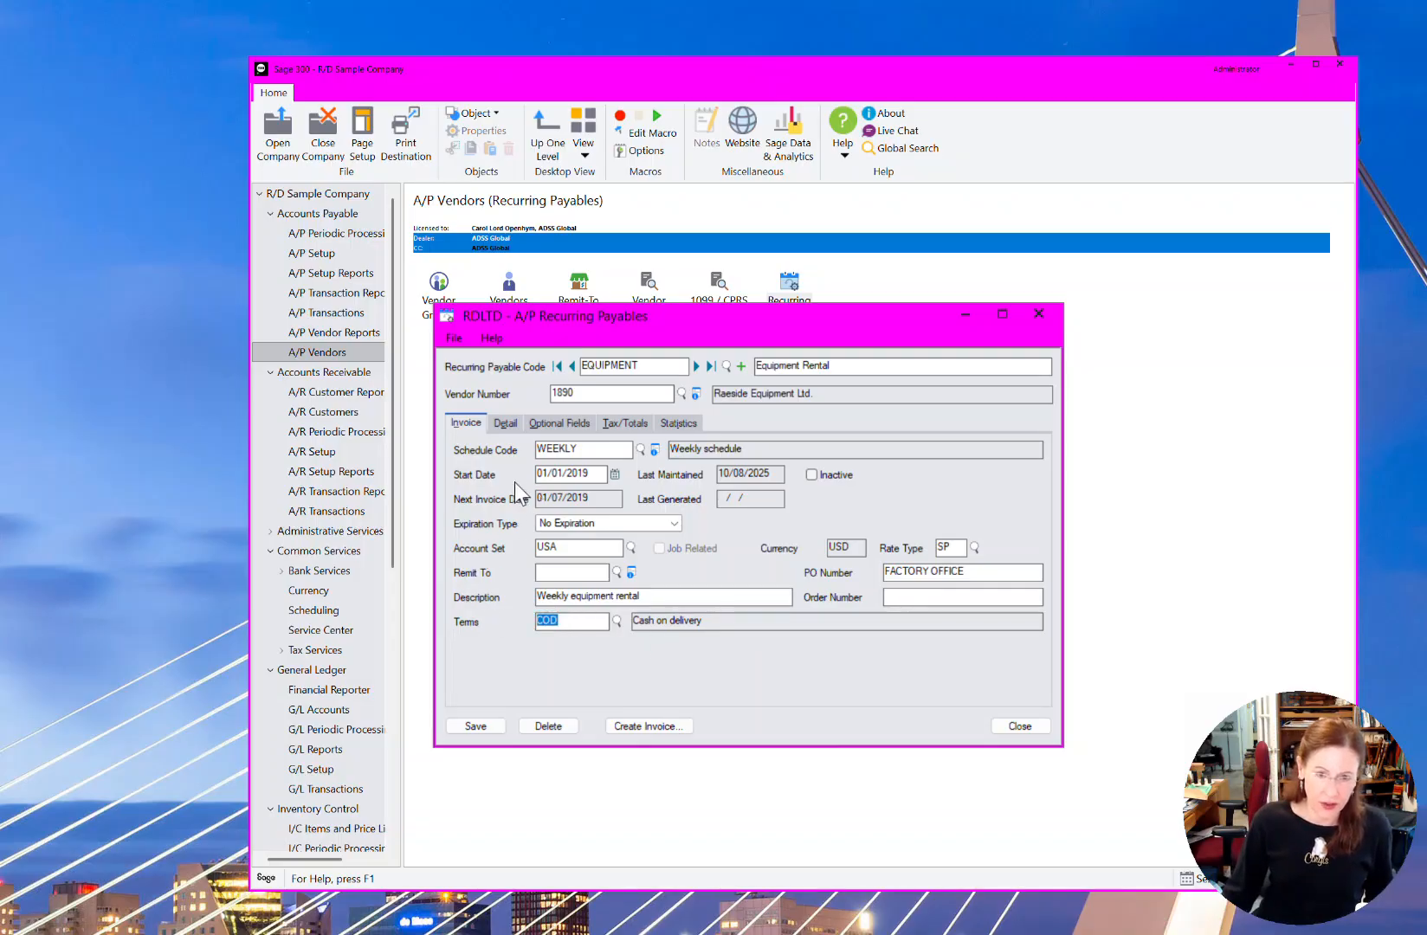
left_click(506, 423)
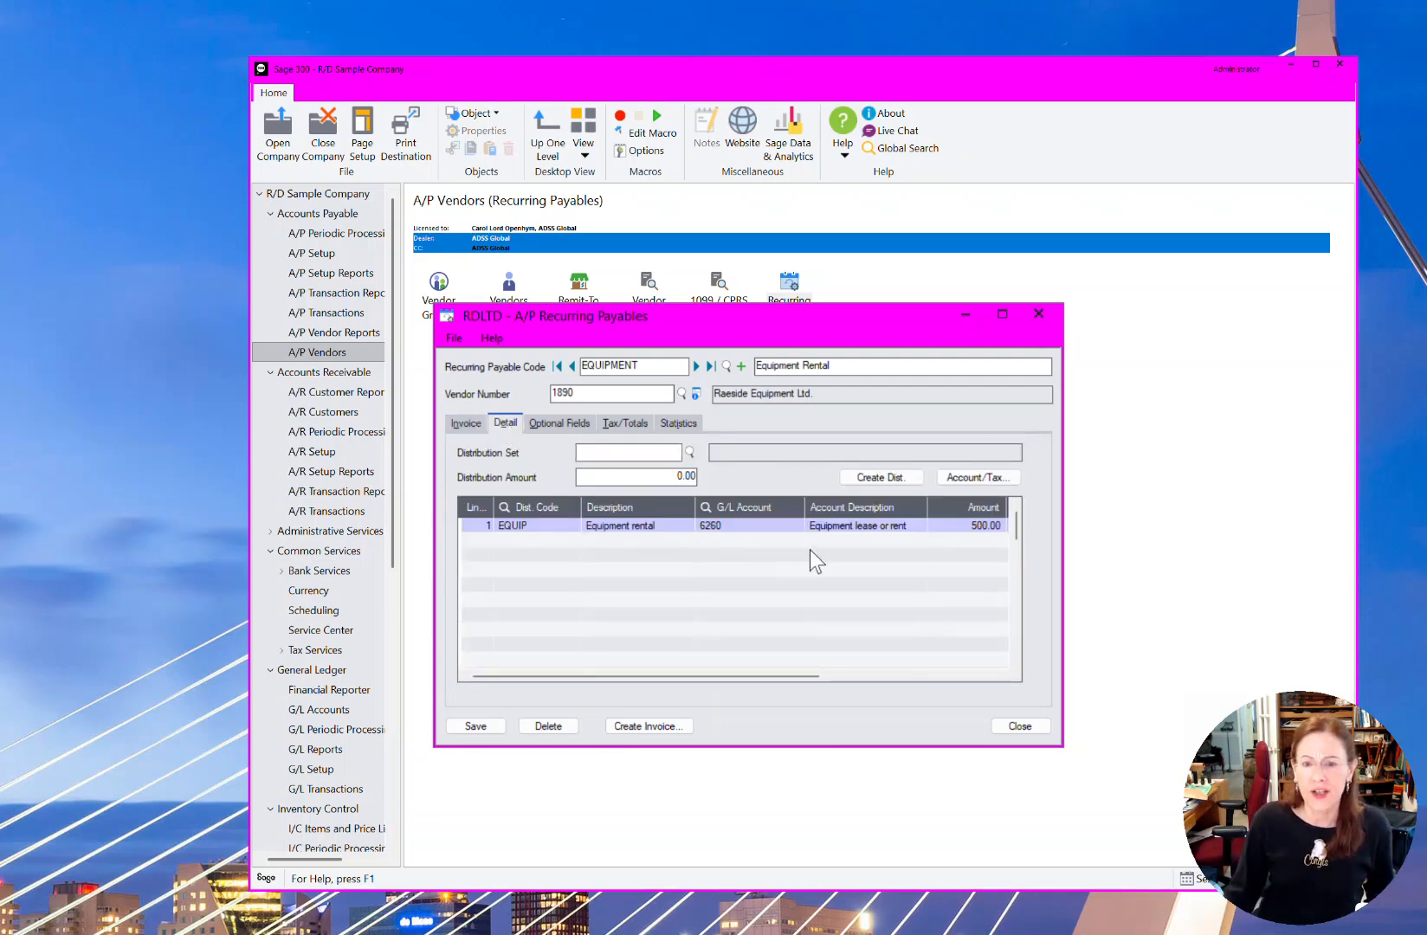
left_click(734, 522)
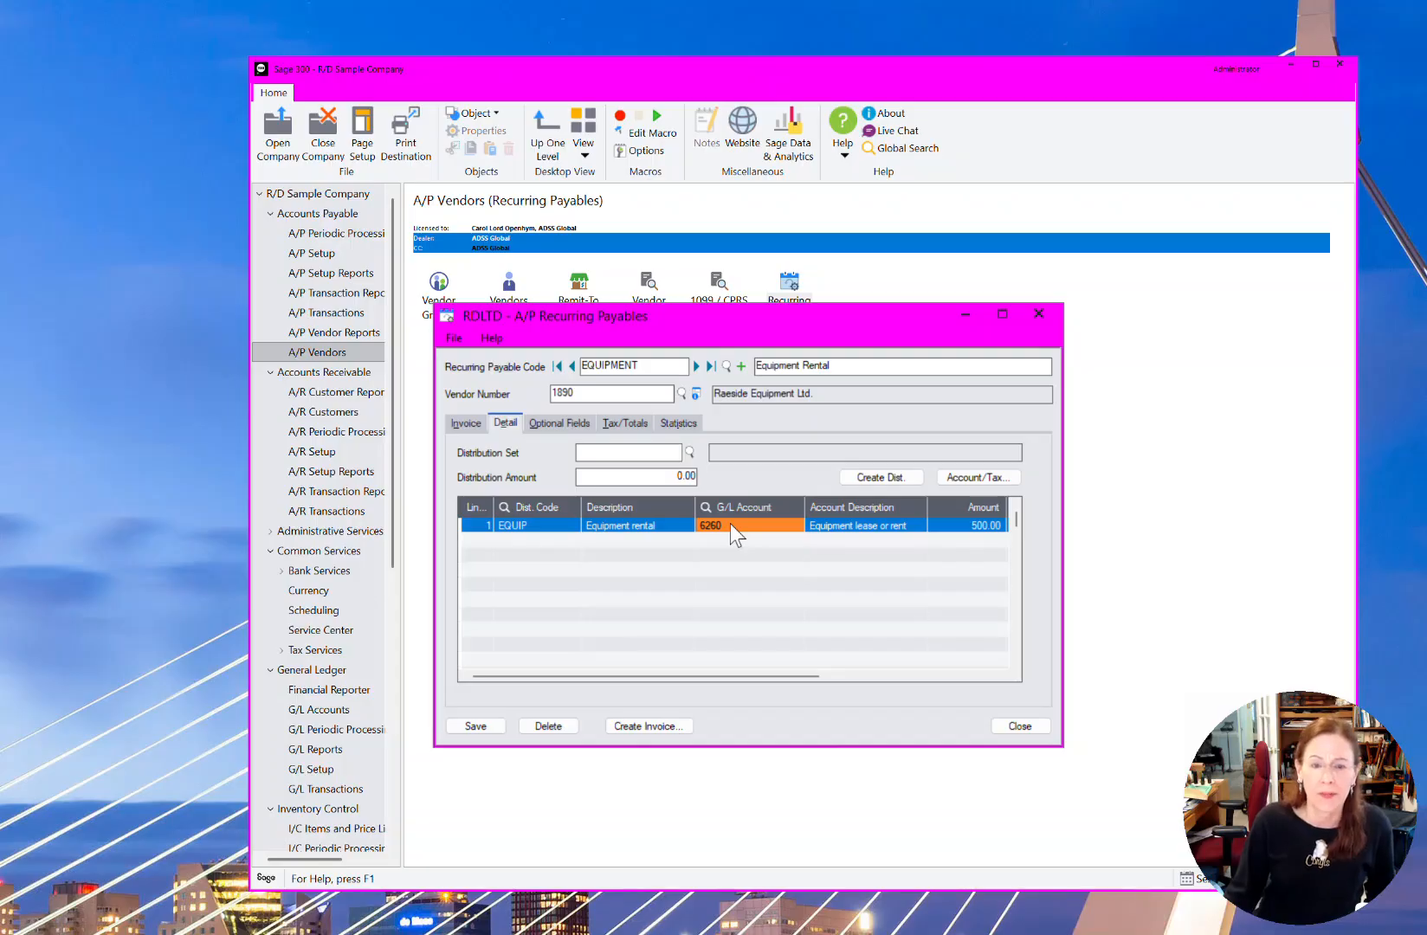
Start a new recurring payable with code PNCLOAN for vendor Chloride Systems, described as "PNC Bank Loan"
left_click(742, 368)
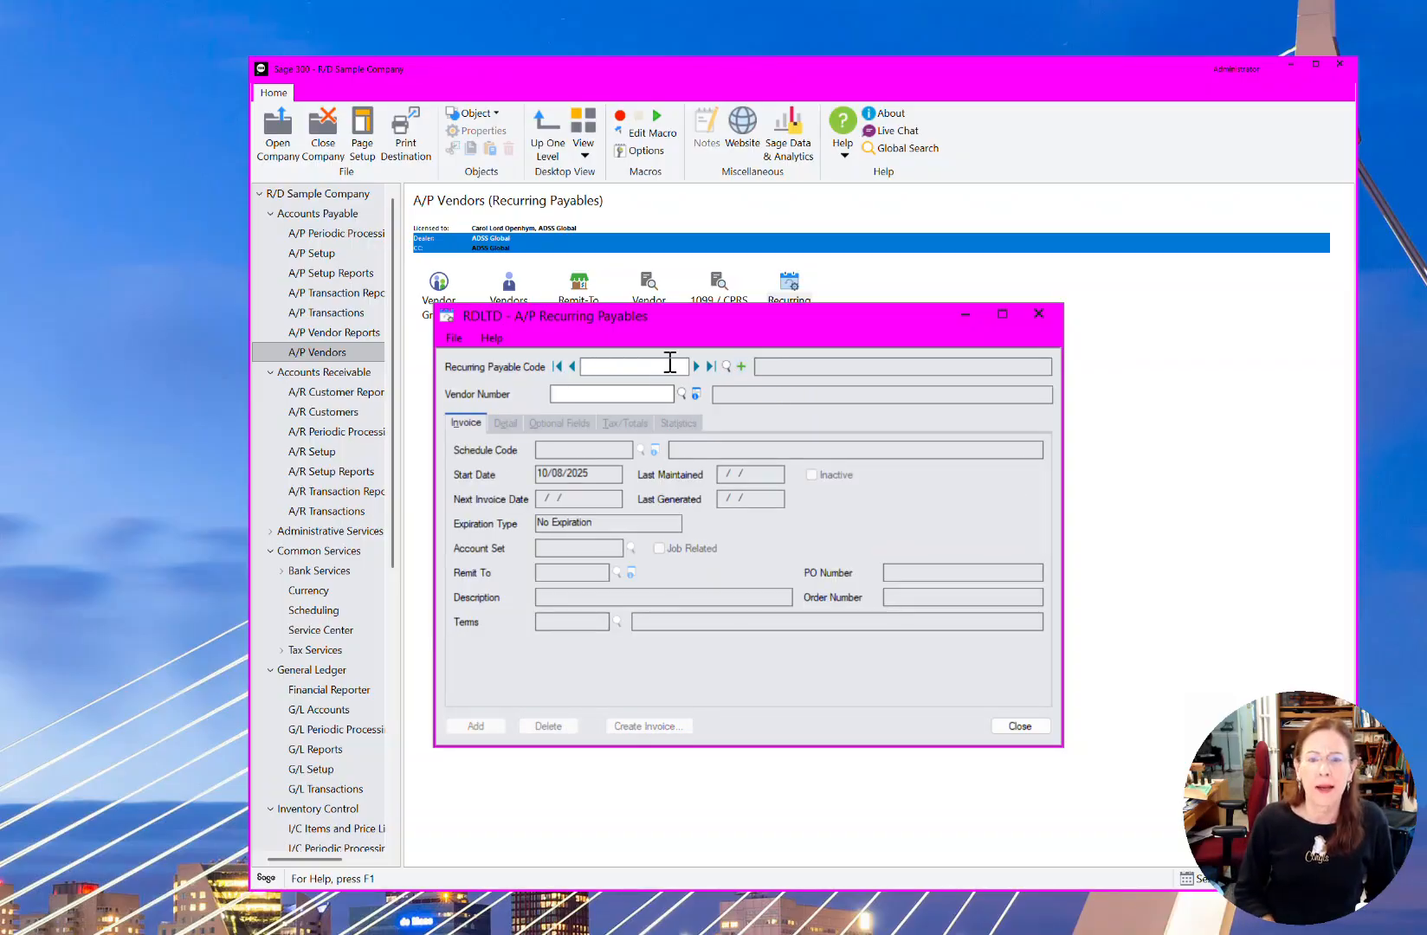
type("PNCLOAN")
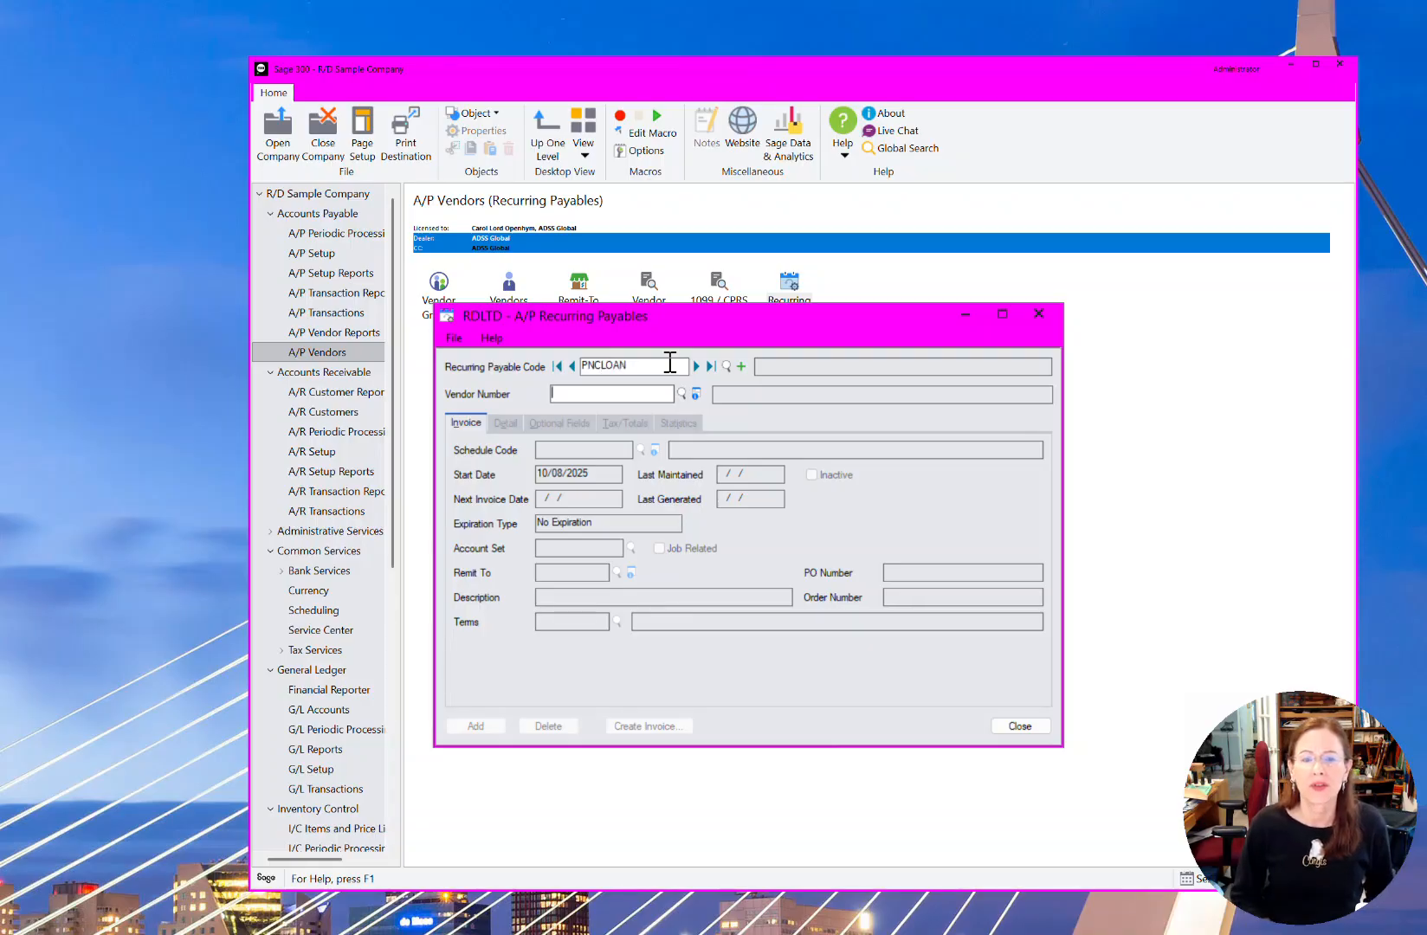
type("1200")
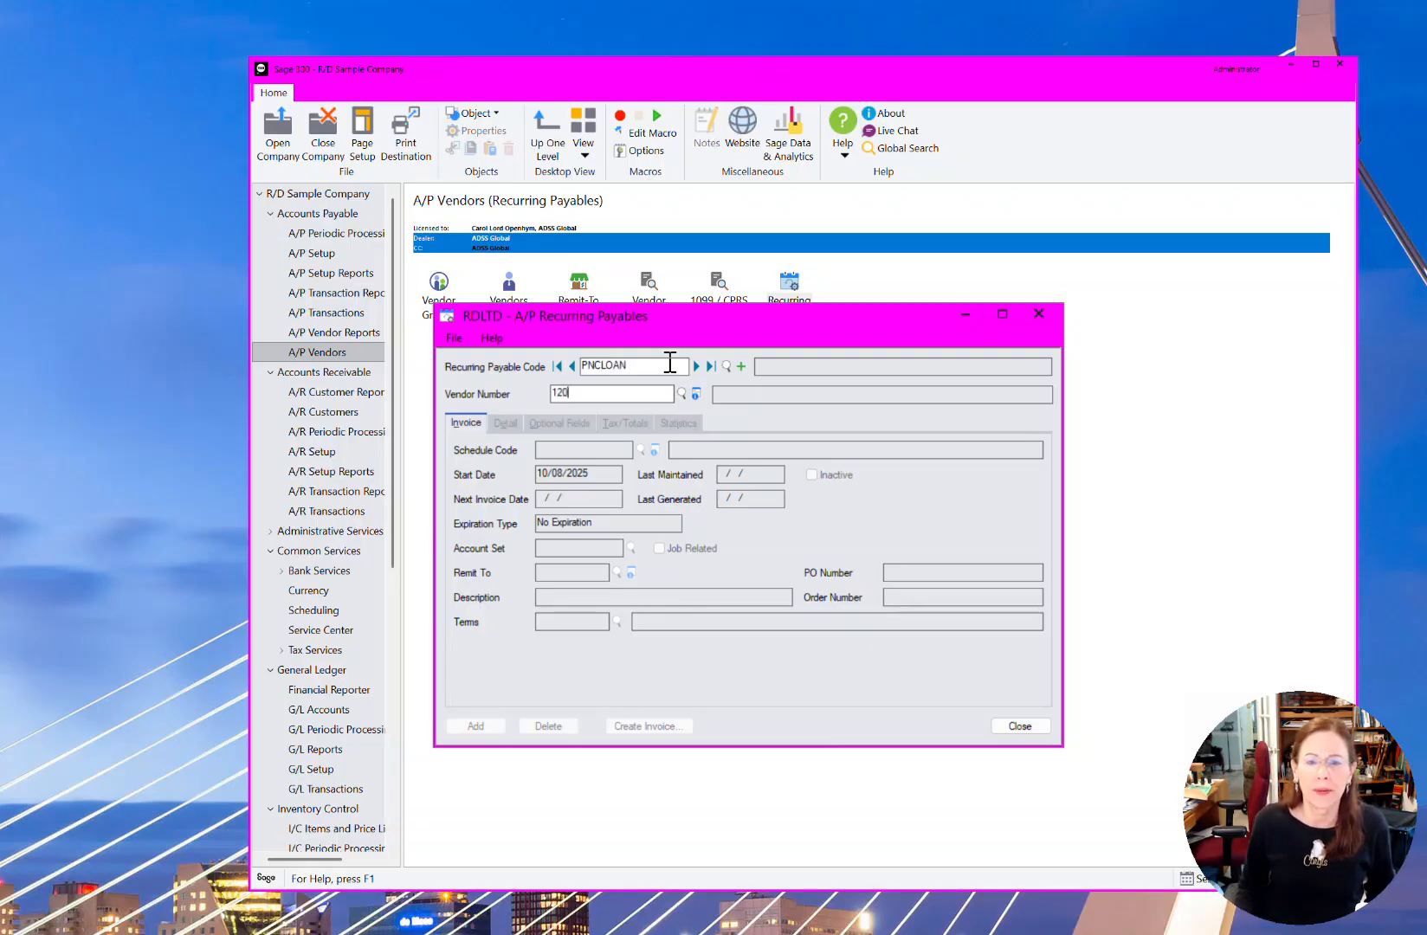
key("Tab")
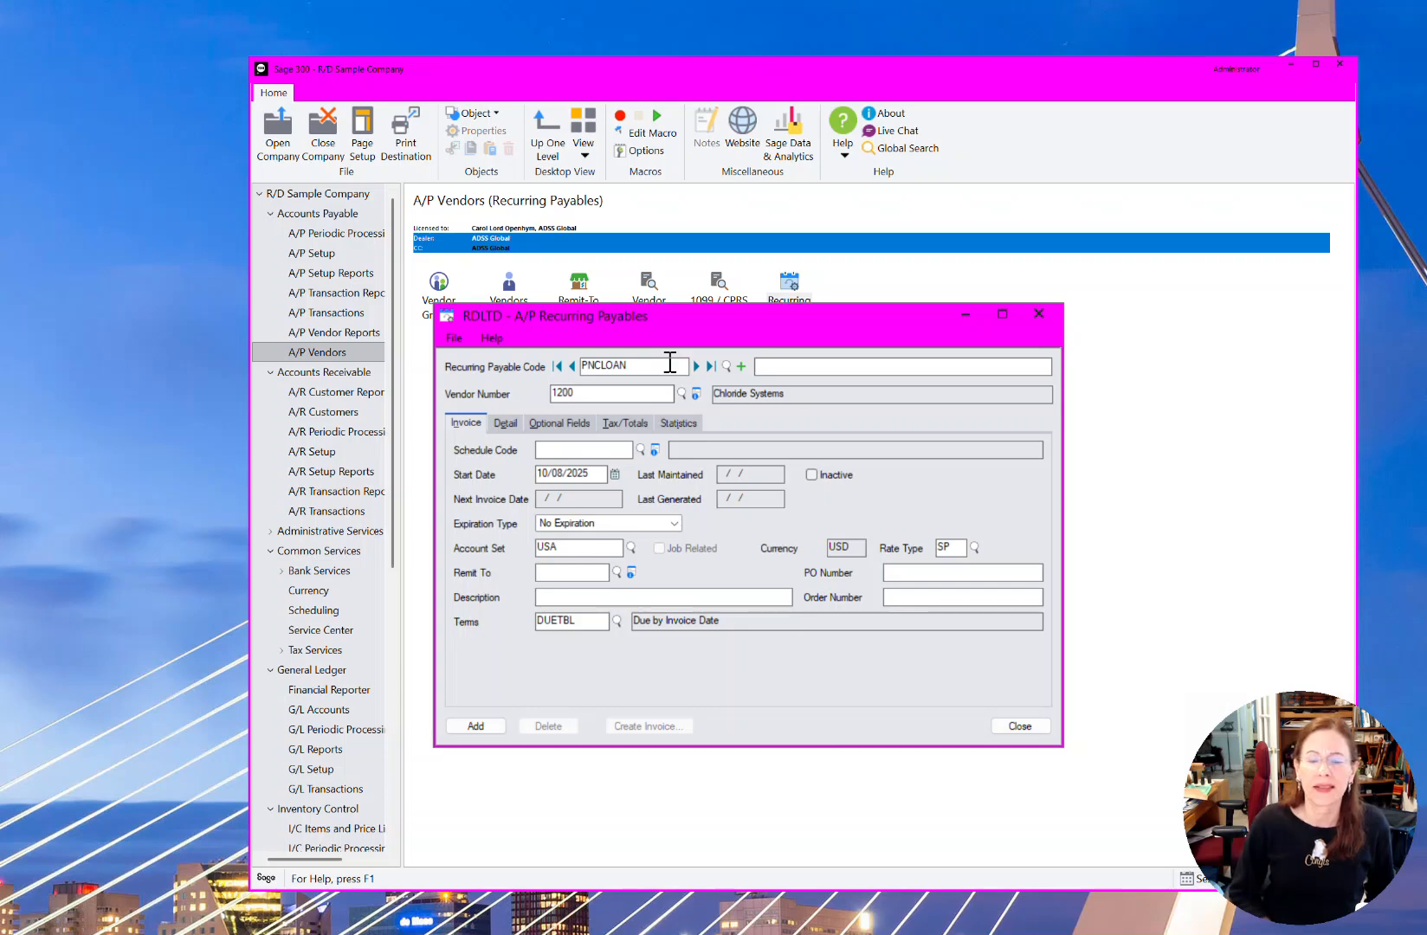
type("PNC B")
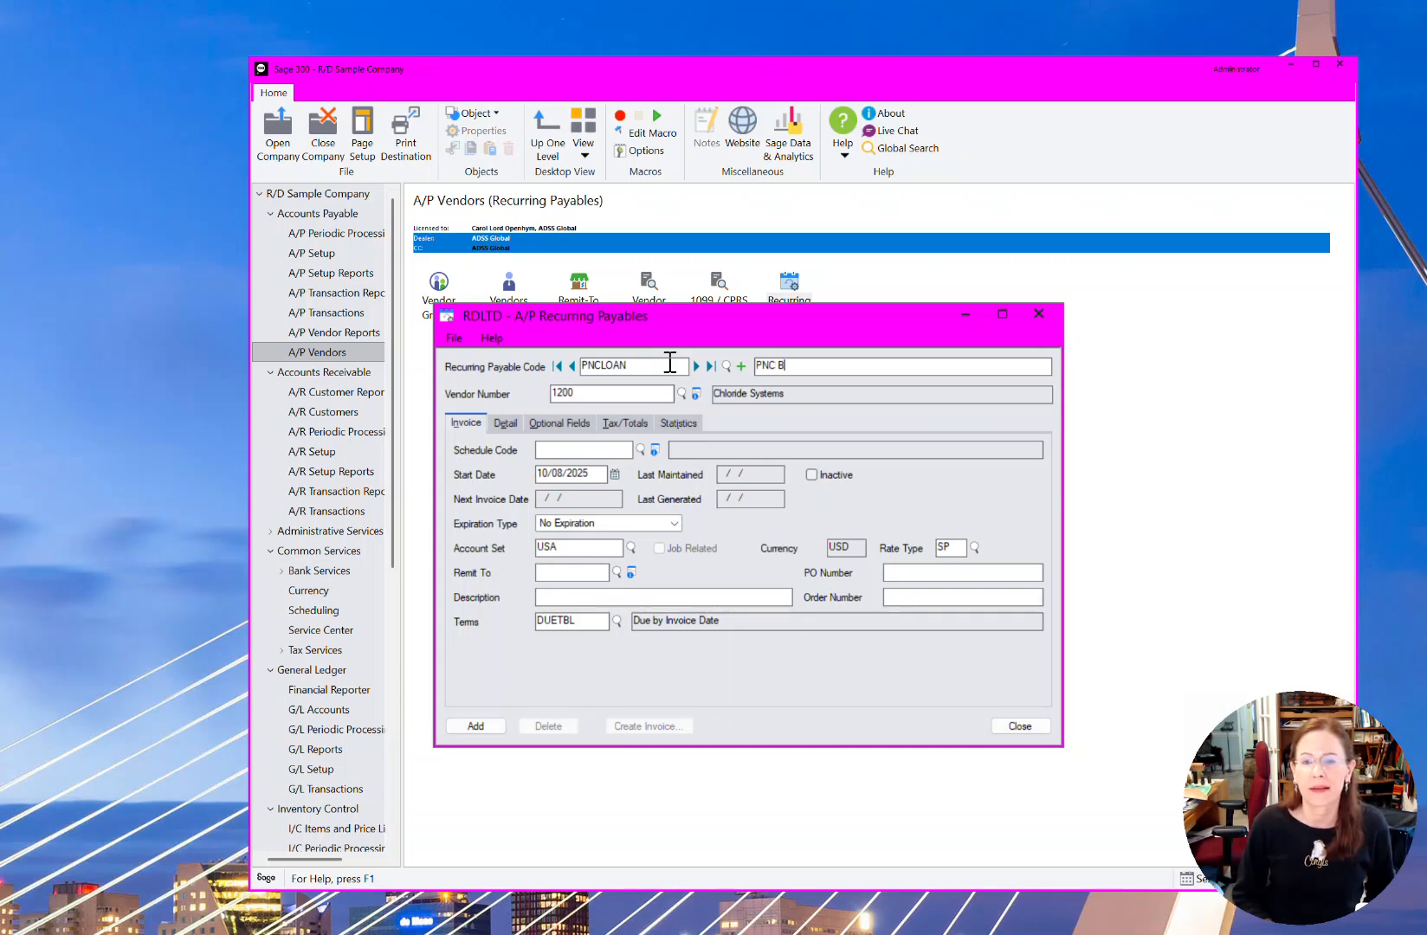
type("ank Loan")
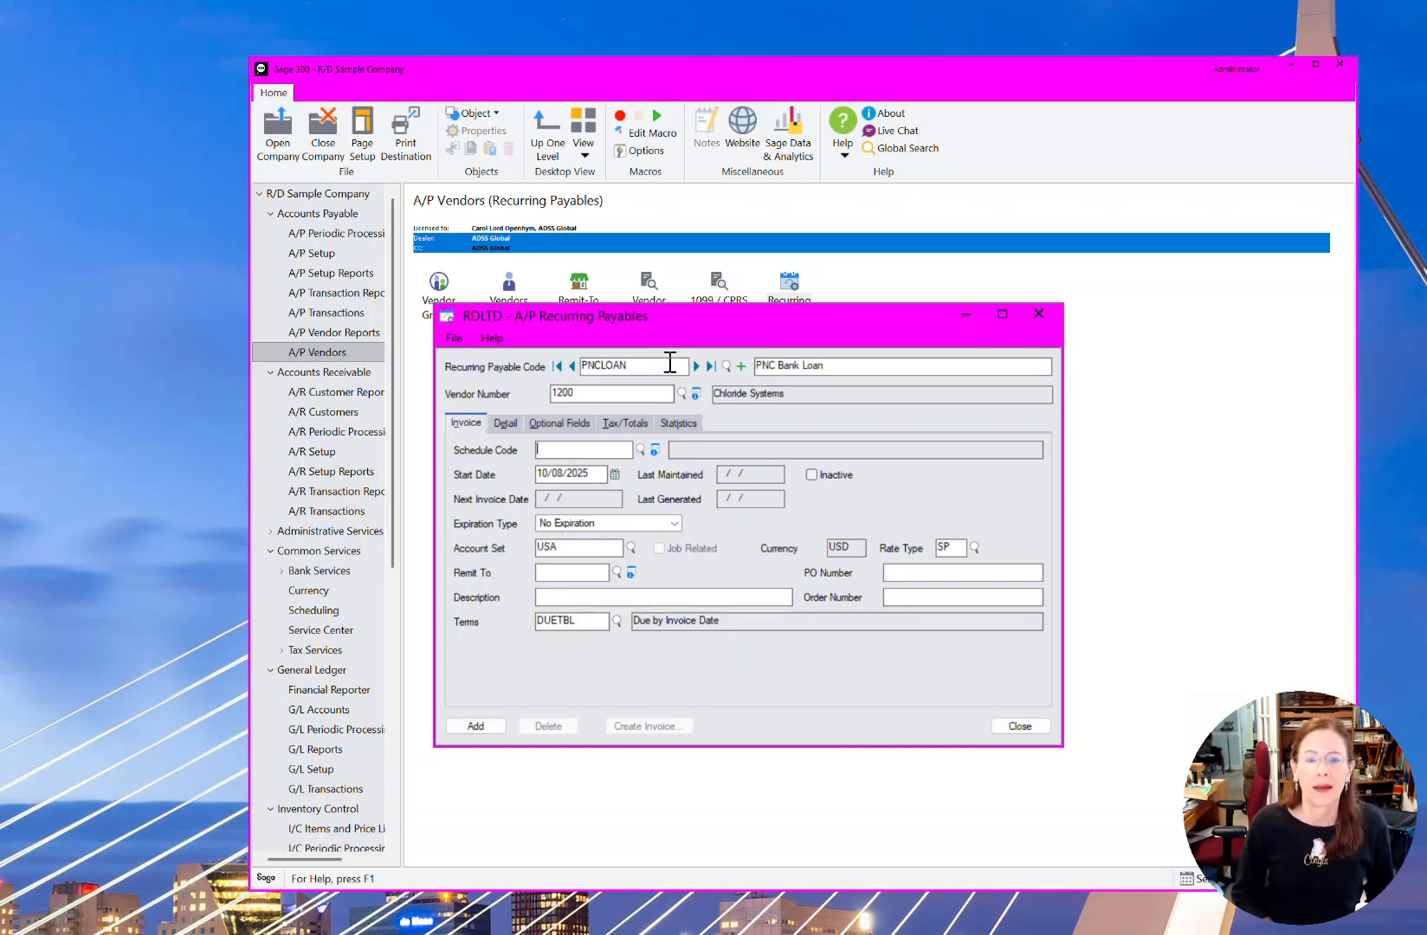
Assign the MLAST schedule to the PNCLOAN payable and set its start date to 10/01/2020
type("M")
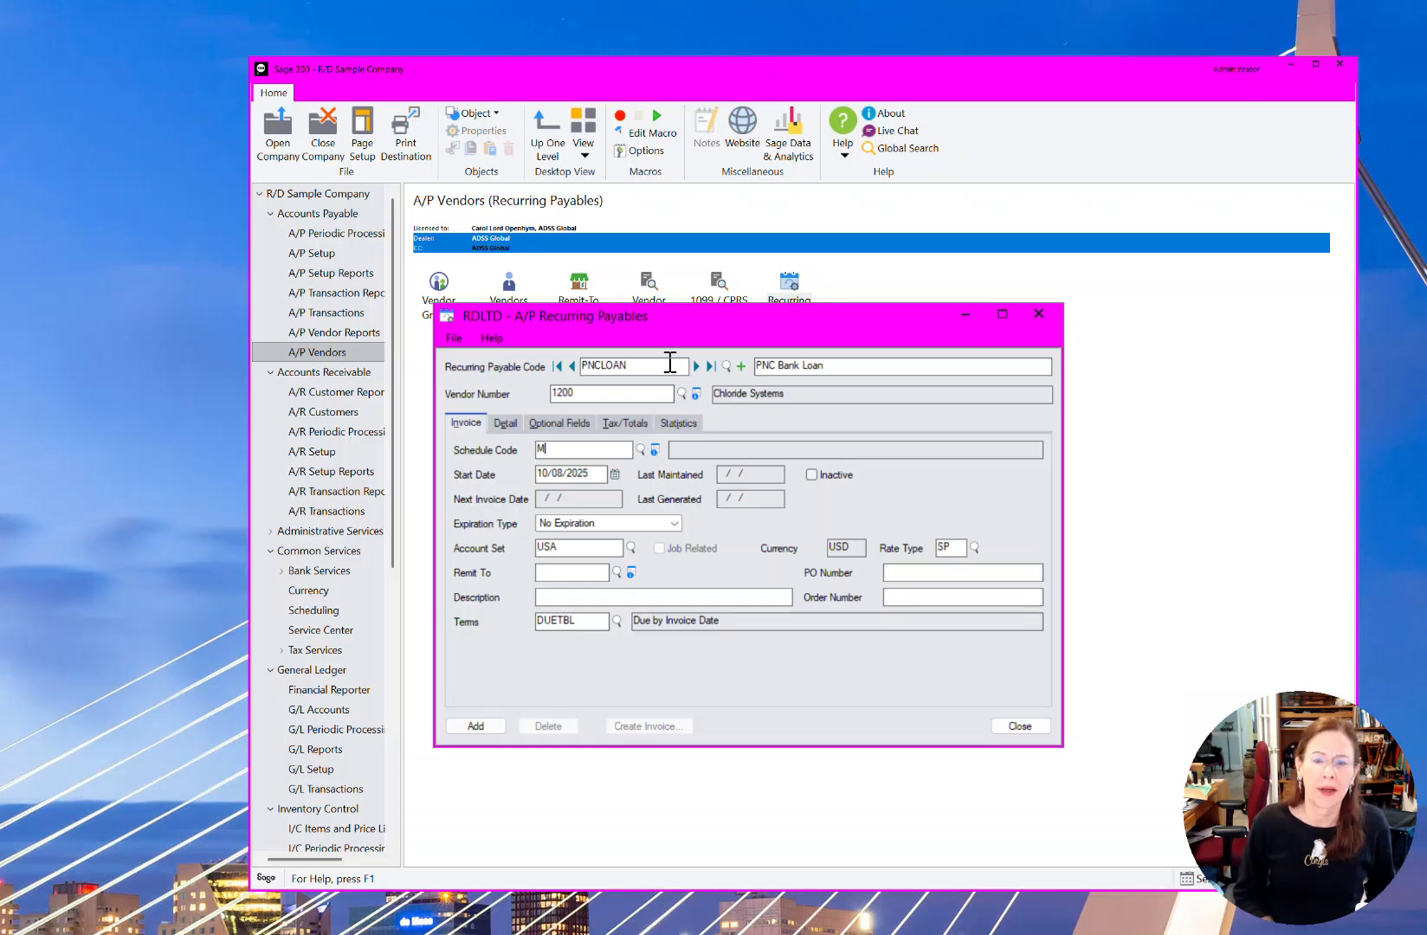
type("LAST")
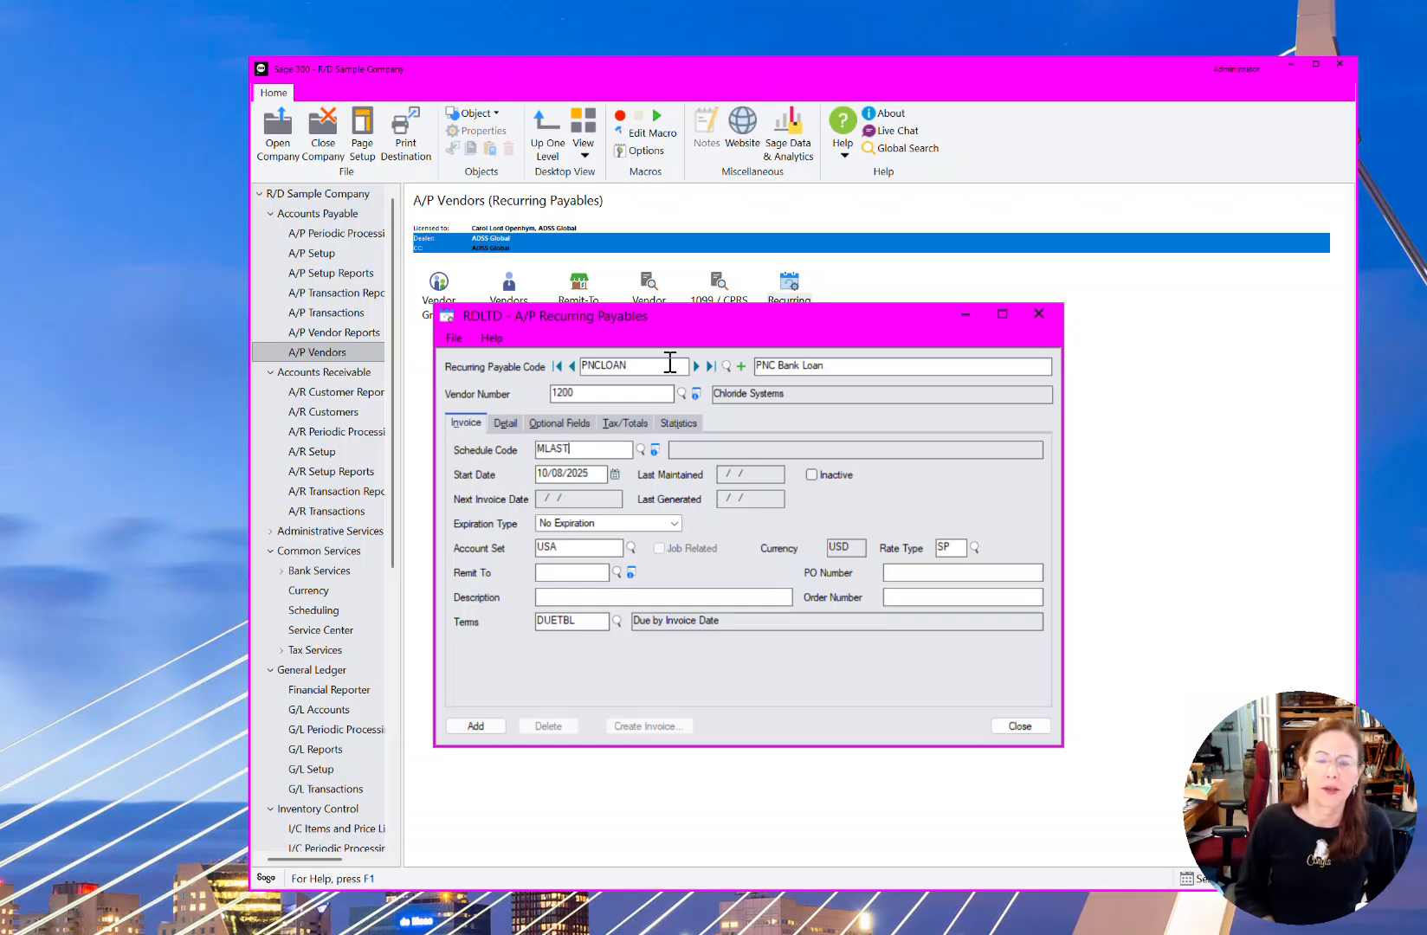
key("Tab")
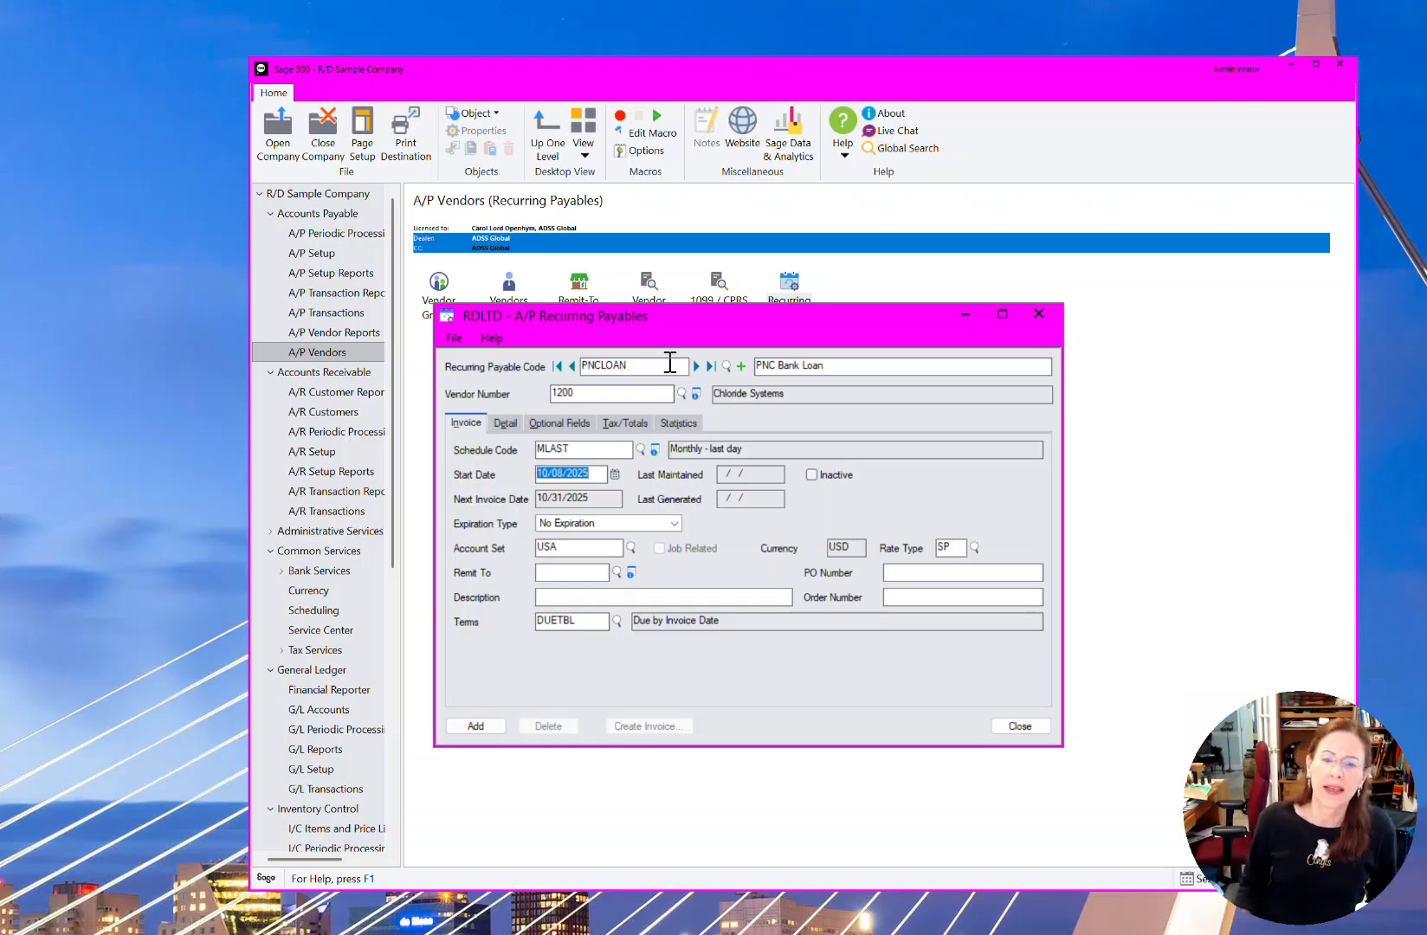
type("10/01/20")
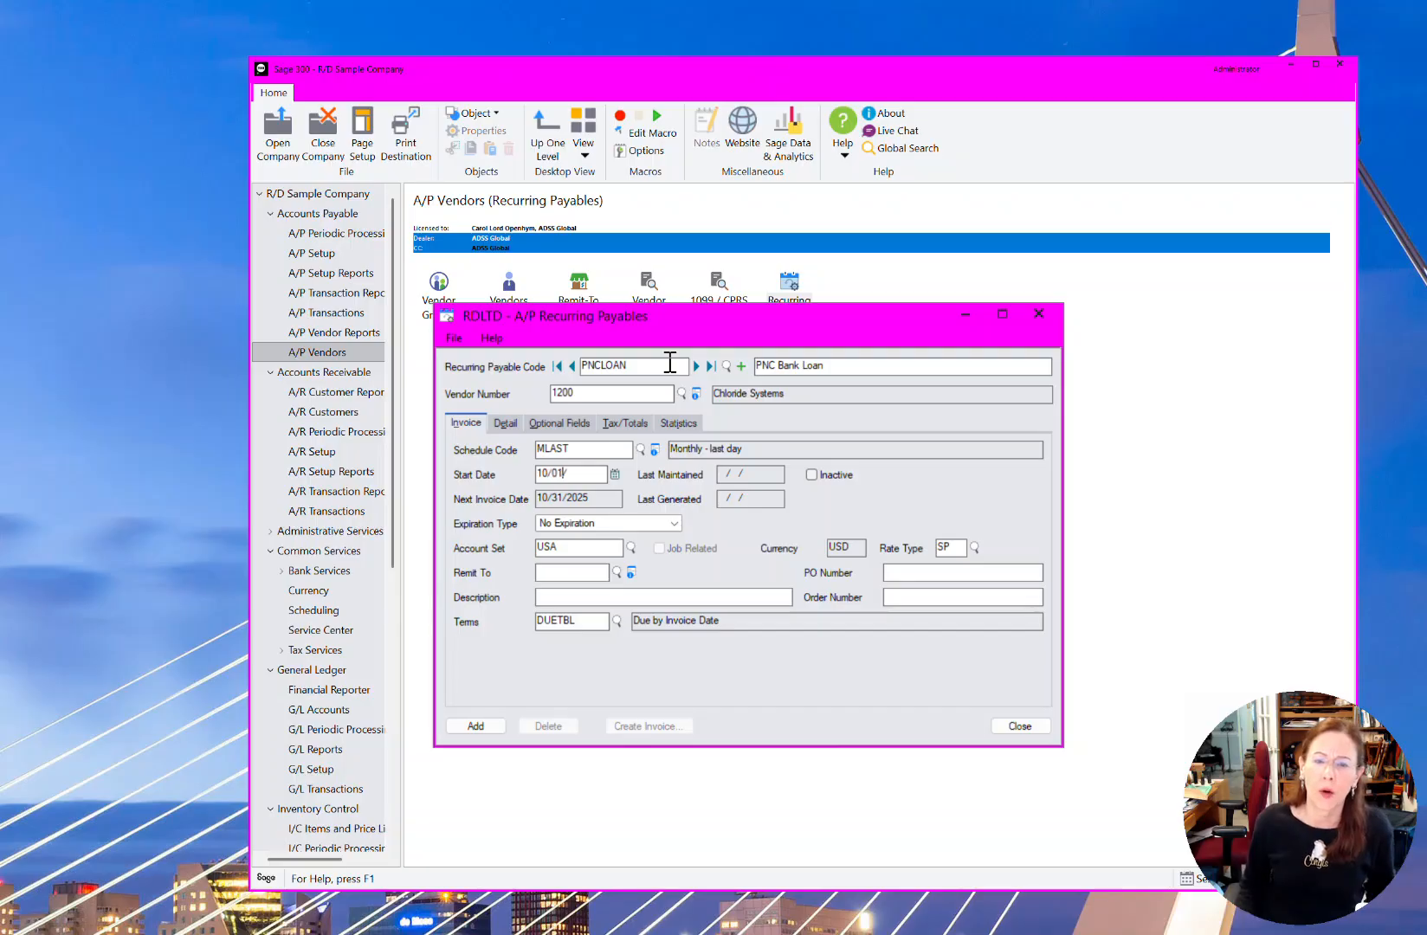
key("Tab")
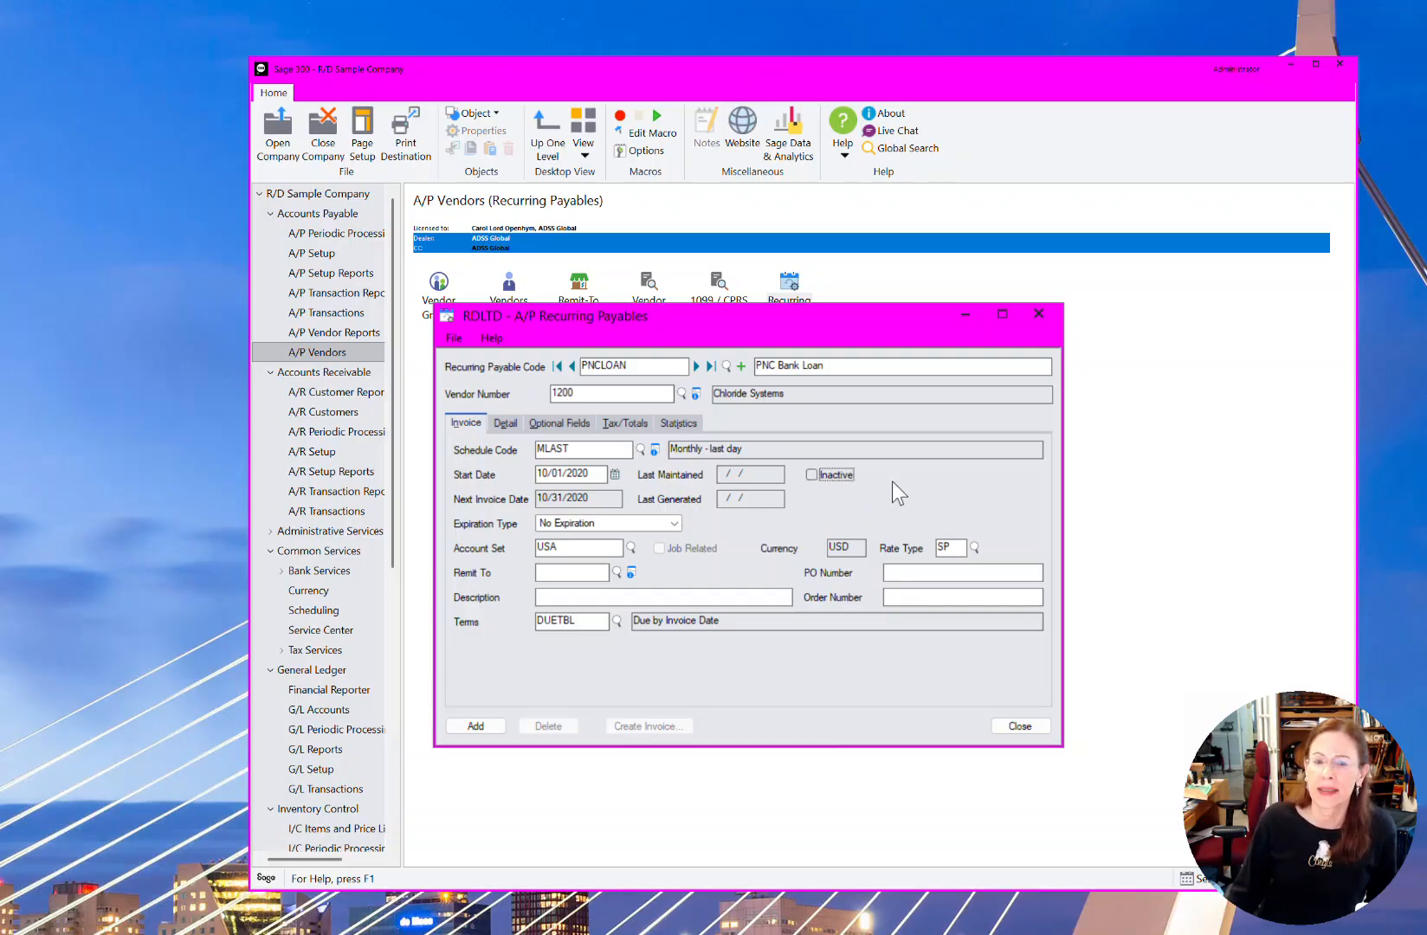
Set the PNCLOAN payable's expiration type to Number of Invoices with a limit of 24
left_click(674, 518)
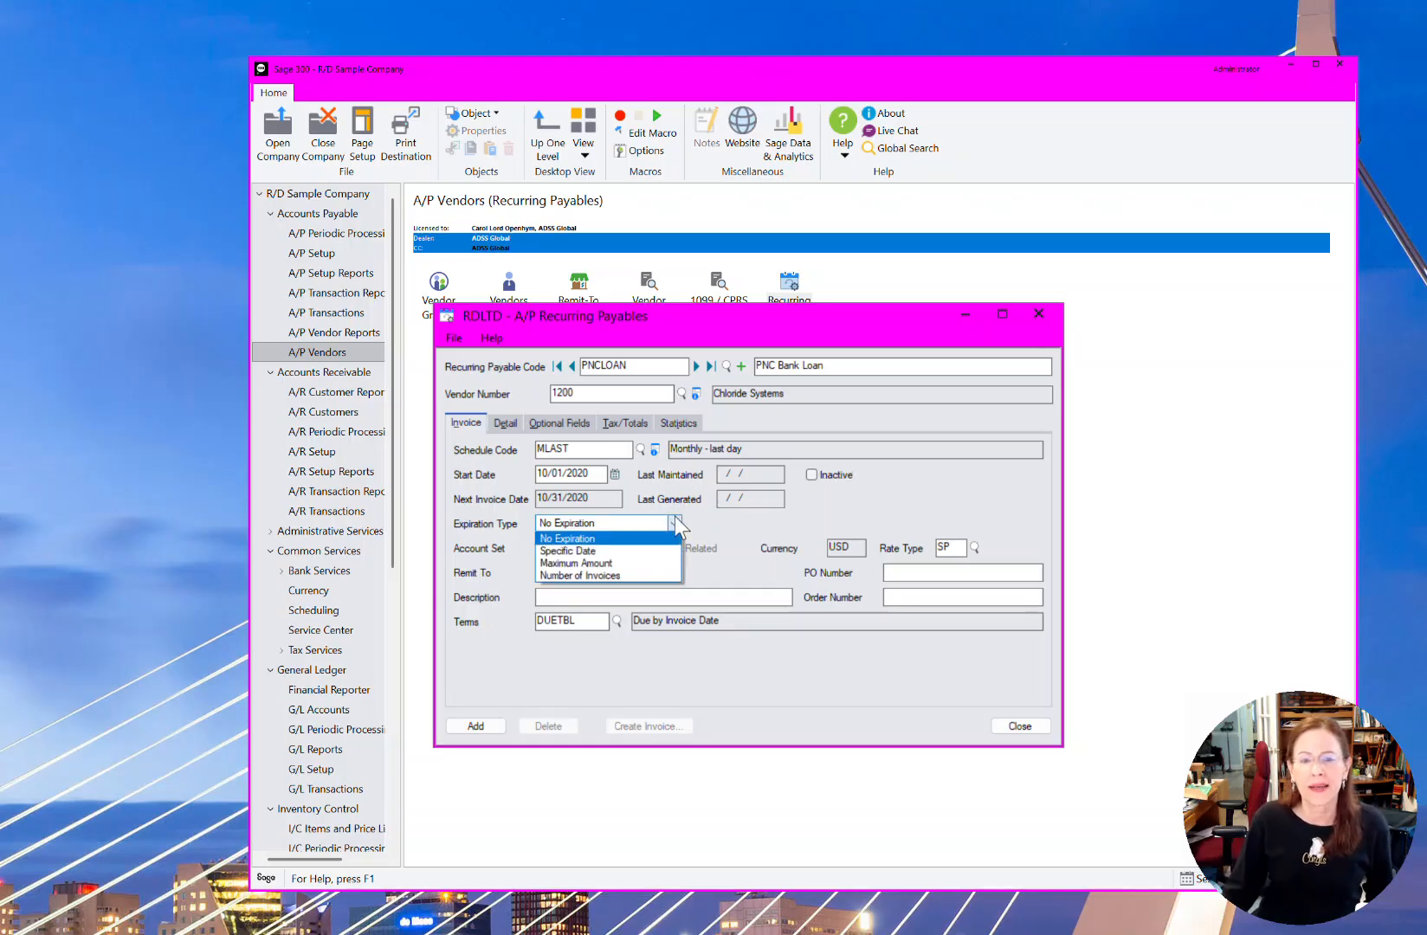
left_click(639, 572)
left_click(756, 525)
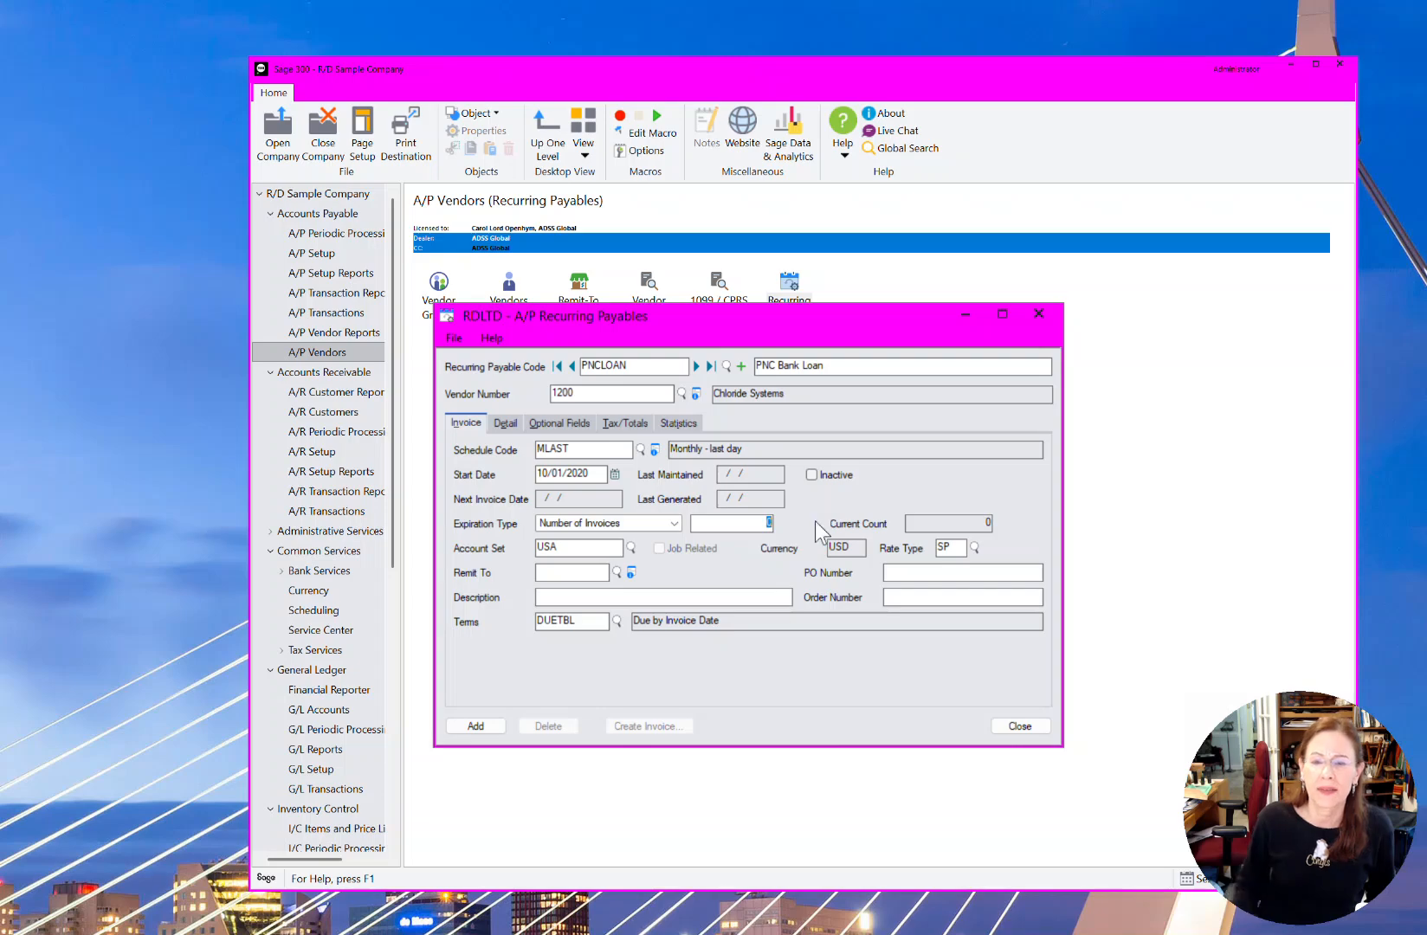
type("24")
key("Tab")
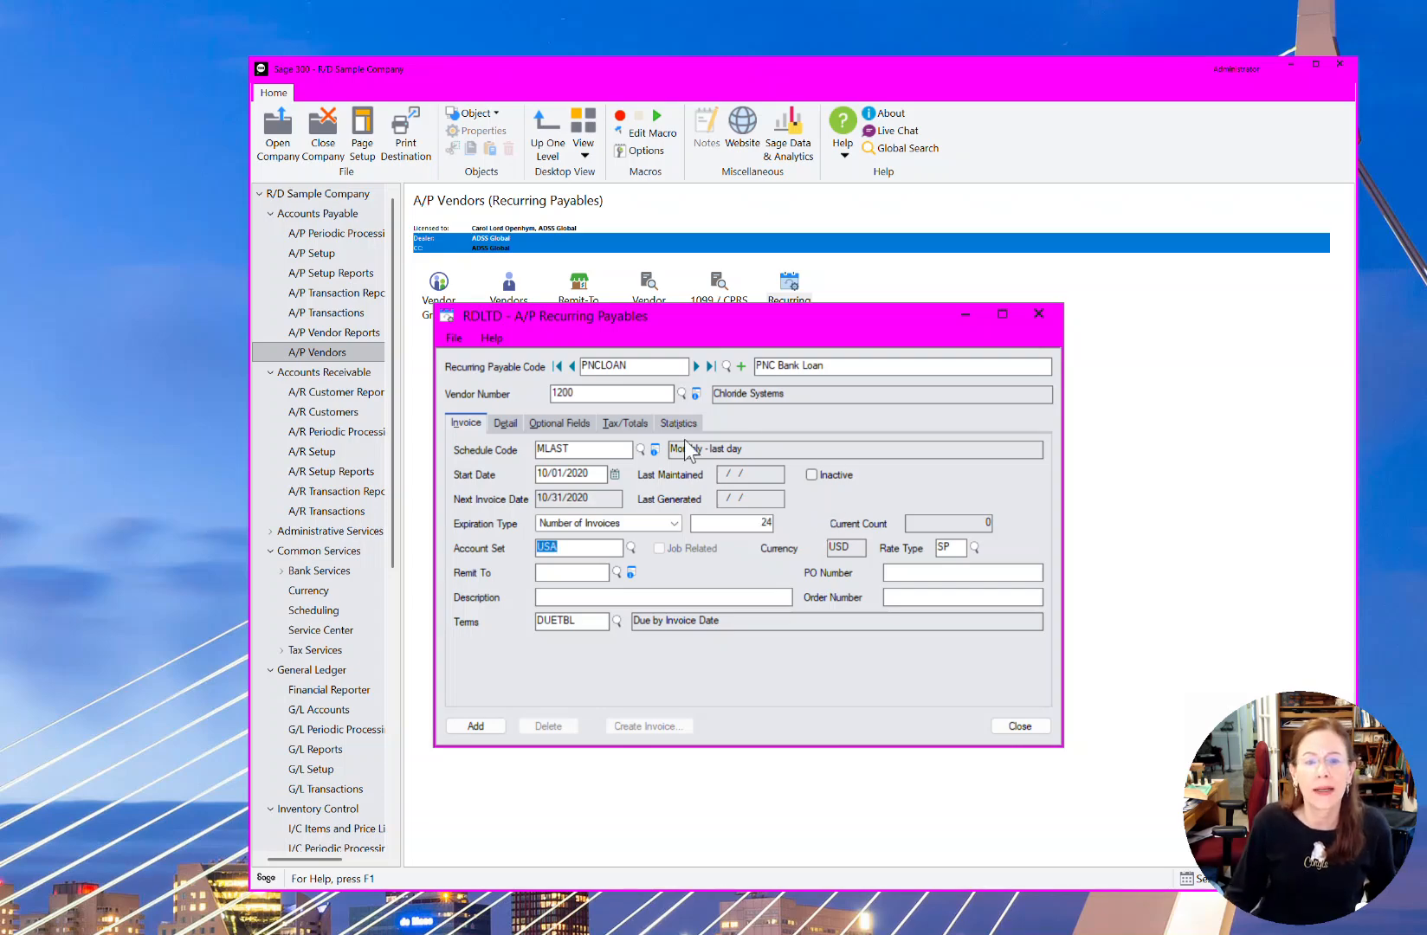
Enter "2020 chevy truck loan" as the PNCLOAN invoice description, leaving the remit-to location blank
left_click(573, 571)
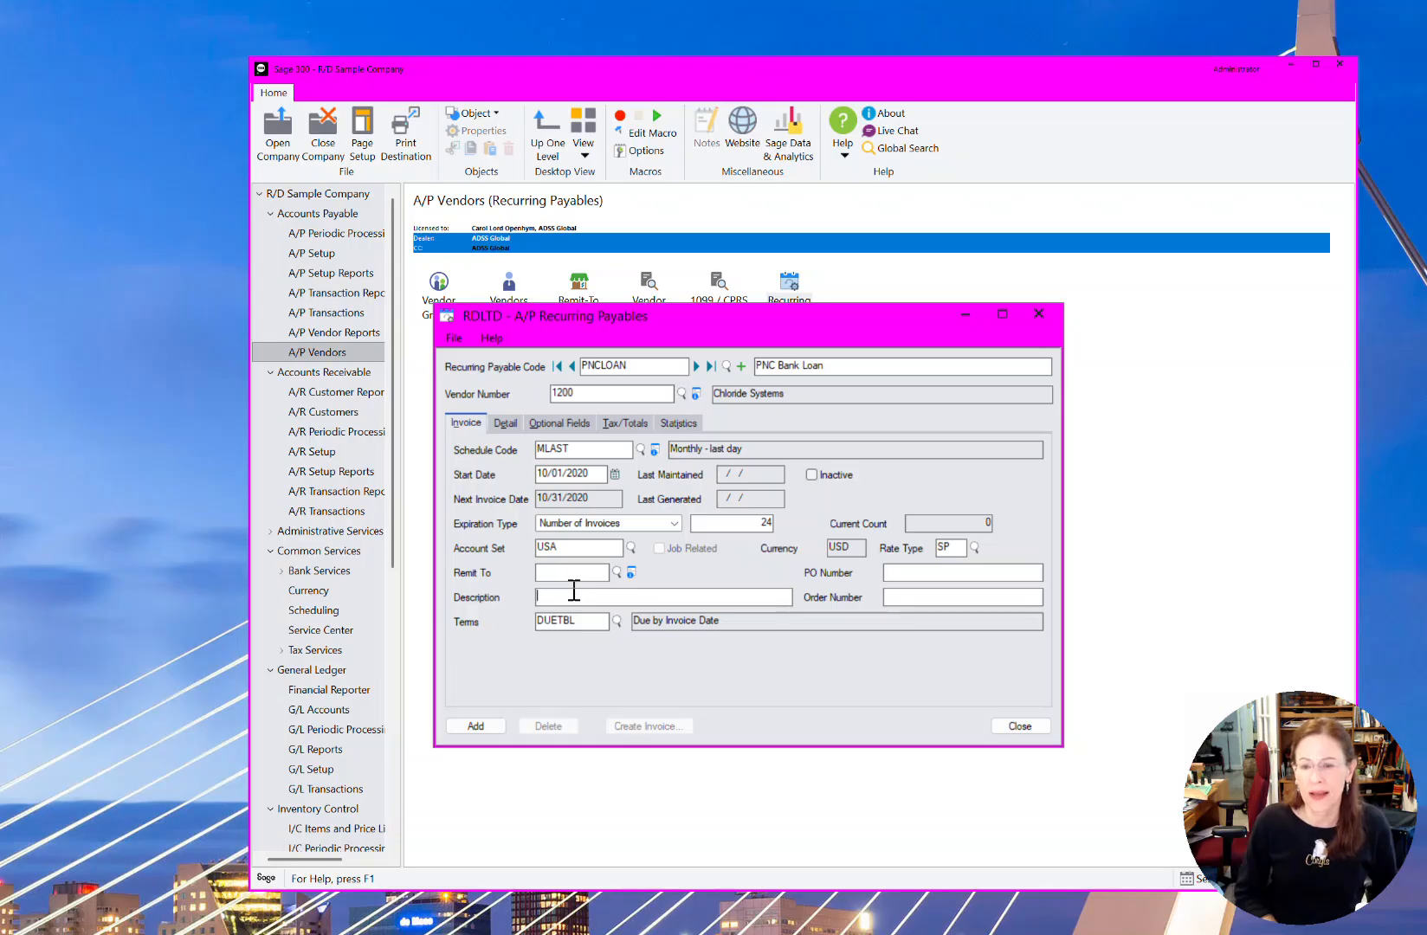
type("2020 ch")
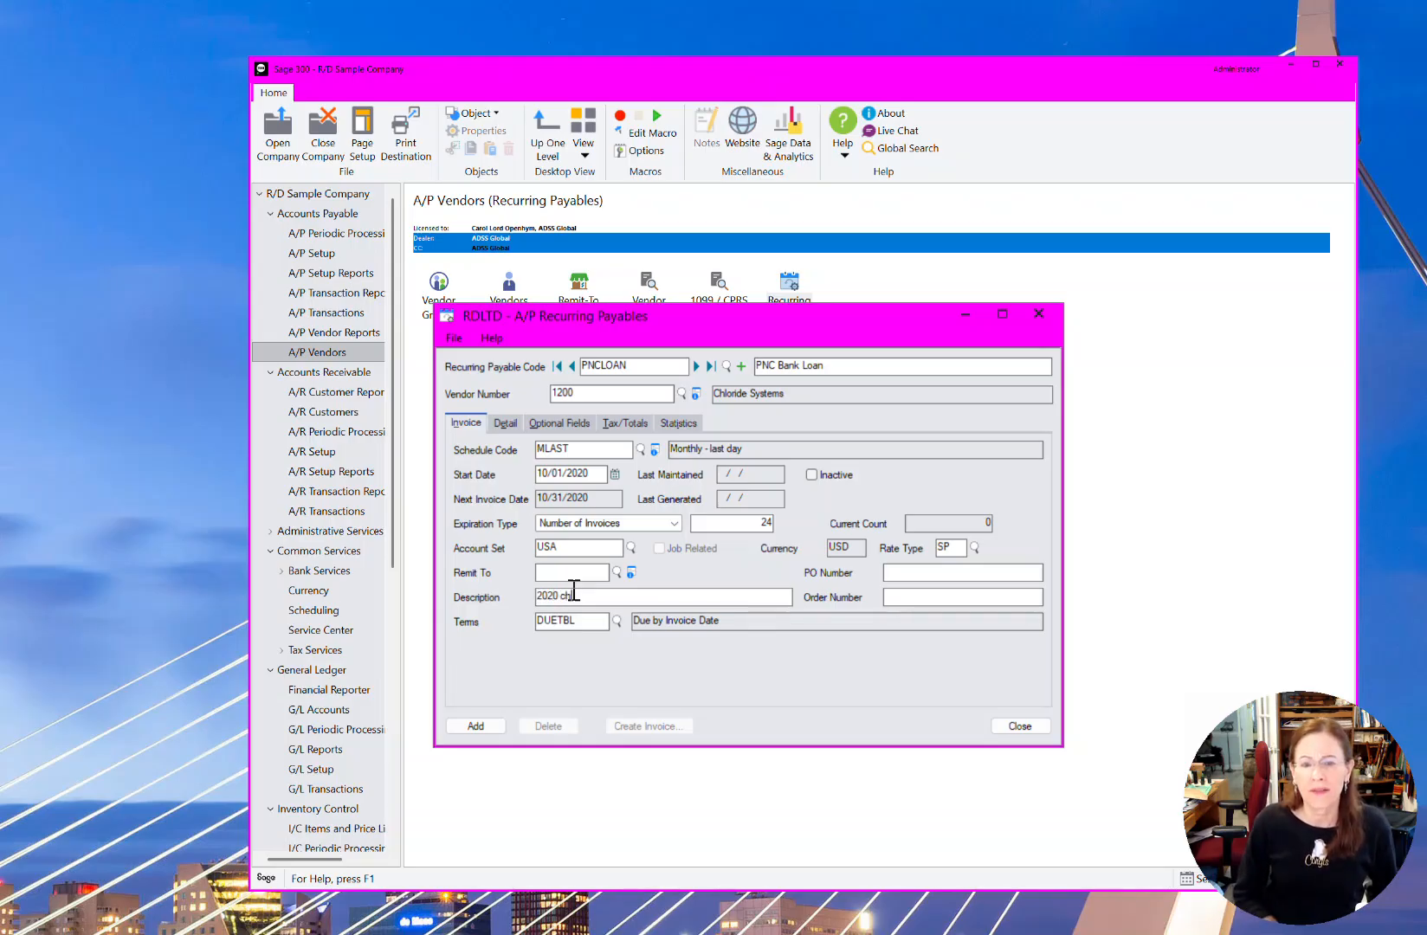
type("evy t")
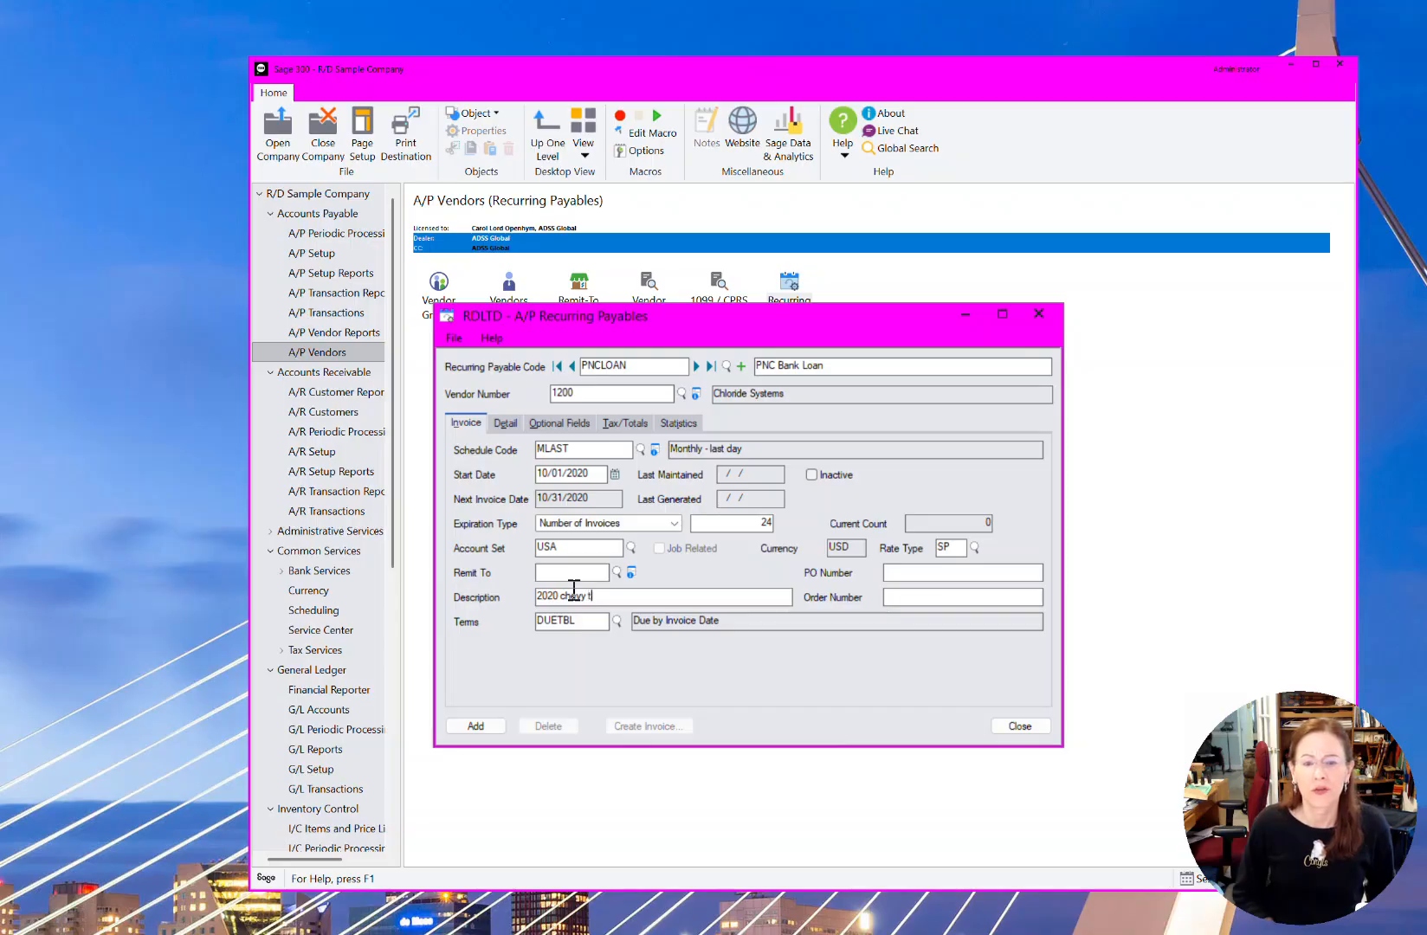
type("ruck loan")
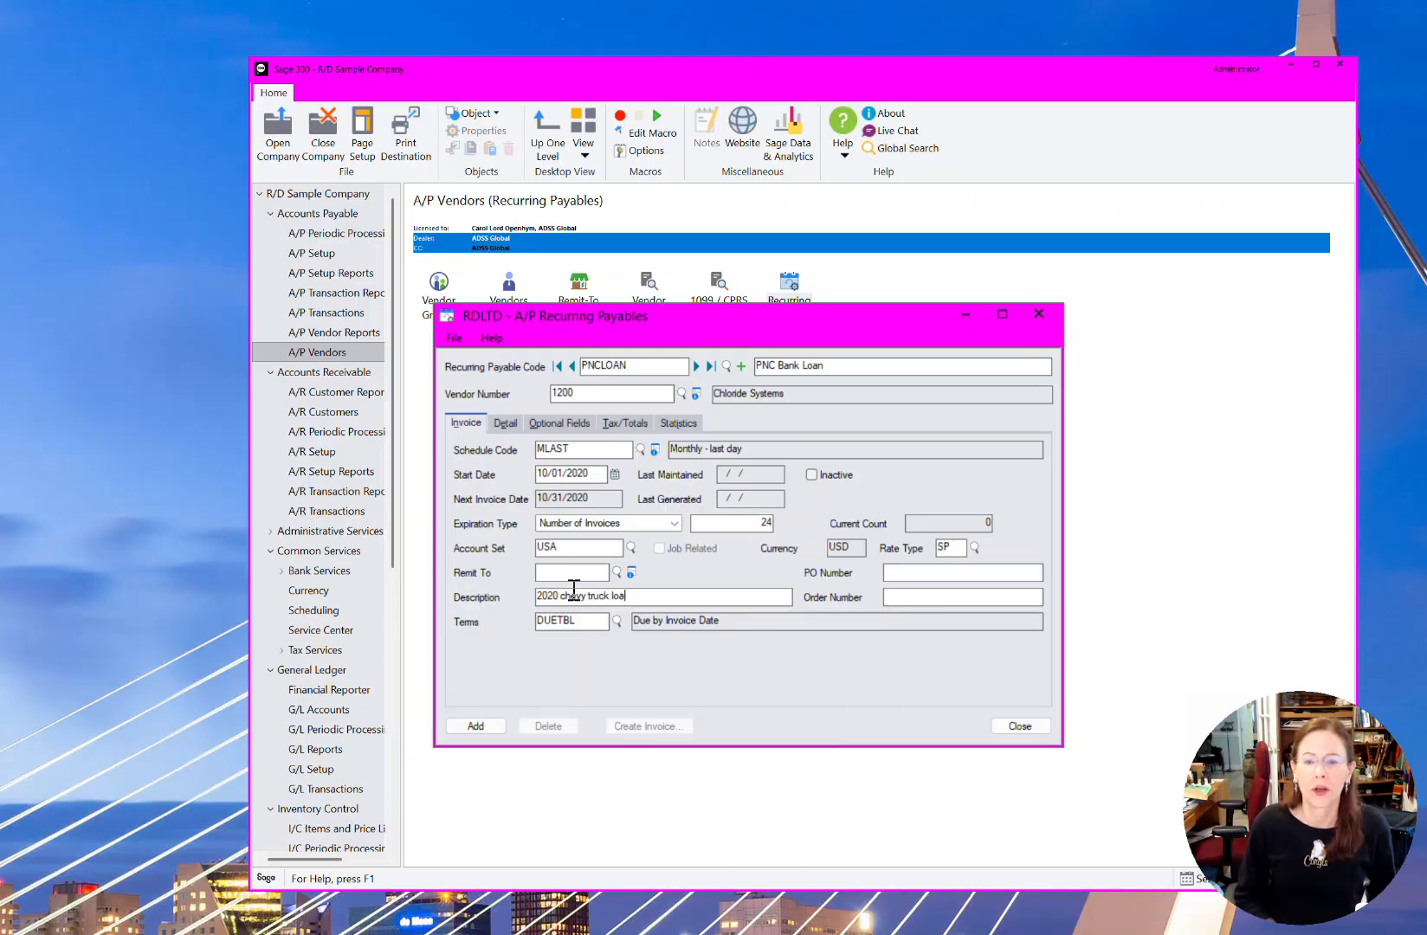
key("Tab")
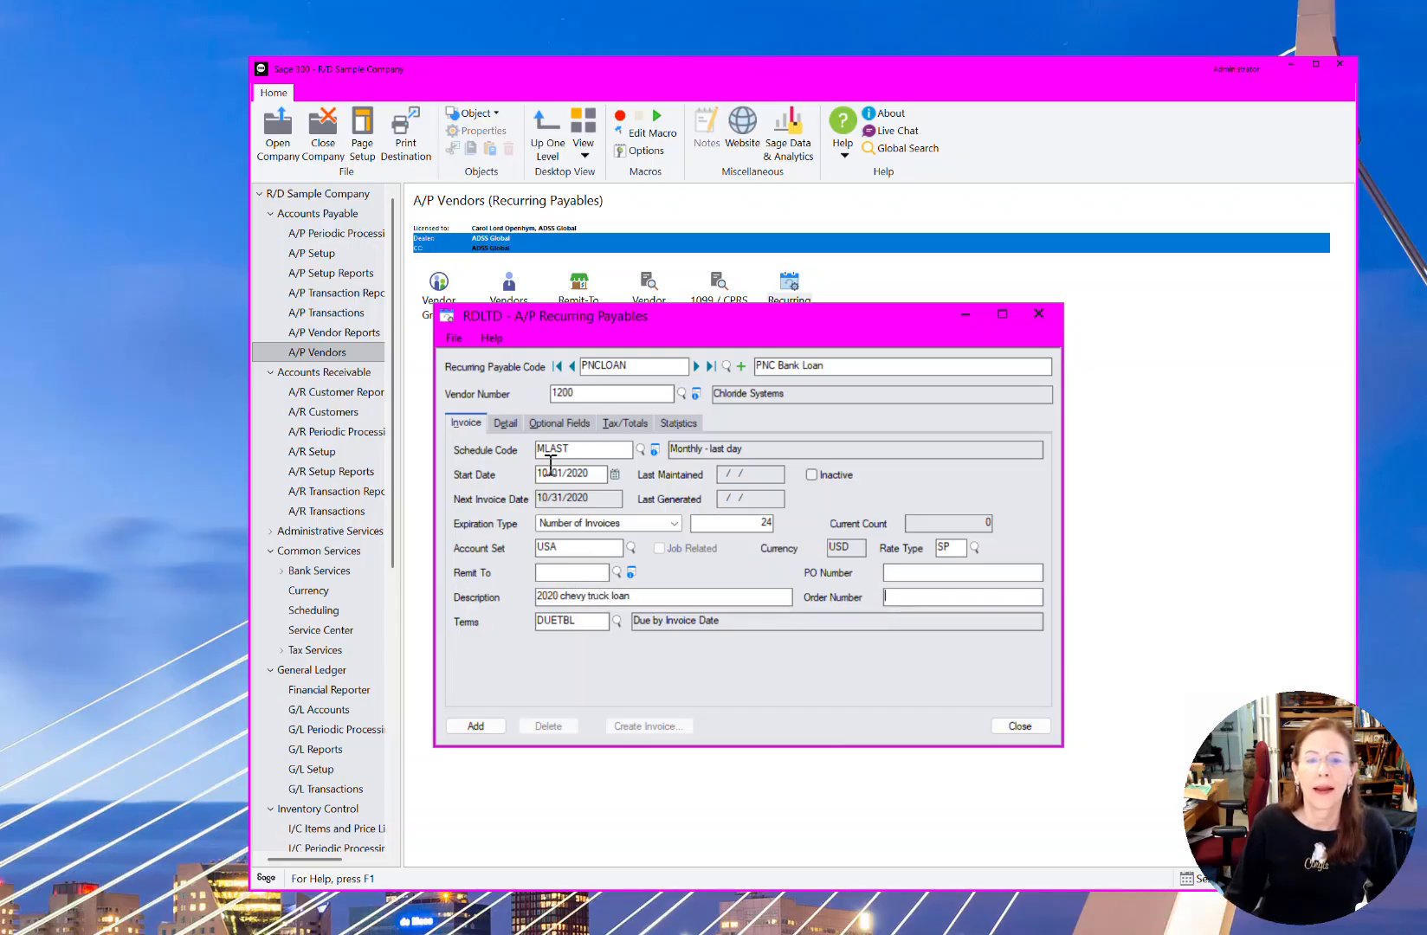
Delete the default INV distribution line from the PNCLOAN payable's details, leaving a blank line for entry
left_click(500, 427)
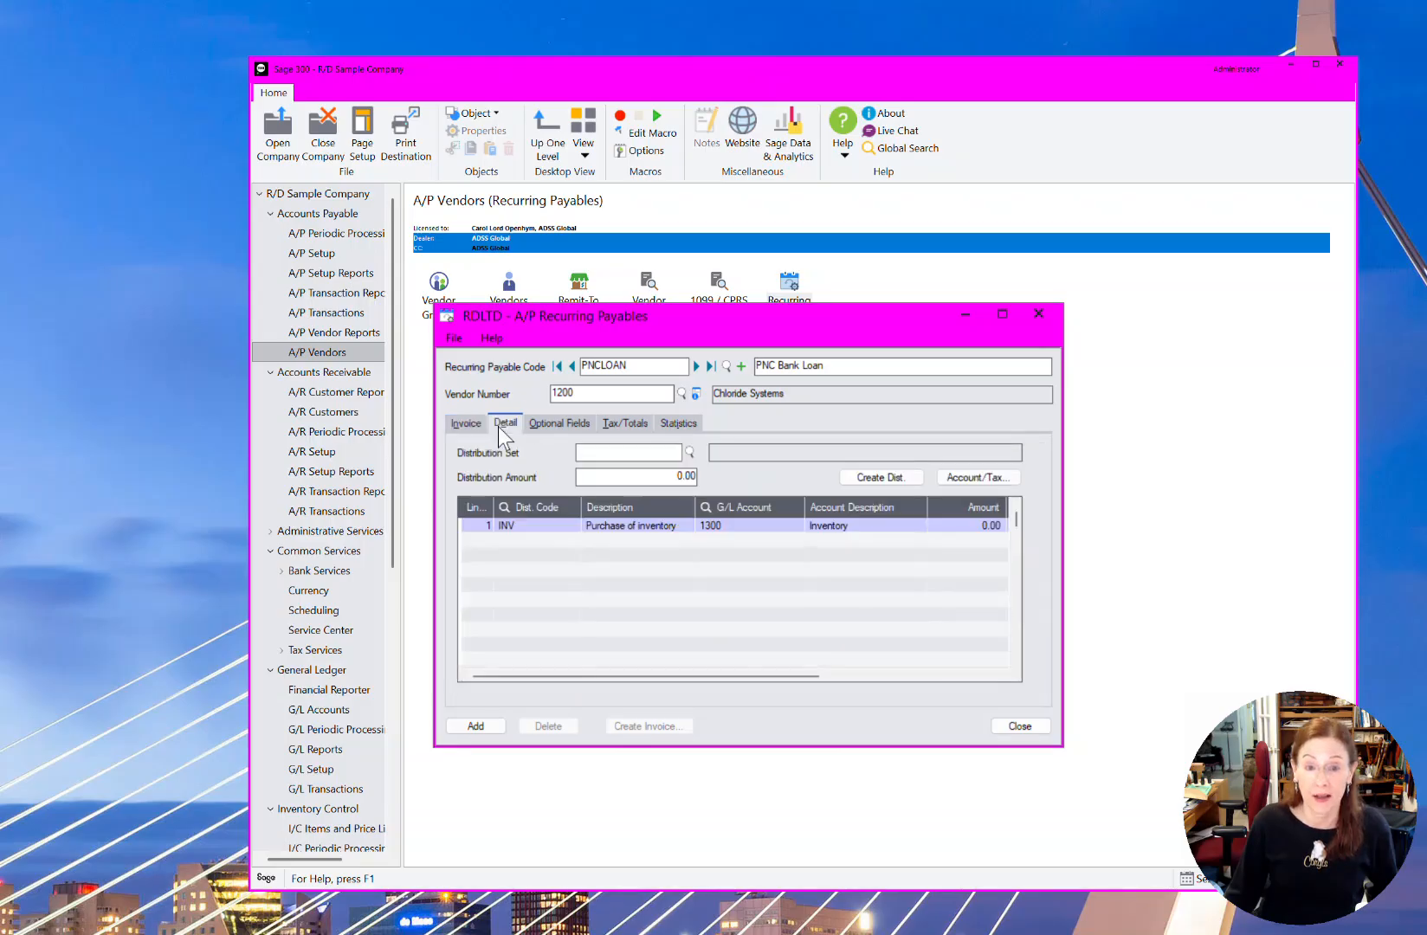
left_click(763, 525)
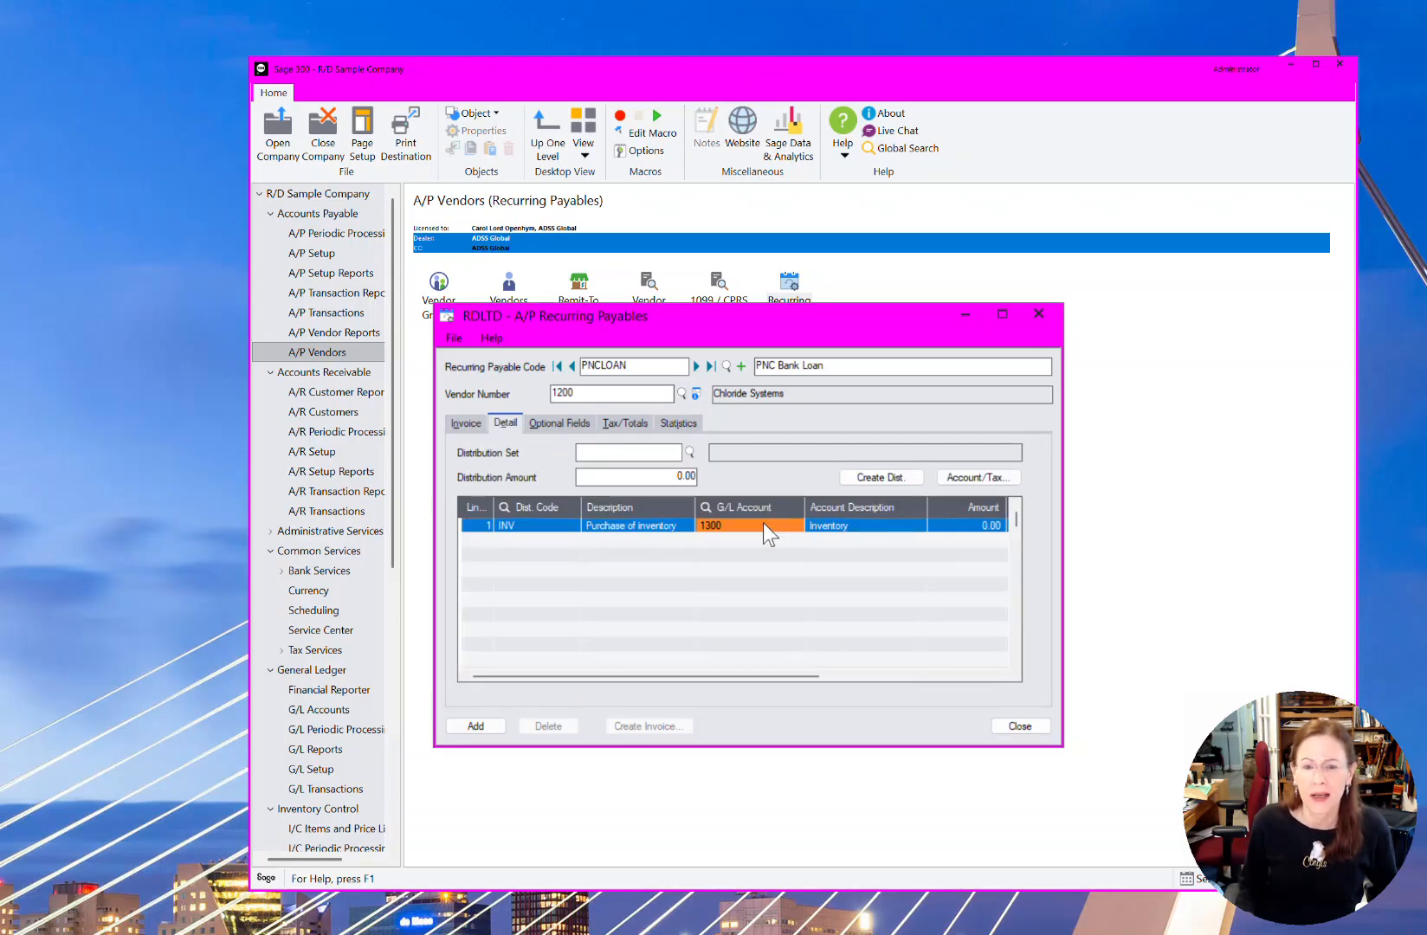
key("ctrl+d")
key("Return")
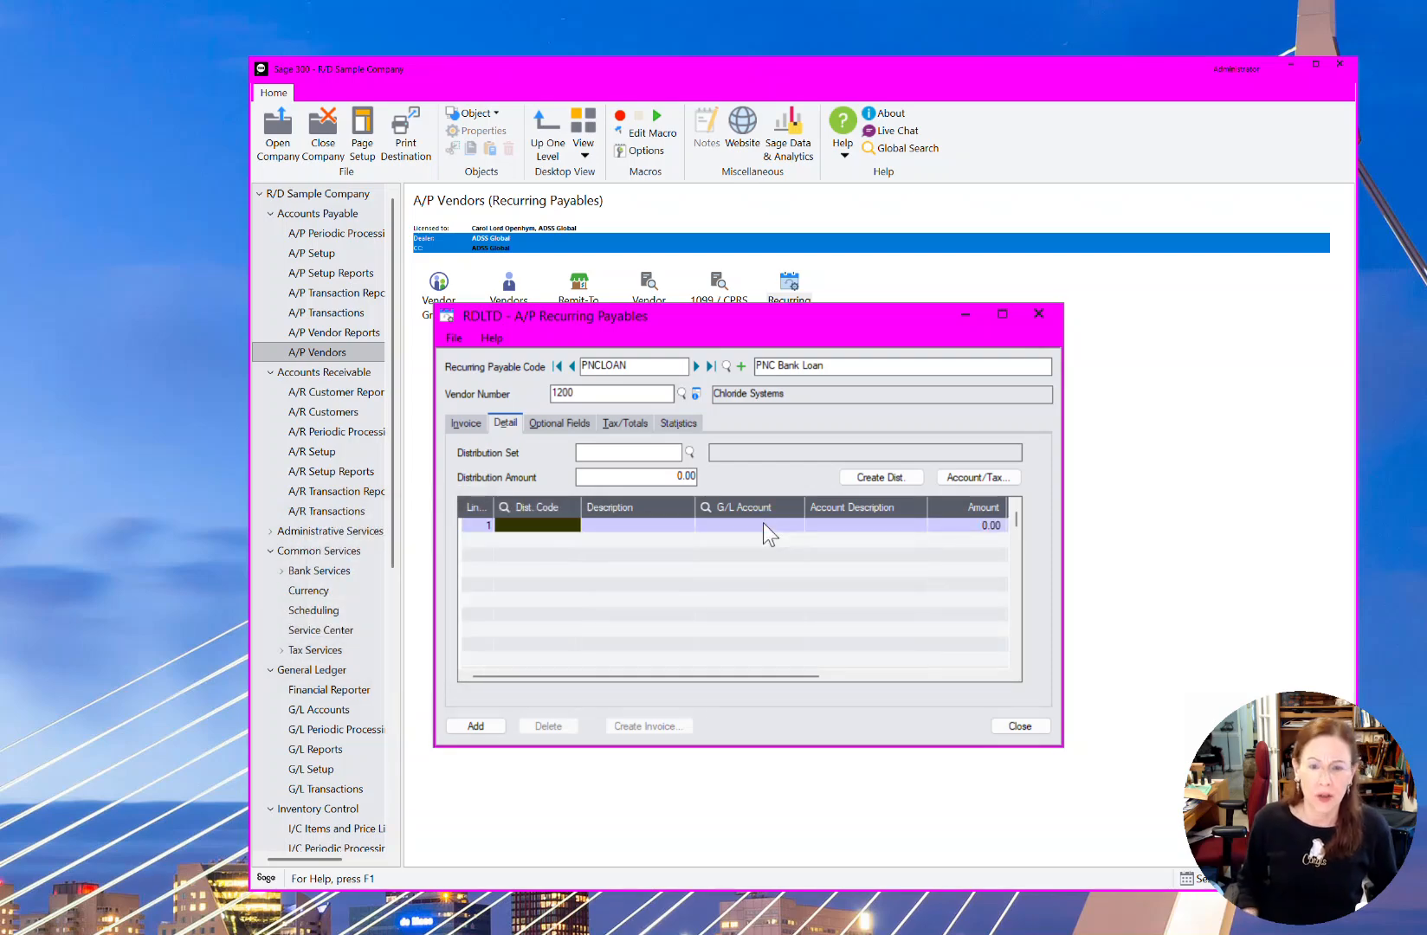
Fill the distribution line with description "PNC Loan", G/L account 2000 and amount 1,200.00, and add the PNCLOAN recurring payable
key("Tab")
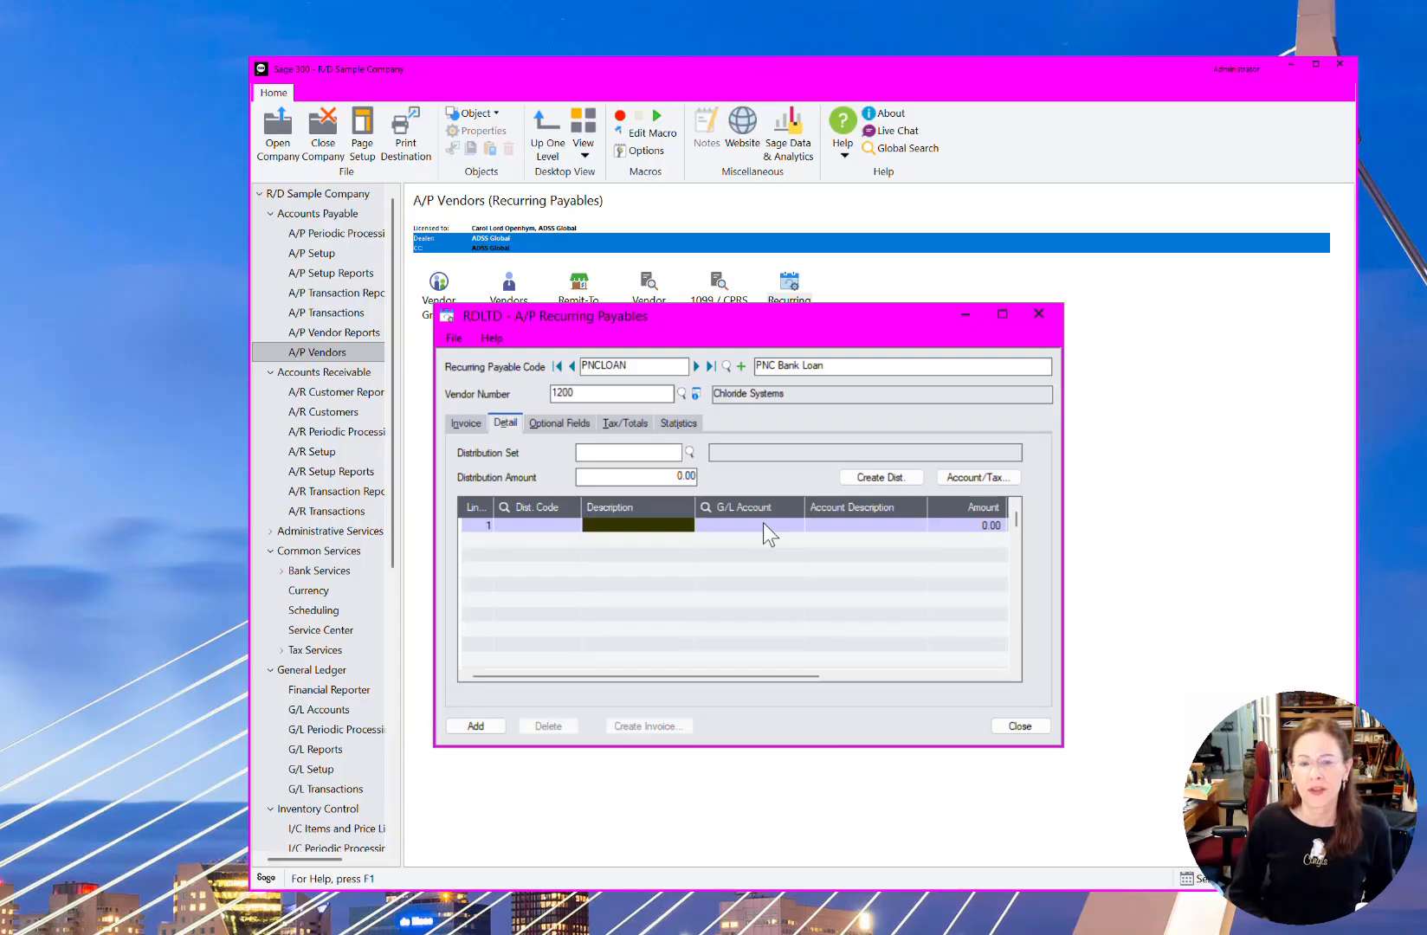
type("PNC")
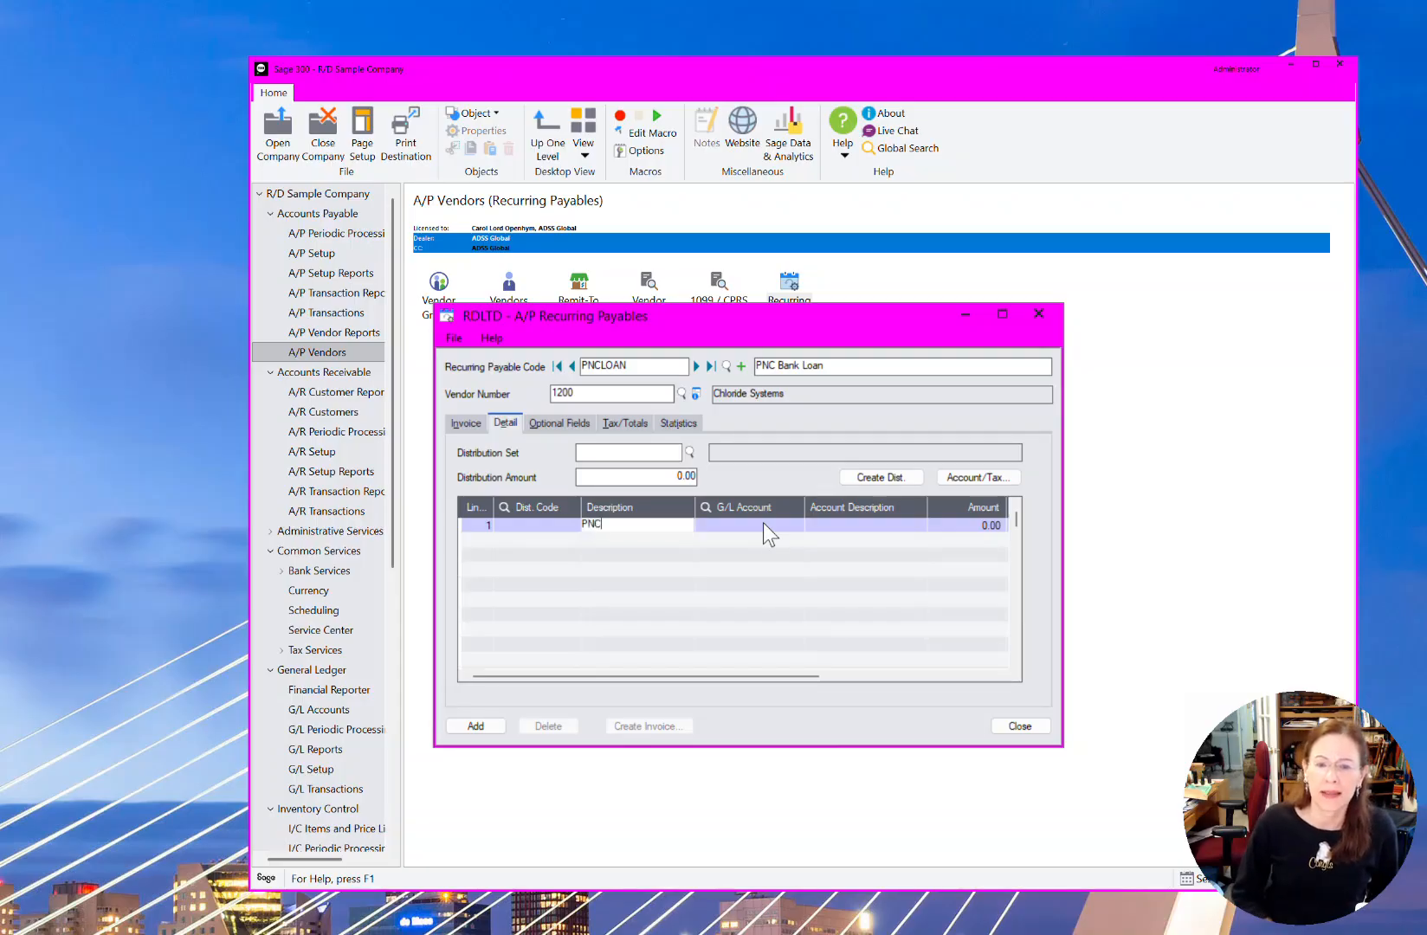
type(" Loan")
key("Tab")
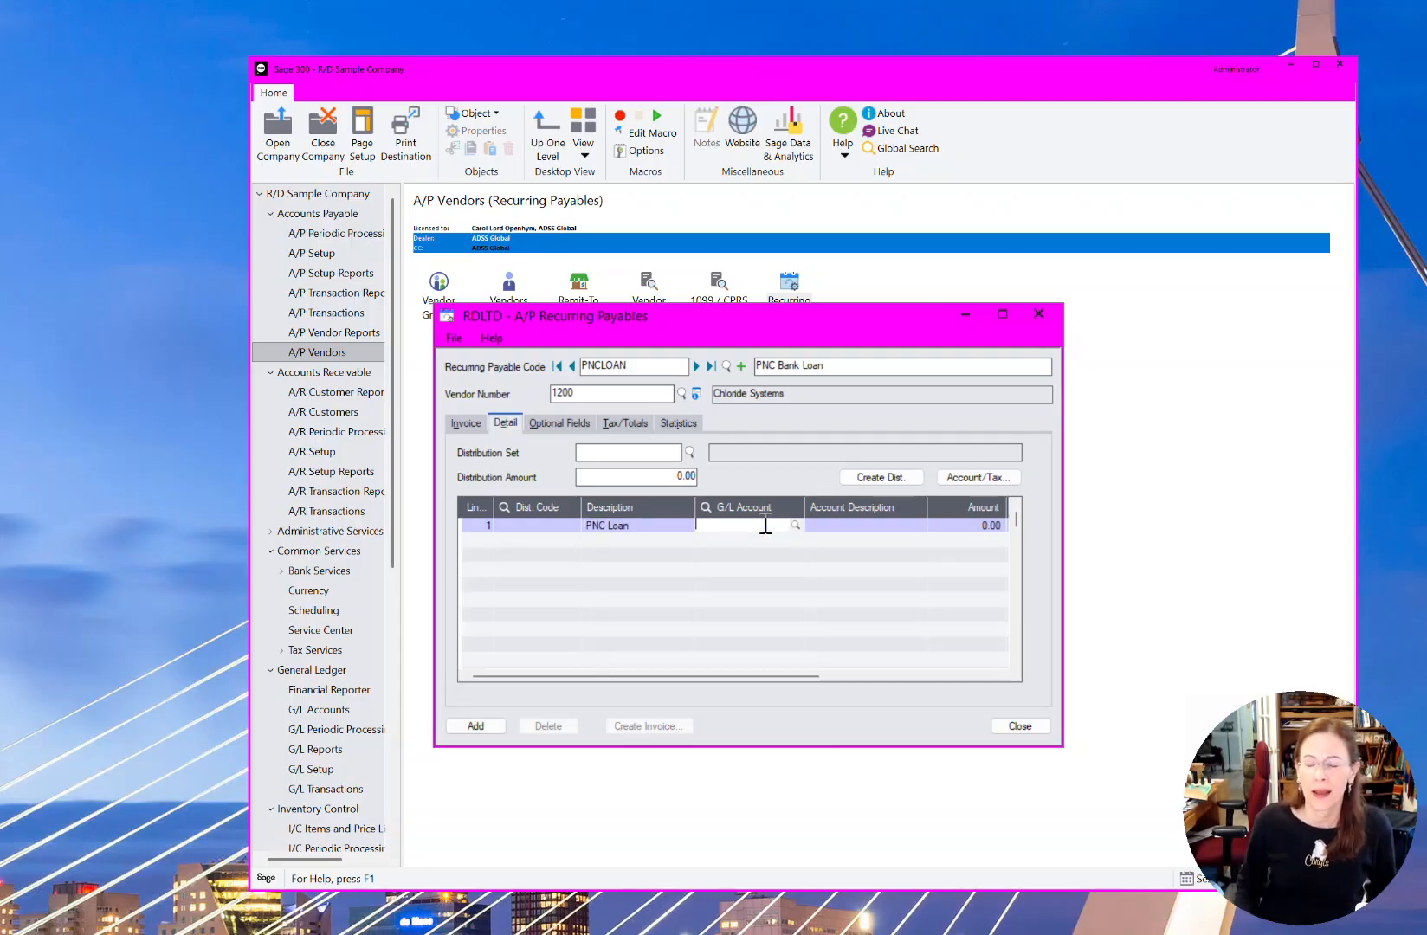
type("2000")
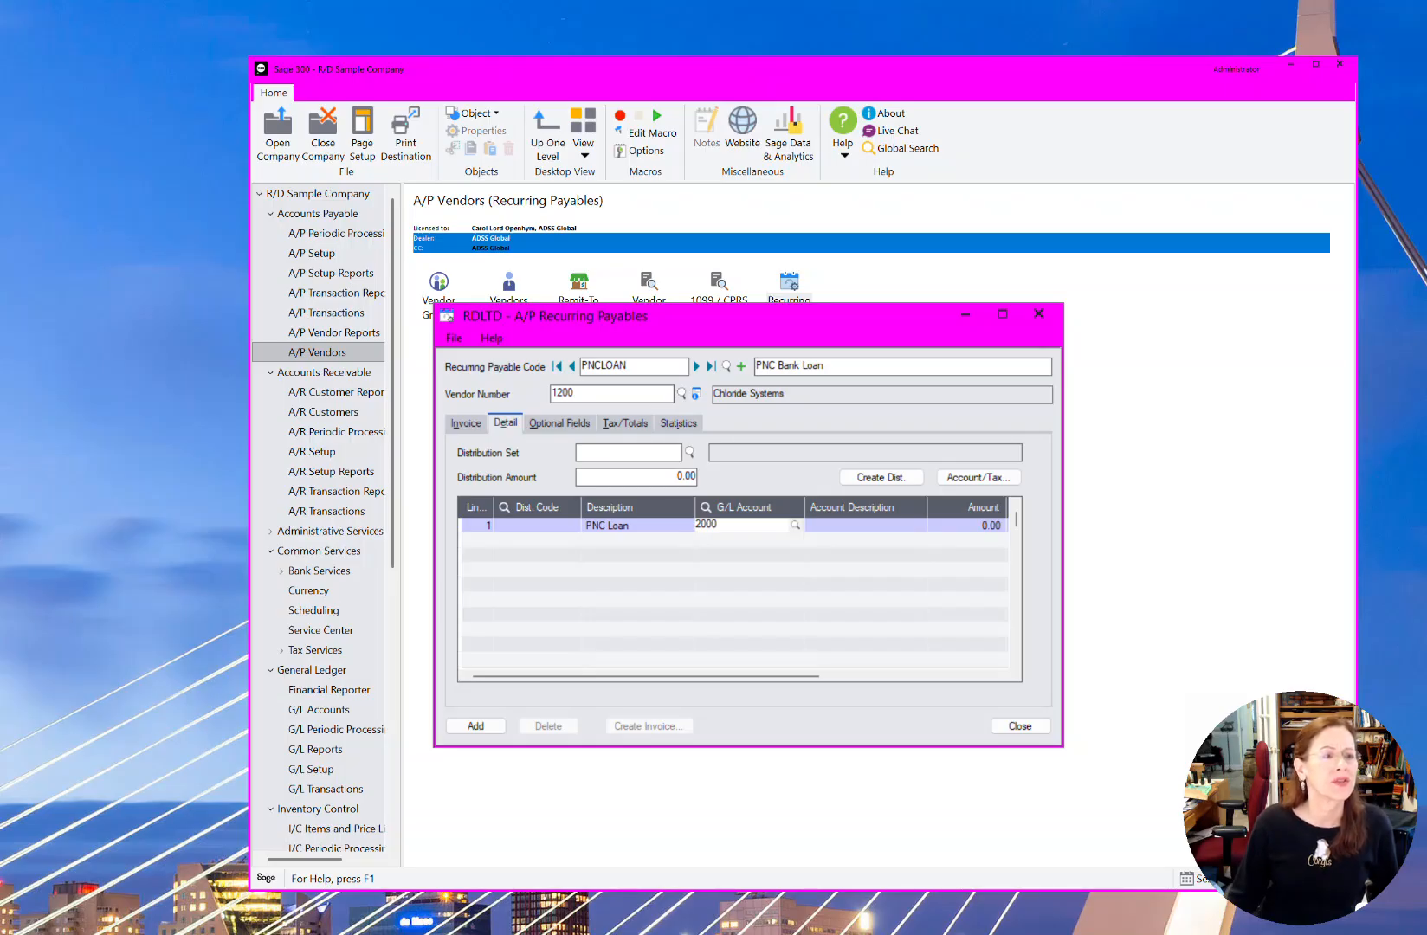
key("Tab")
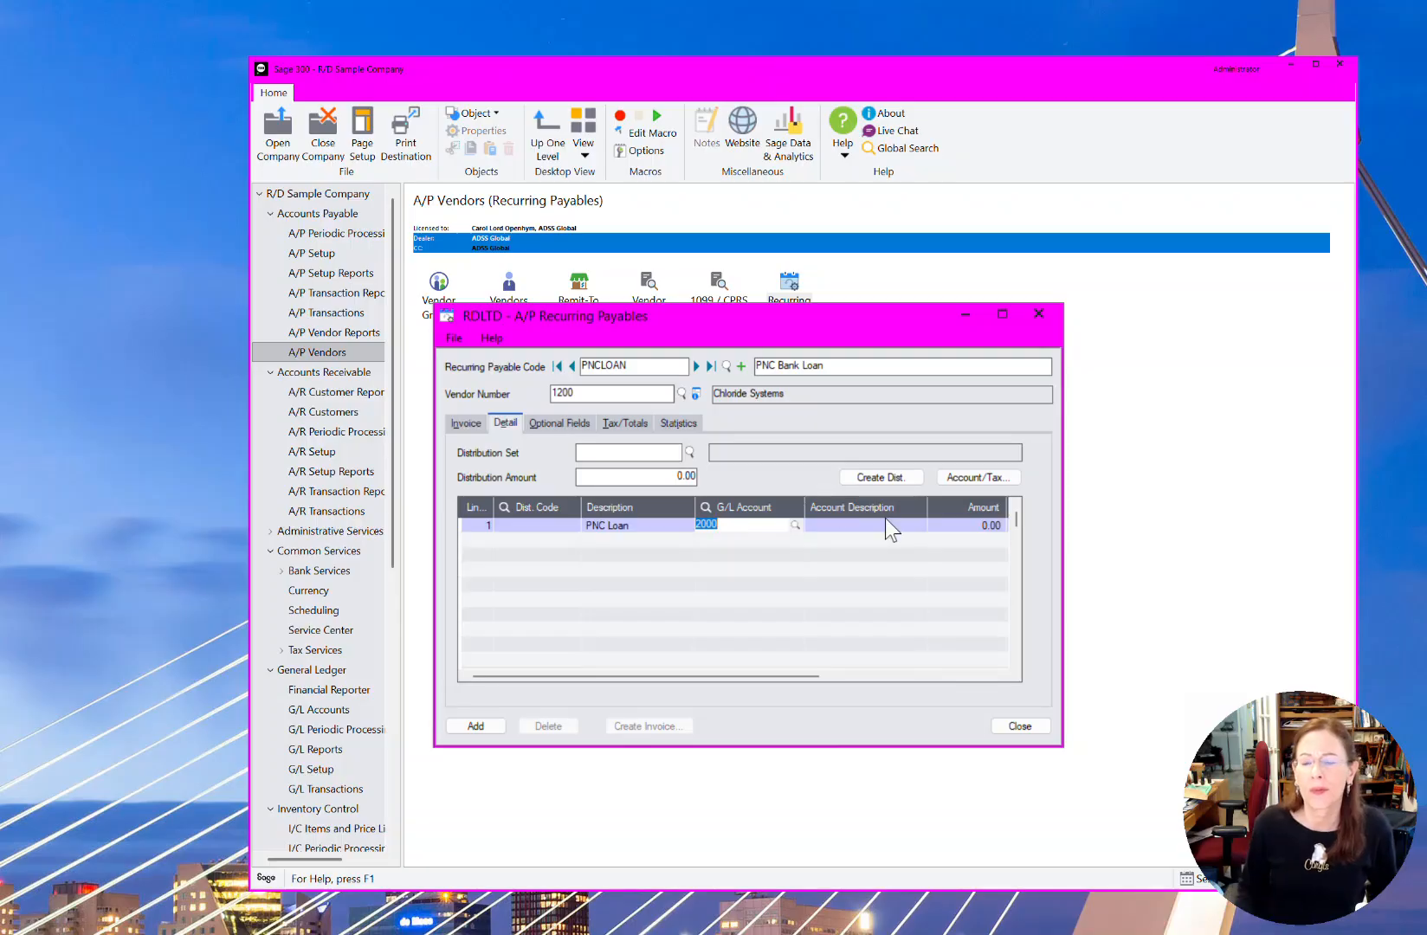
key("Tab")
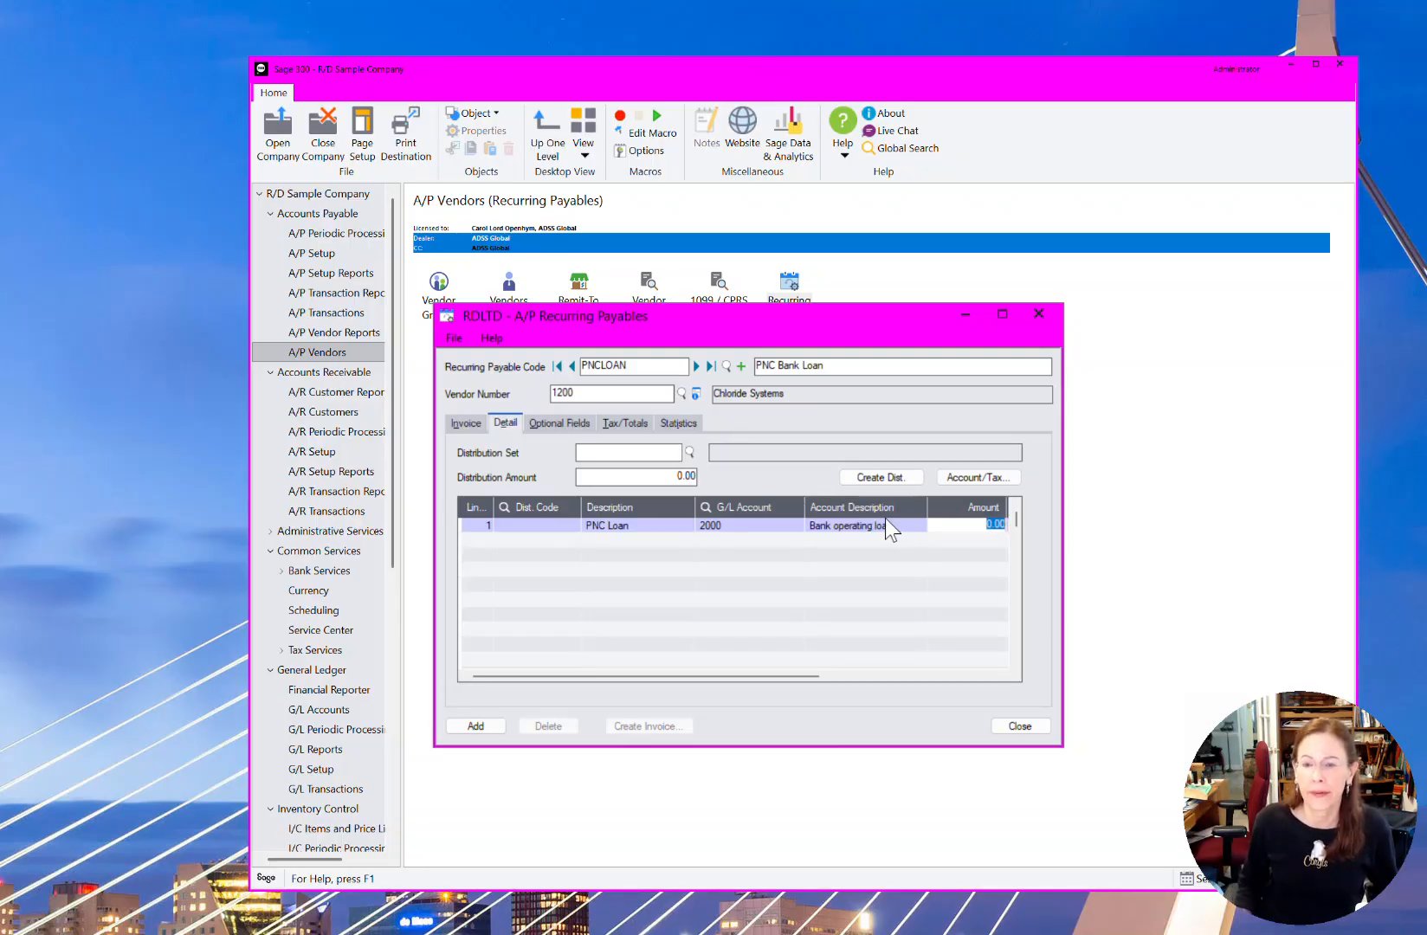
type("1200")
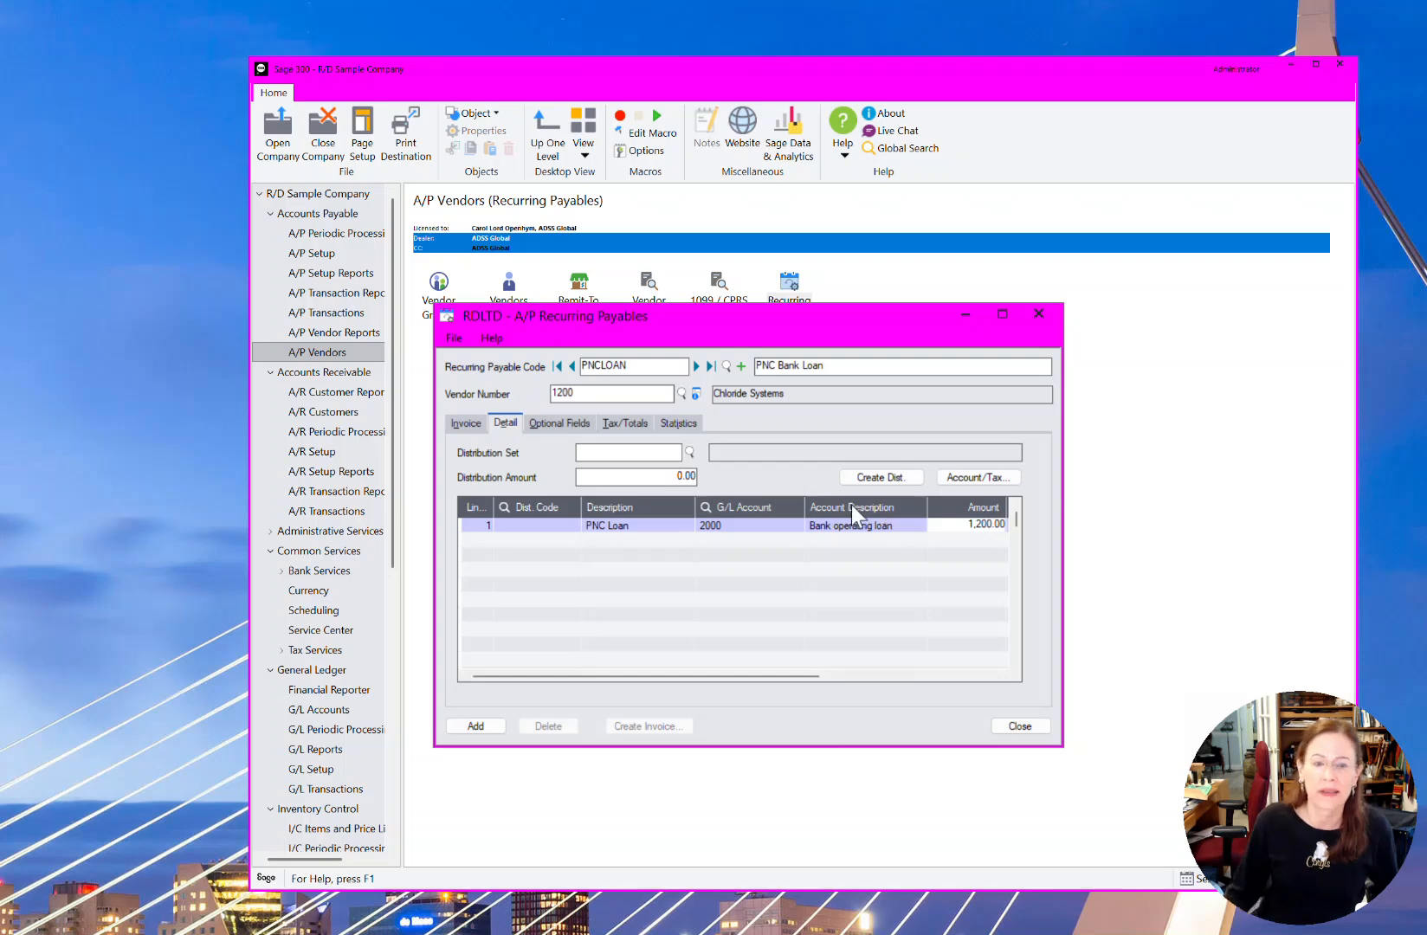
left_click(476, 726)
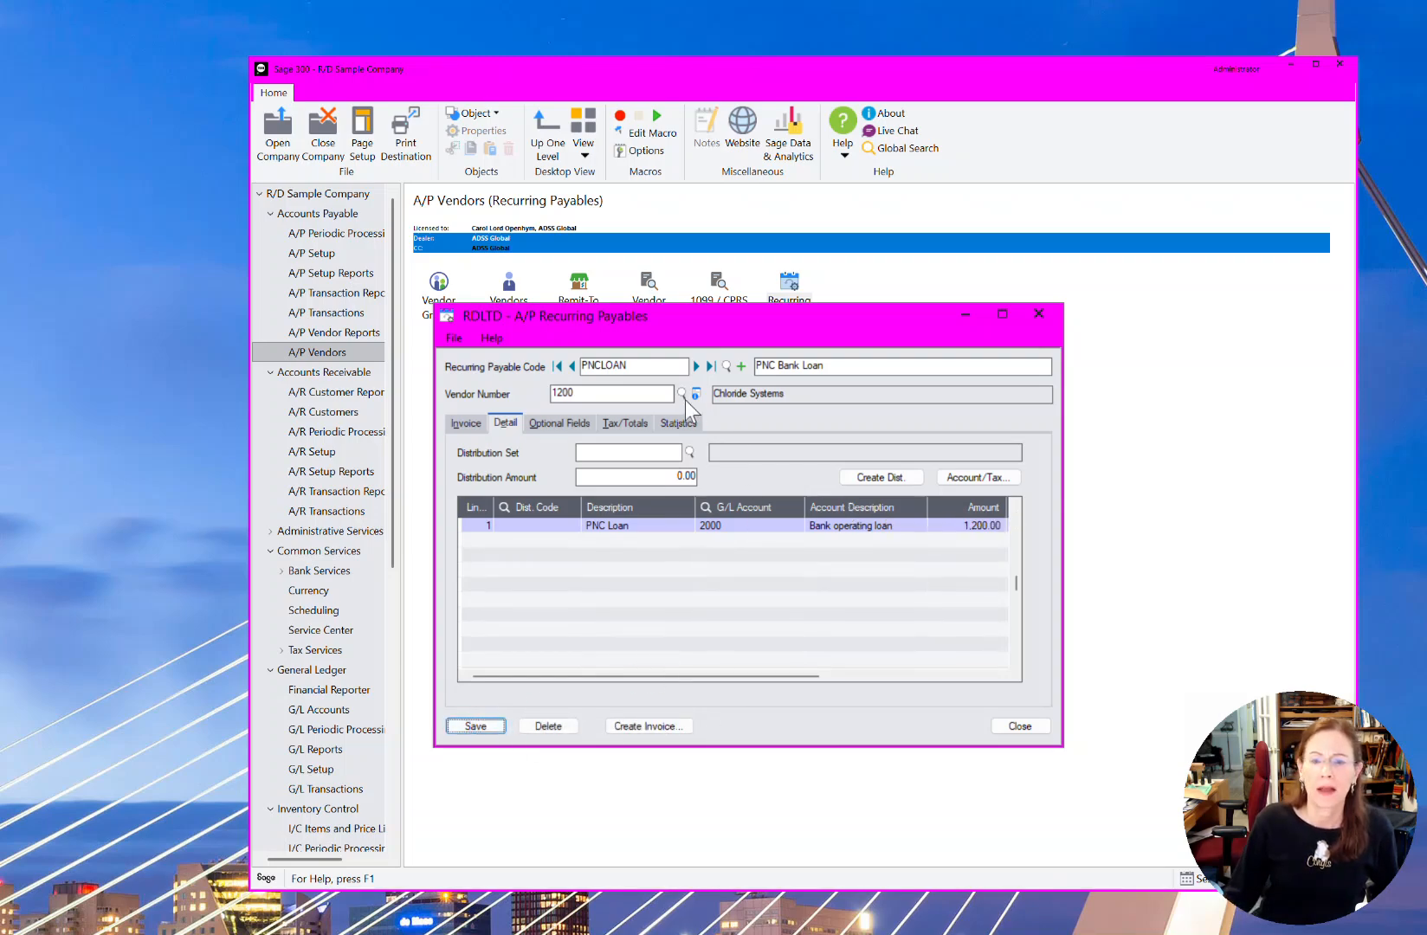
Review the PNCLOAN payable's invoice settings and optional fields, and close the recurring payables window
left_click(461, 423)
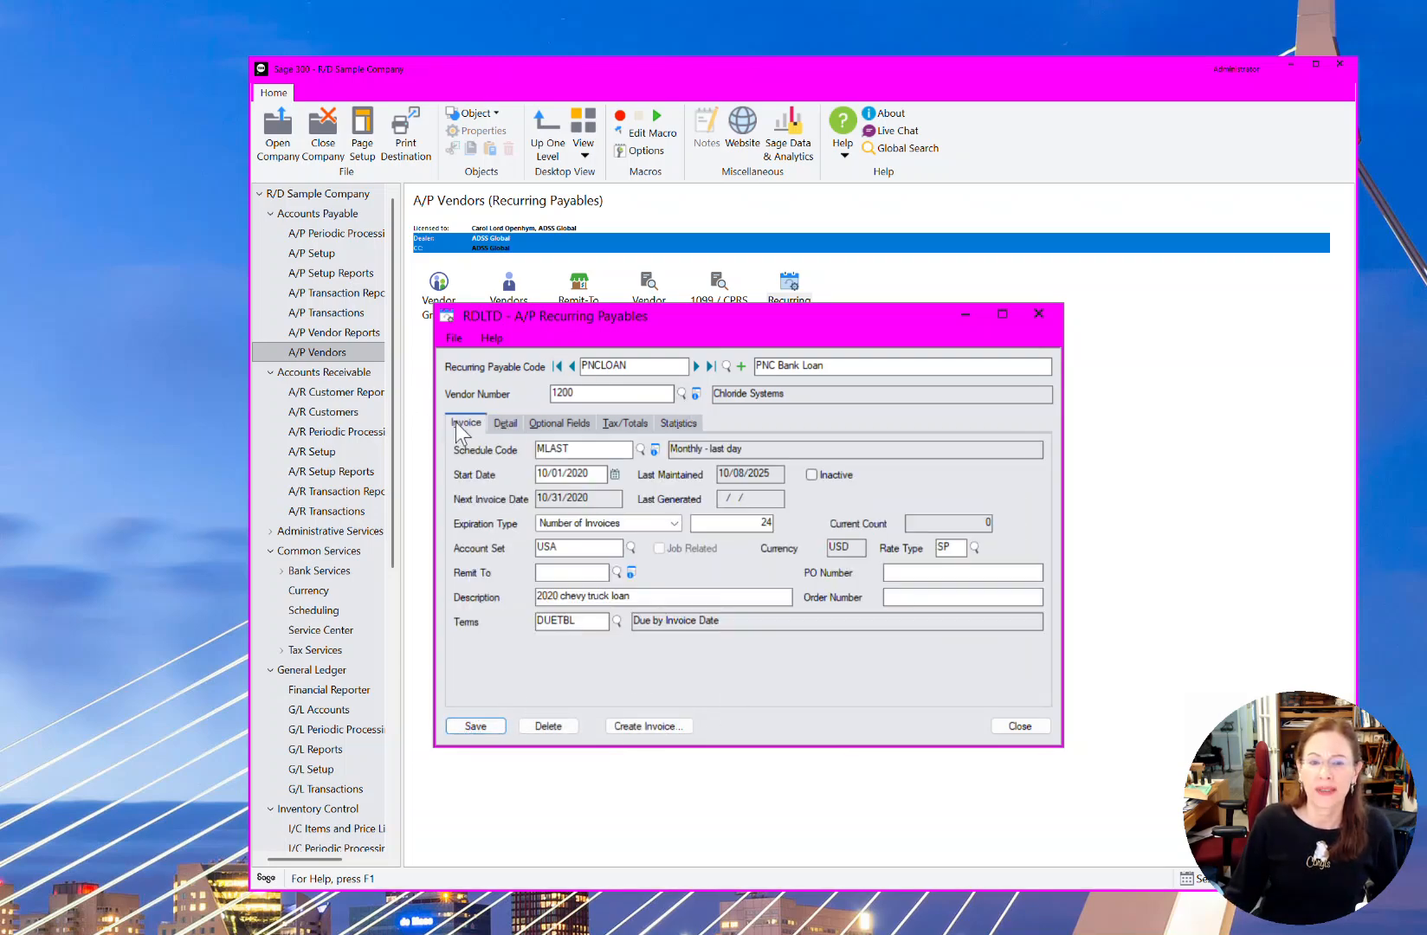
left_click(539, 424)
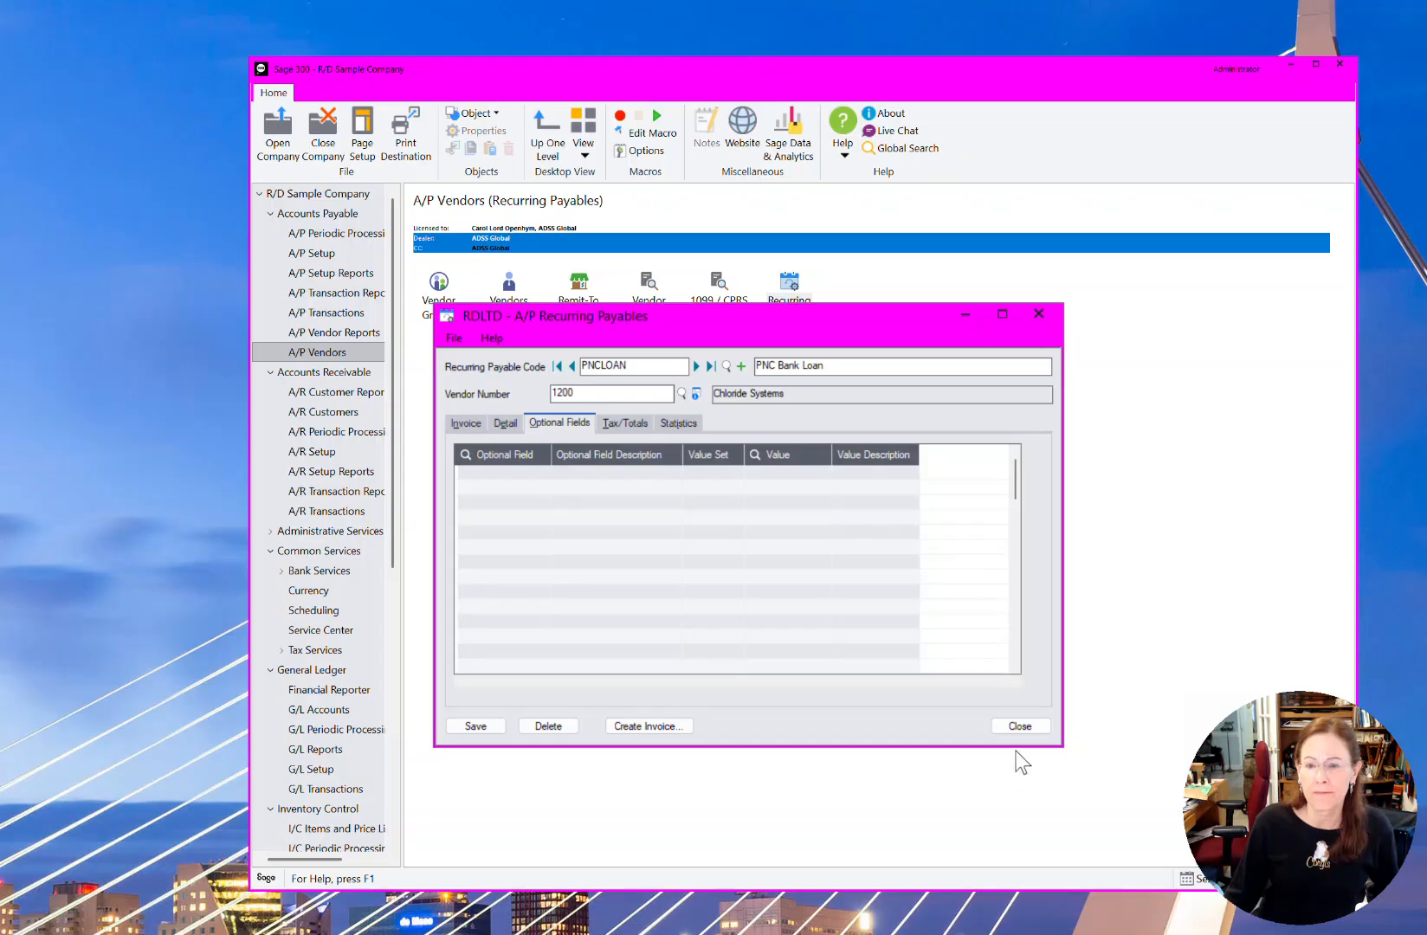
left_click(1020, 727)
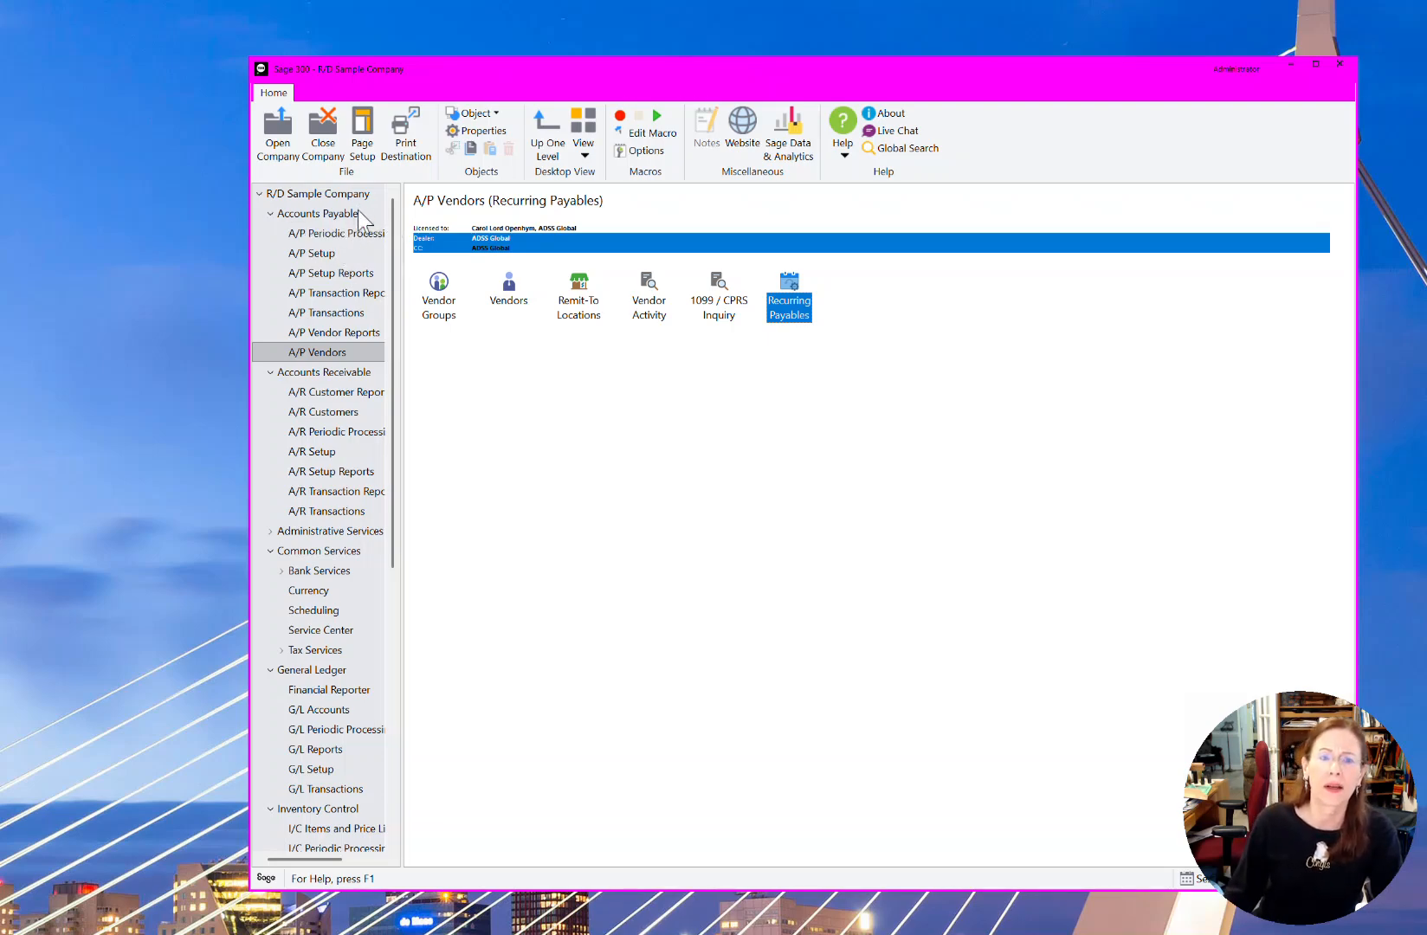
Open Create Recurring Payable Batch from A/P Periodic Processing and set its run date to 10/31/2020, keeping selection by Recurring Payable Code
left_click(343, 232)
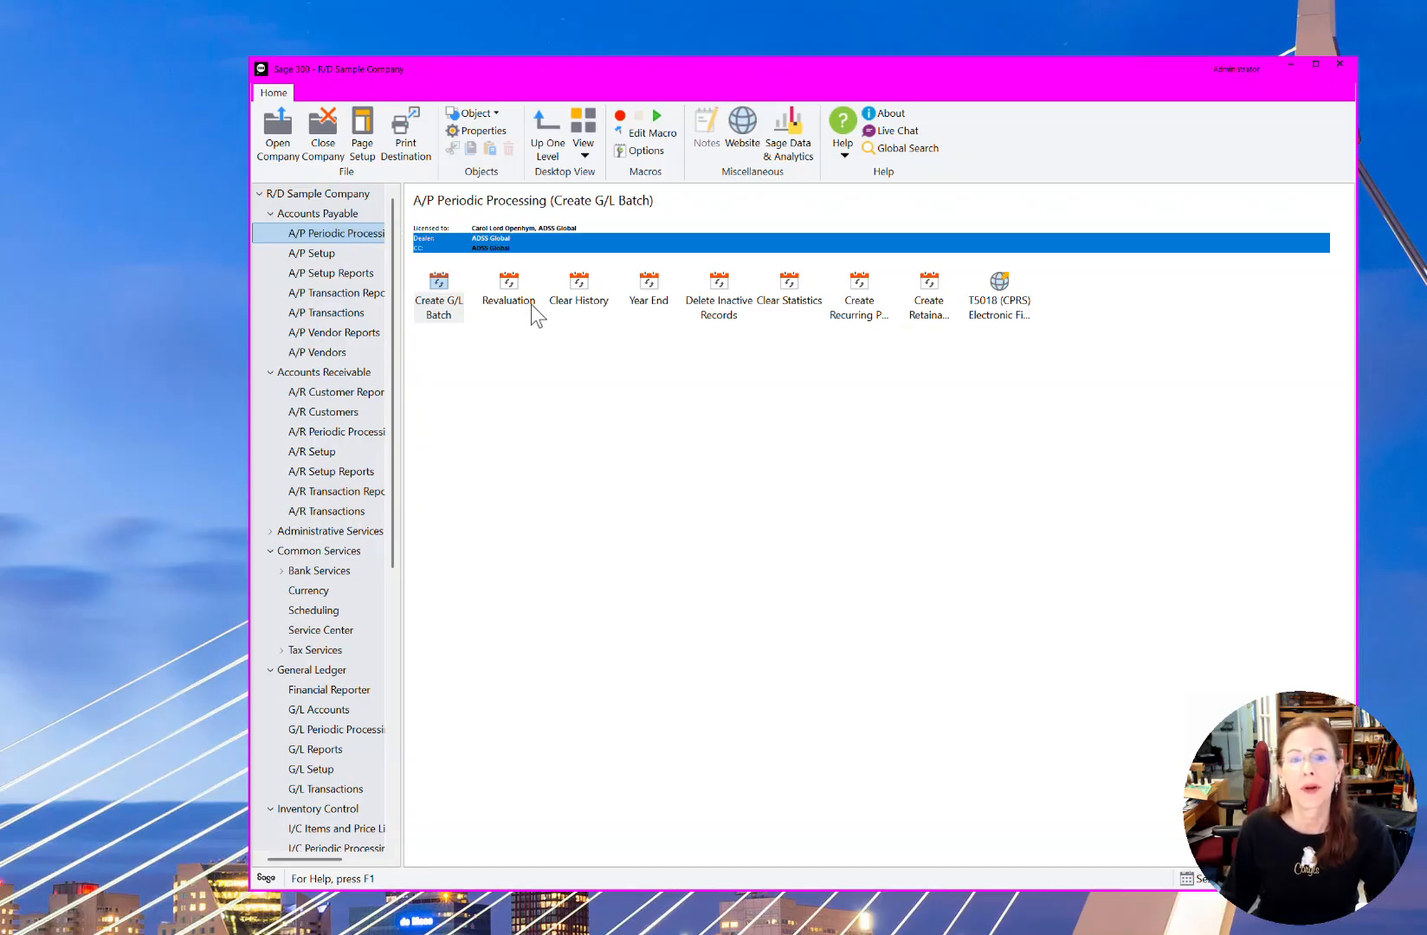
left_click(853, 313)
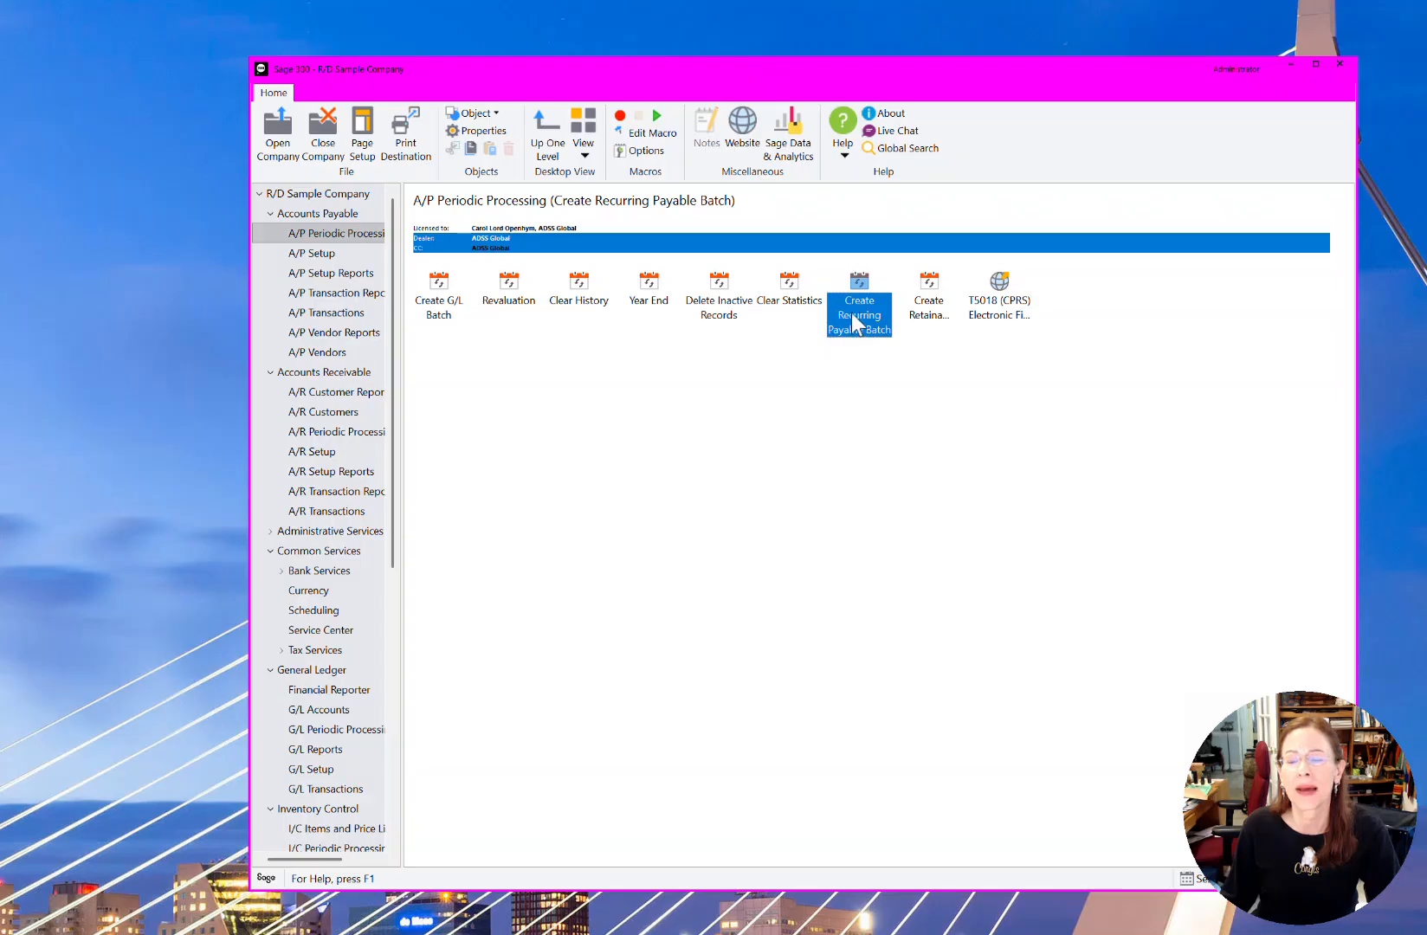
double_click(852, 312)
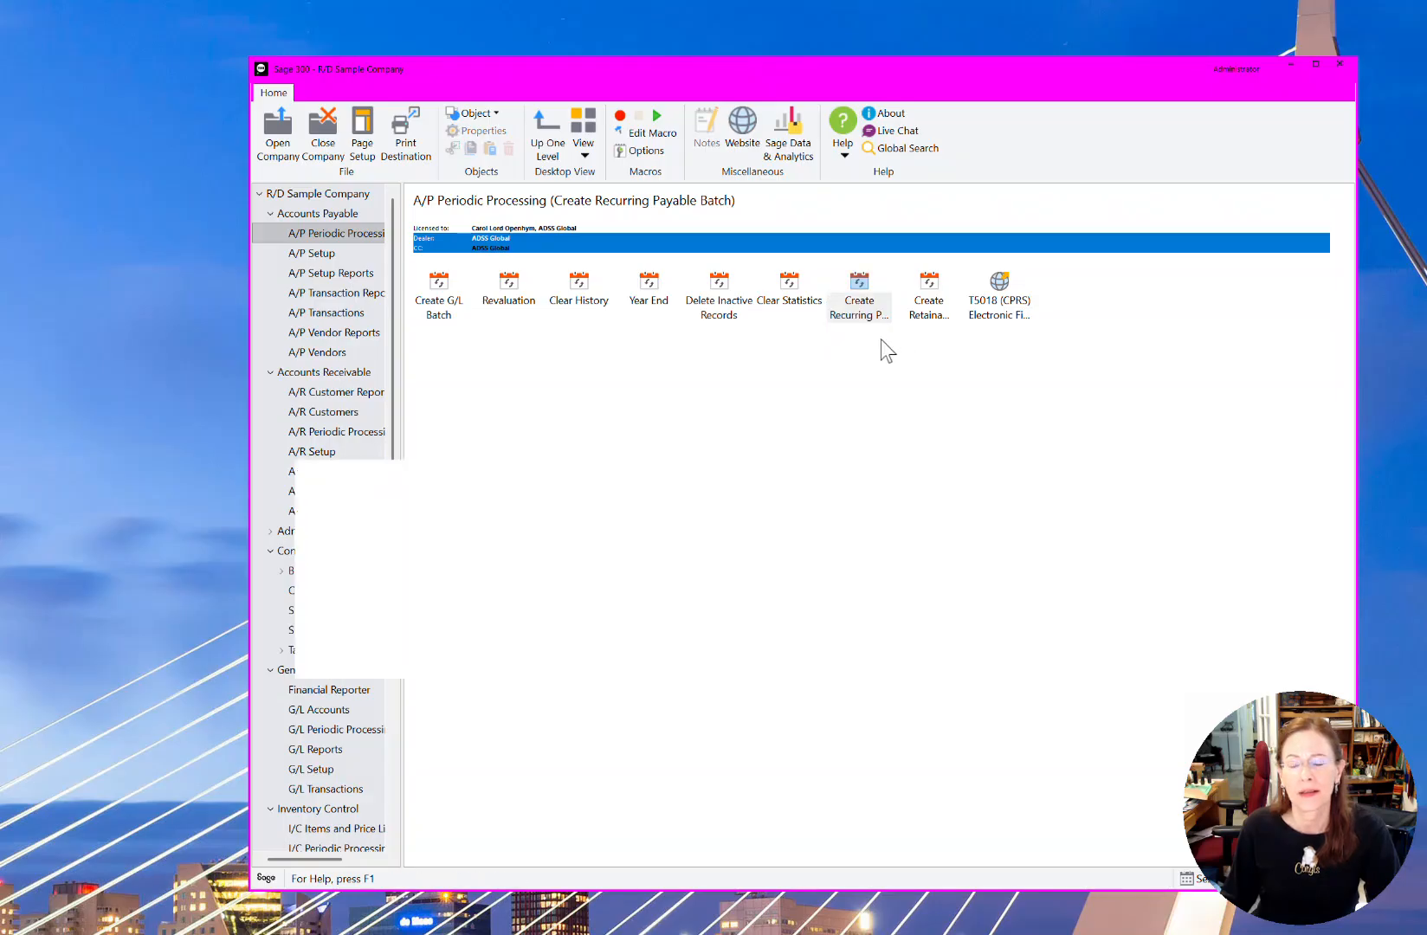
left_click_drag(451, 468, 635, 310)
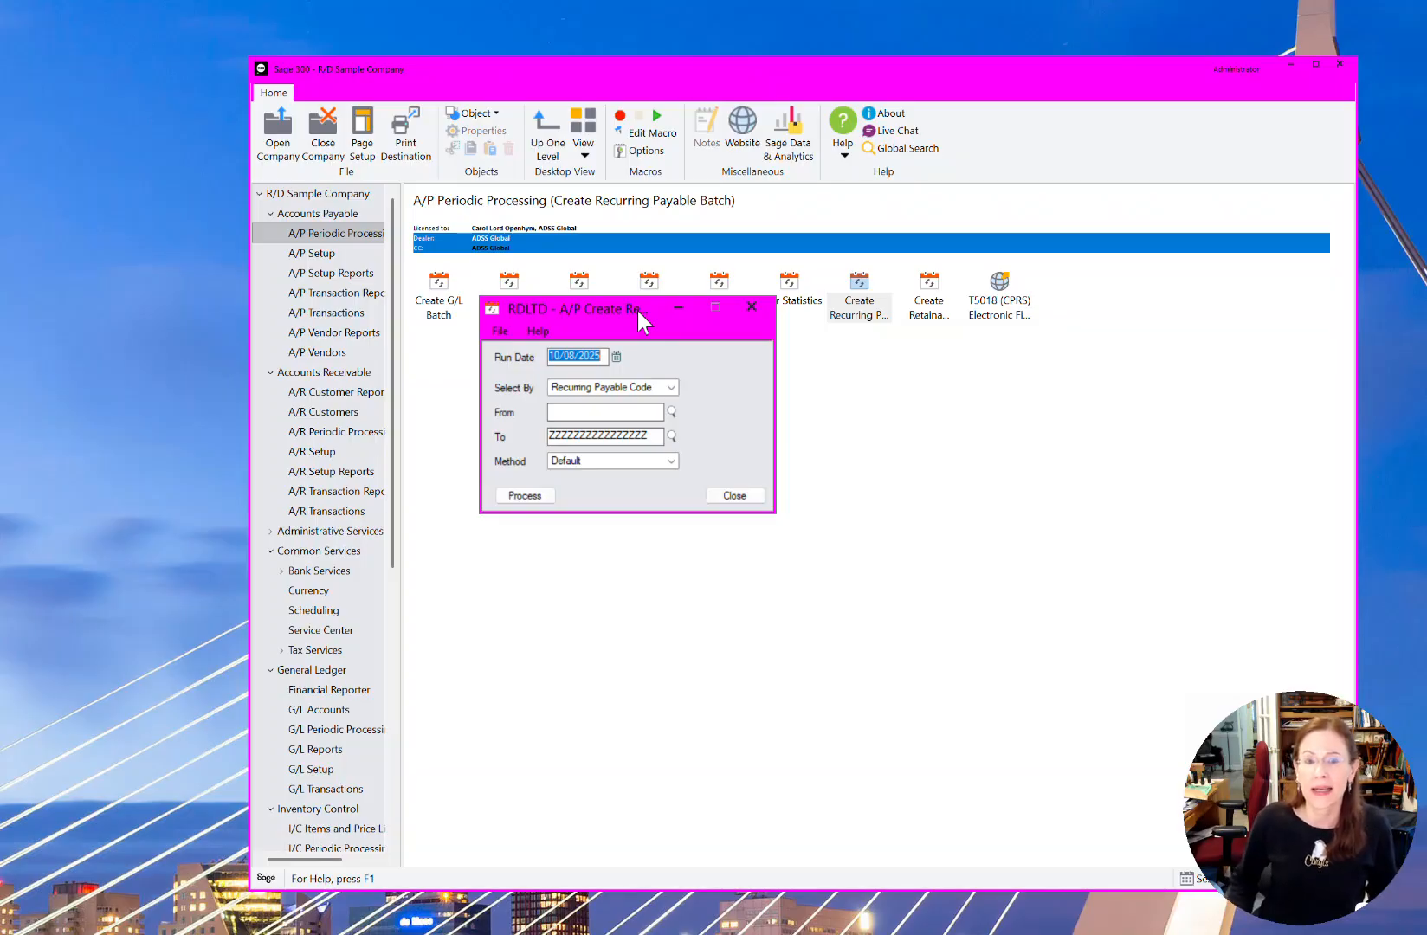
type("10/31/")
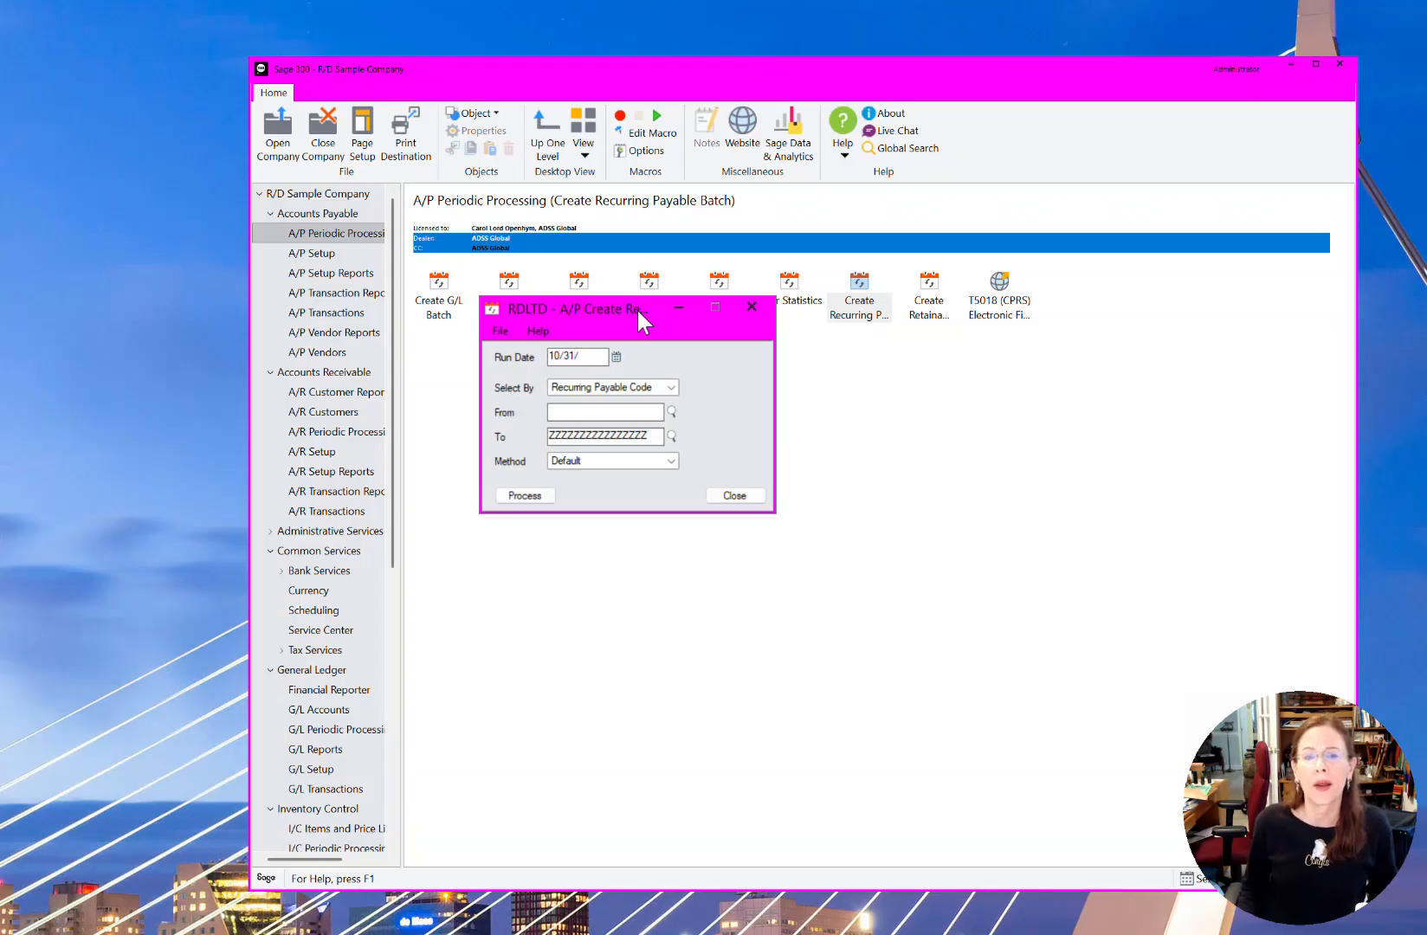
type("2020")
key("Tab")
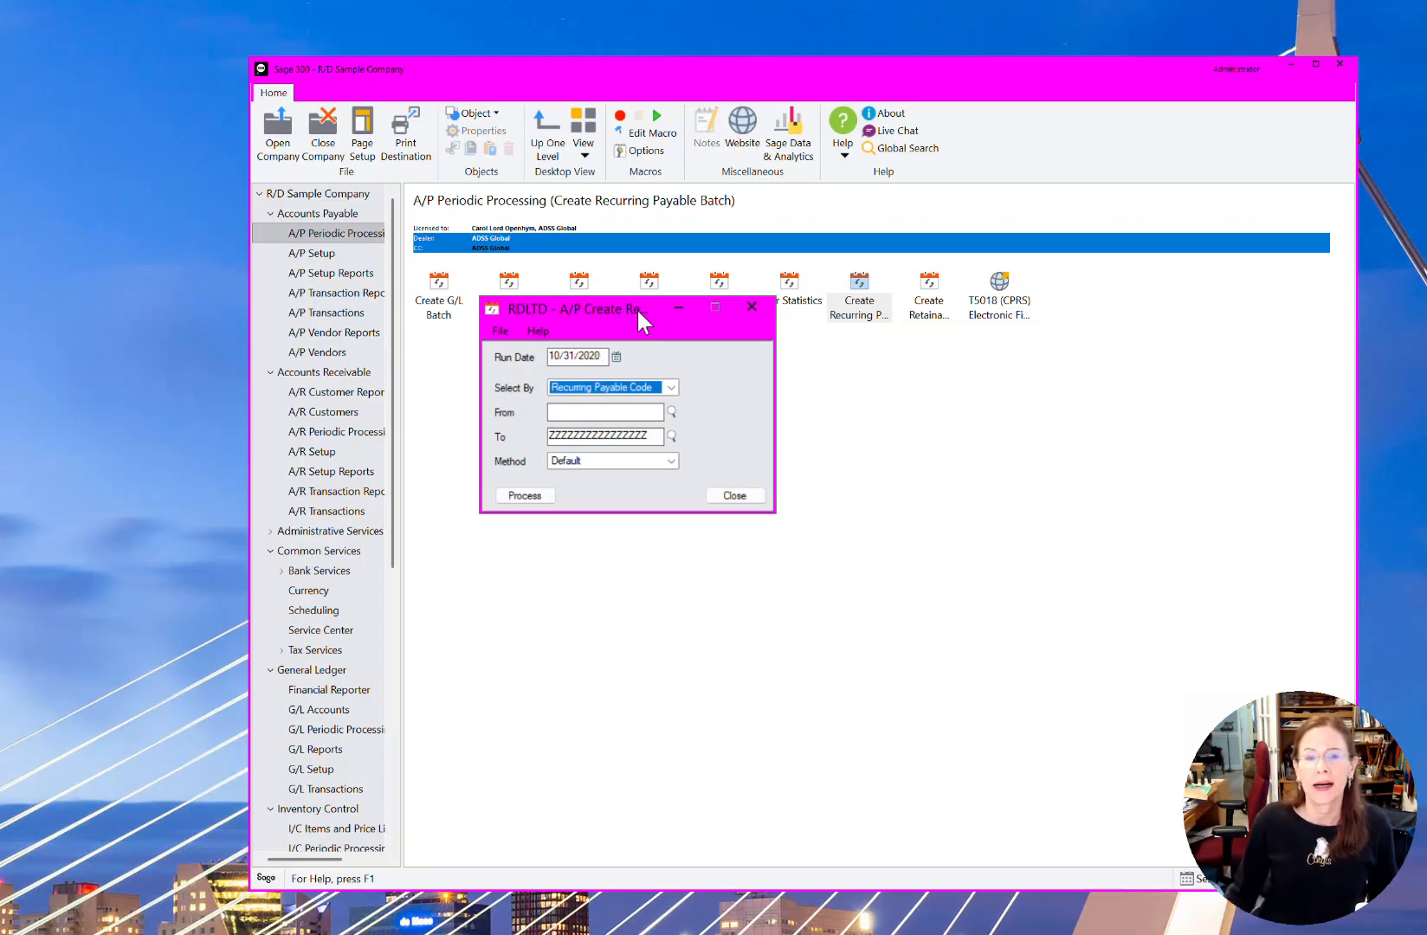
key("Tab")
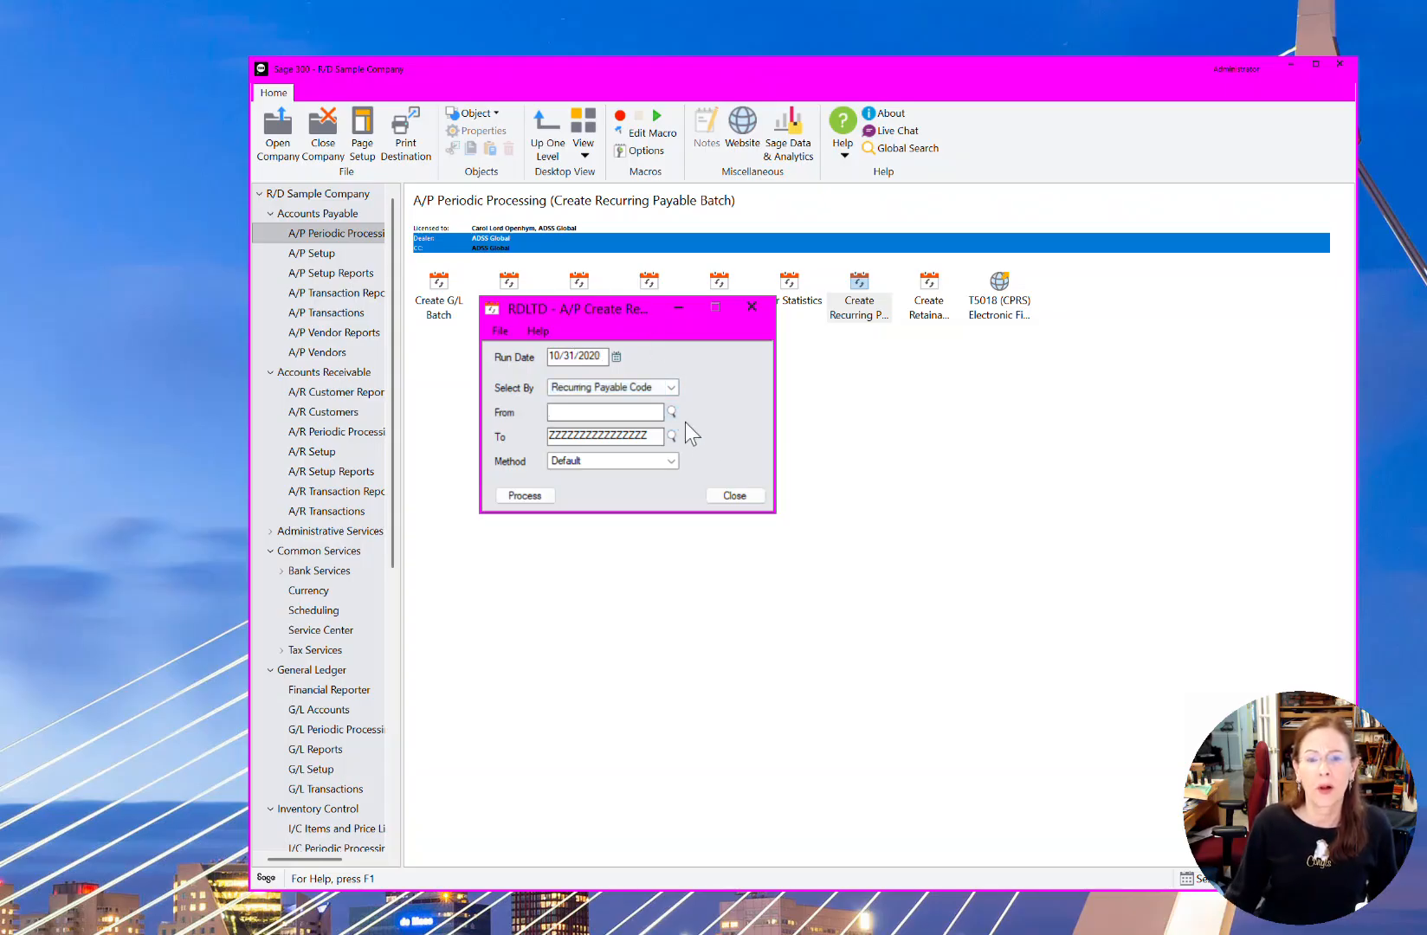
Limit the recurring payable code range to LOANPNC for both the start and end values
type("LOANPNC")
key("Tab")
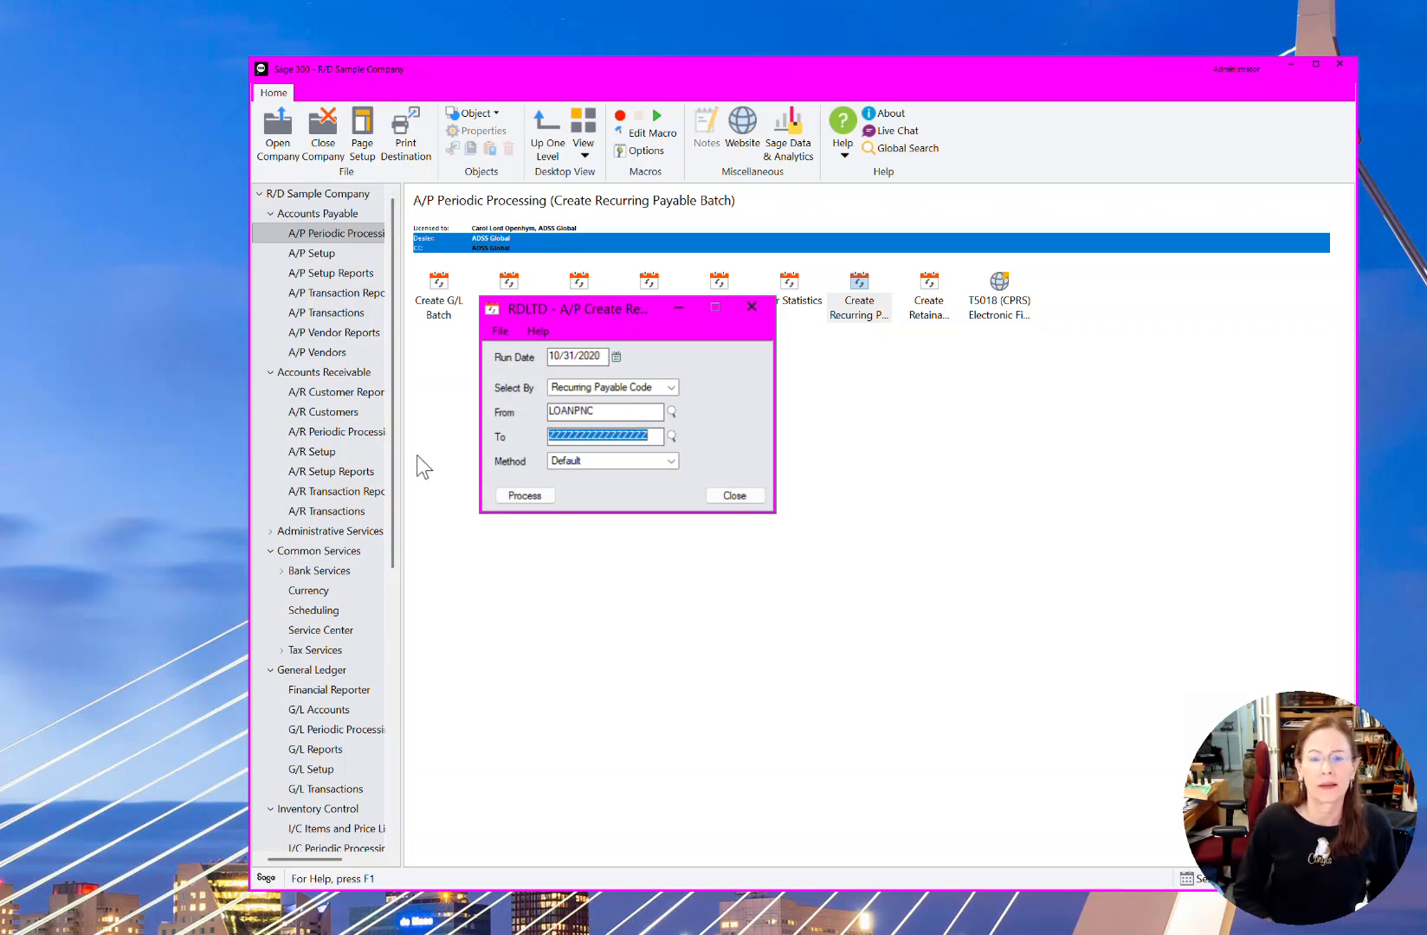
type("LOAN")
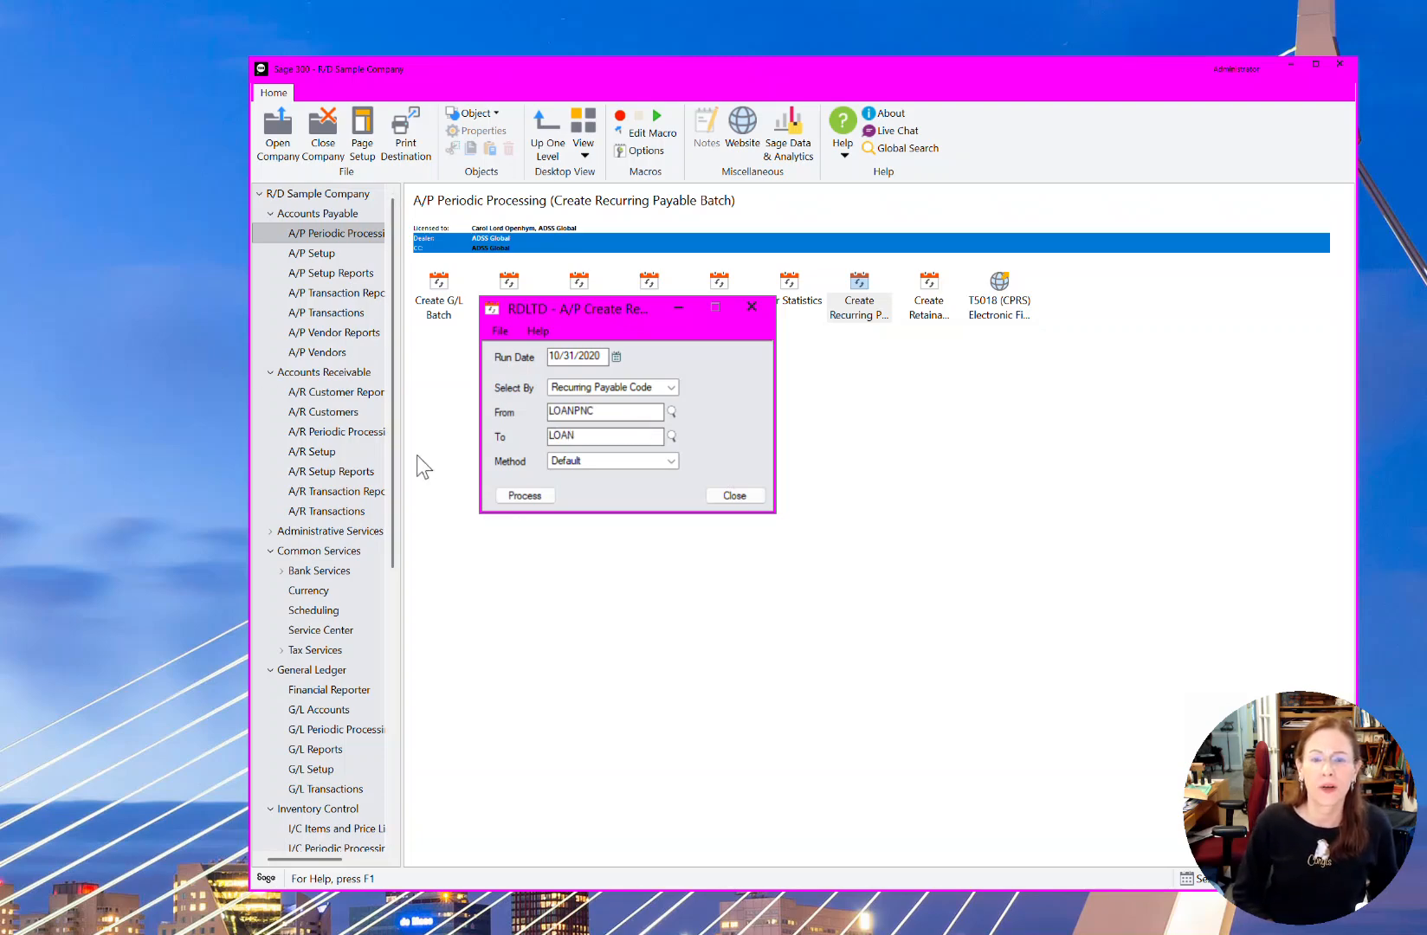
type("PNC")
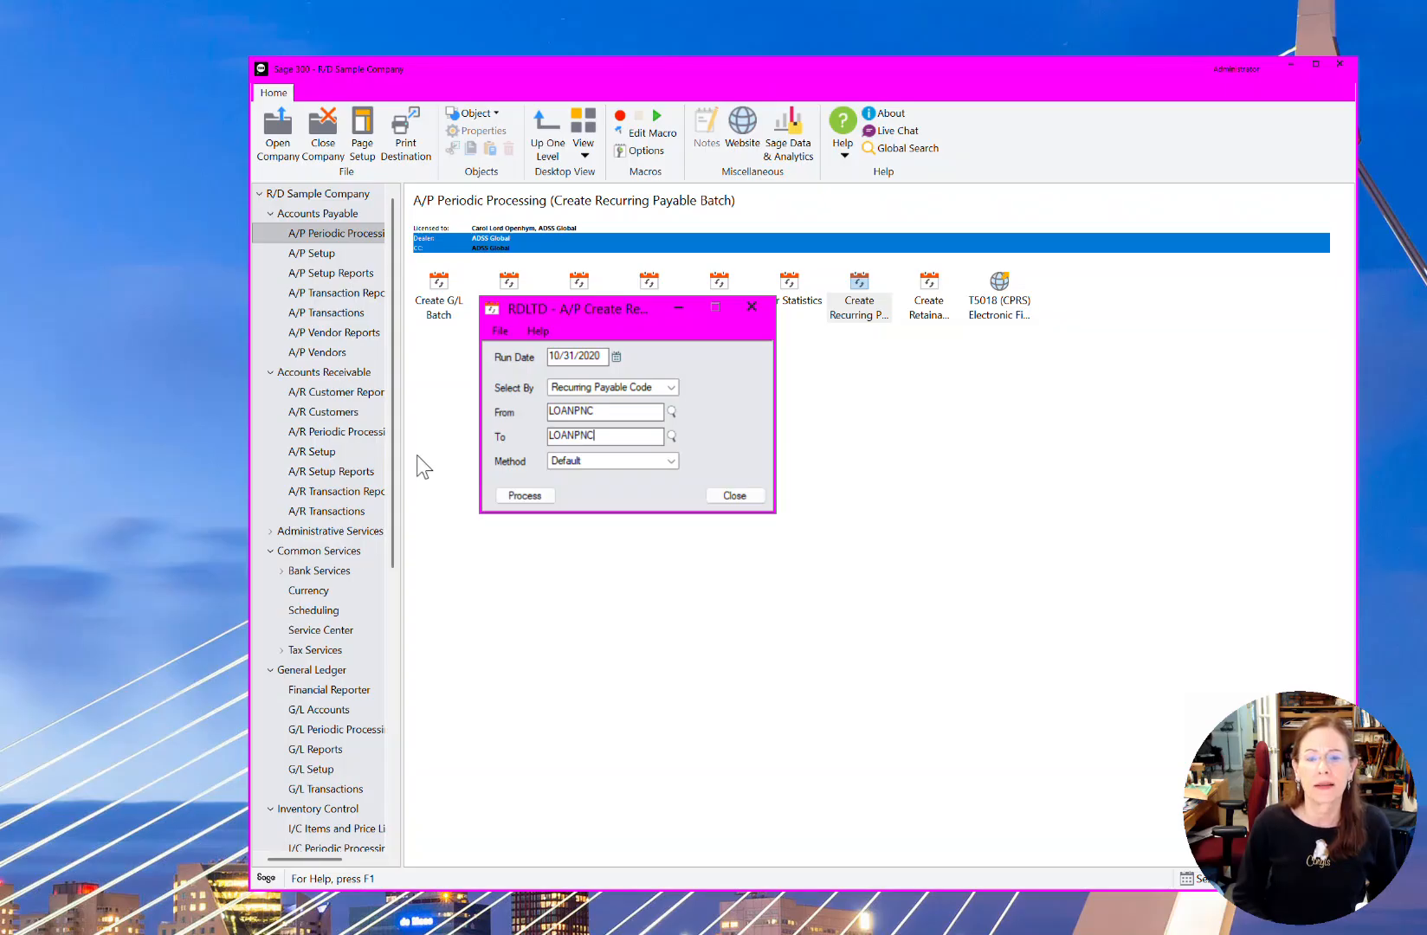
key("Tab")
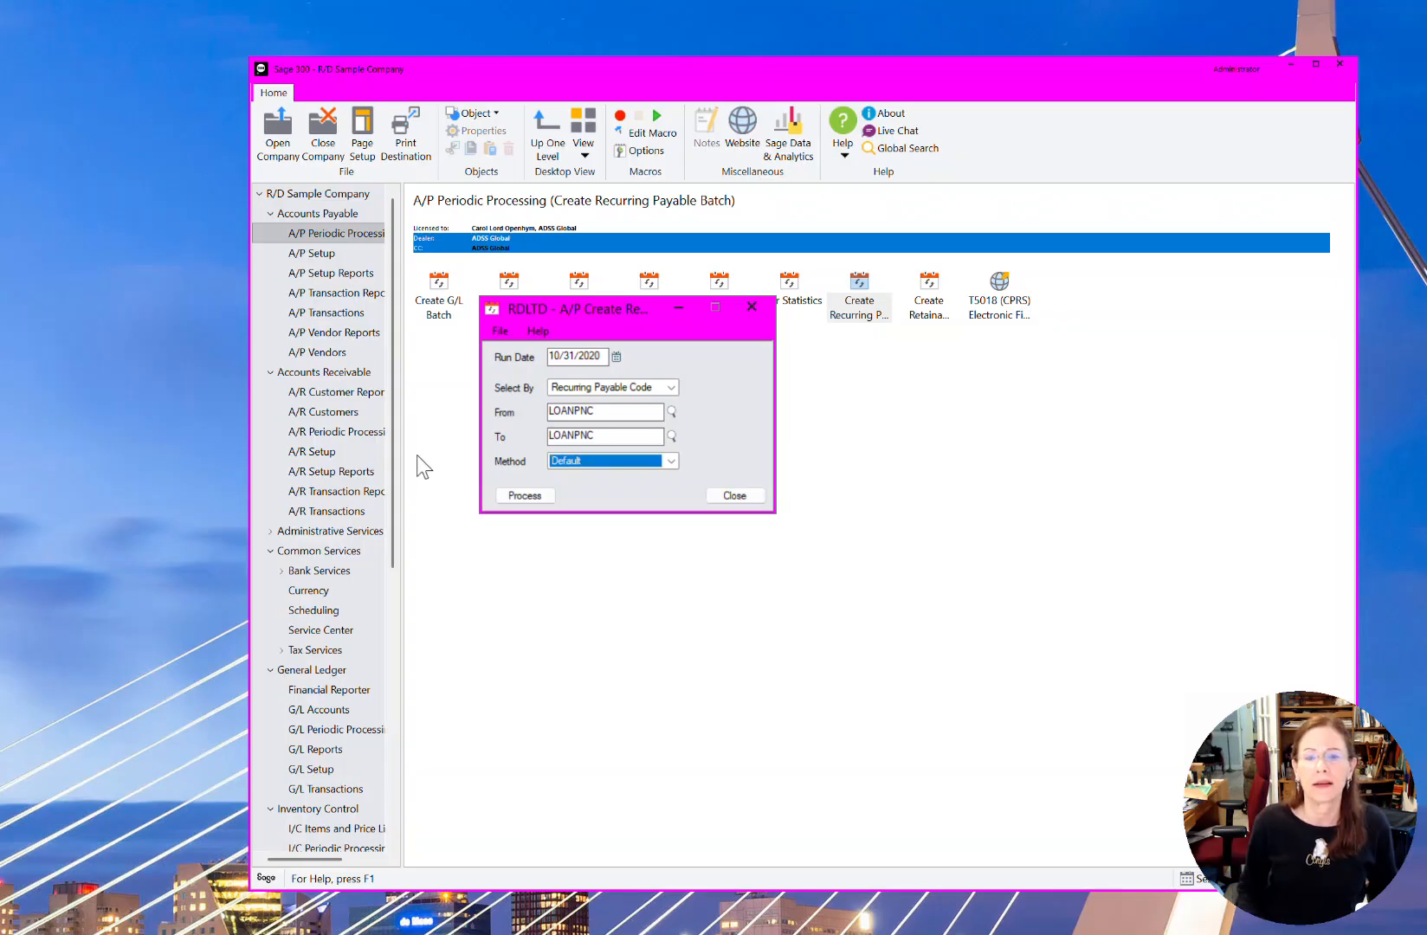
Process the LOANPNC recurring payable using the Create a New Batch method, and close the batch creation window
left_click(607, 461)
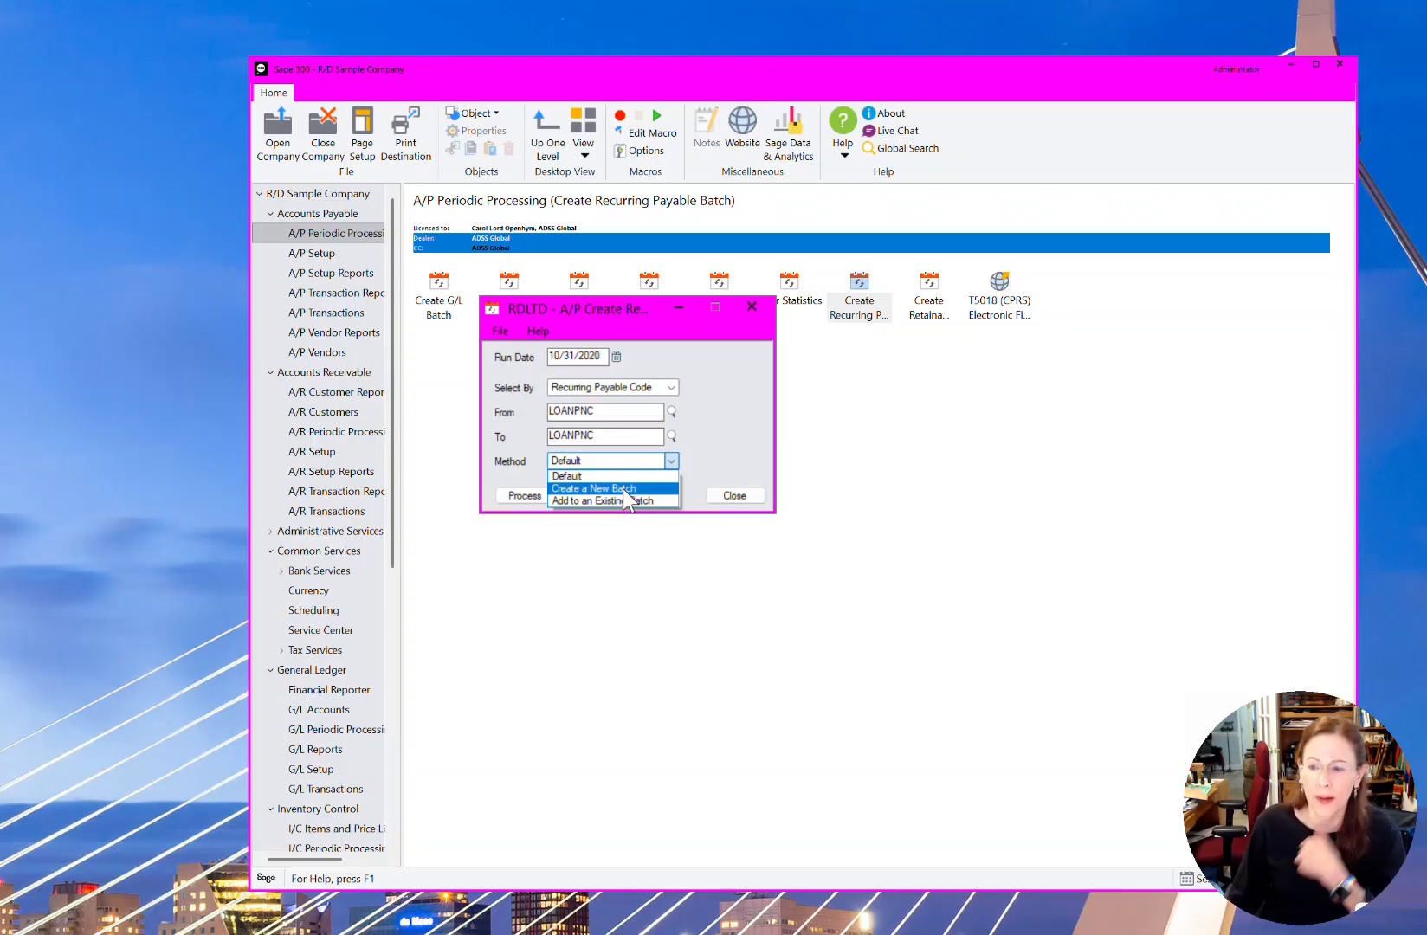
left_click(624, 489)
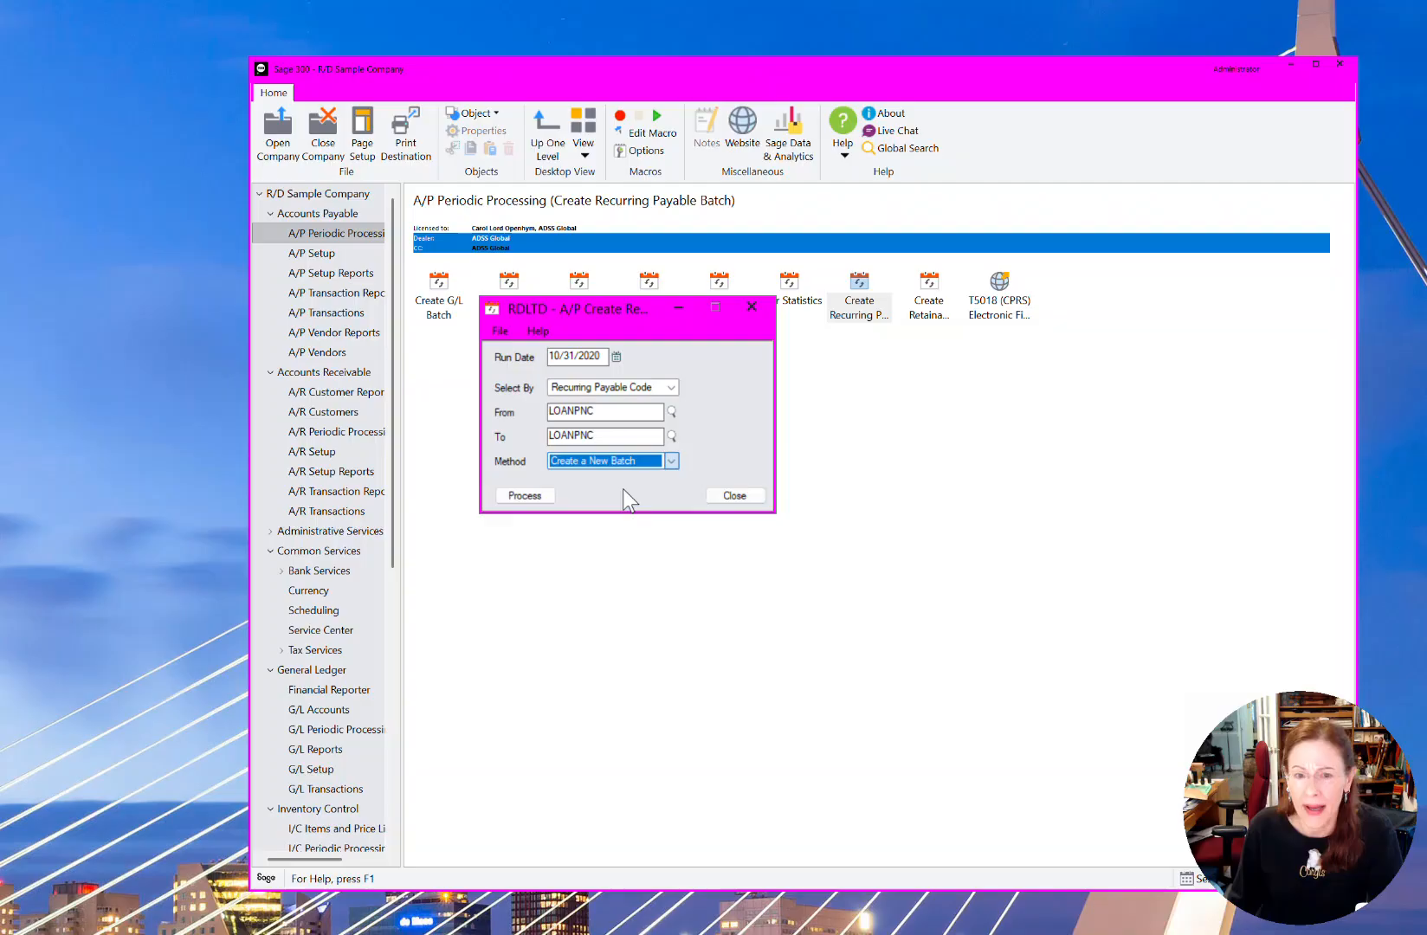
left_click(523, 496)
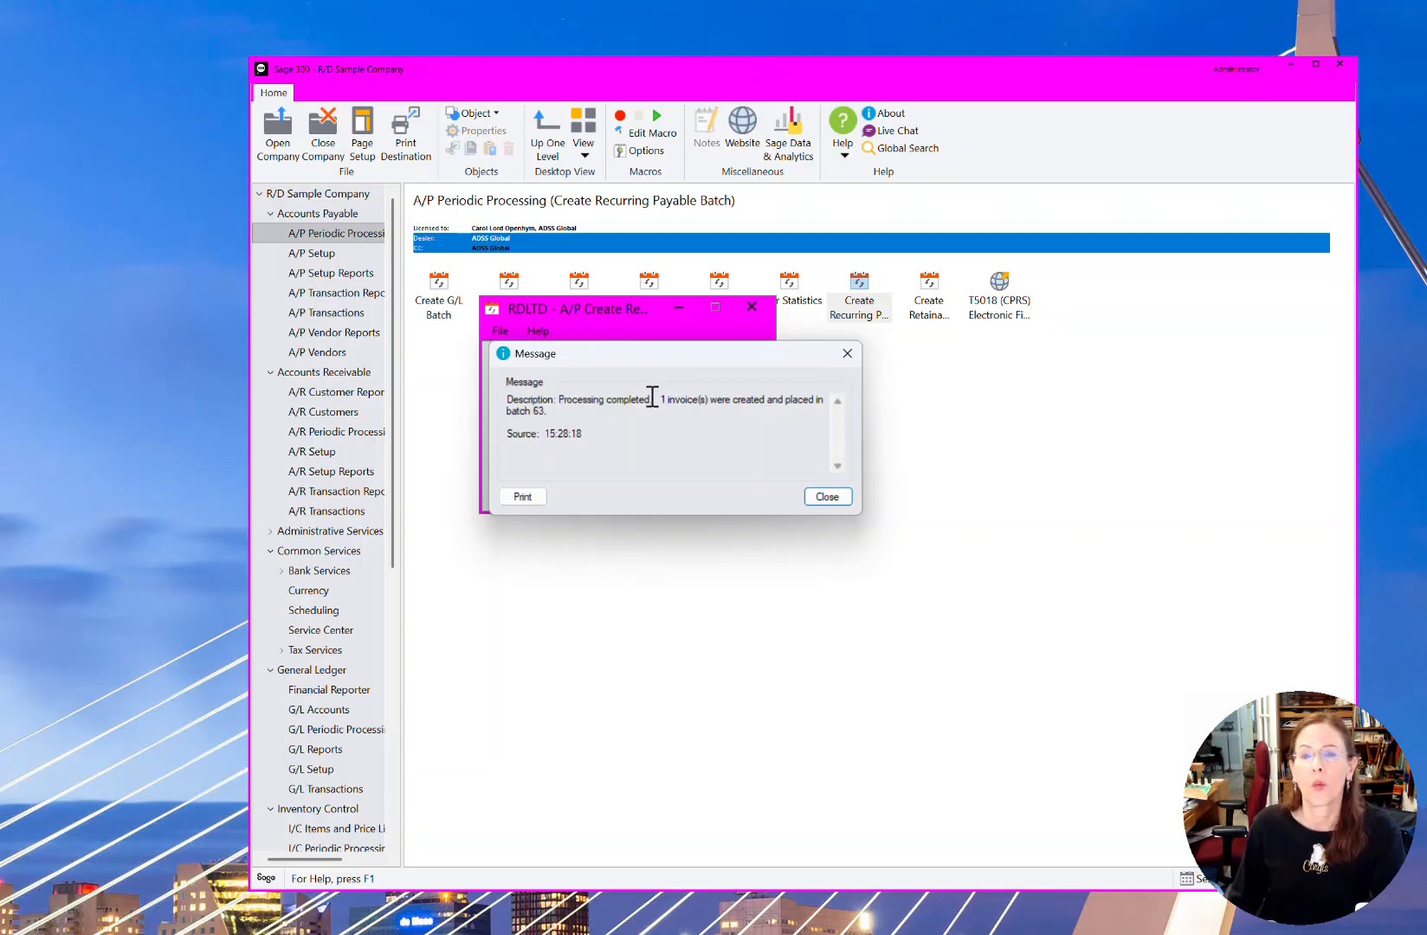
left_click_drag(652, 400, 752, 414)
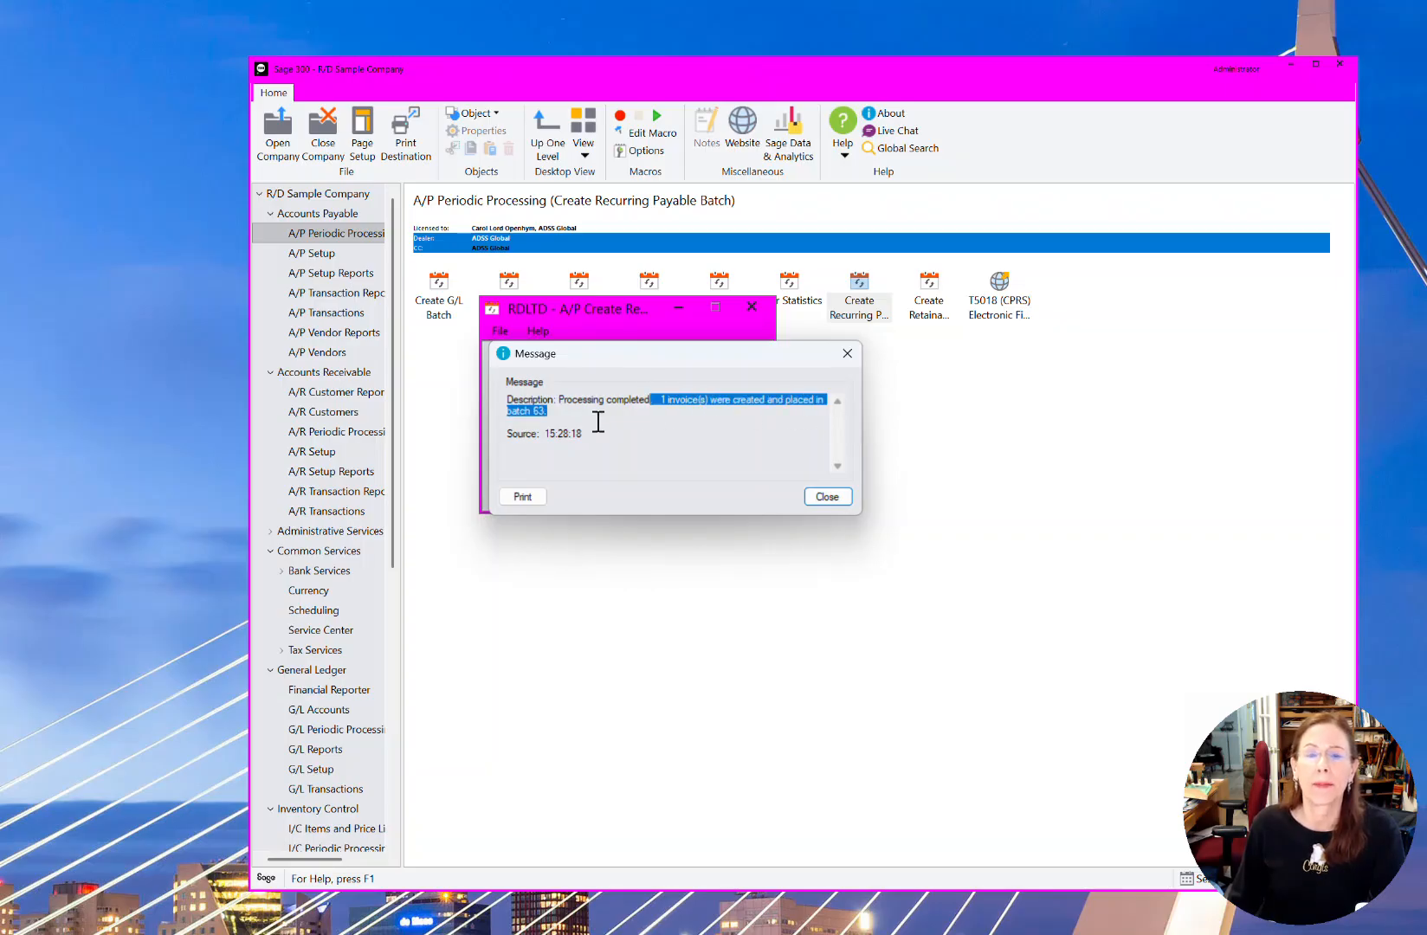
left_click(826, 497)
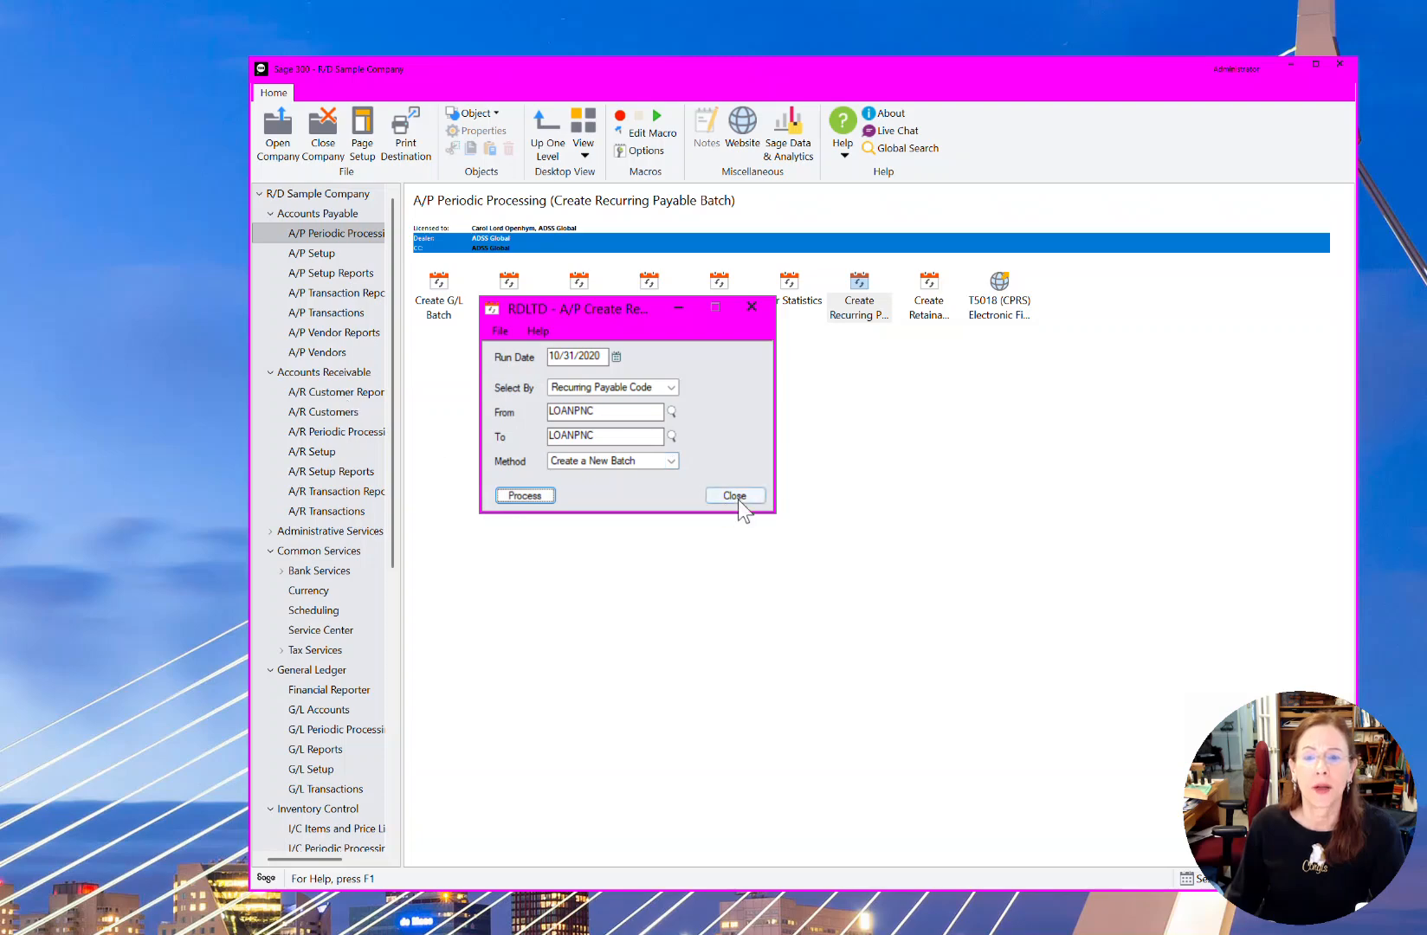
left_click(737, 497)
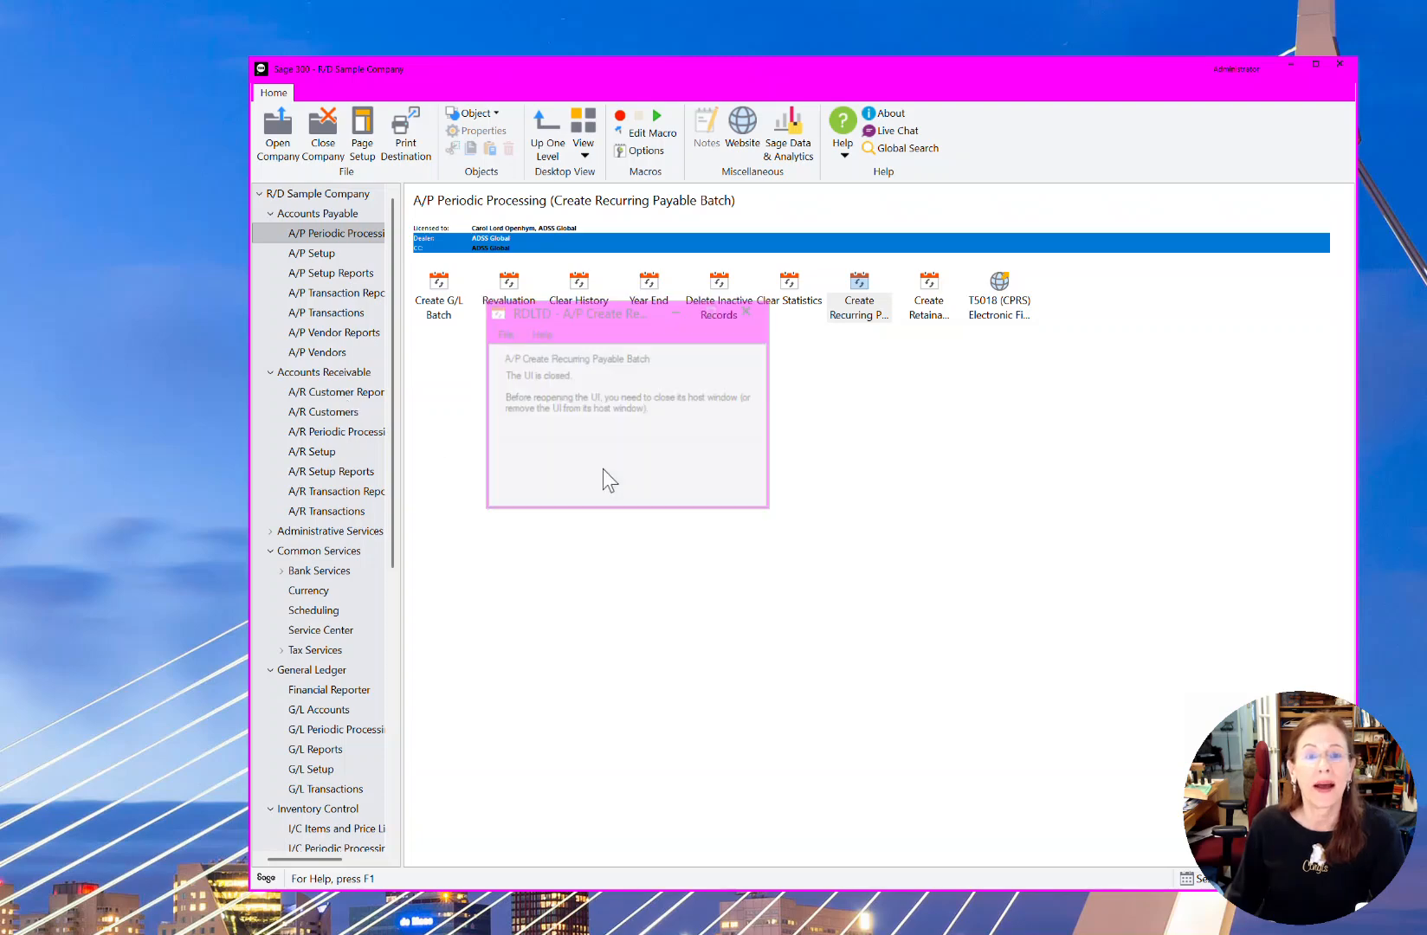
Examine the LOANPNC recurring payable's invoice dates and current count in A/P Recurring Payables, and close the record
left_click(325, 353)
left_click(795, 316)
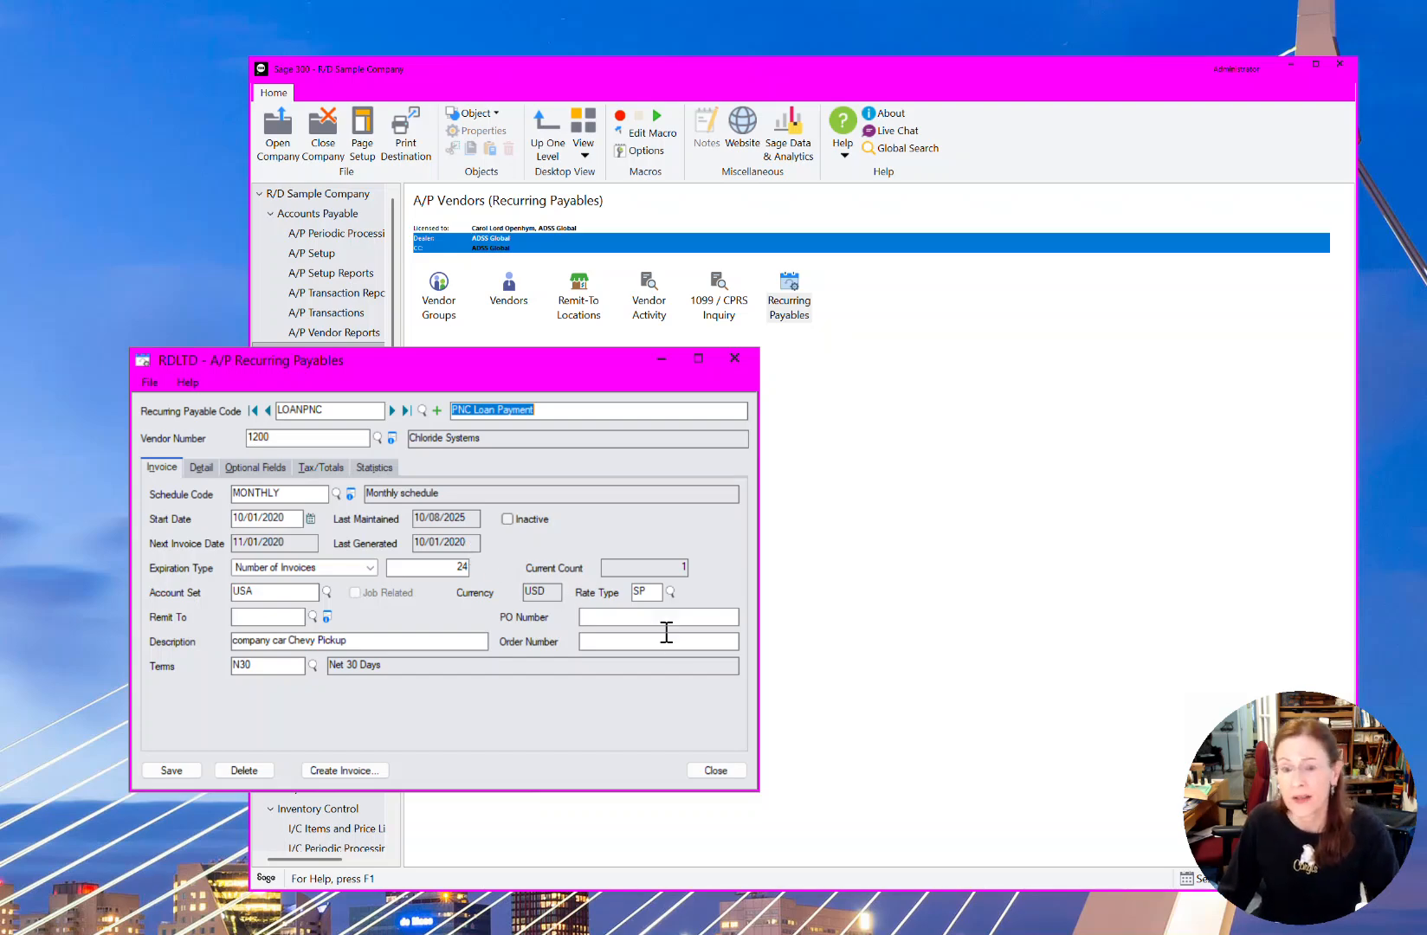
left_click(716, 770)
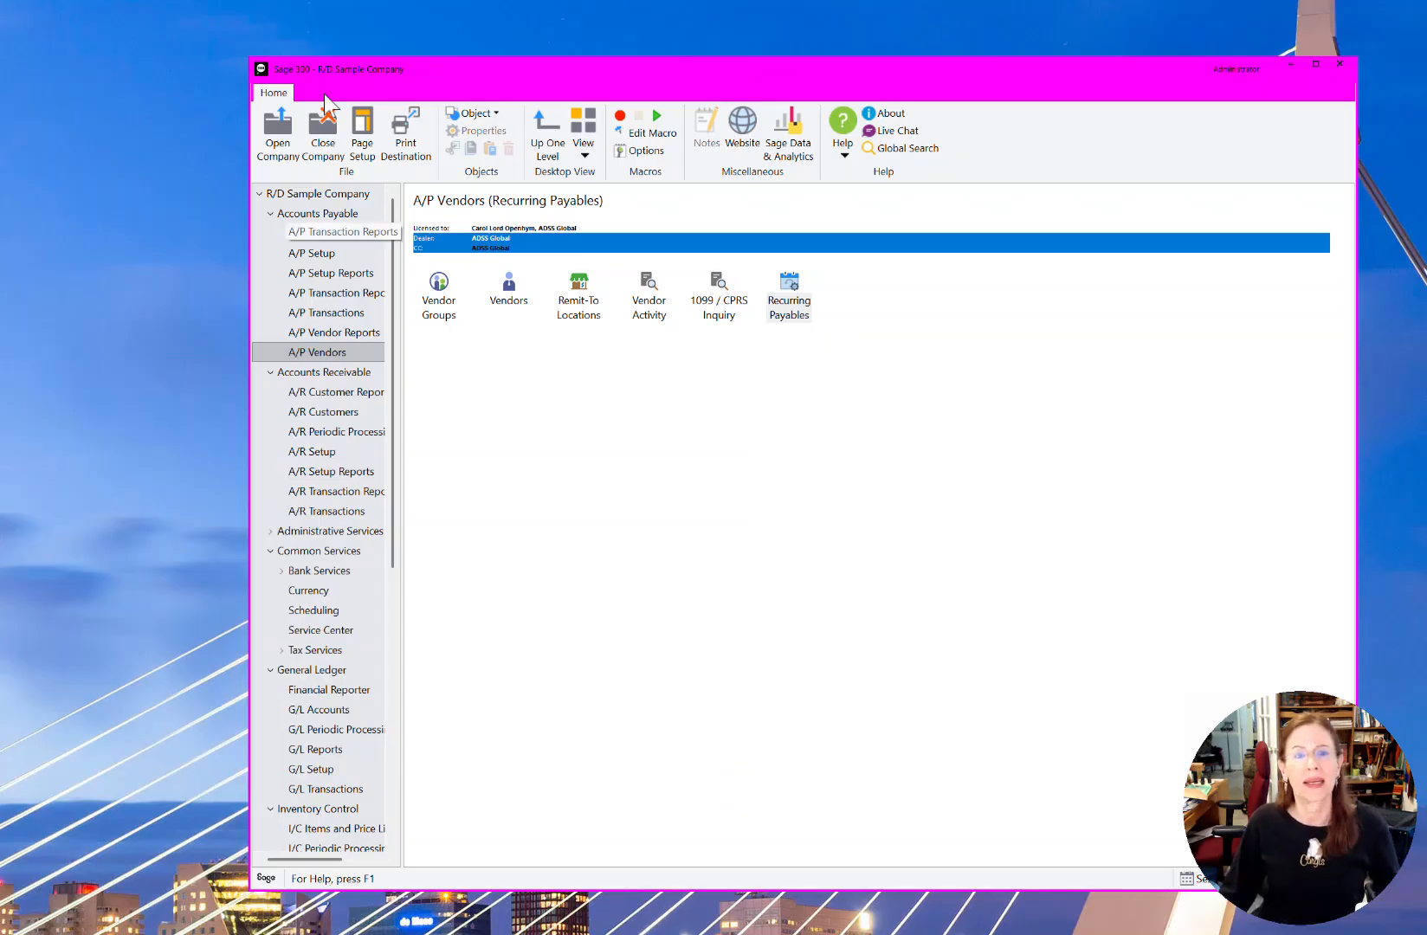
Open the A/P Invoice Batch List and examine the description, total amount and type of recurring batch 63
left_click(337, 314)
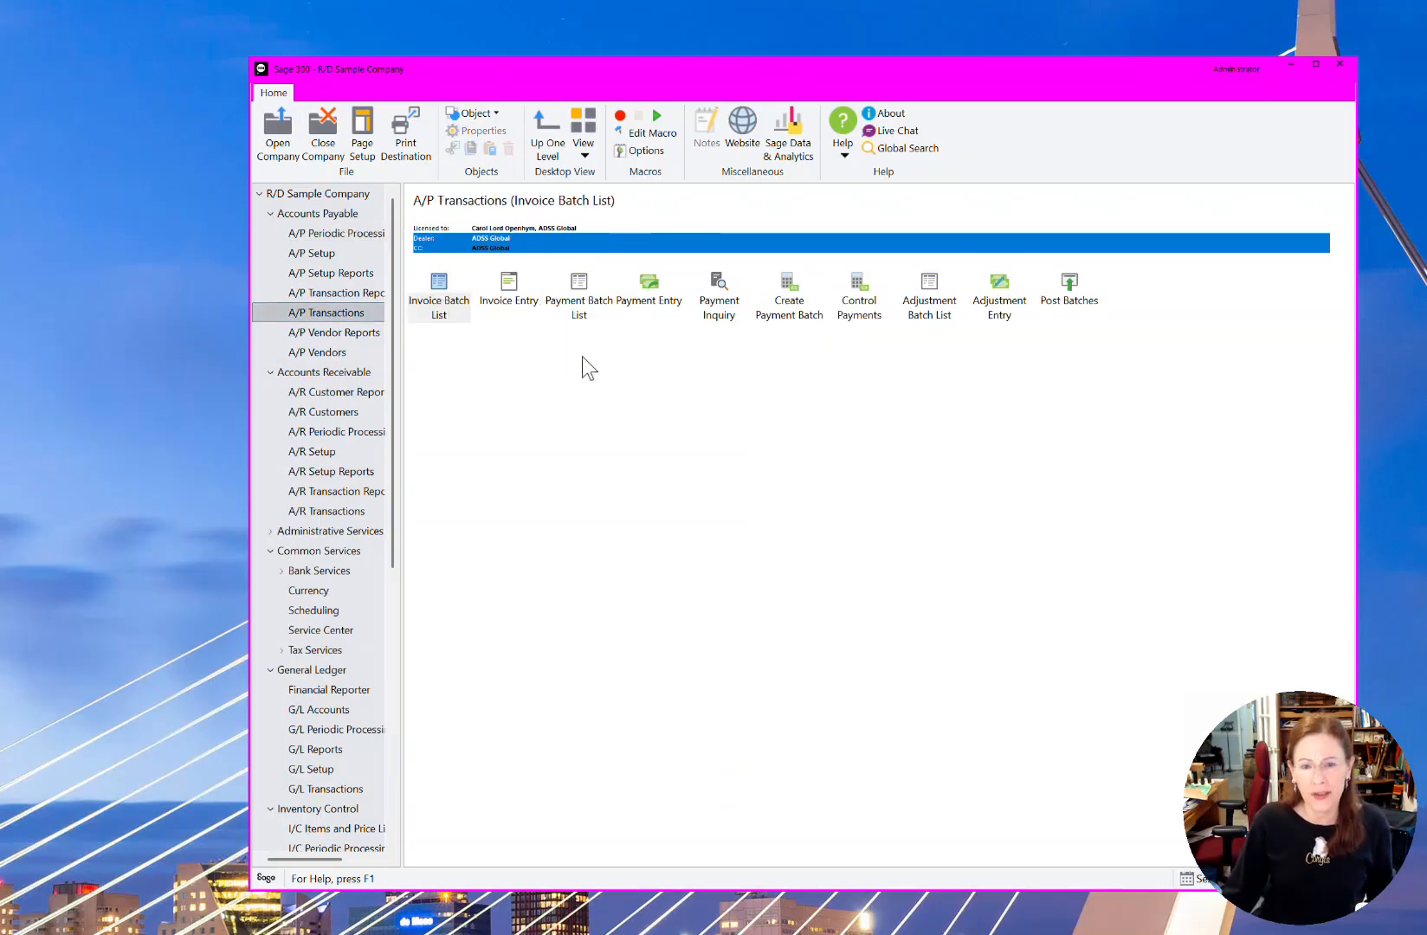
double_click(439, 290)
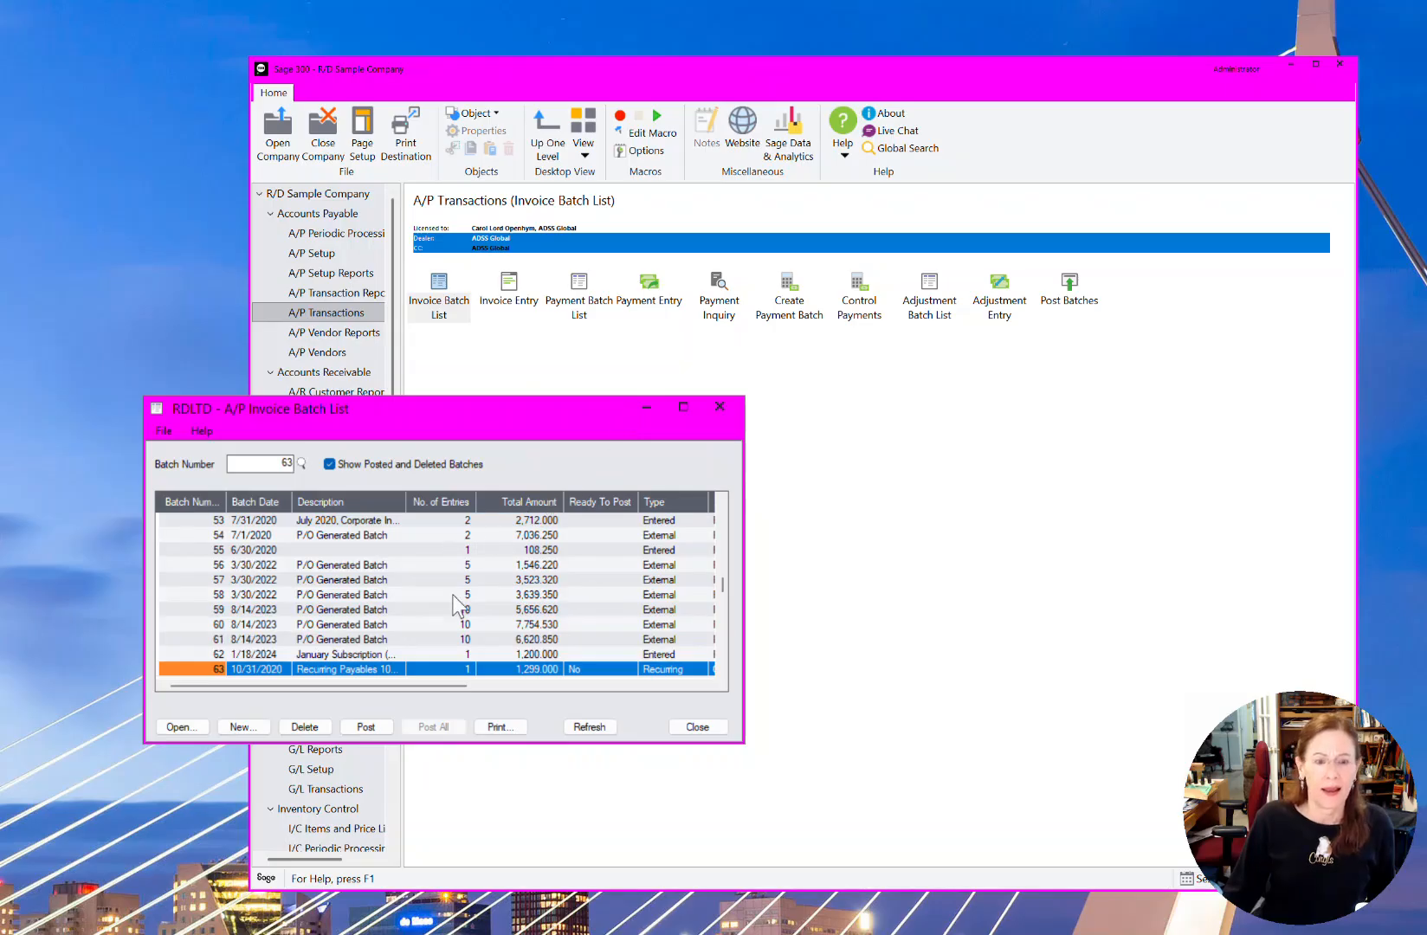
left_click(362, 671)
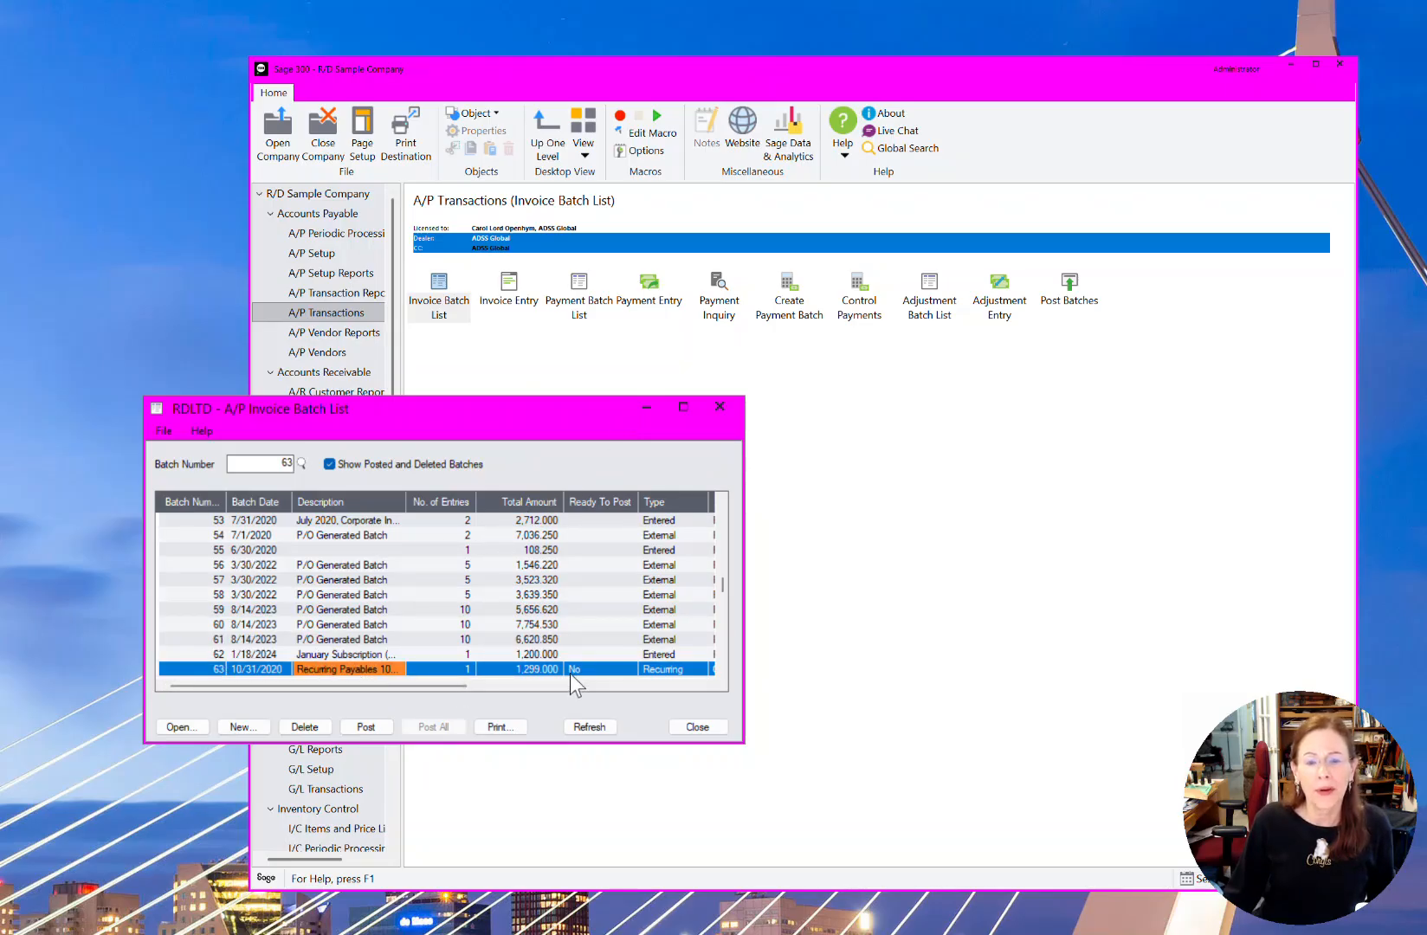
left_click(511, 671)
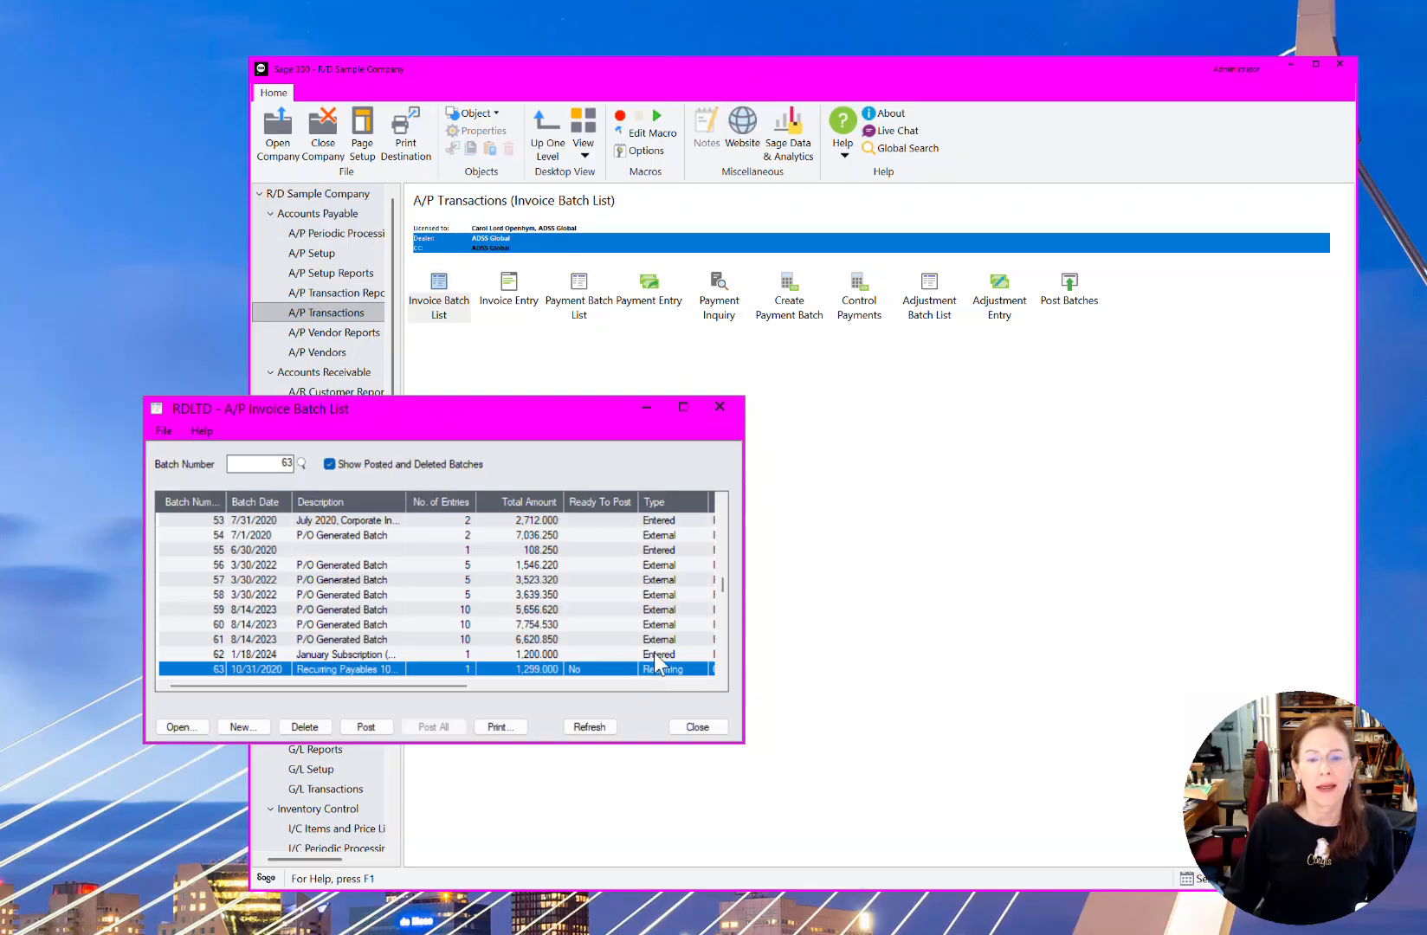
left_click(669, 480)
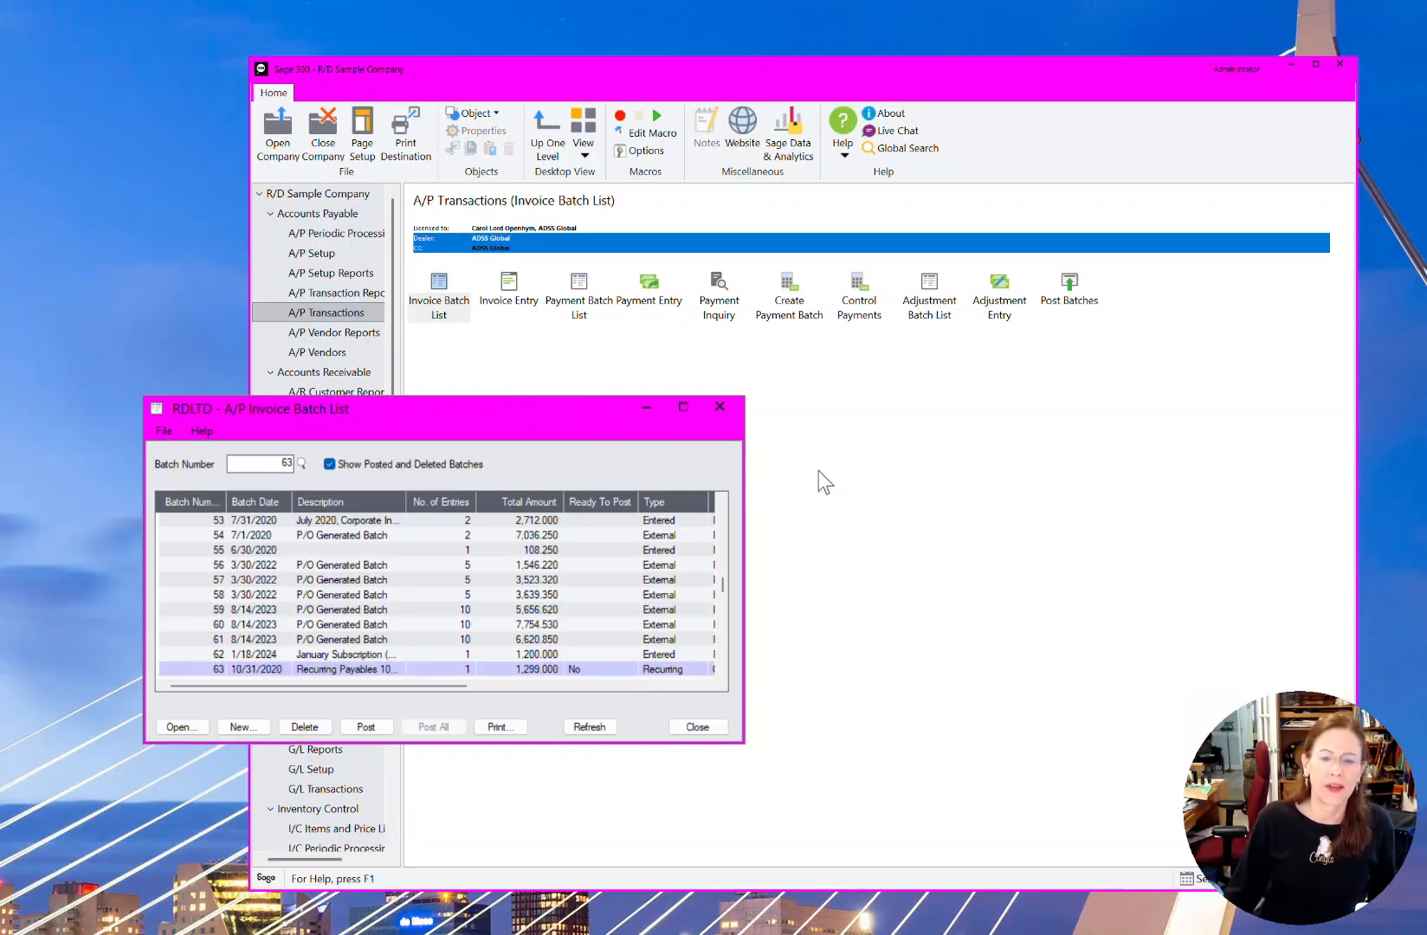
Open recurring batch 63 in A/P Invoice Entry, examine the document total and tax totals, and close the entry
double_click(416, 669)
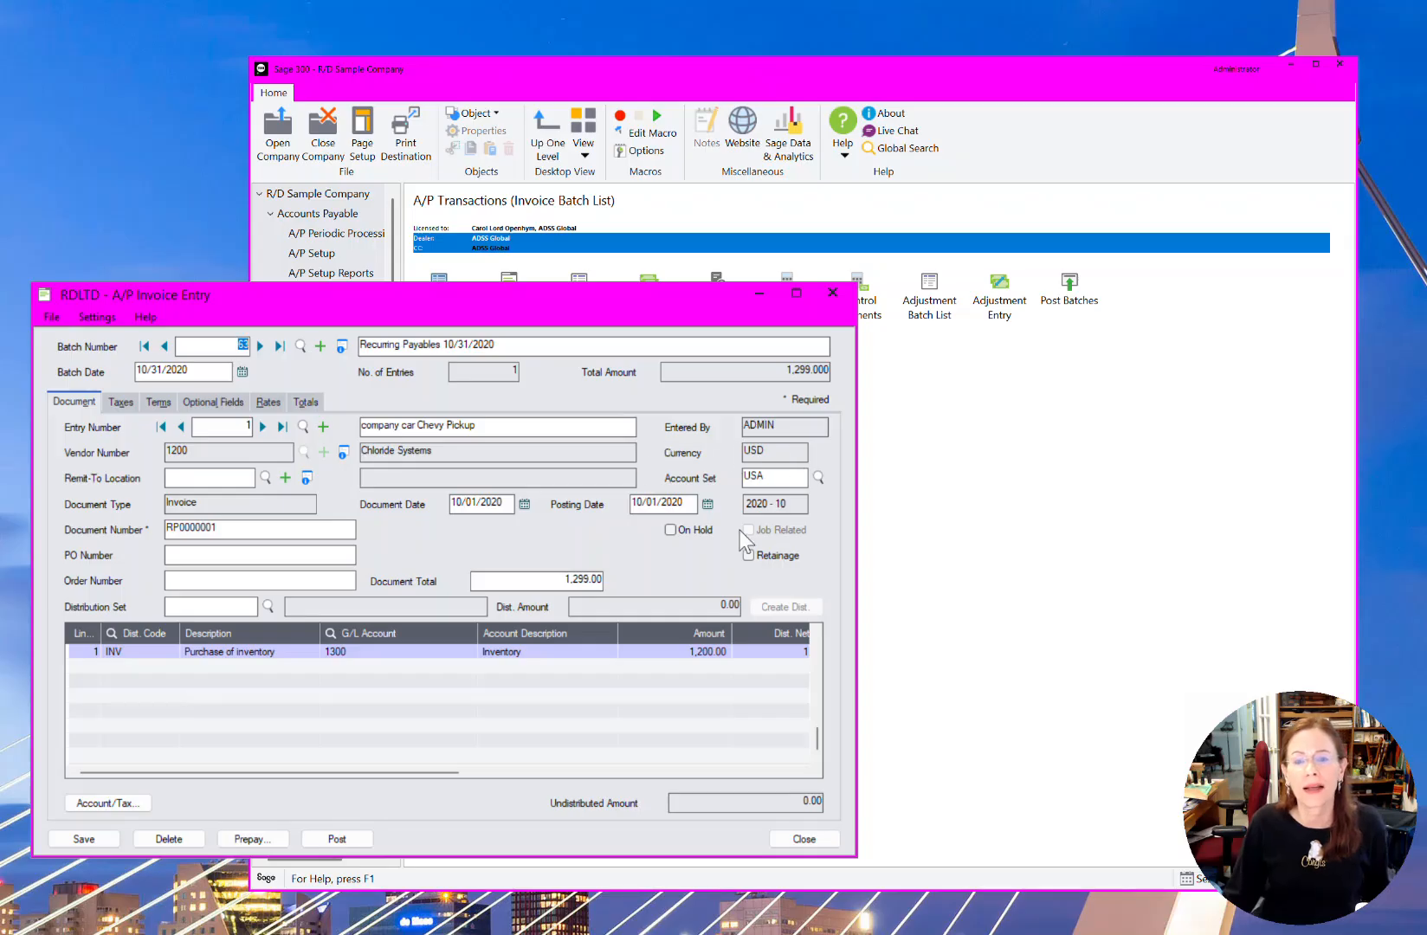
left_click(532, 582)
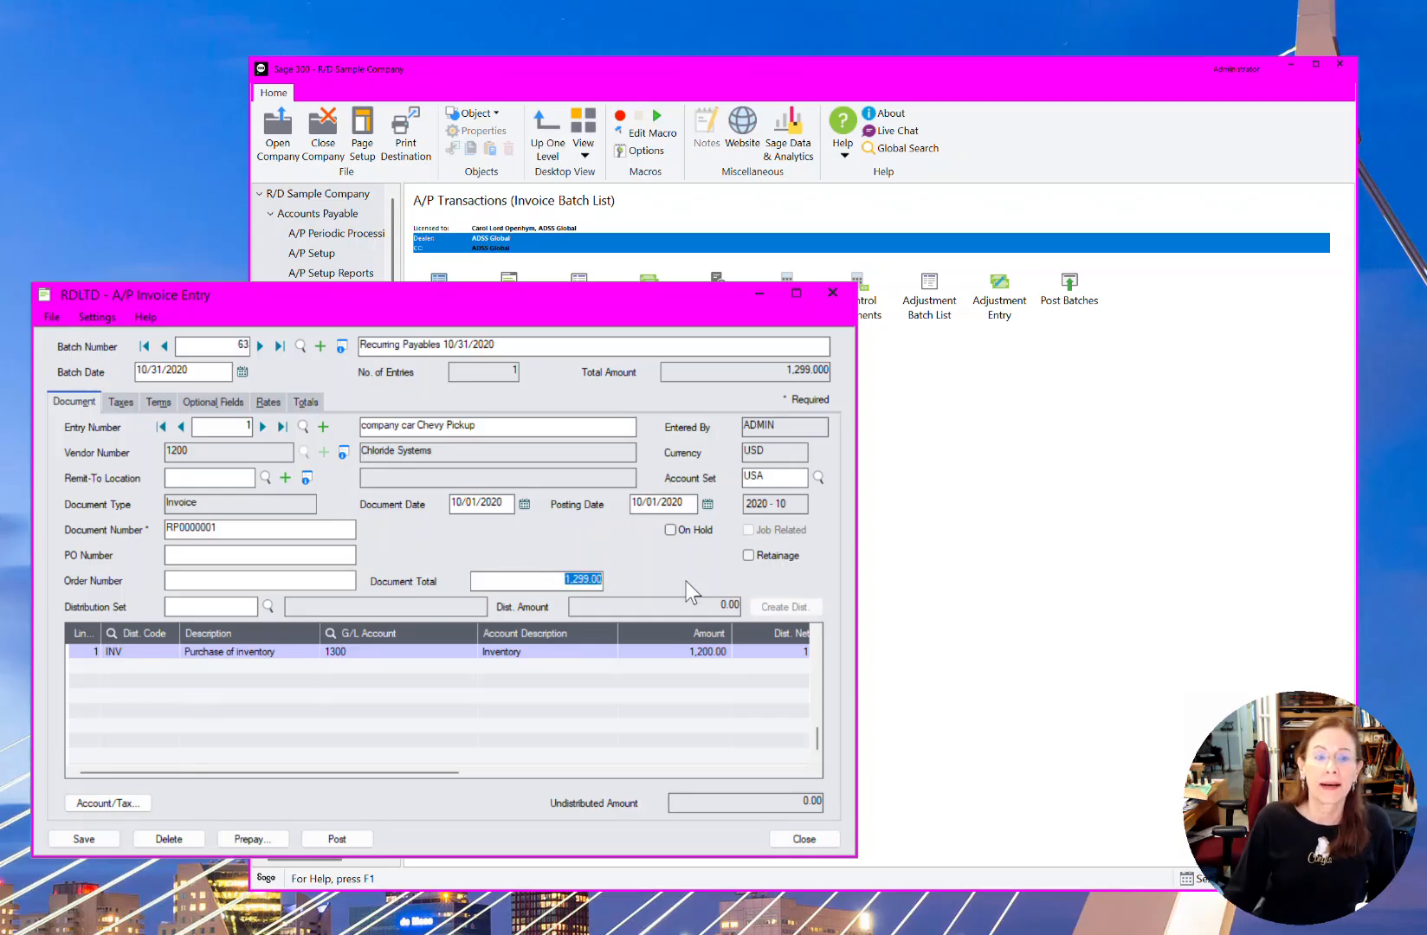
left_click(305, 404)
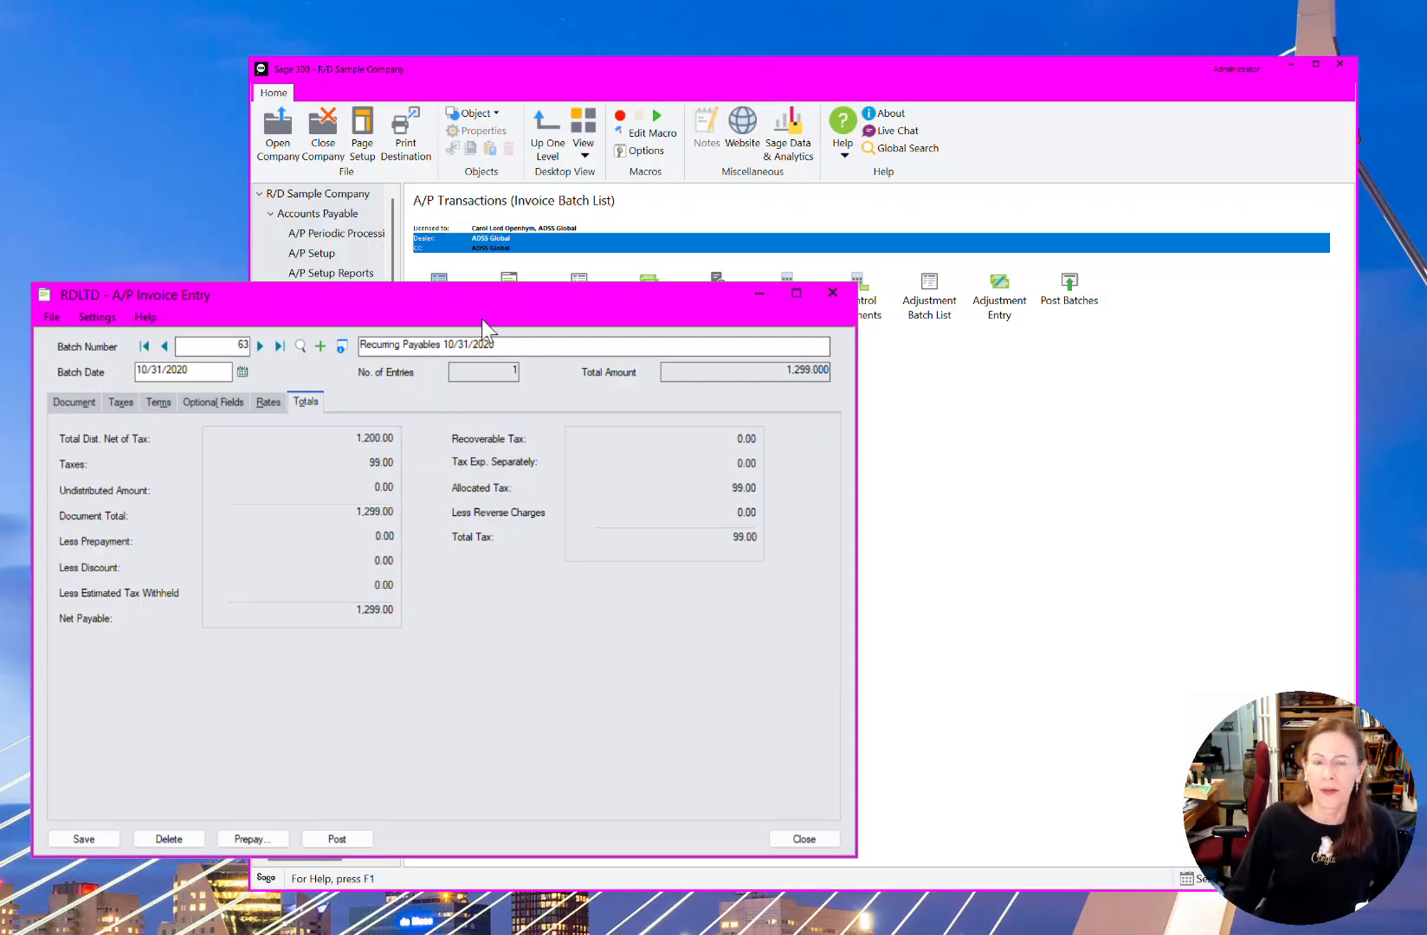
left_click_drag(482, 302, 496, 298)
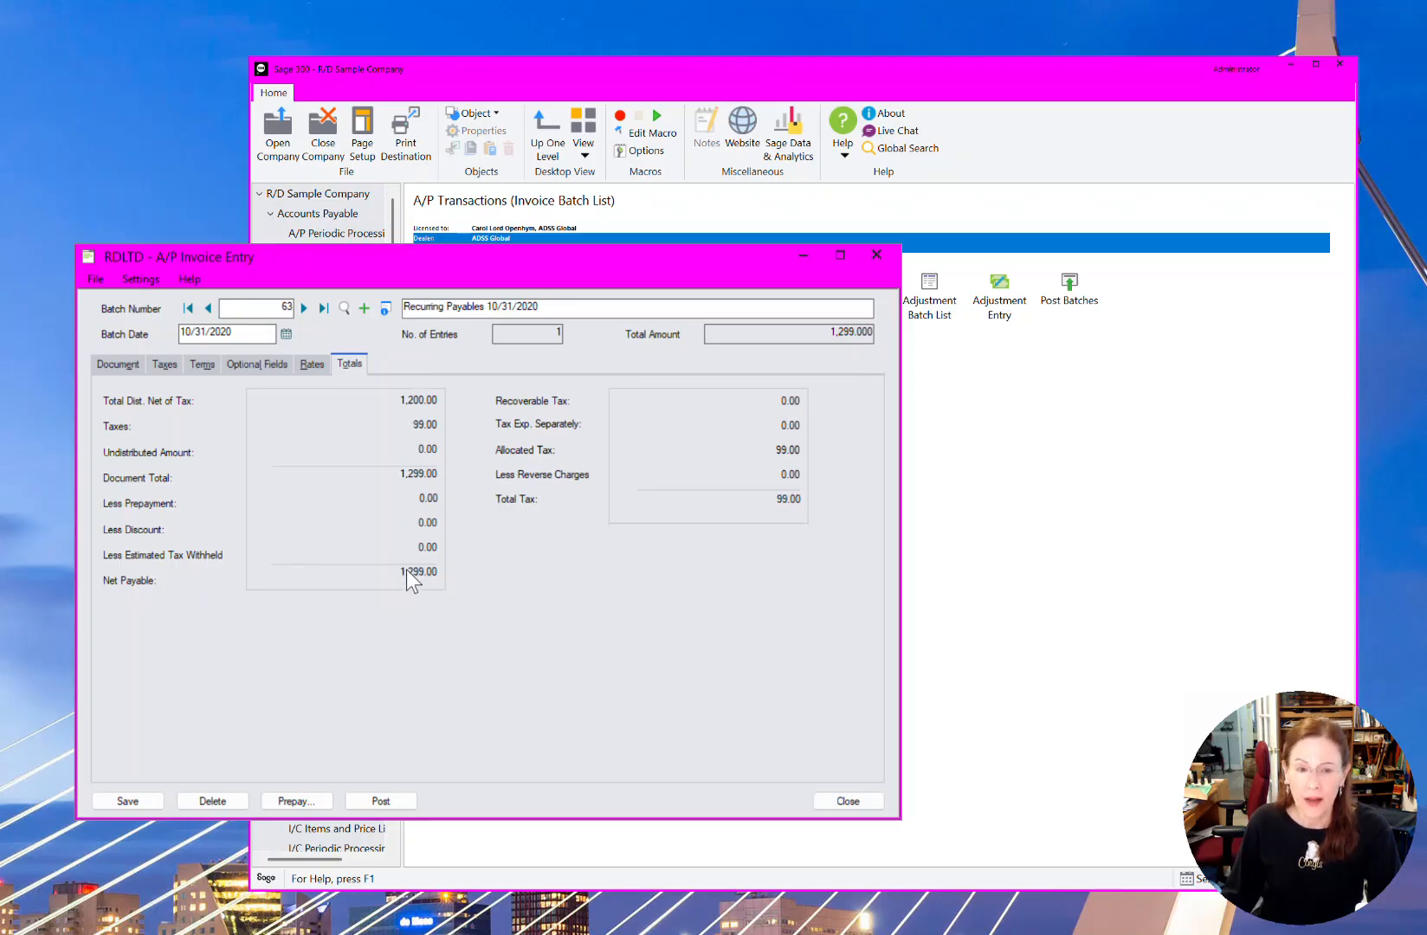
left_click(848, 801)
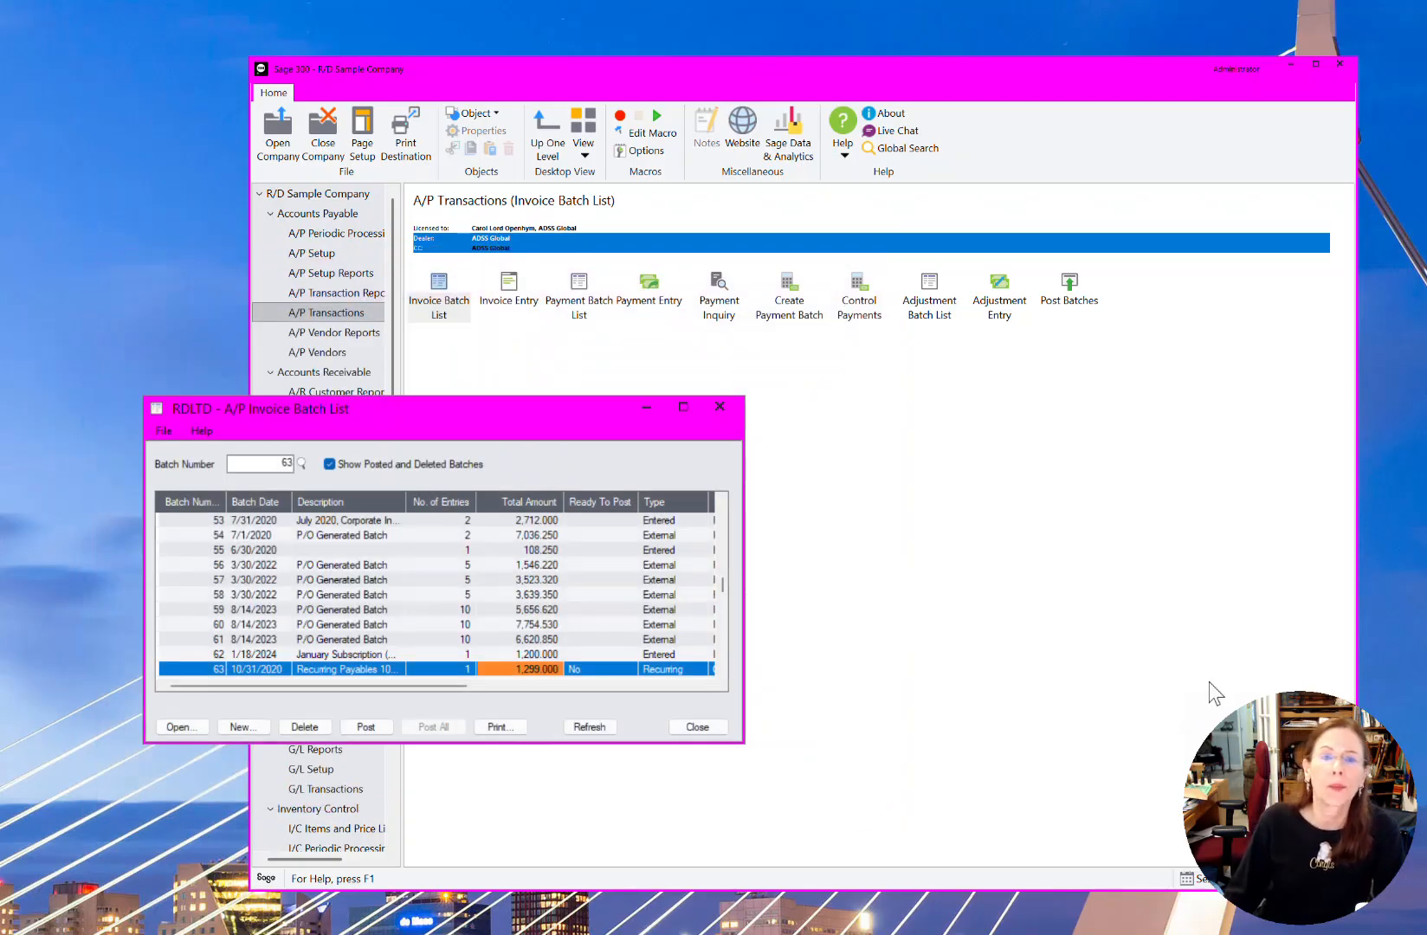
Reopen recurring batch 63 from the batch list to review its invoice distribution line, and close the entry
left_click(510, 668)
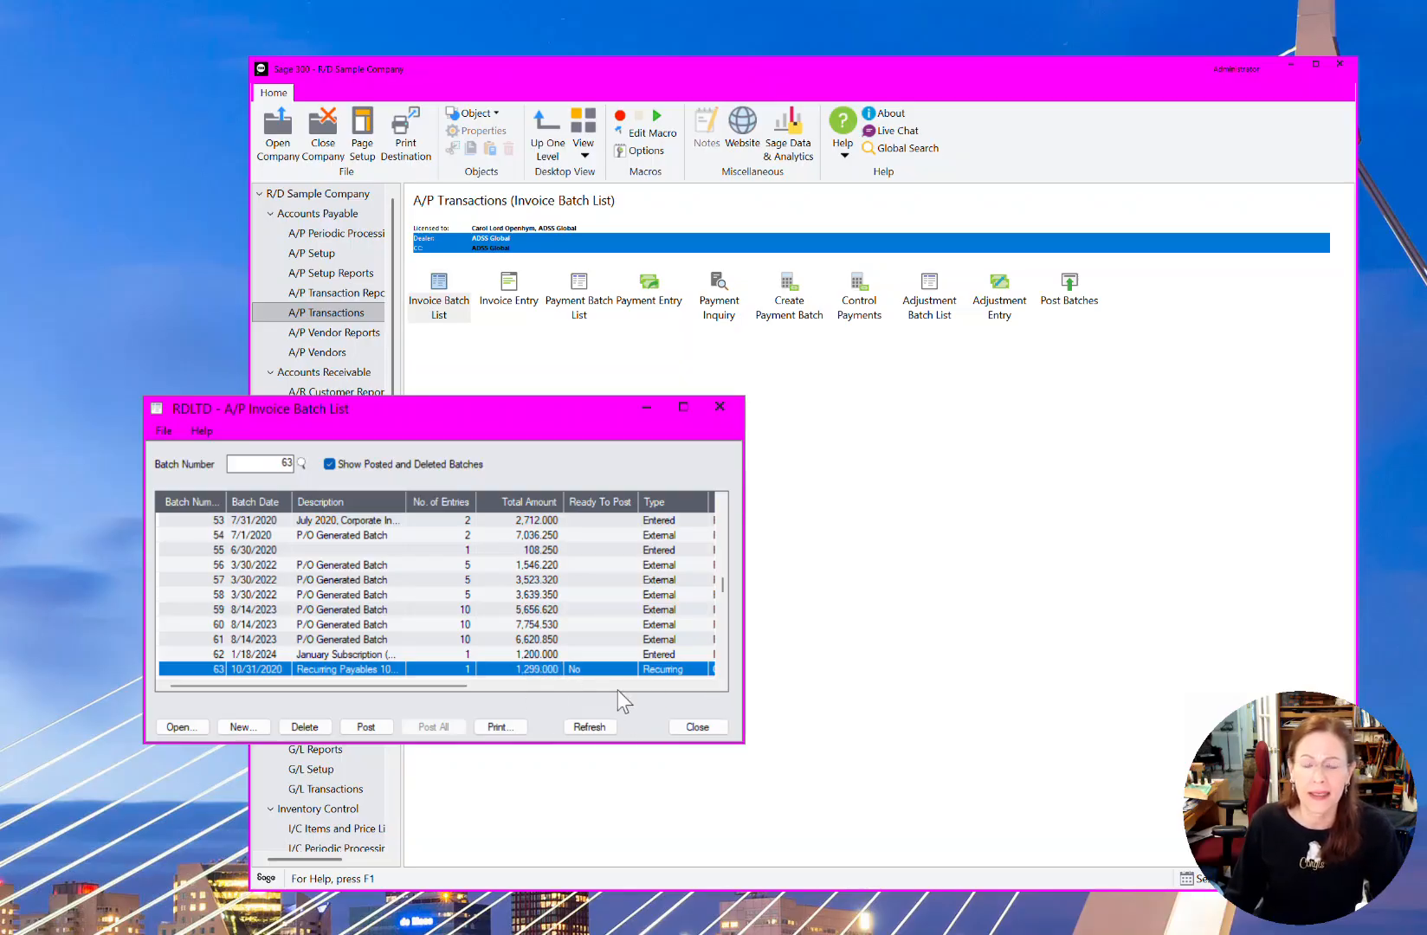
double_click(590, 667)
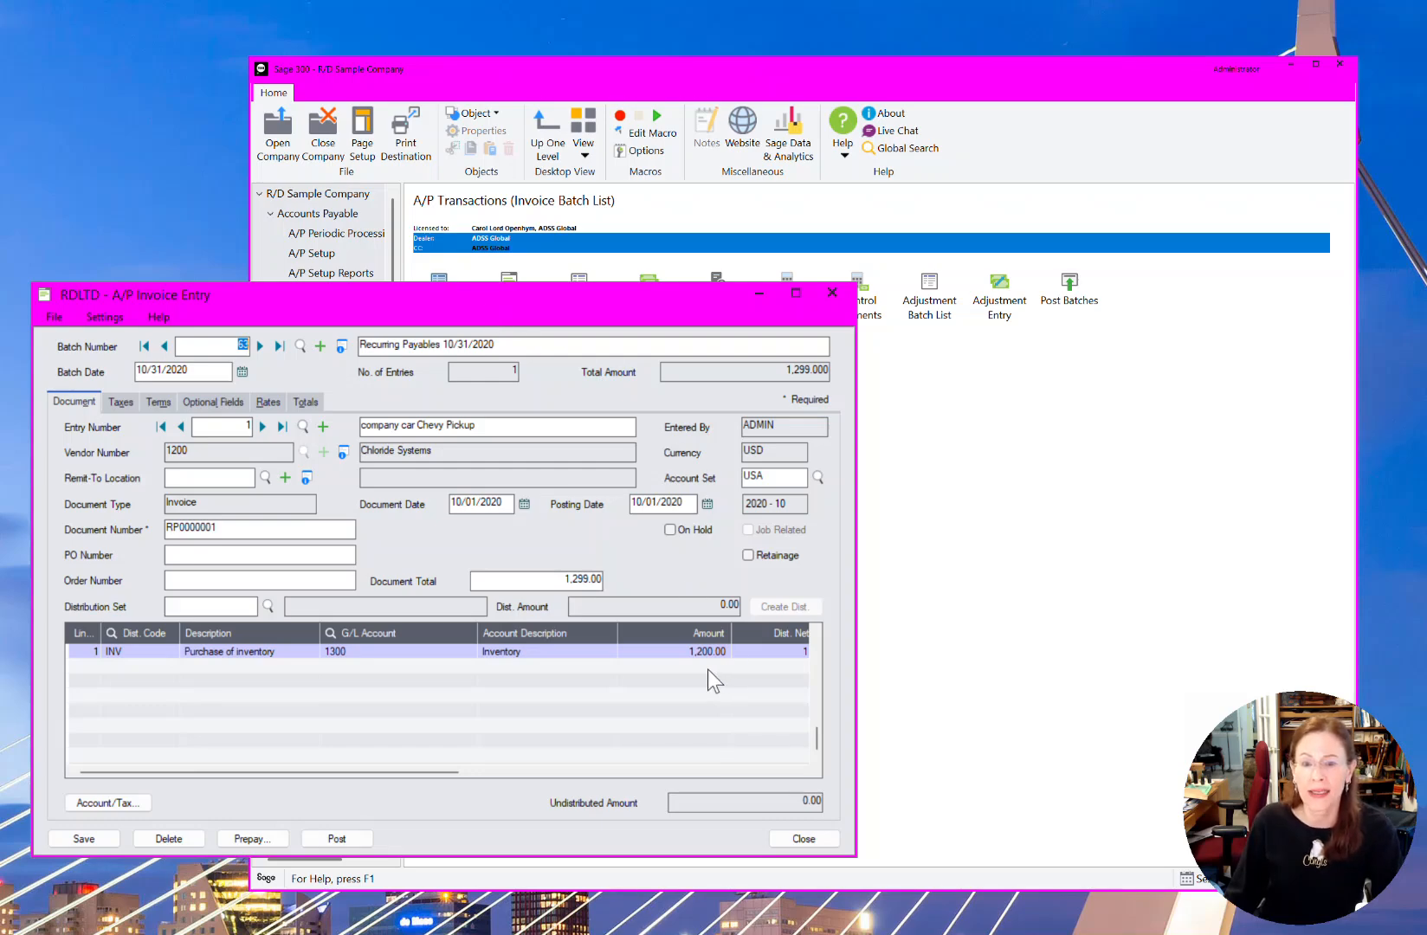
left_click(798, 837)
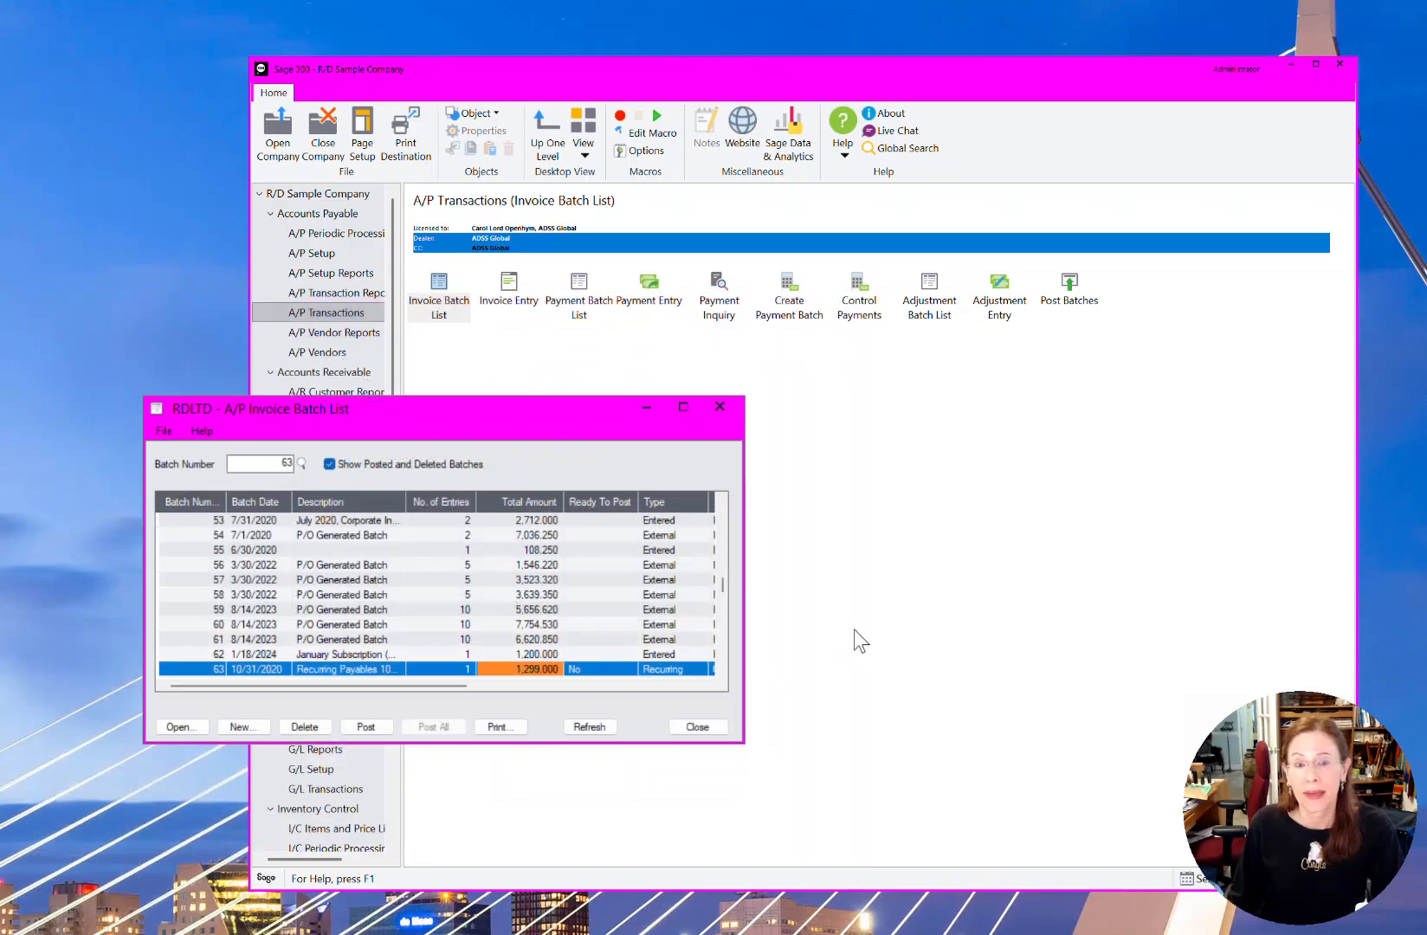
Mark recurring batch 63 as ready to post, post it, and close the posting messages and the invoice batch list
left_click(387, 669)
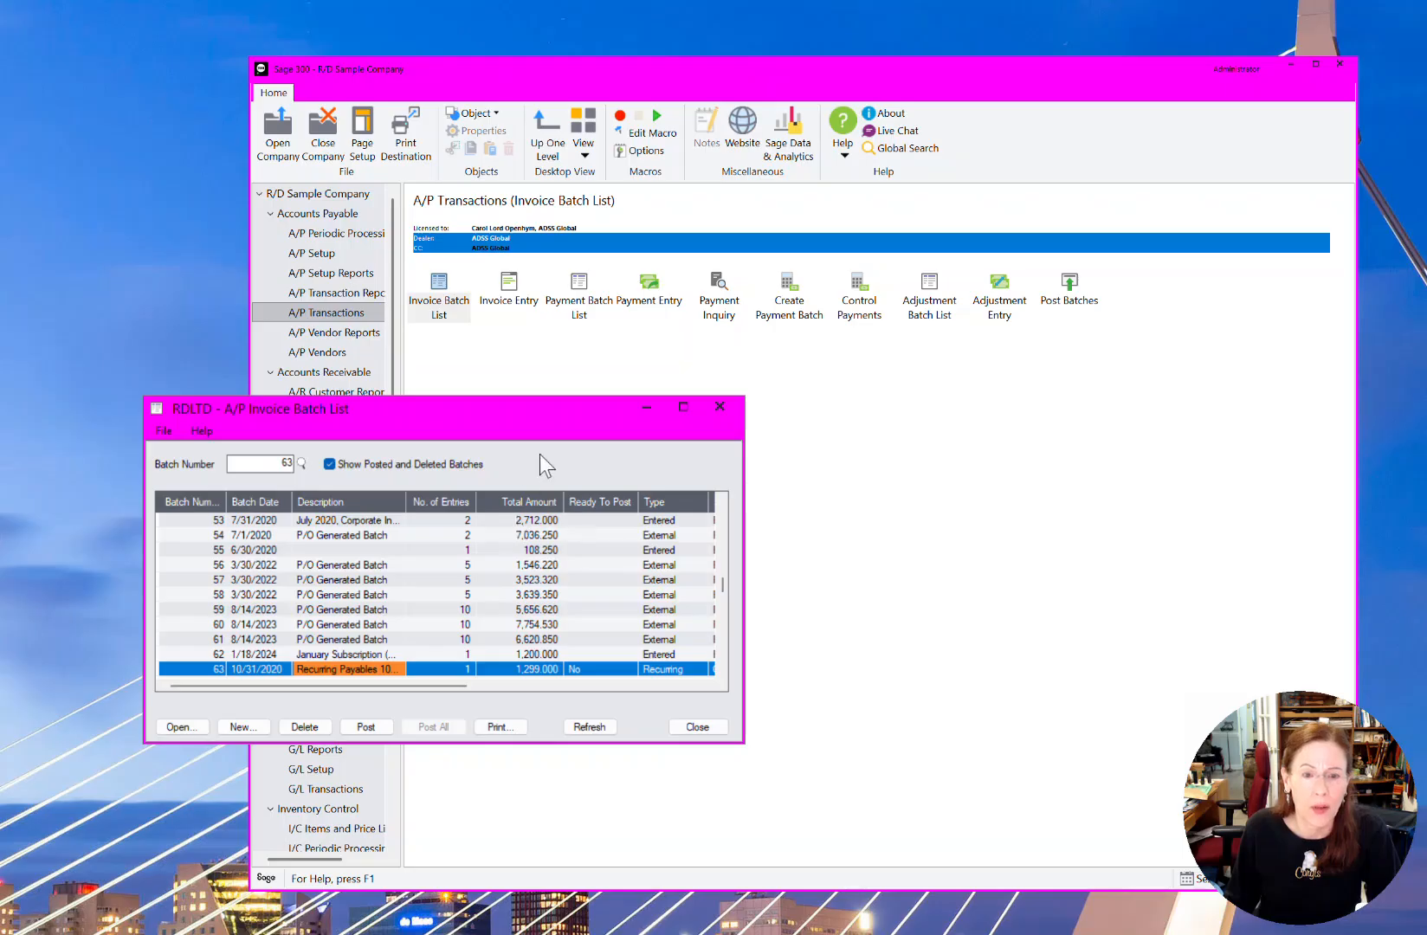
left_click_drag(543, 417, 621, 379)
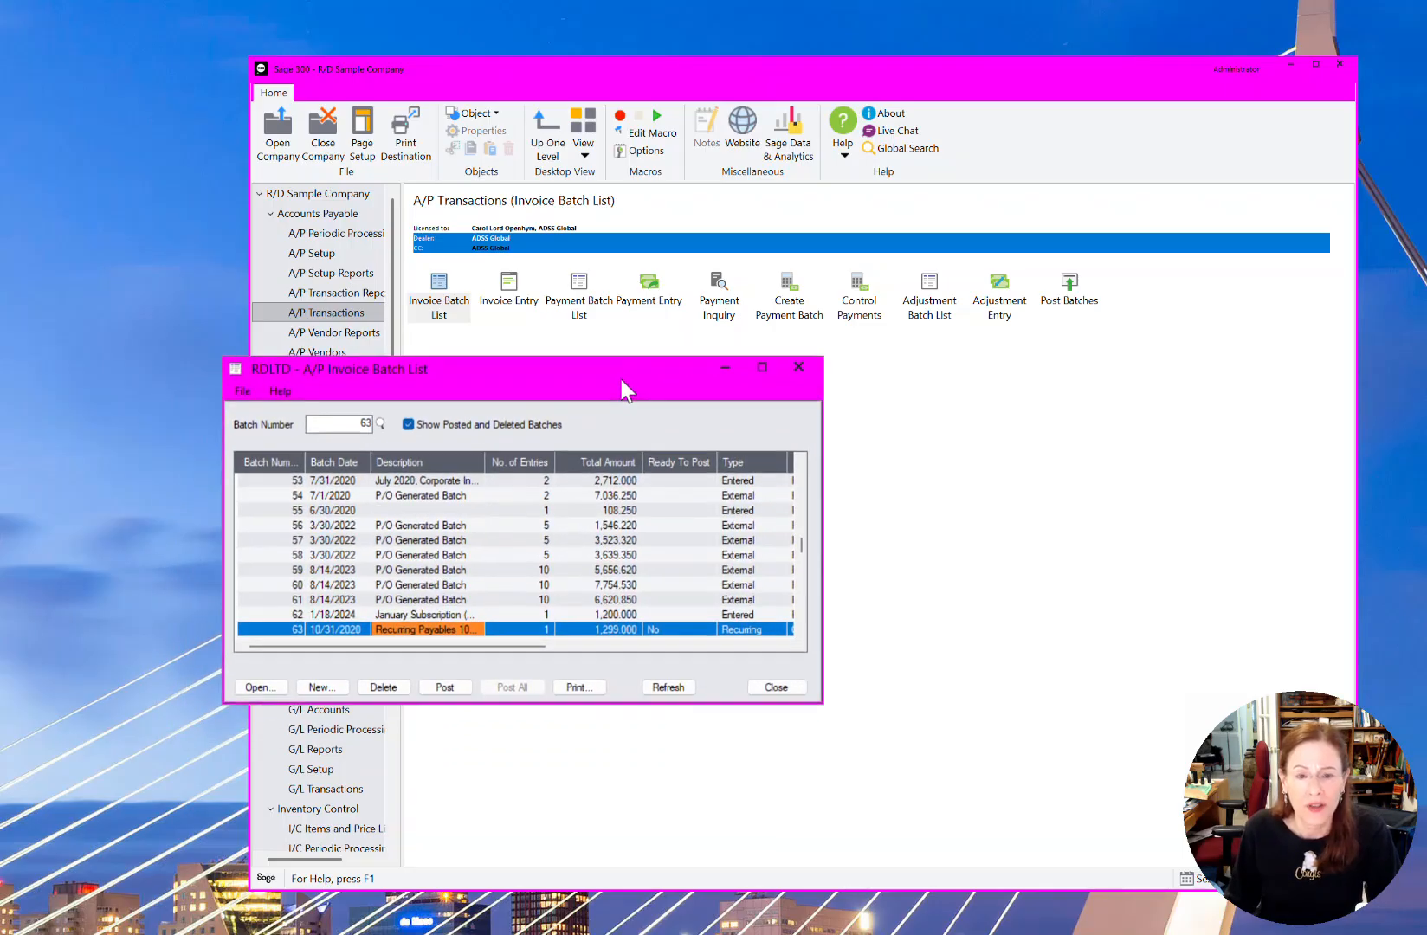
left_click(671, 631)
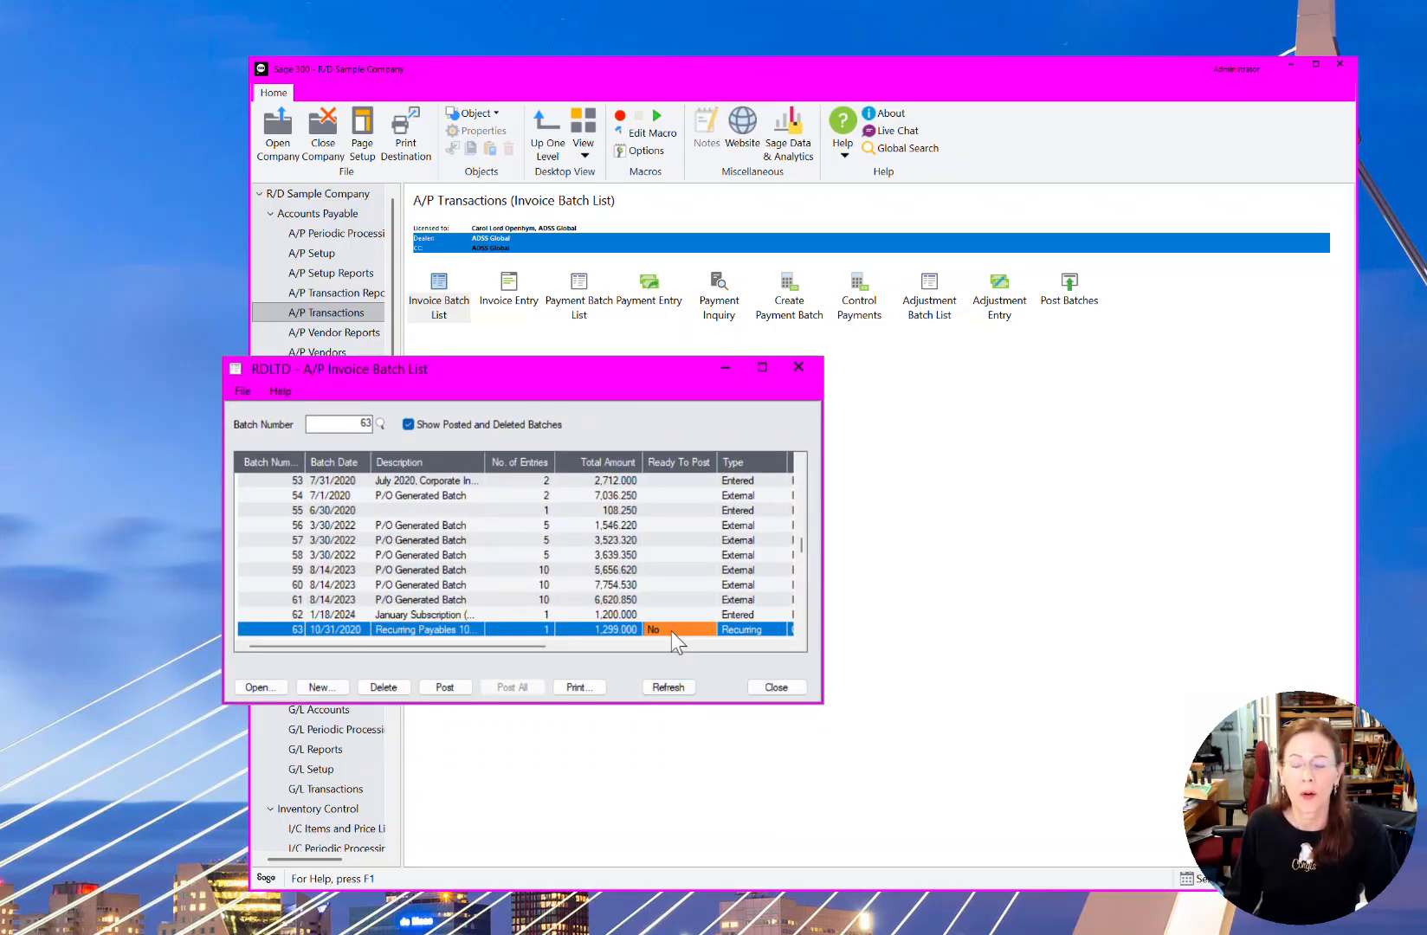
left_click(458, 691)
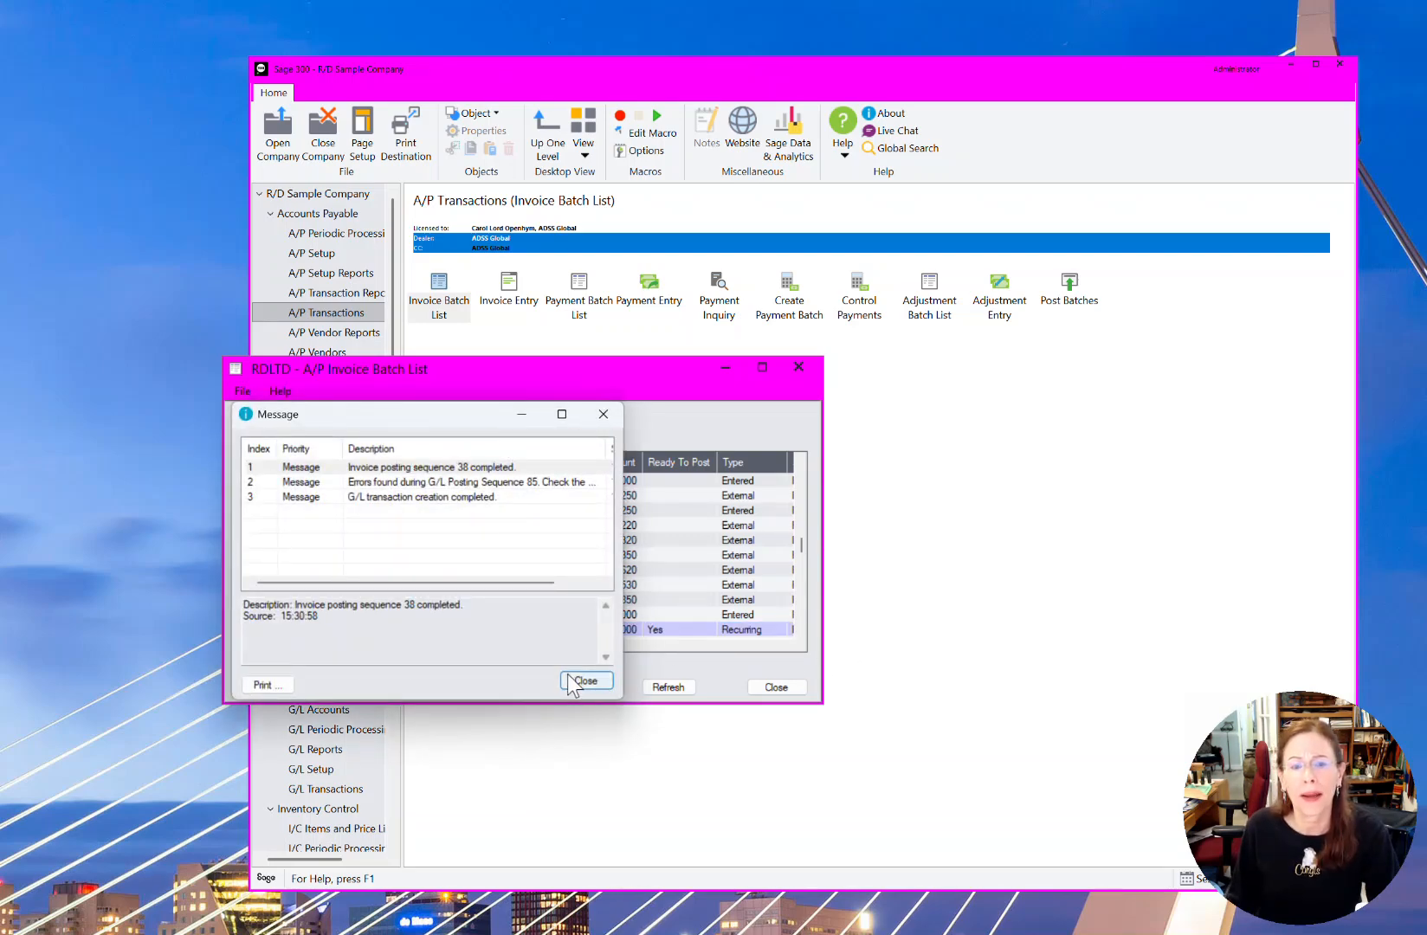
left_click(584, 681)
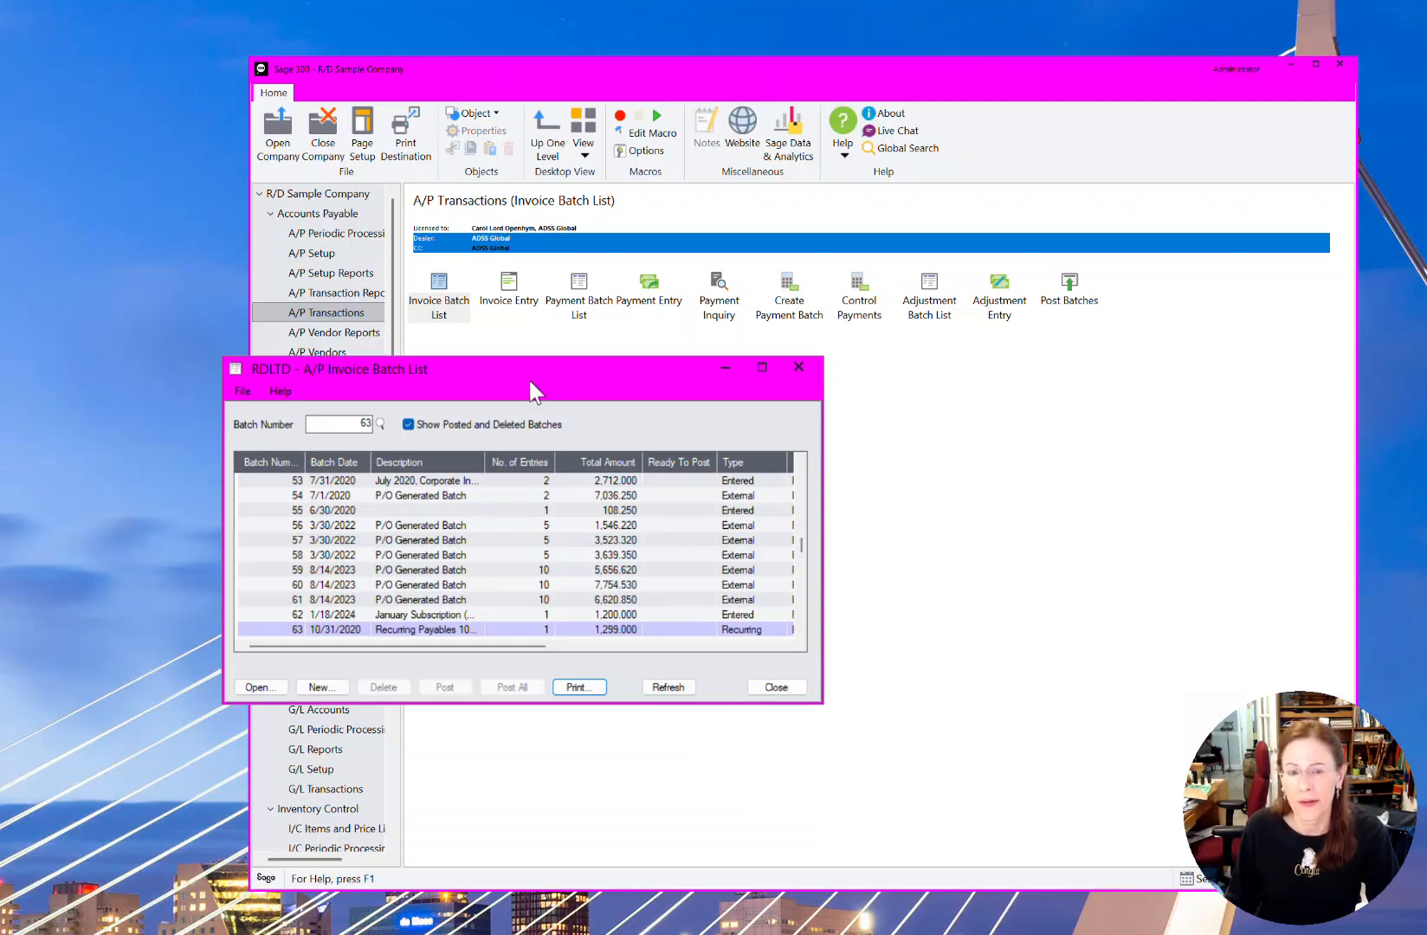
left_click_drag(548, 380, 591, 369)
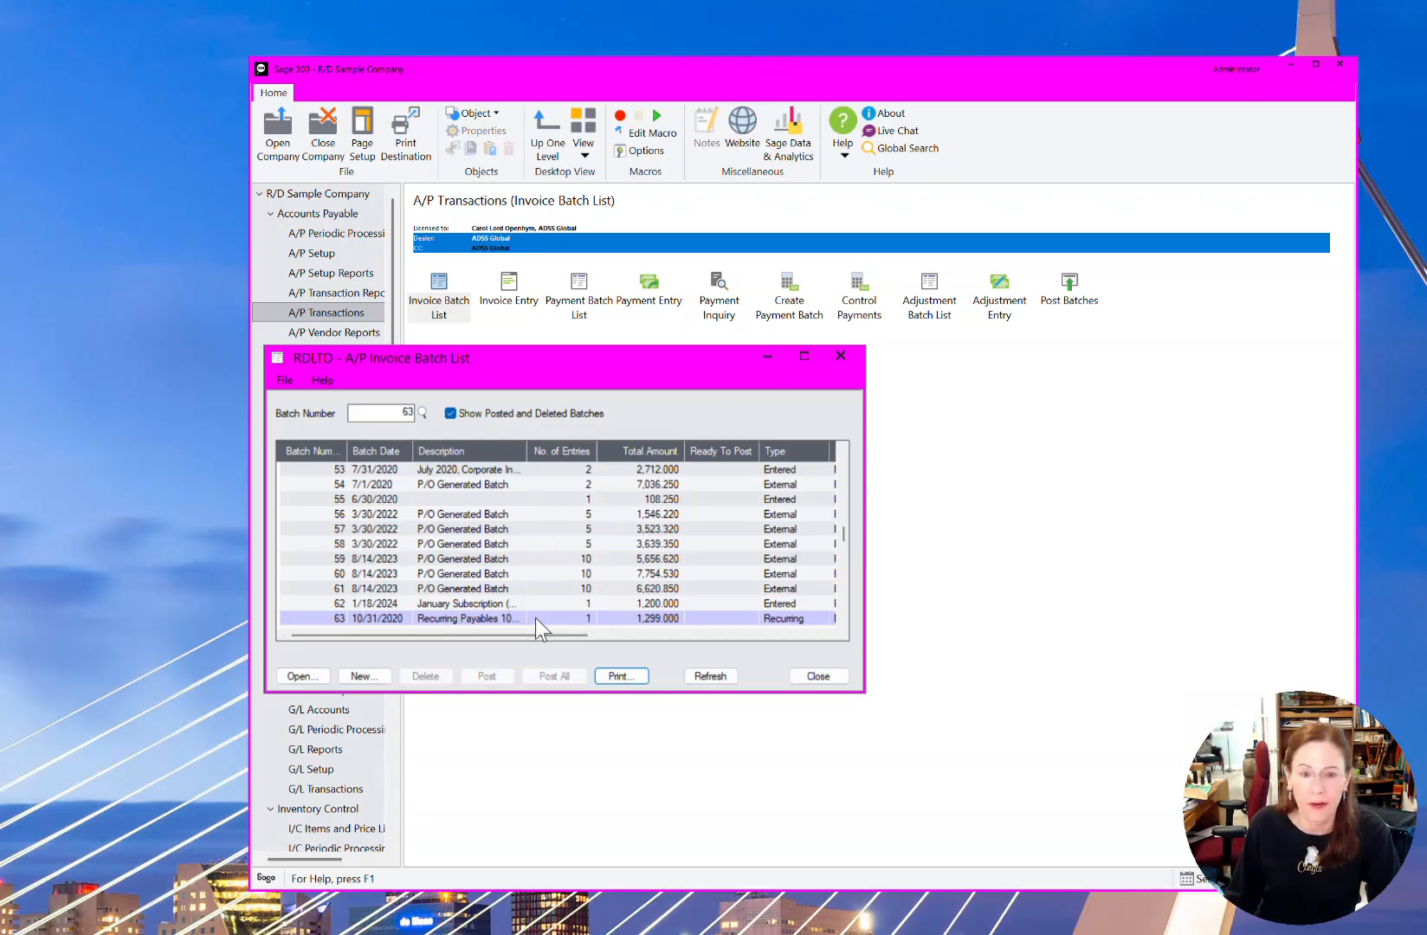
left_click(836, 680)
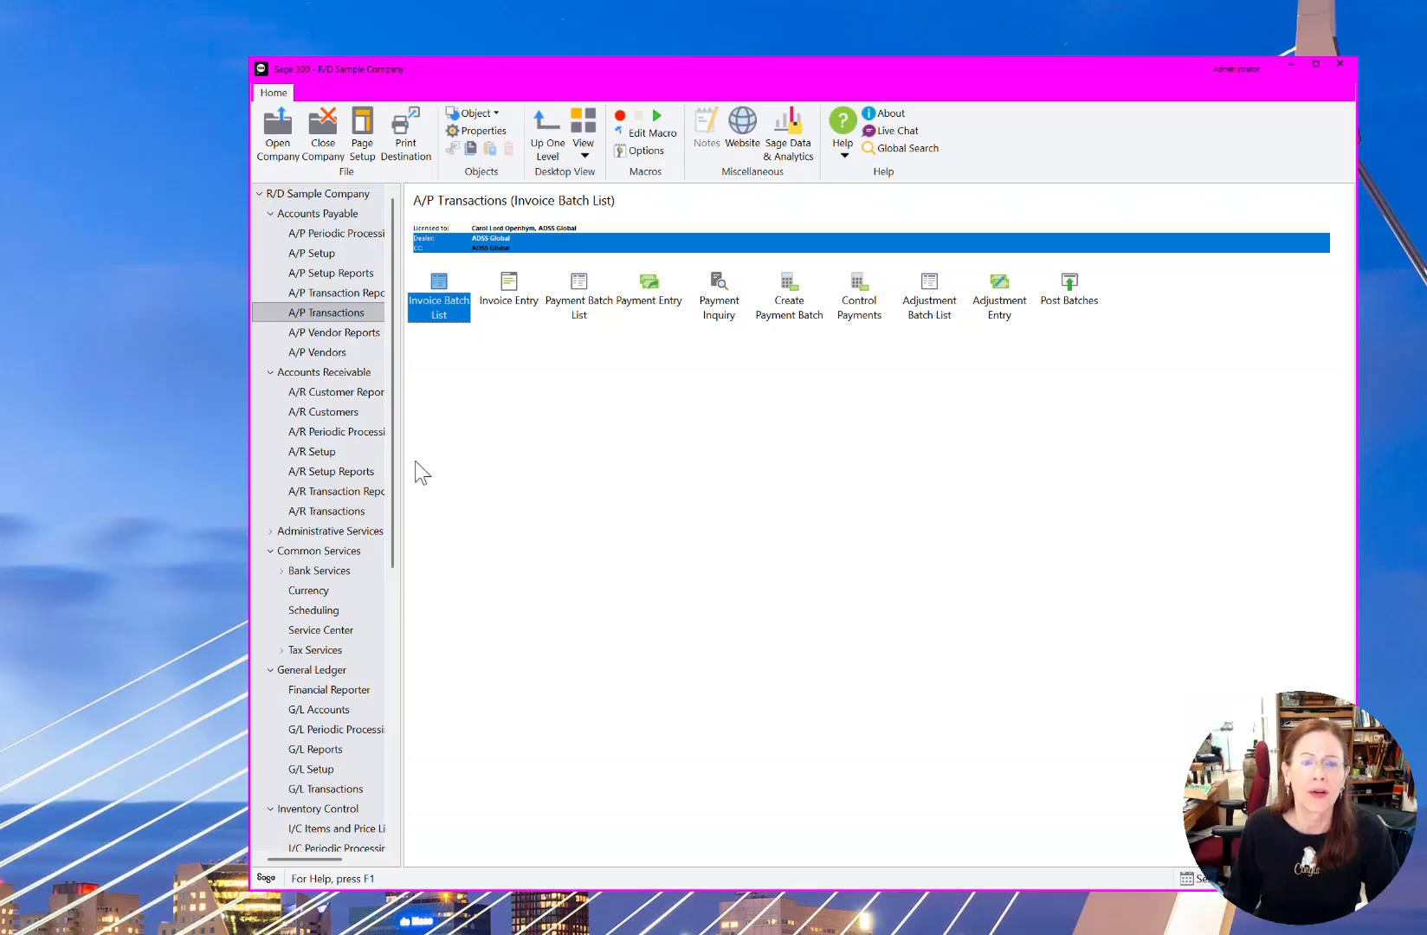
Open A/R Recurring Charges from A/R Customers and display the ONCALL recurring charge
left_click(315, 411)
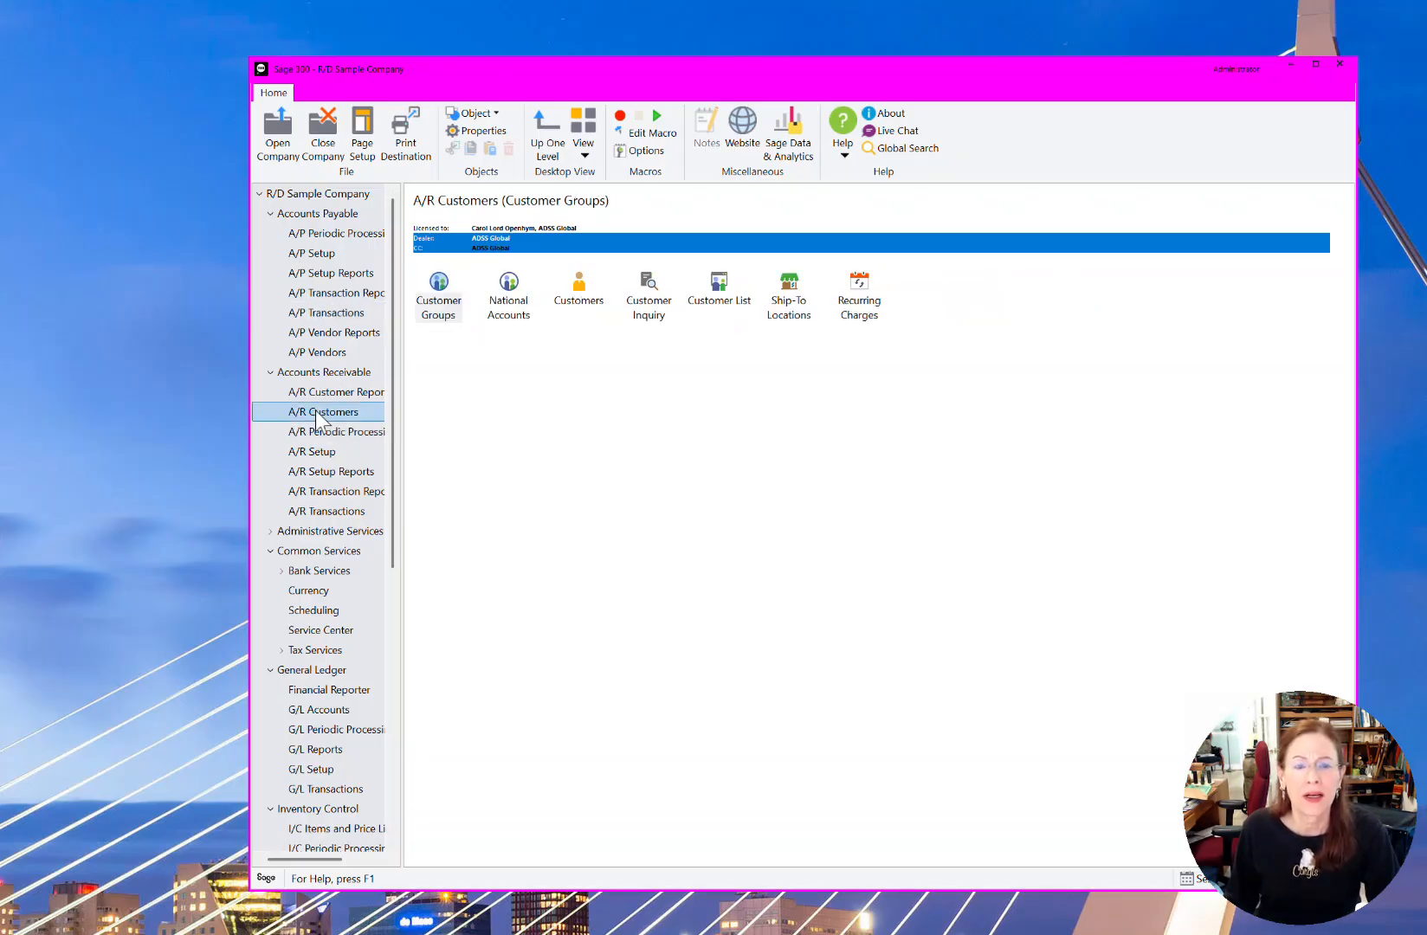
left_click(868, 303)
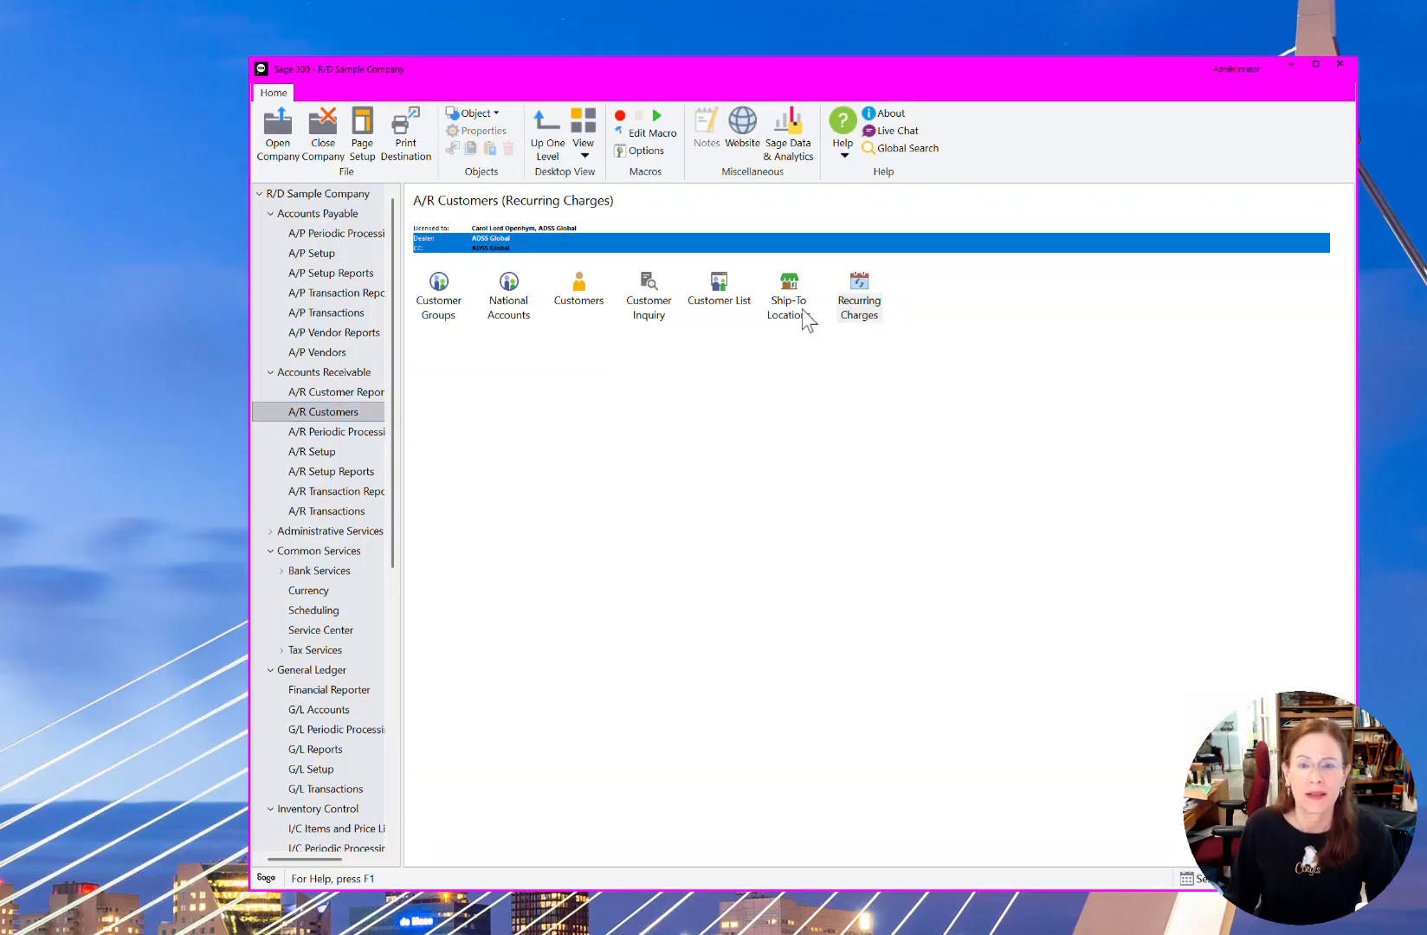
double_click(862, 320)
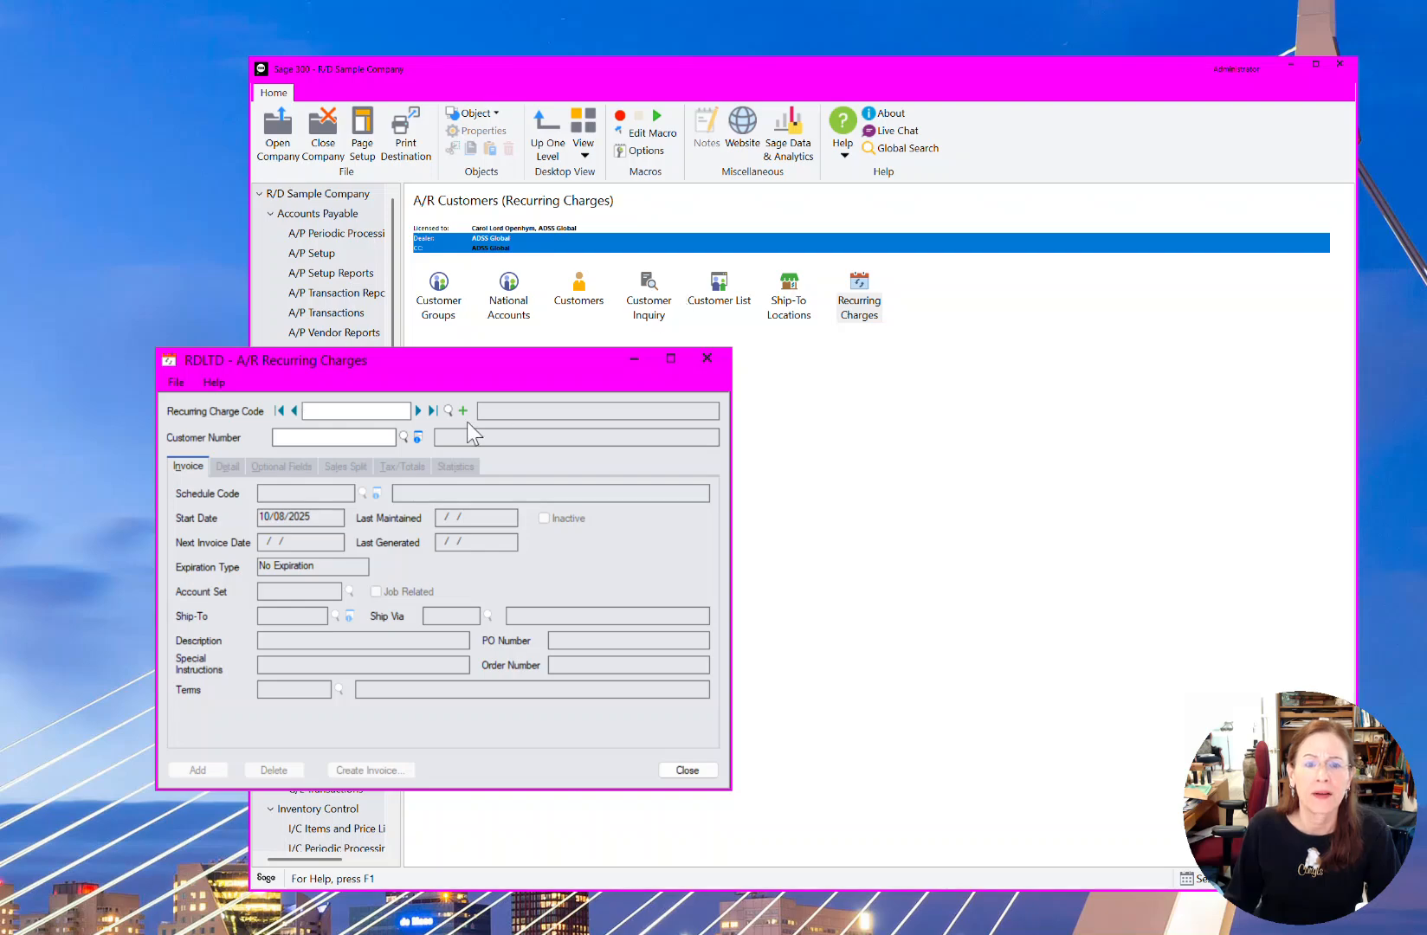
left_click(419, 410)
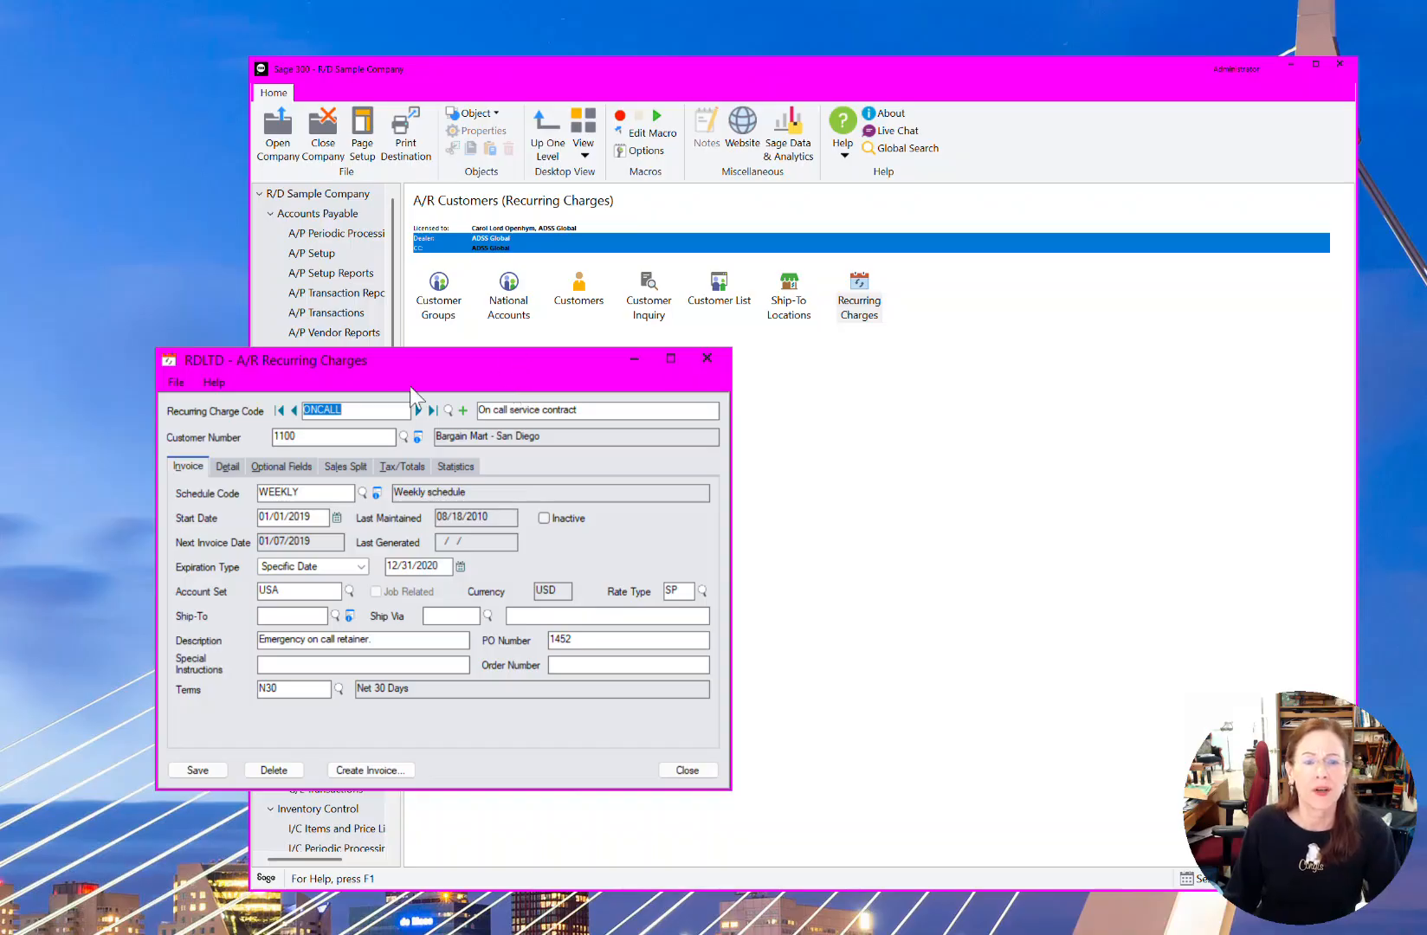
Examine the ONCALL charge's customer, schedule code, start date, expiration date, description and PO number
left_click(324, 441)
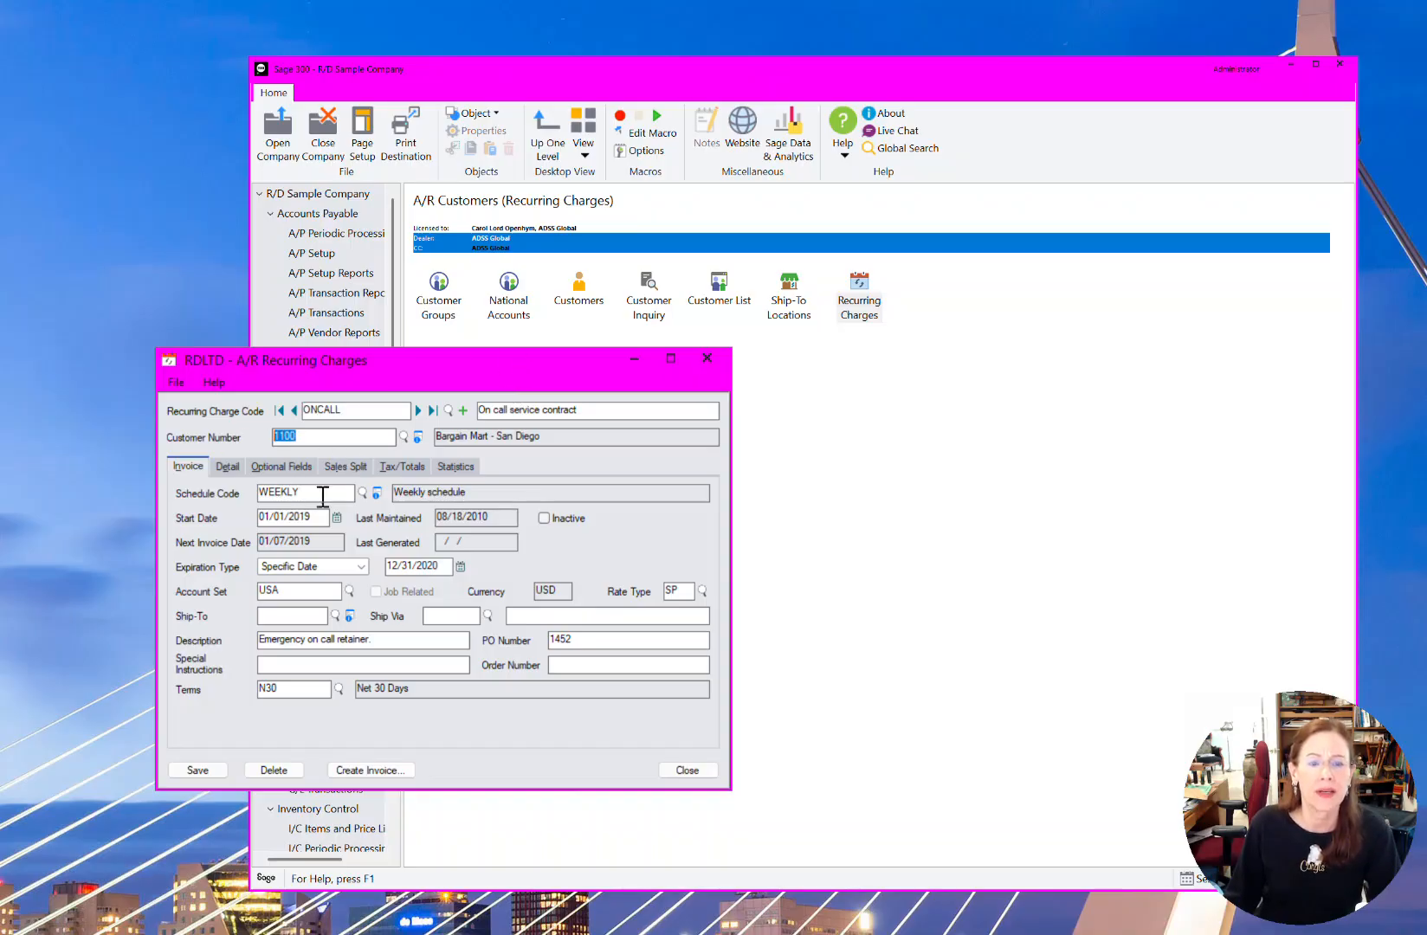
left_click(322, 494)
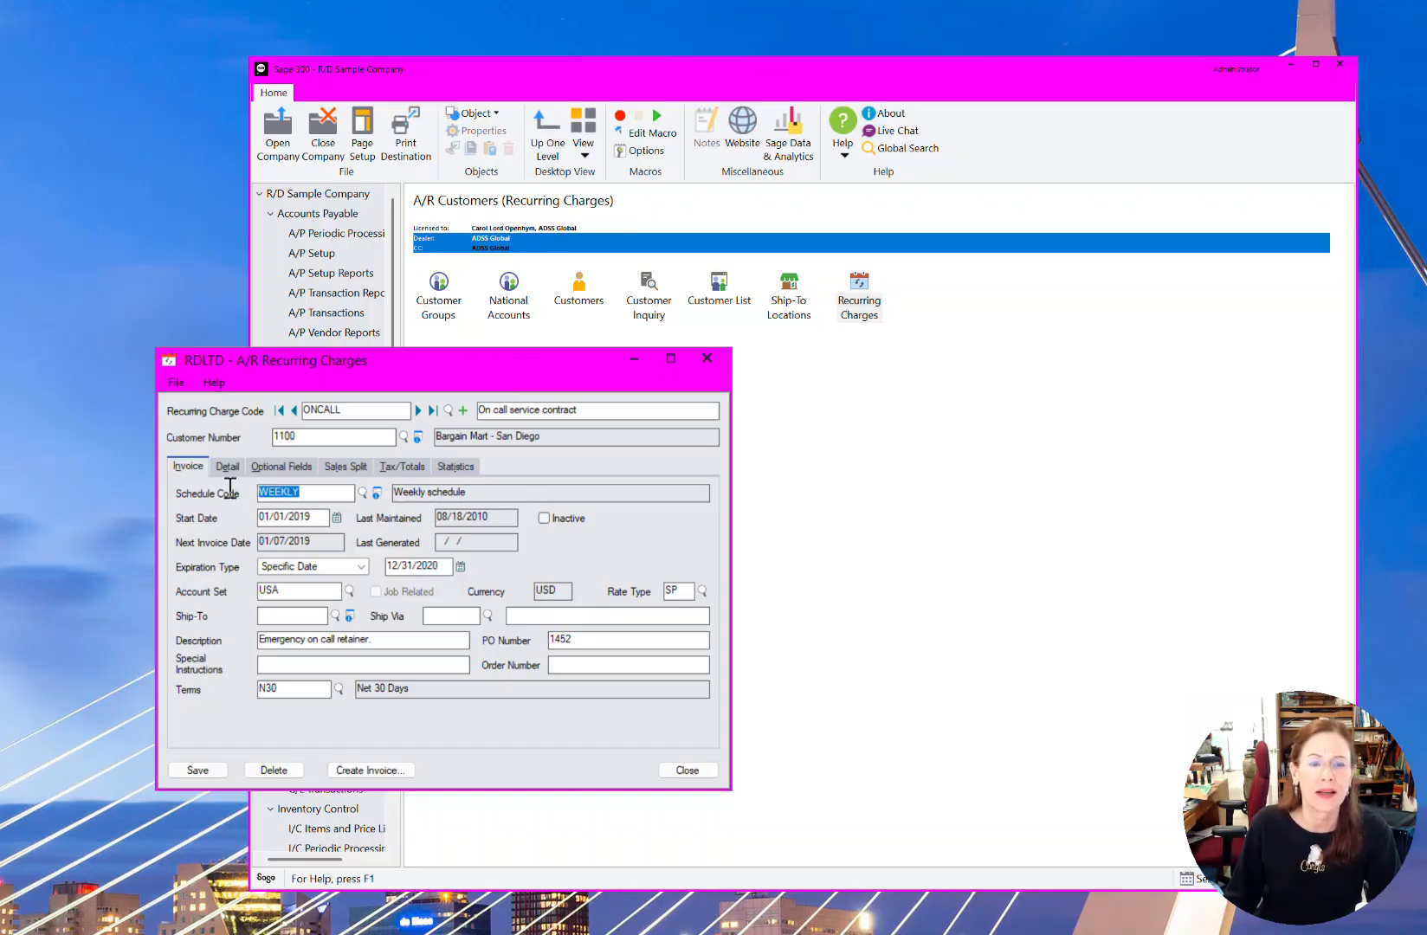
left_click(320, 519)
double_click(319, 519)
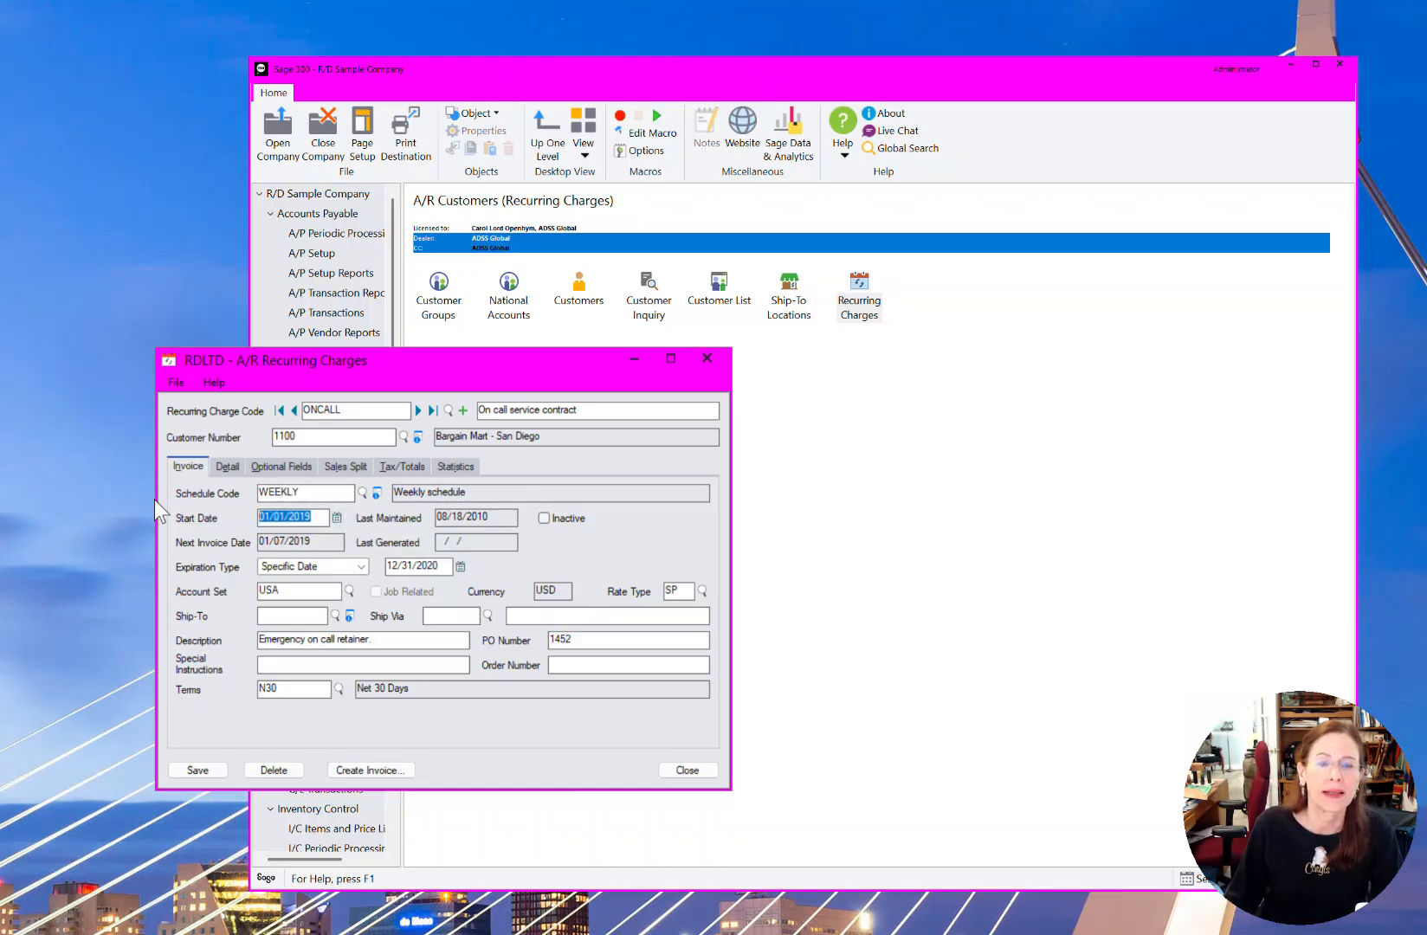
double_click(450, 565)
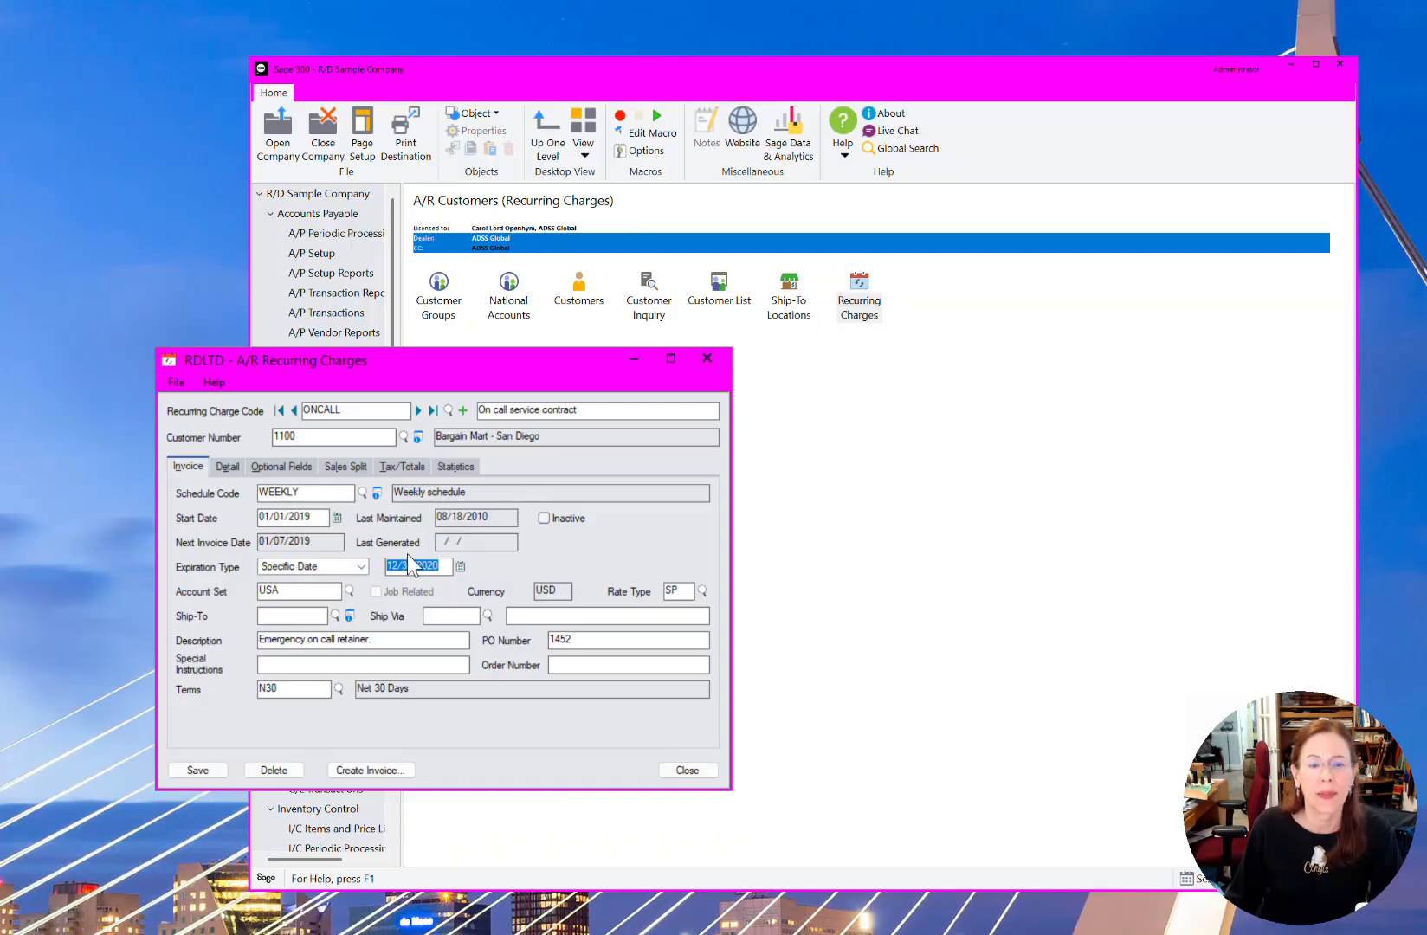
double_click(382, 638)
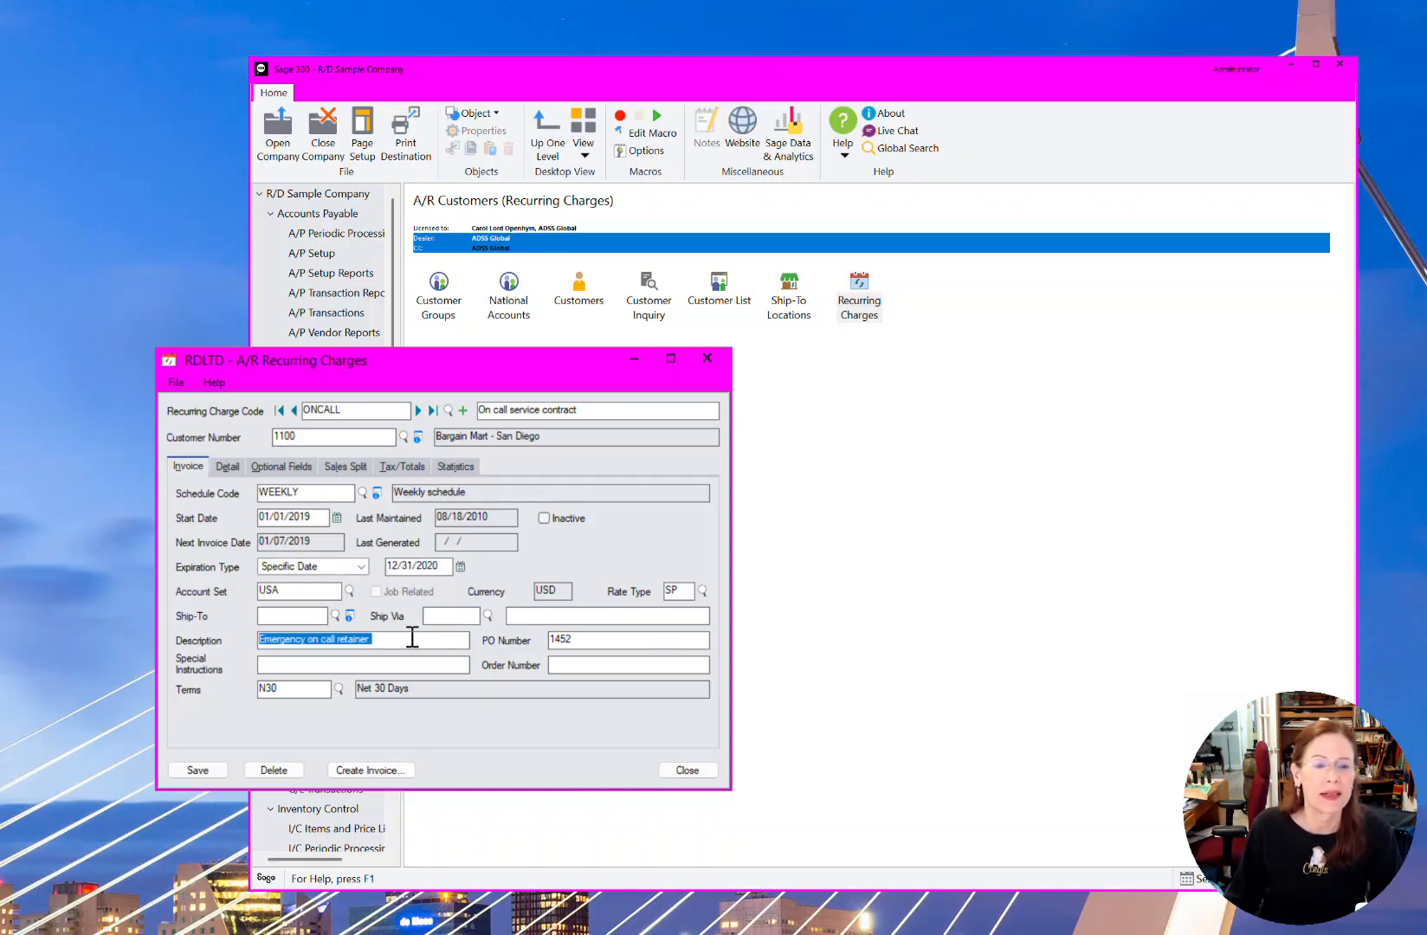
left_click(597, 640)
left_click(420, 647)
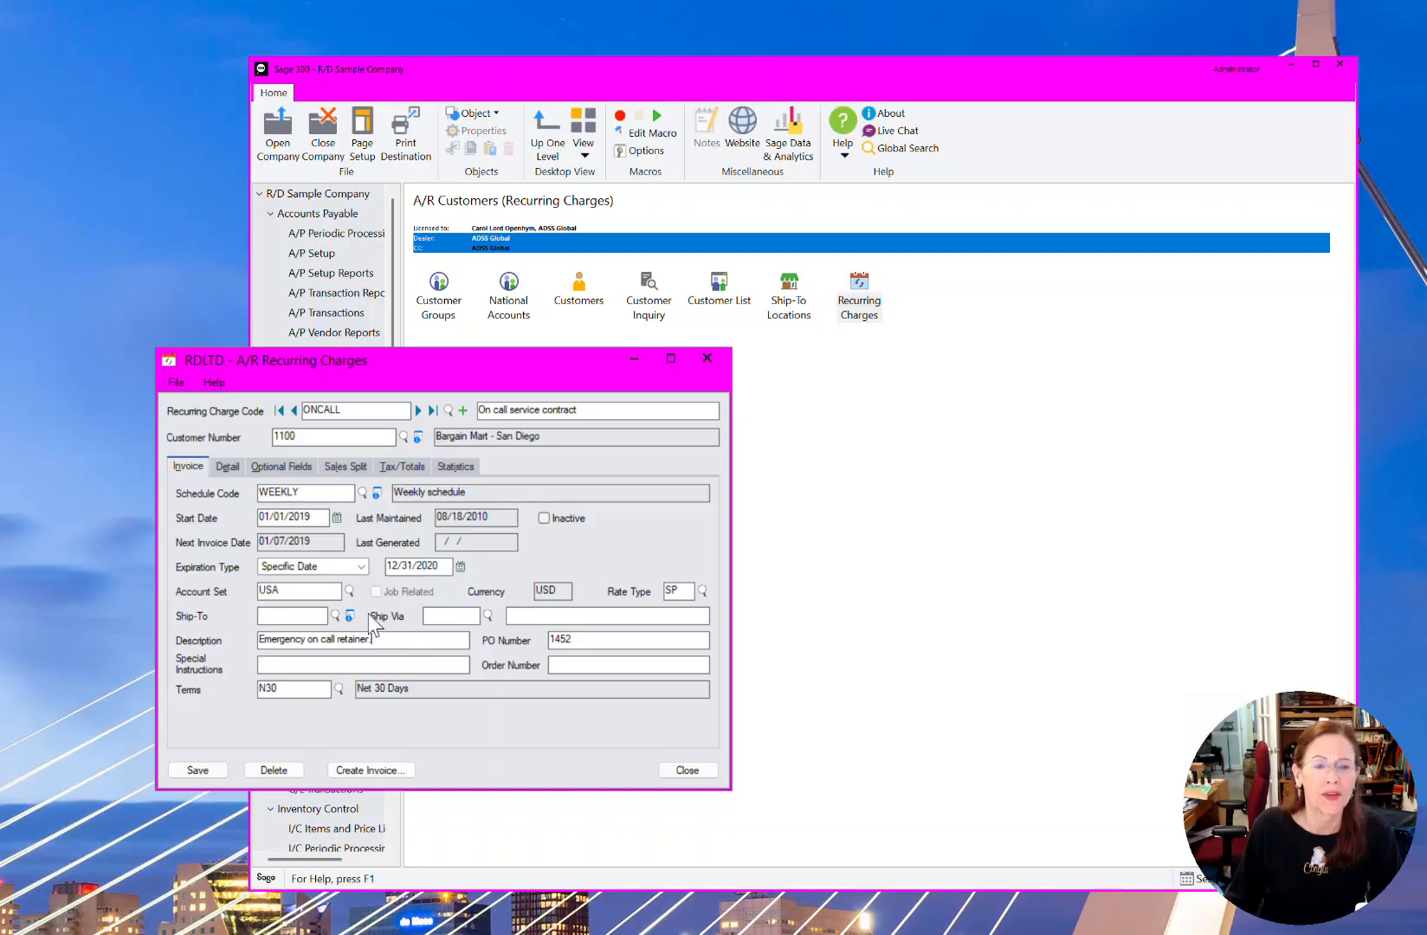
Review the ONCALL charge's distribution detail line, and close the A/R Recurring Charges record
left_click(237, 474)
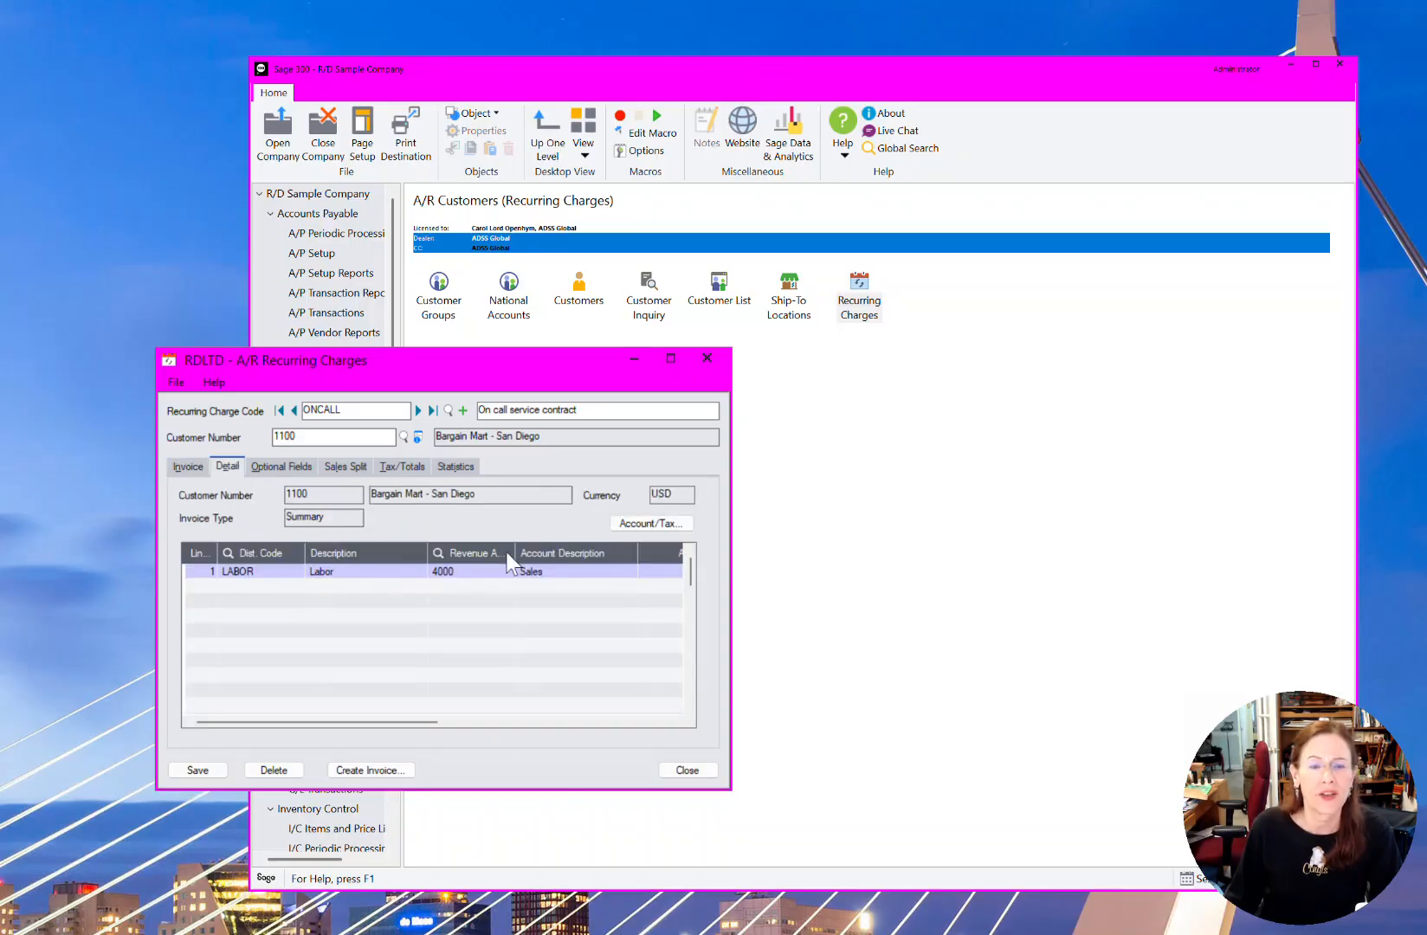
left_click(413, 405)
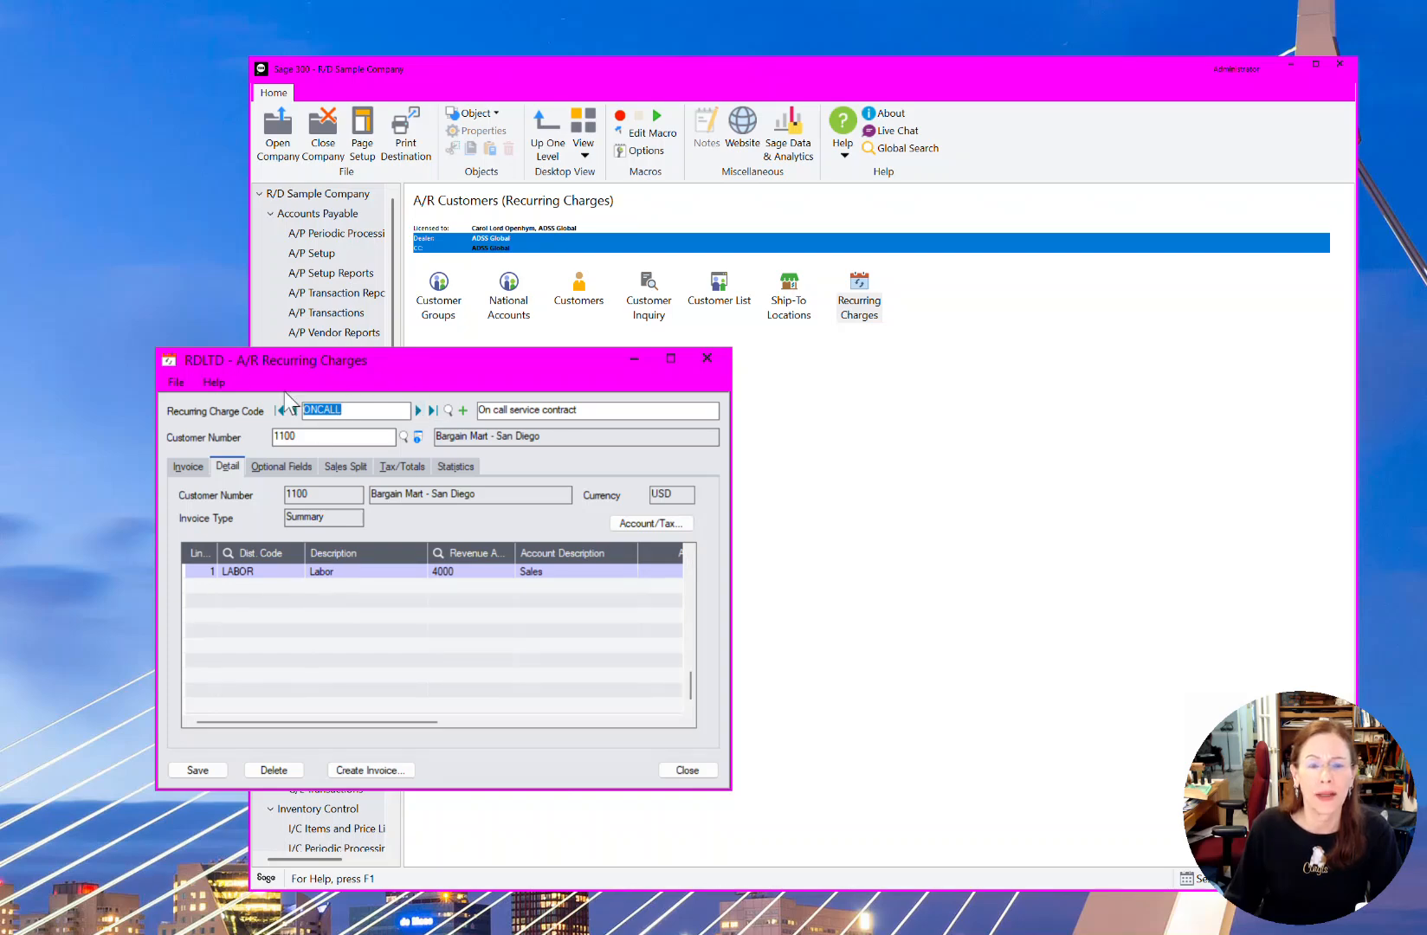
left_click(712, 766)
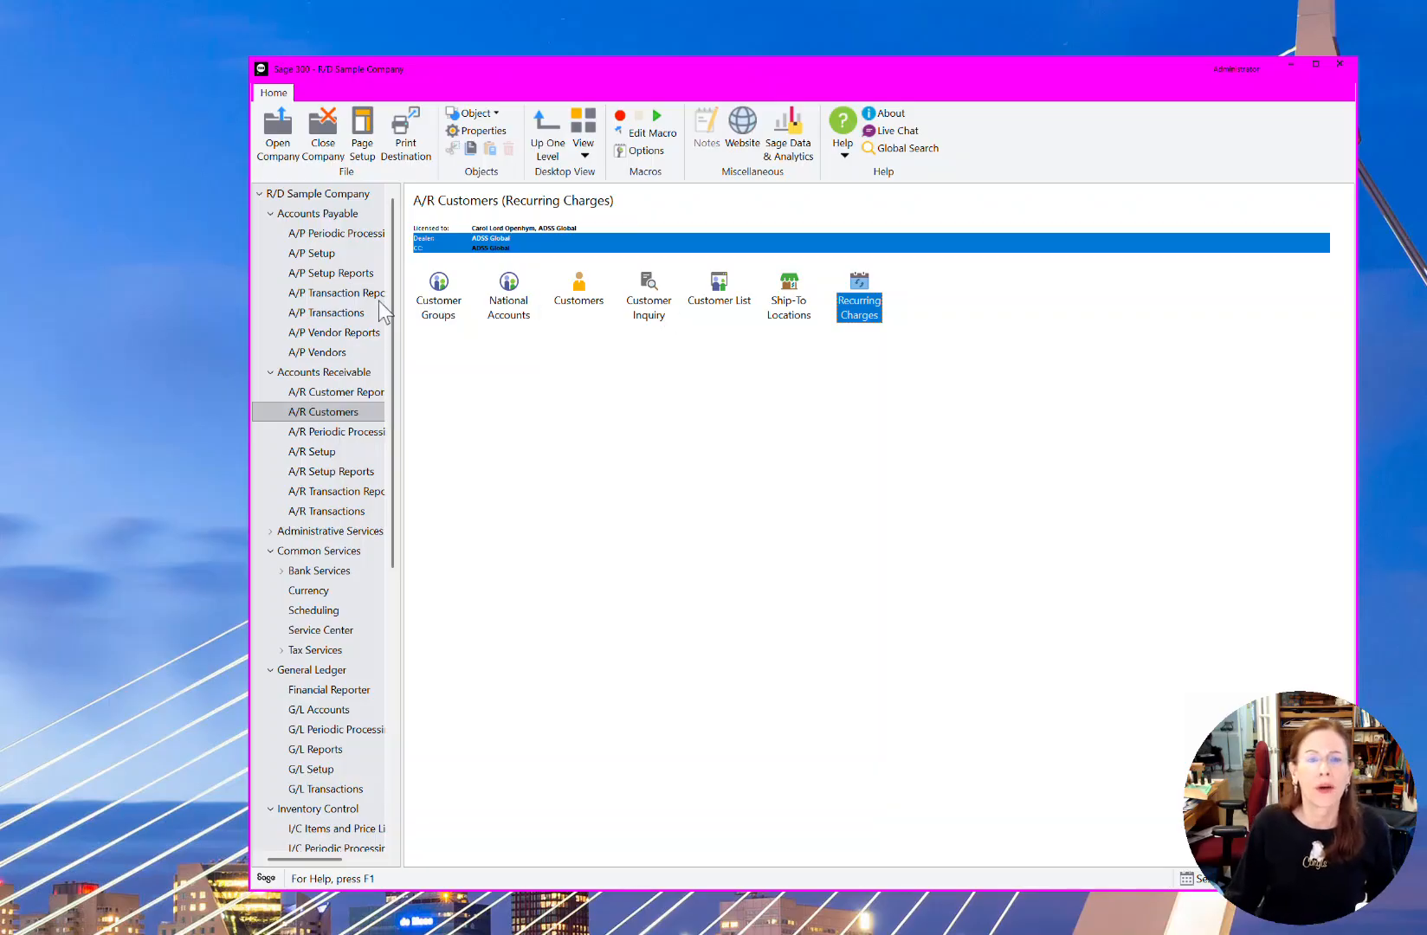
Locate the Create Recurring Payable Batch function in A/P Periodic Processing
left_click(350, 234)
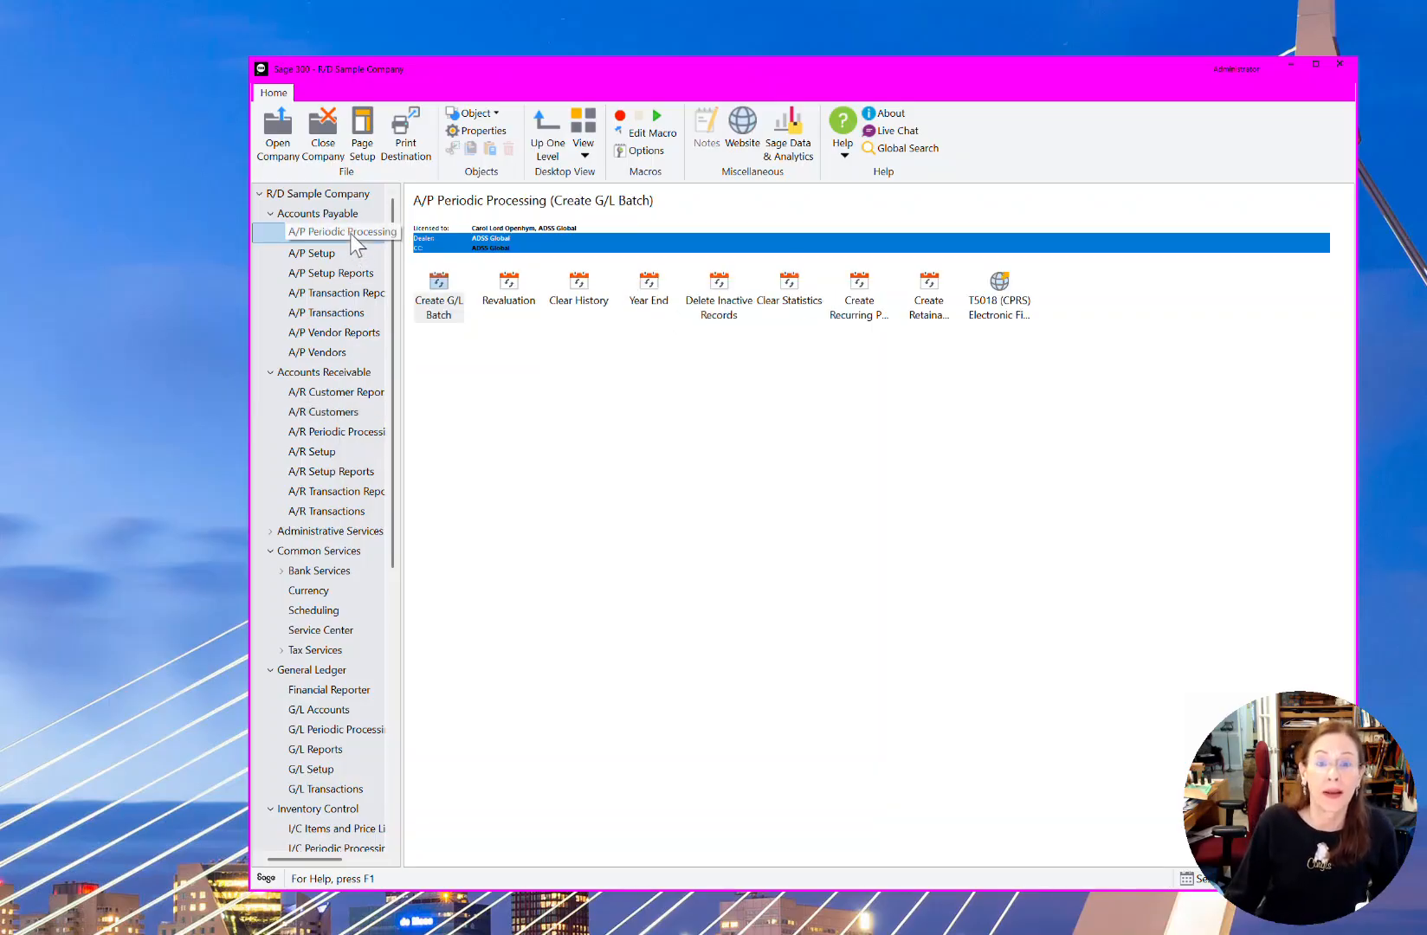
left_click(873, 317)
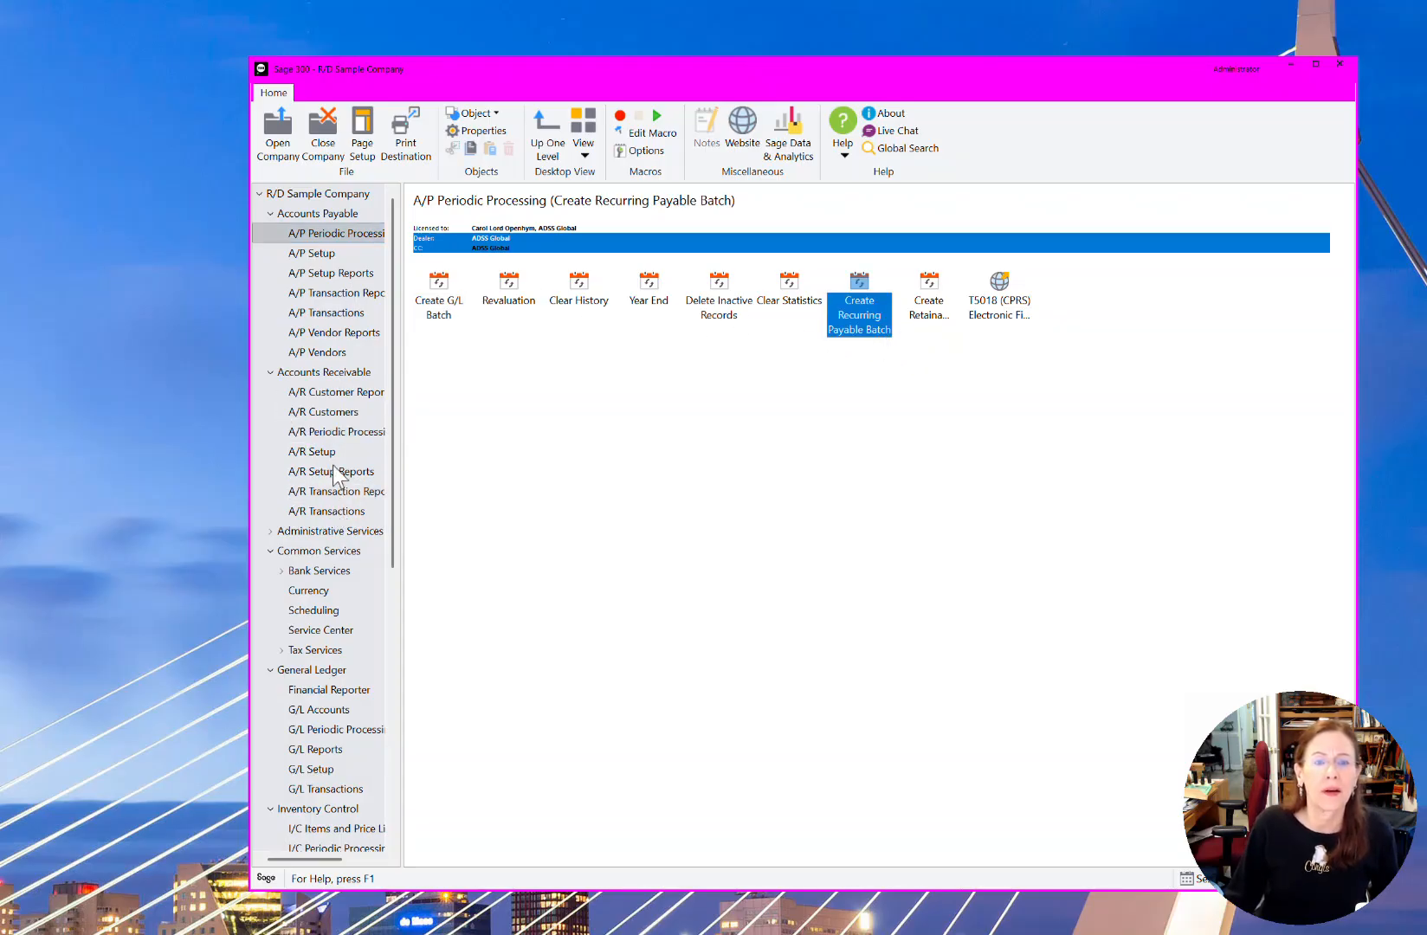
Open Create Recurring Charge Batch in A/R Periodic Processing and set the run date to 12/31/2019
left_click(345, 431)
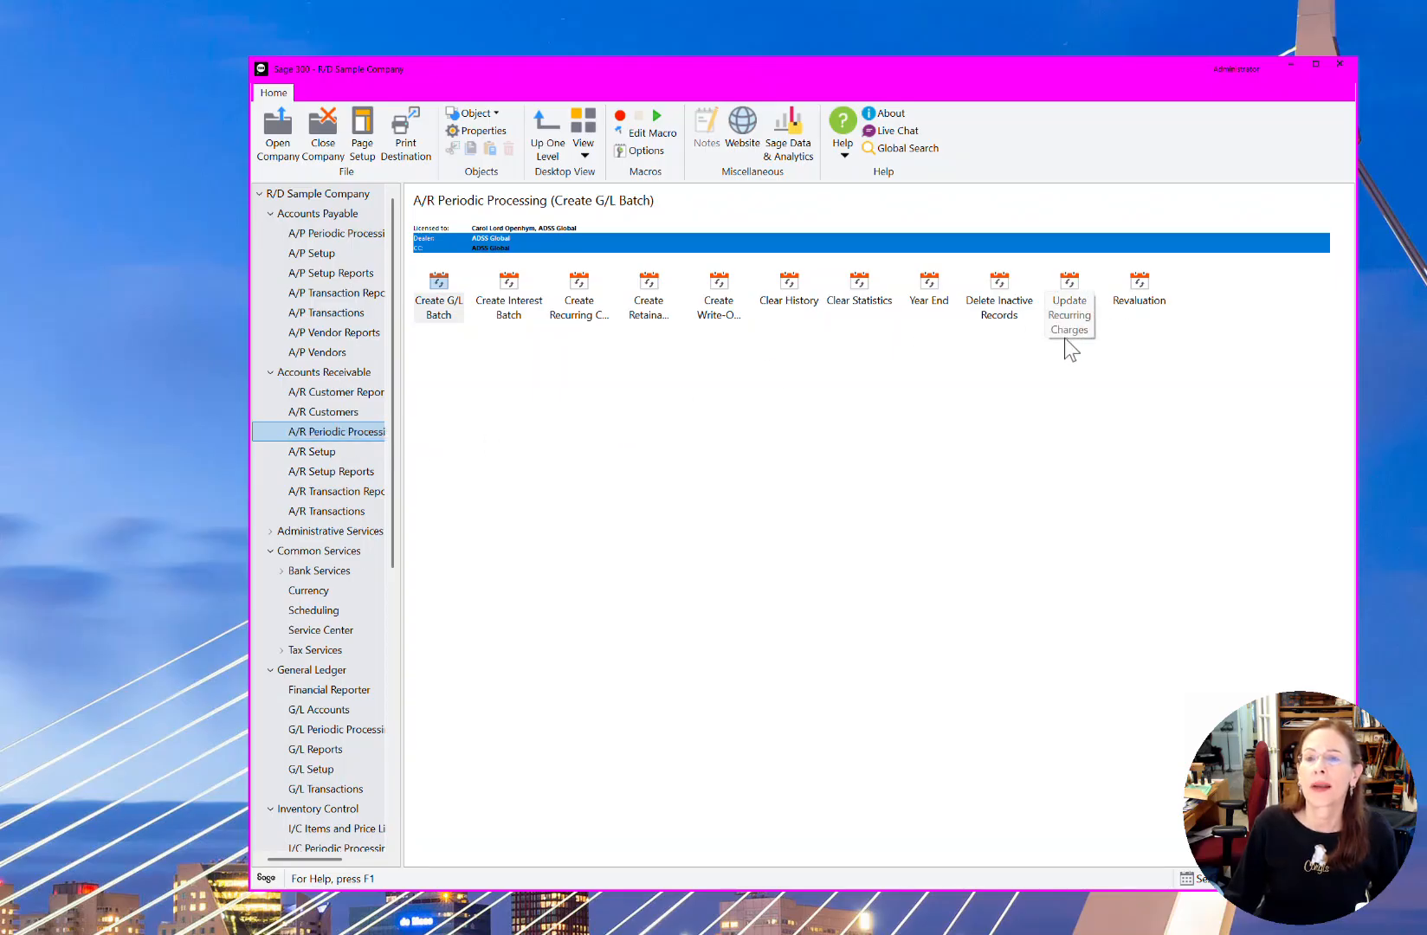
left_click(582, 309)
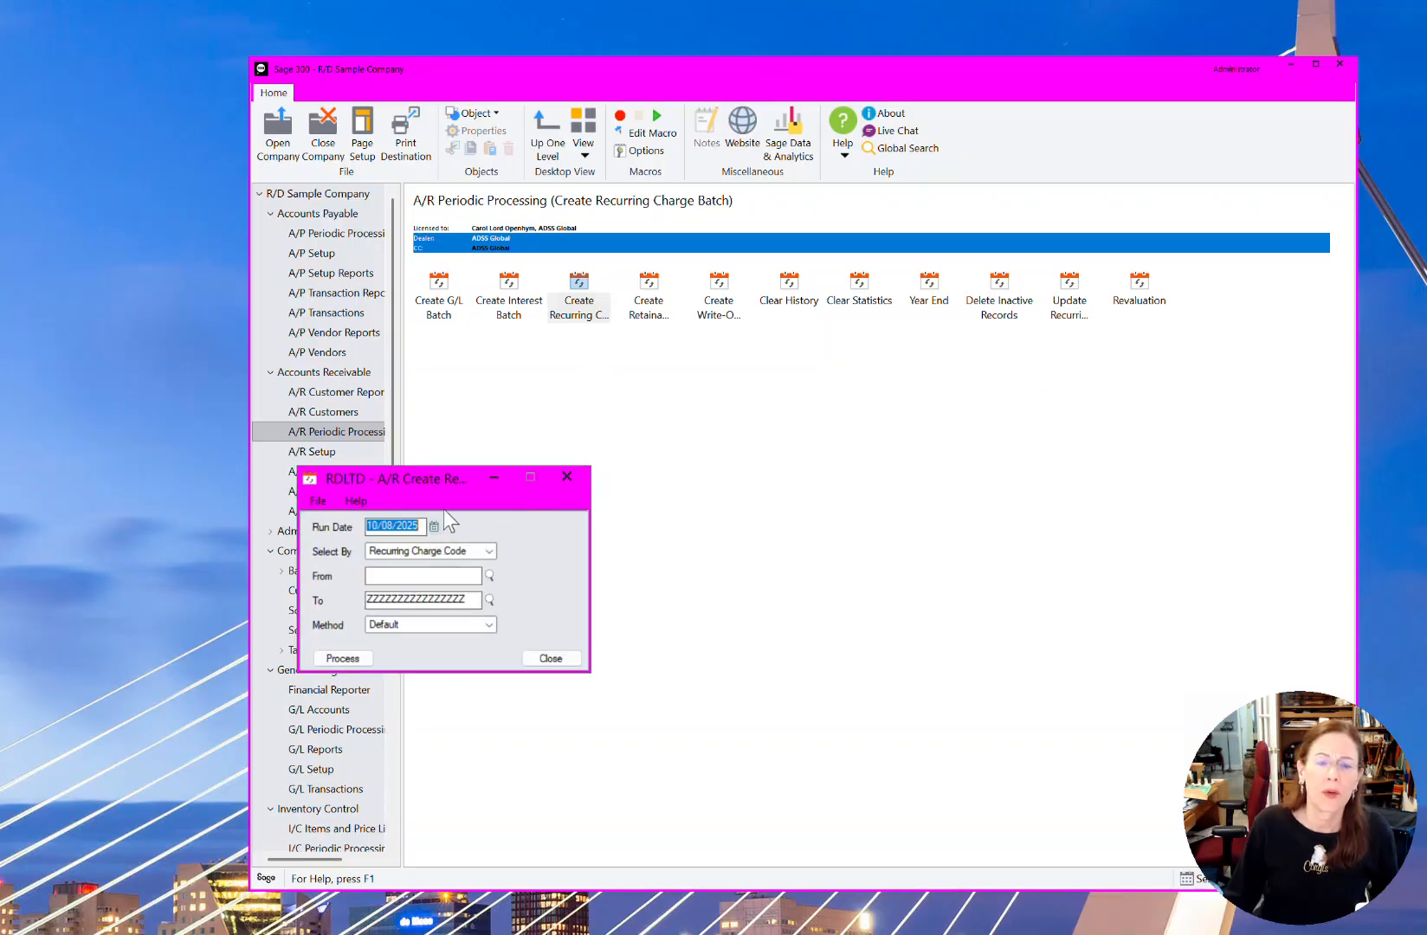
left_click_drag(451, 482, 752, 344)
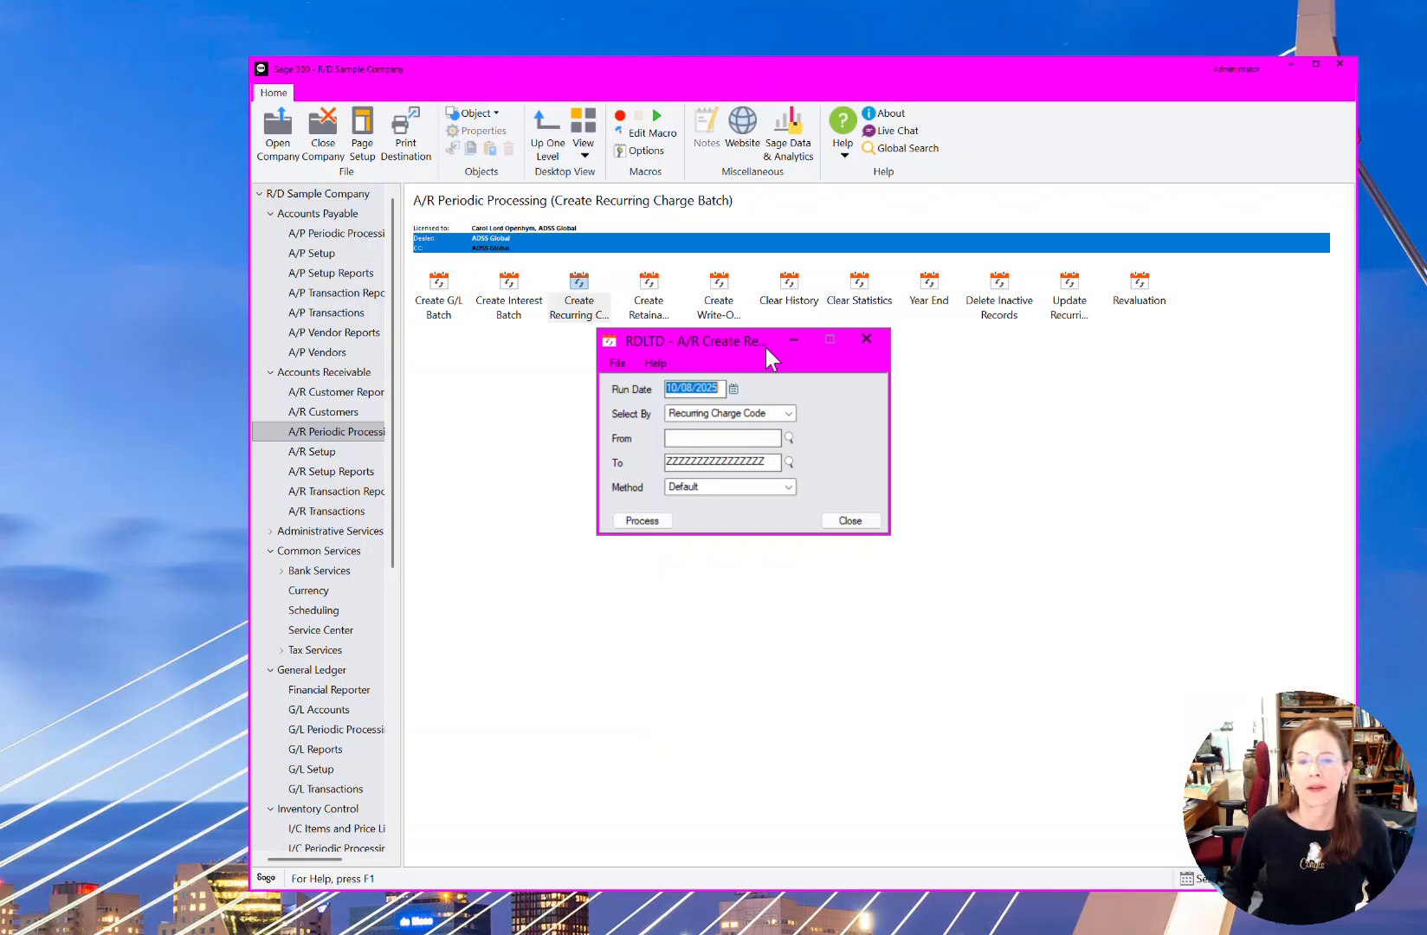
type("12/31/")
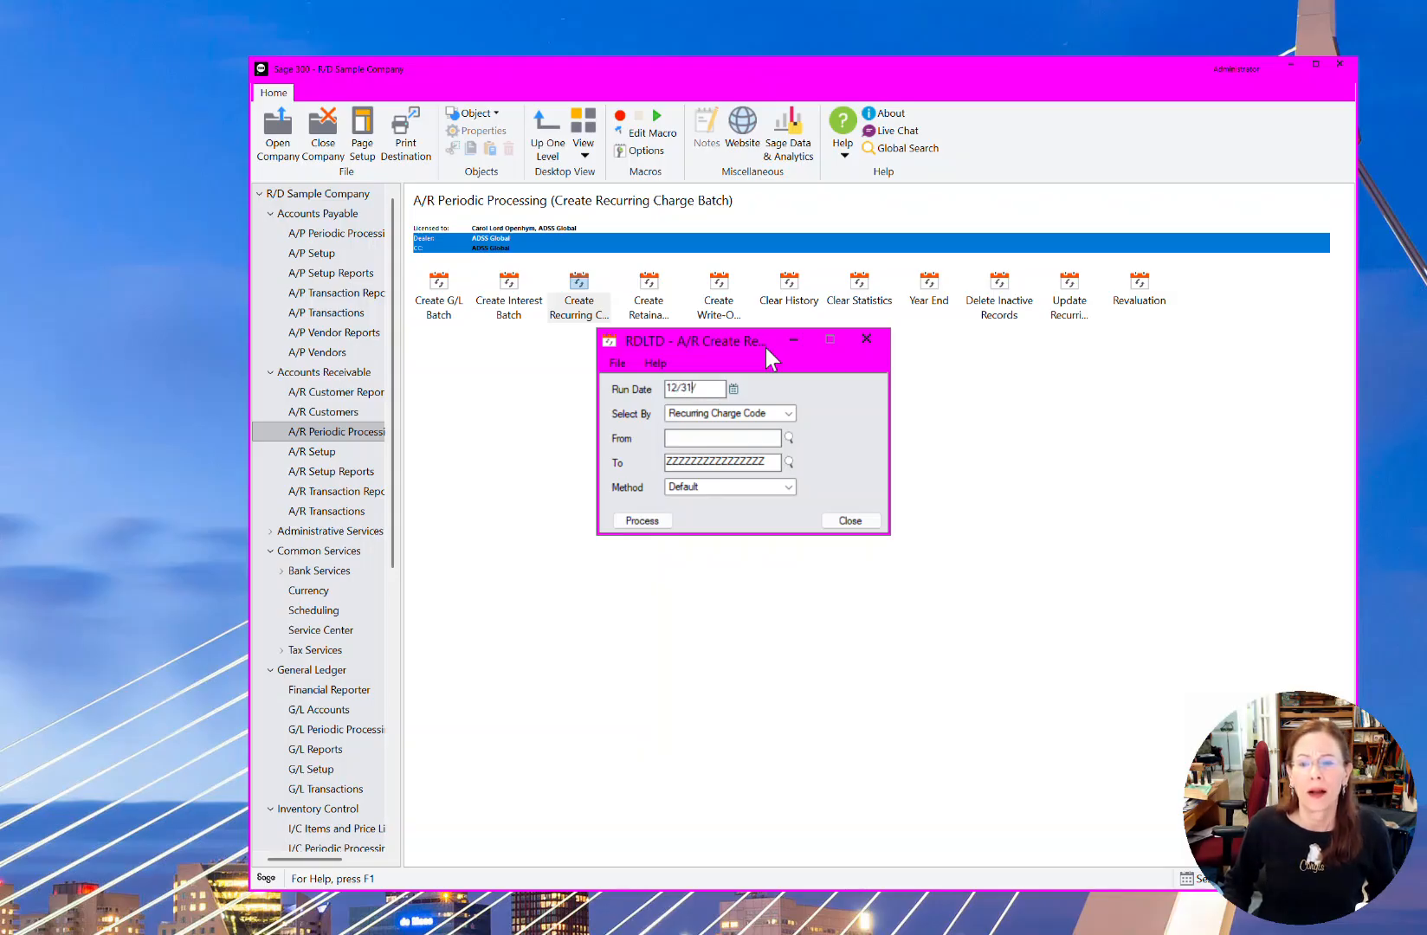
type("2019")
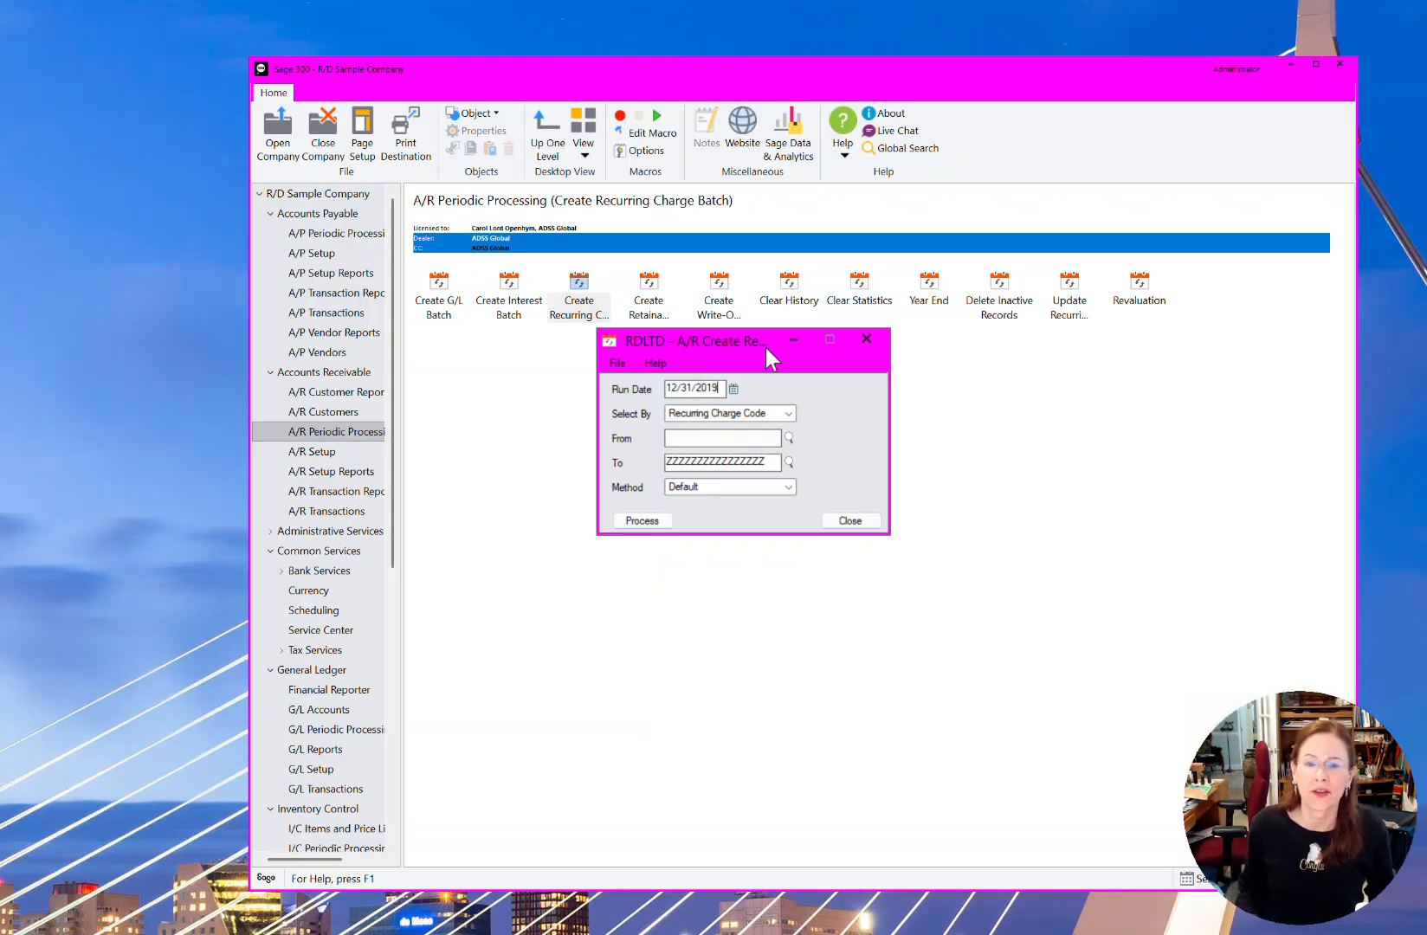
Set the recurring charge batch method to Create a New Batch and process it for all recurring charge codes
key("Tab")
key("Tab")
key("Tab")
key("Tab")
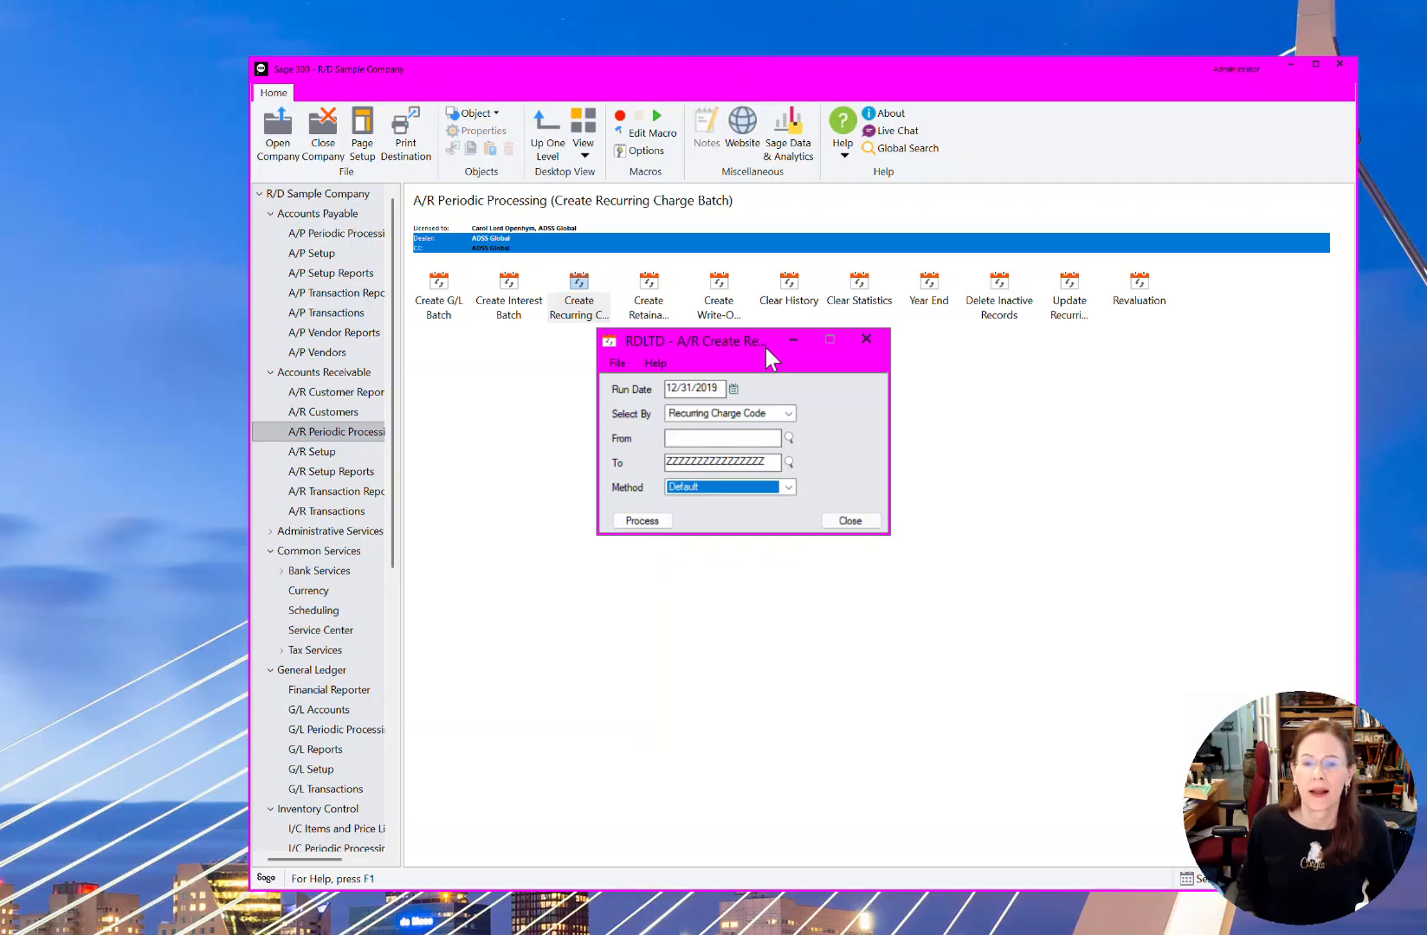
key("Down")
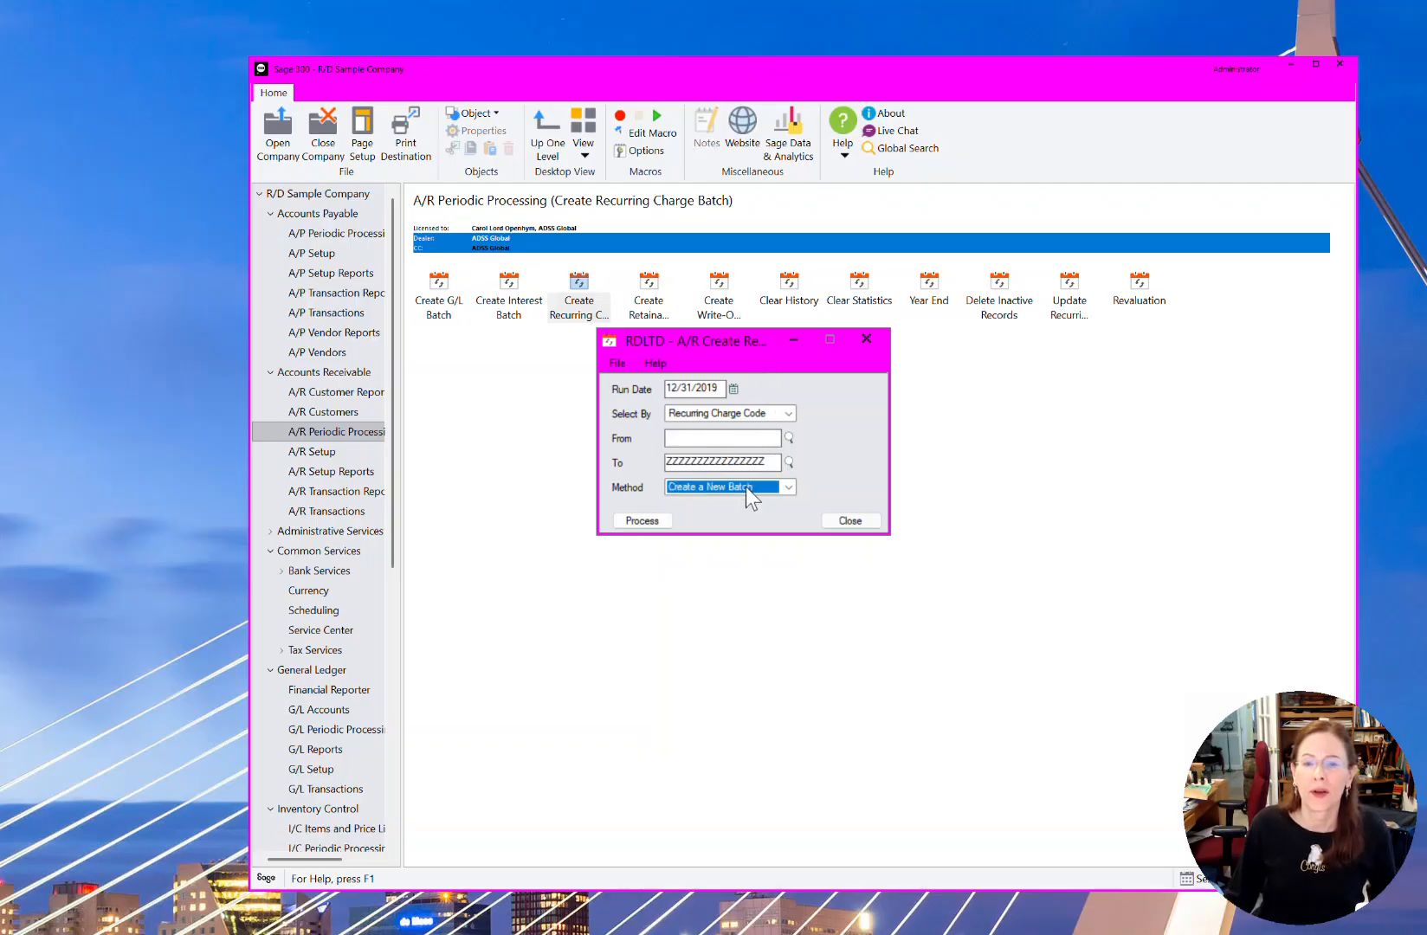
left_click(670, 517)
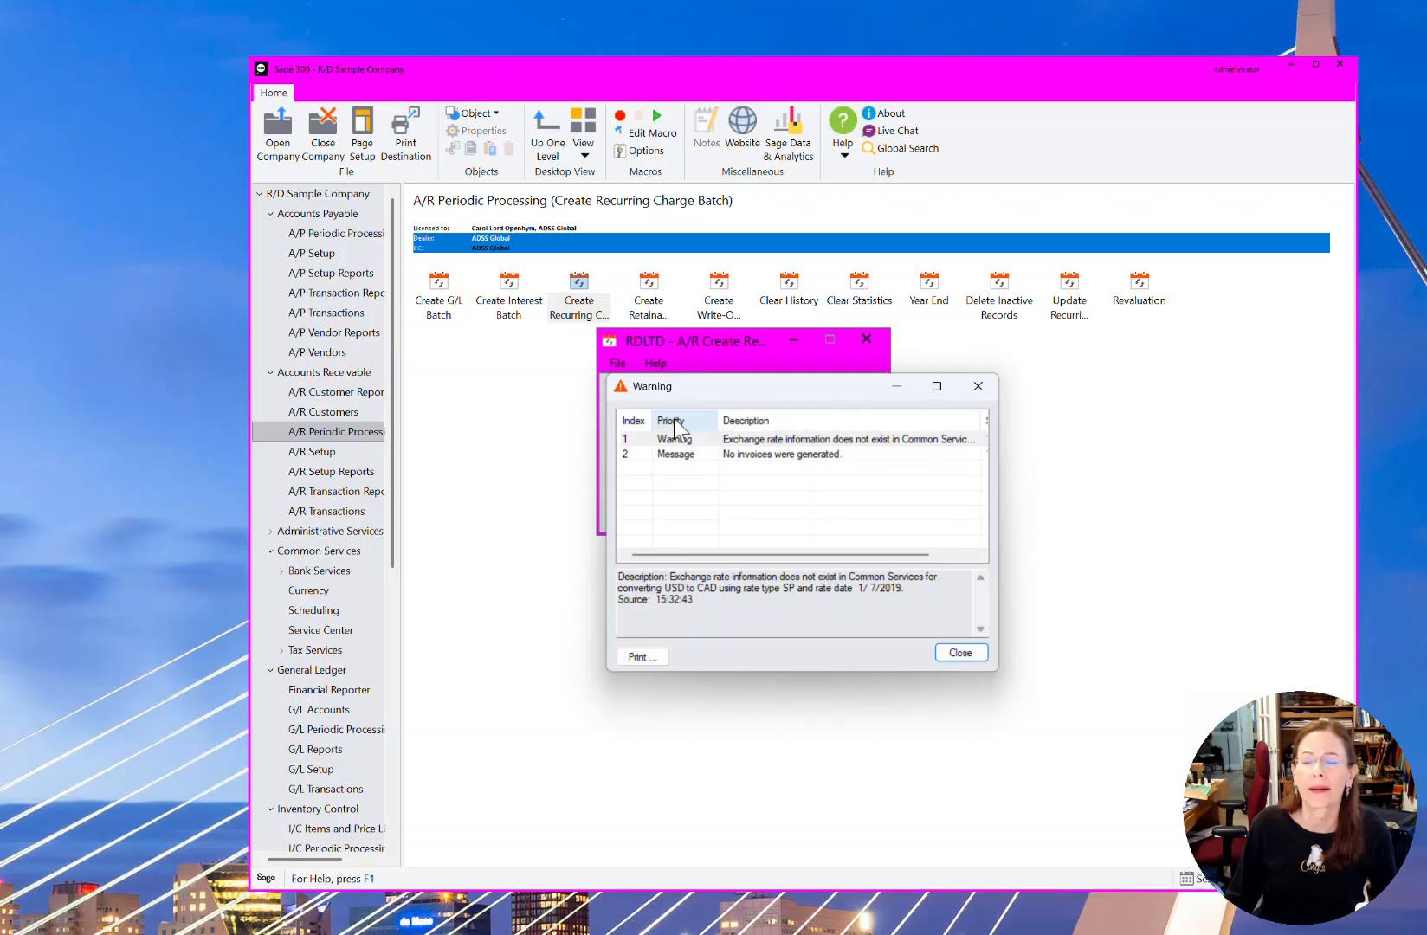
Examine the details of each processing message, and close the message list and the Create Recurring Charge Batch window
left_click(861, 438)
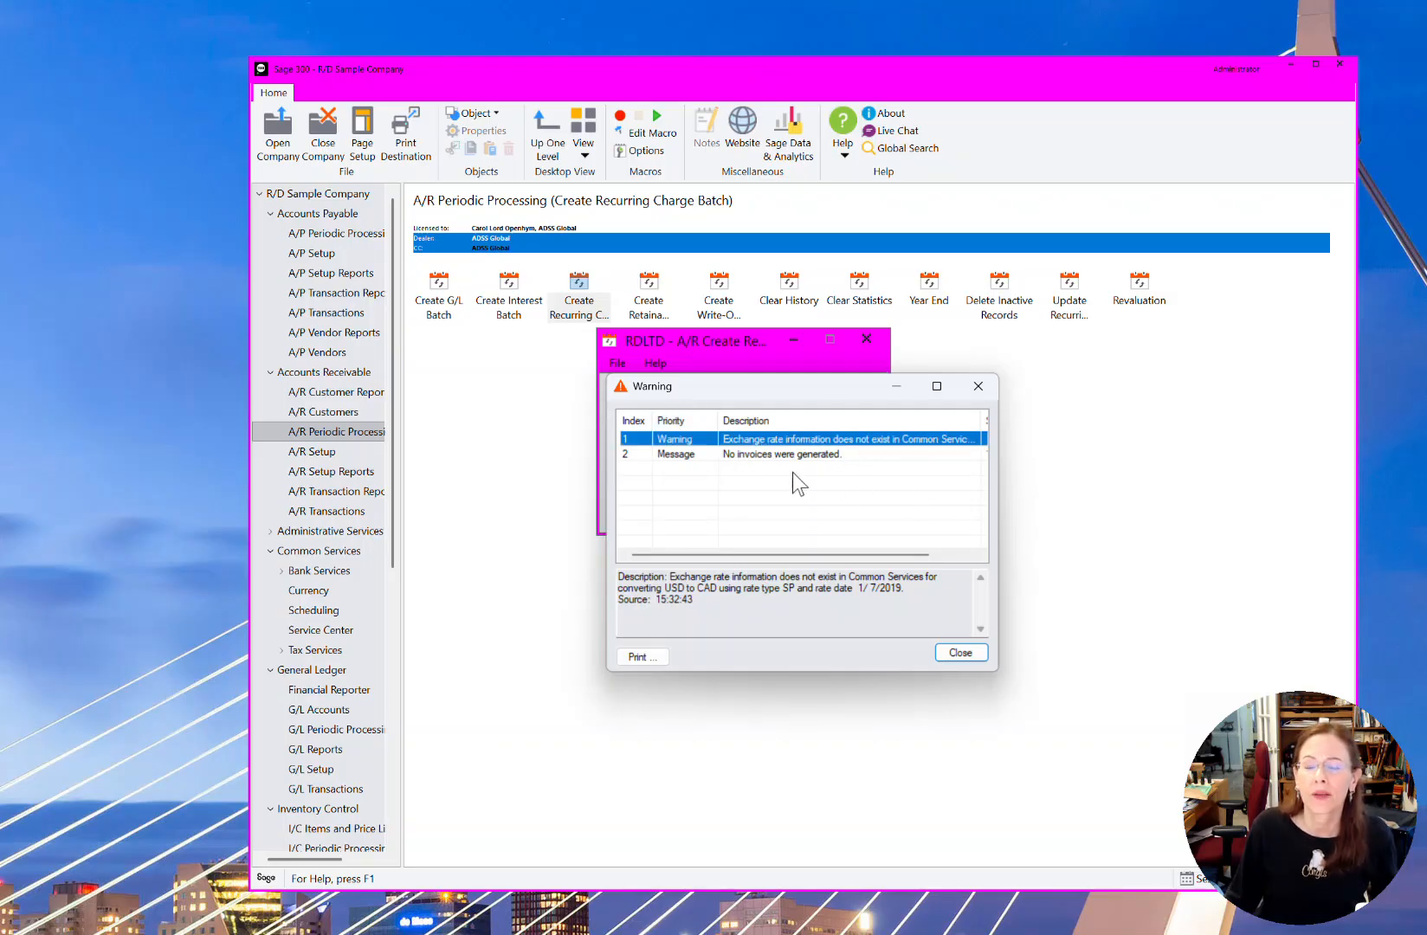
left_click(797, 454)
left_click(798, 437)
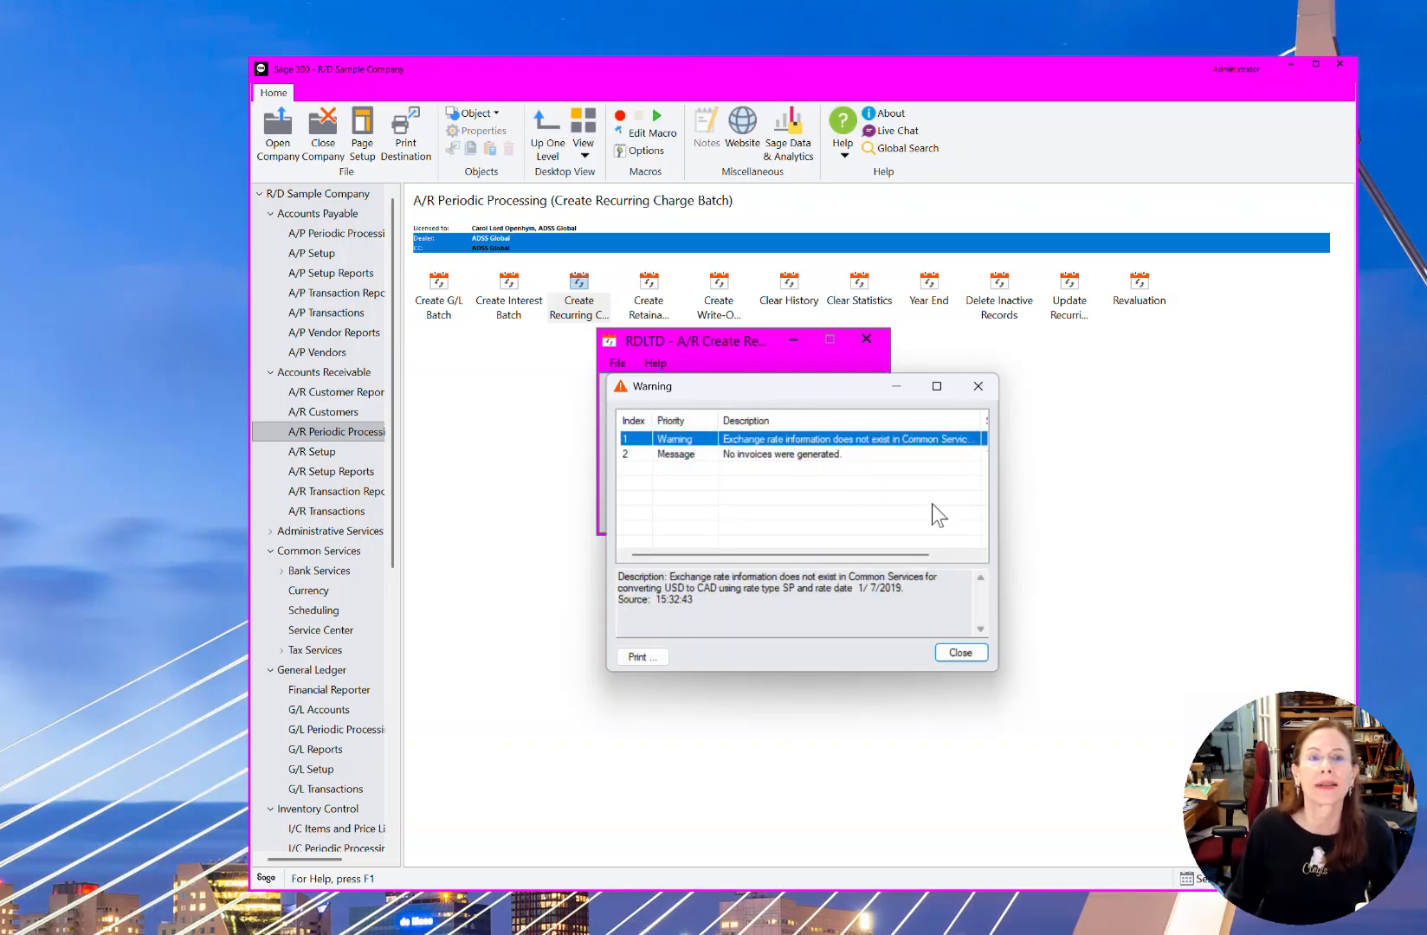
left_click(960, 652)
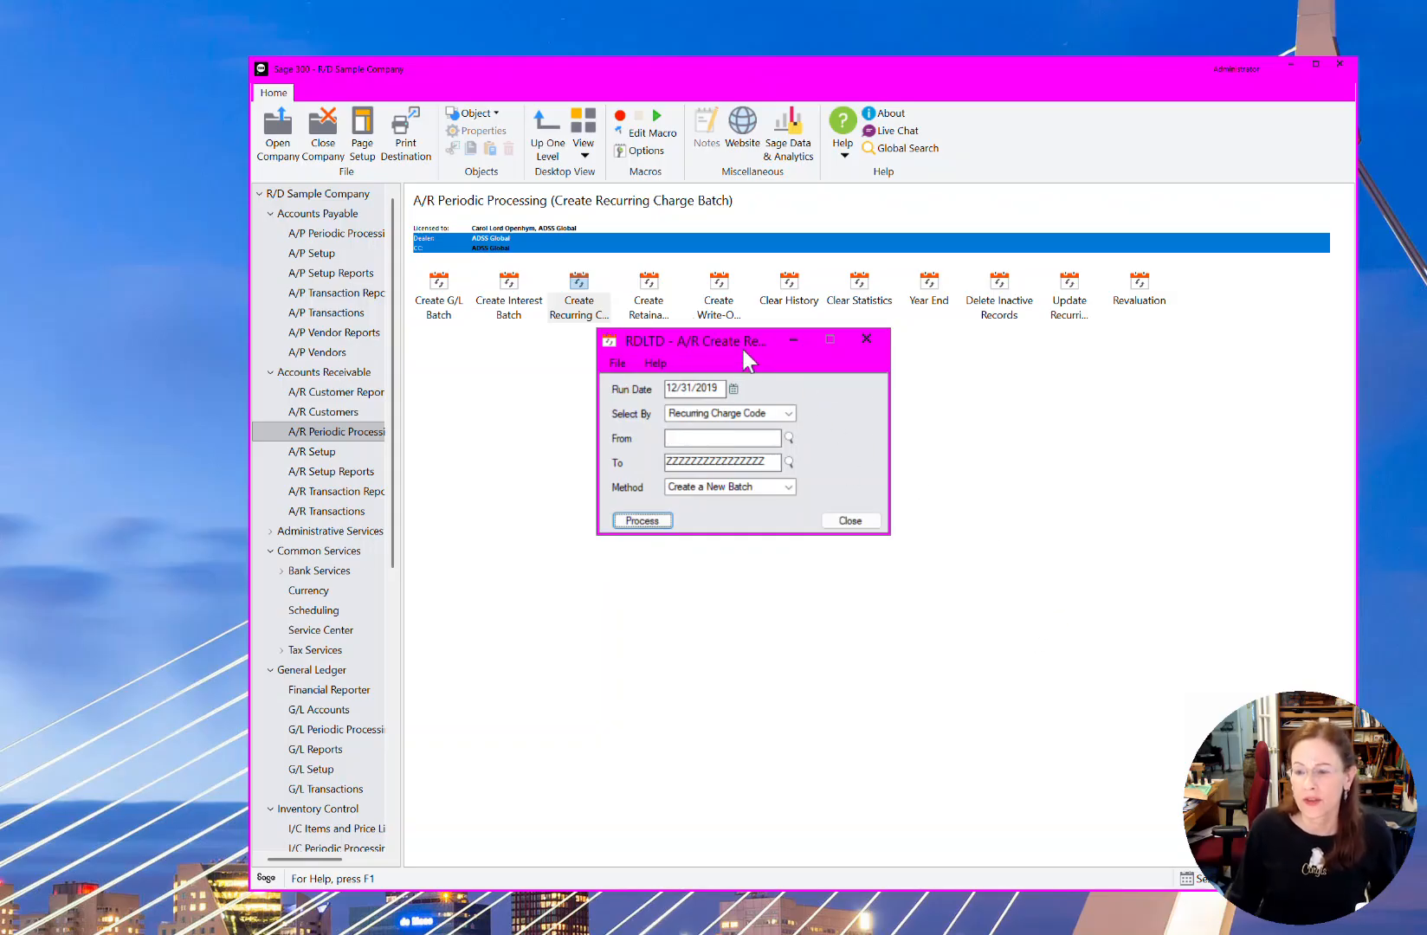
left_click(834, 521)
left_click(845, 521)
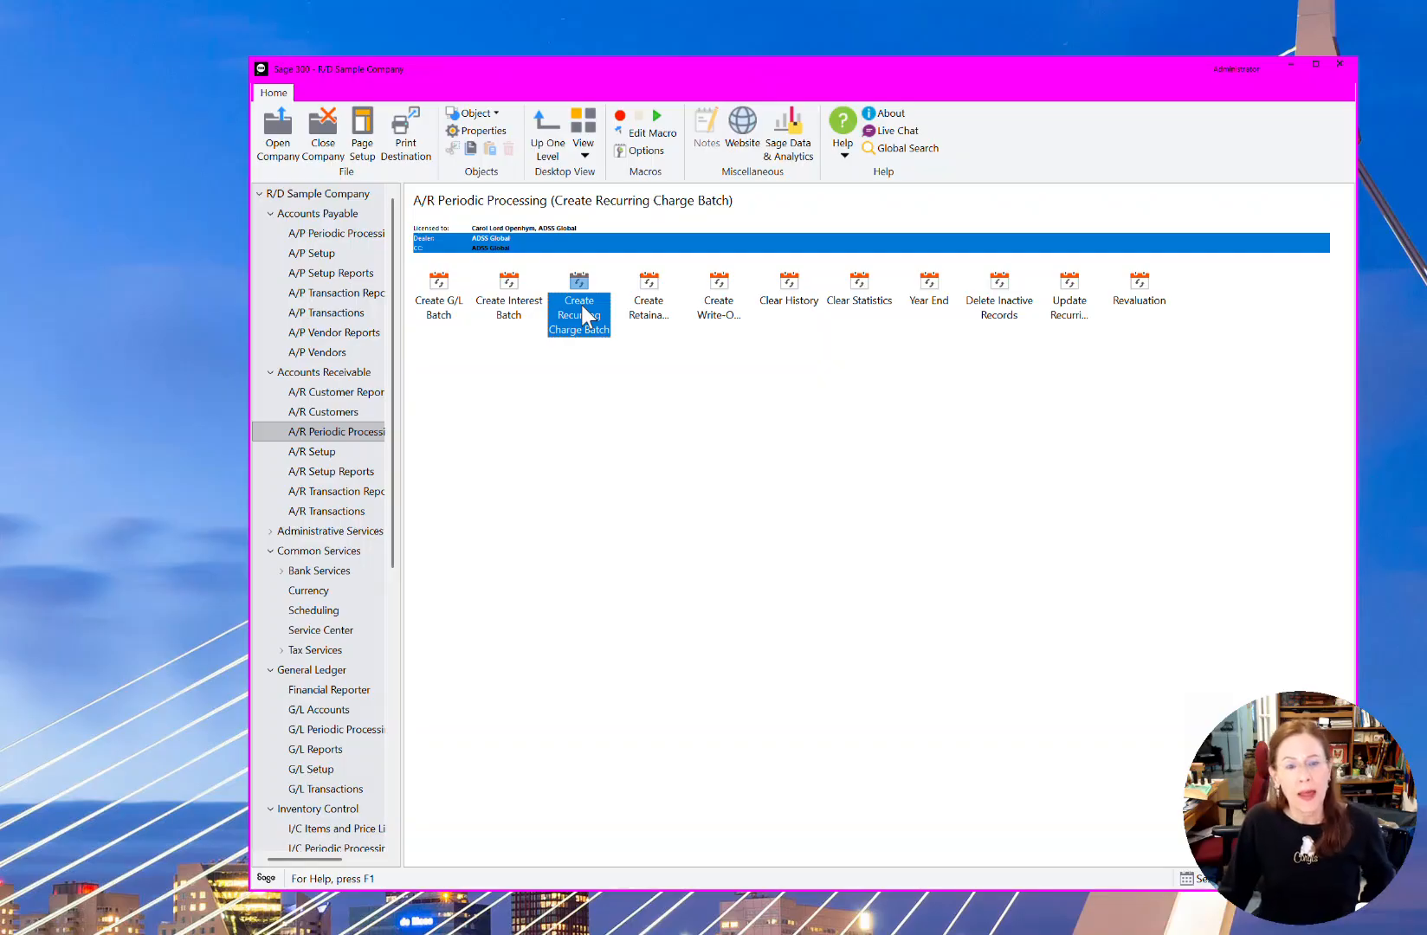
Open Recurring Entries in G/L Setup and review the existing BANKCHARGE and BANKCHARGE2 entries
left_click(331, 672)
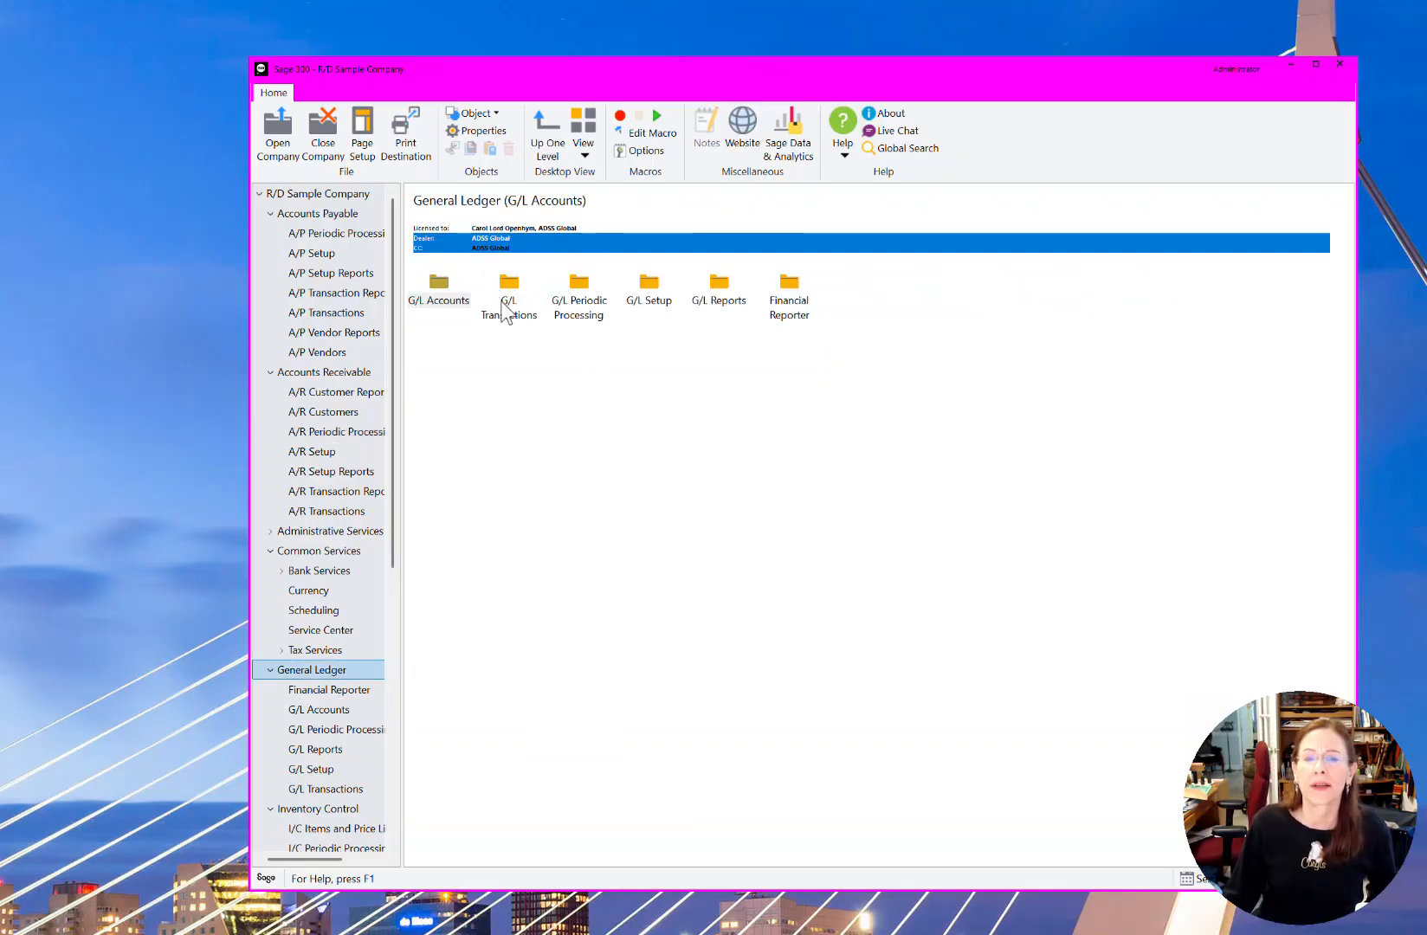
double_click(643, 286)
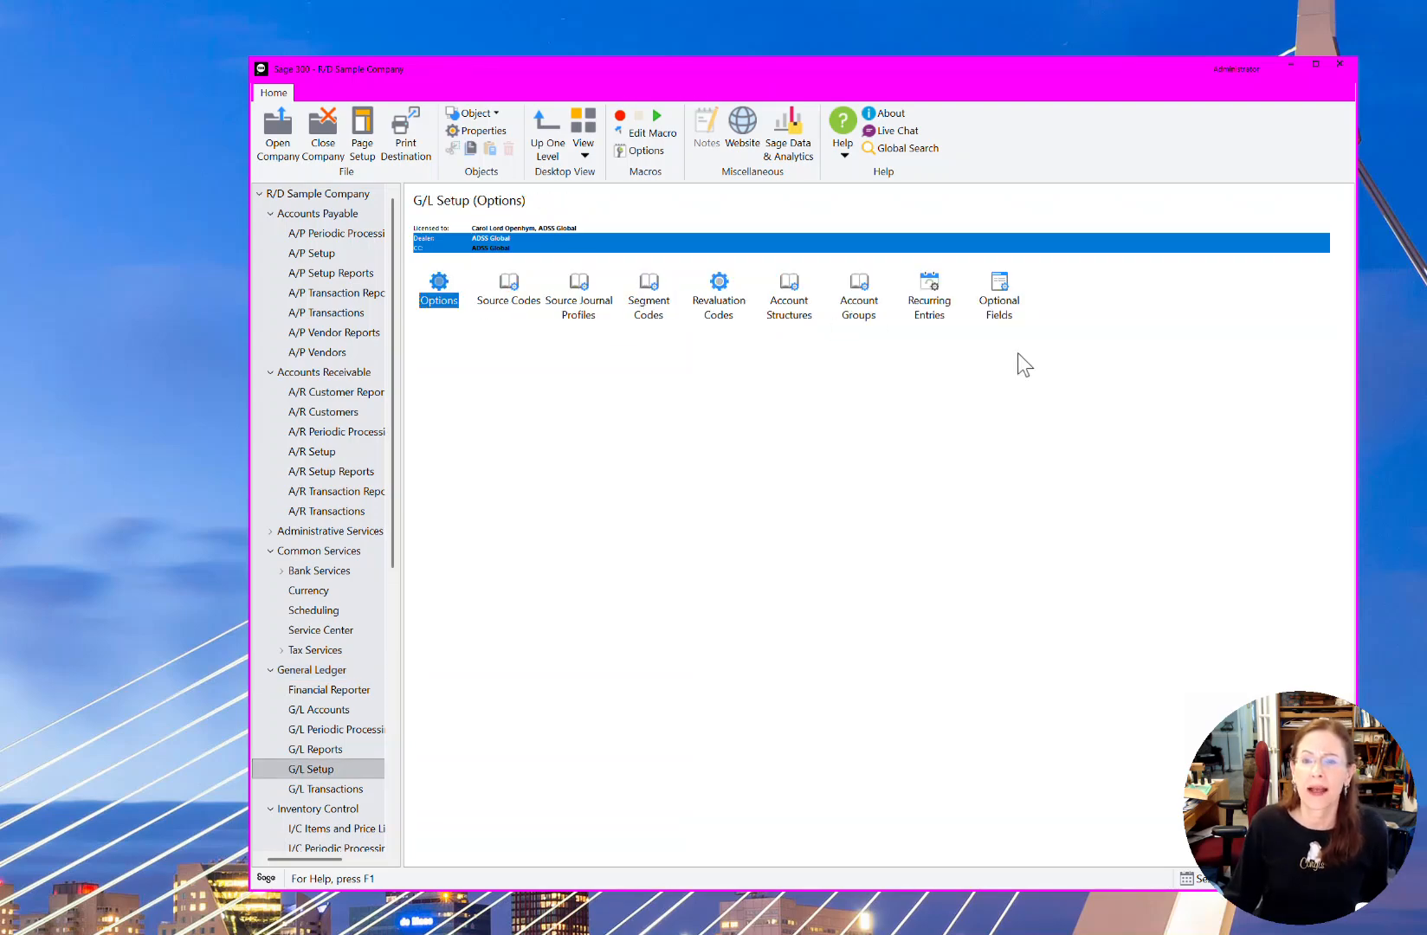
left_click(929, 312)
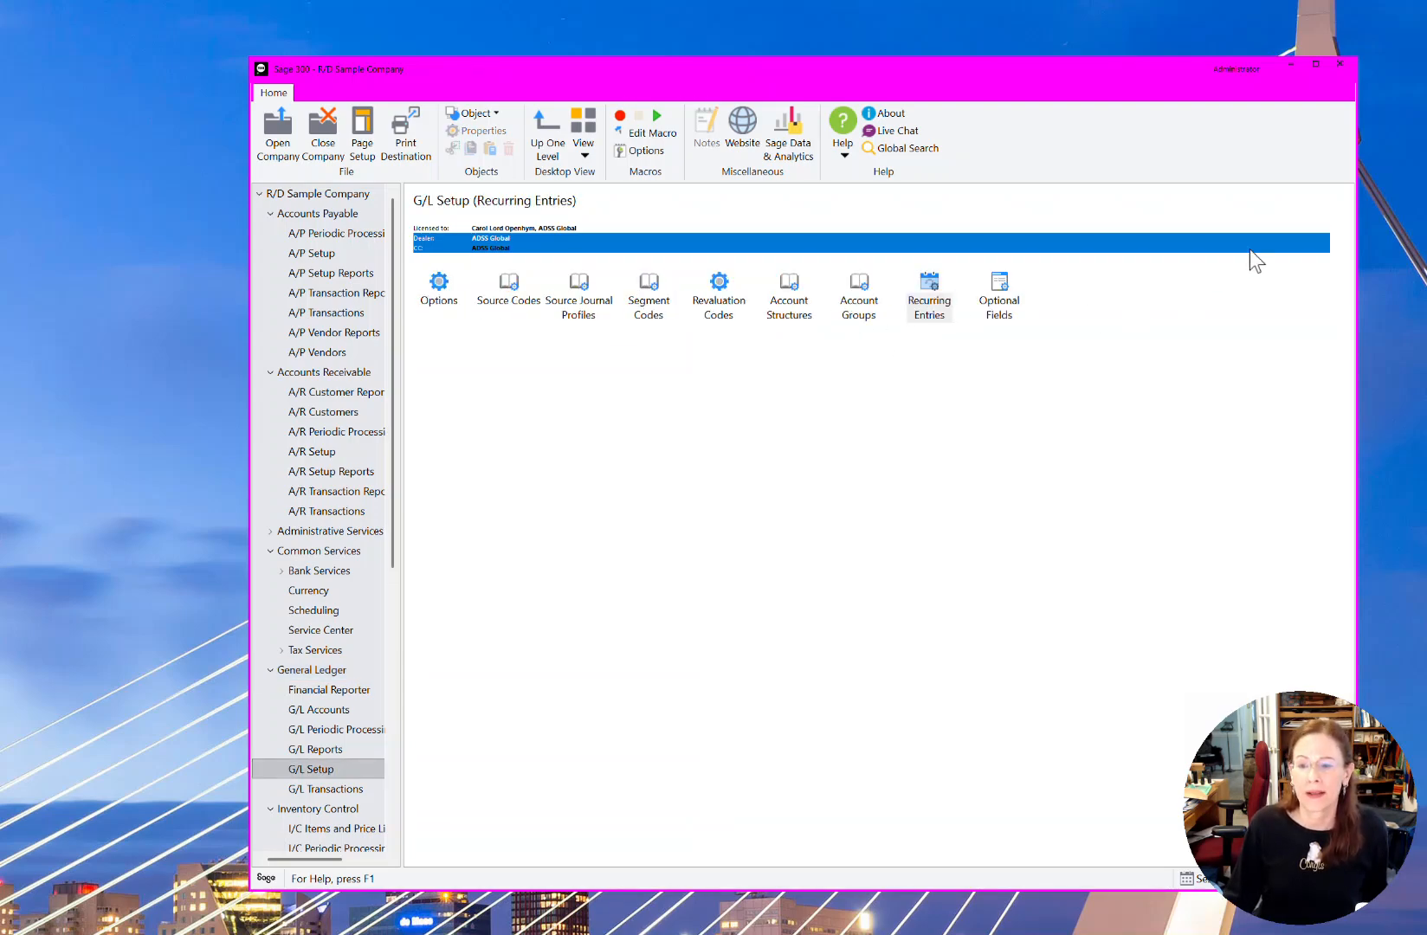
double_click(950, 293)
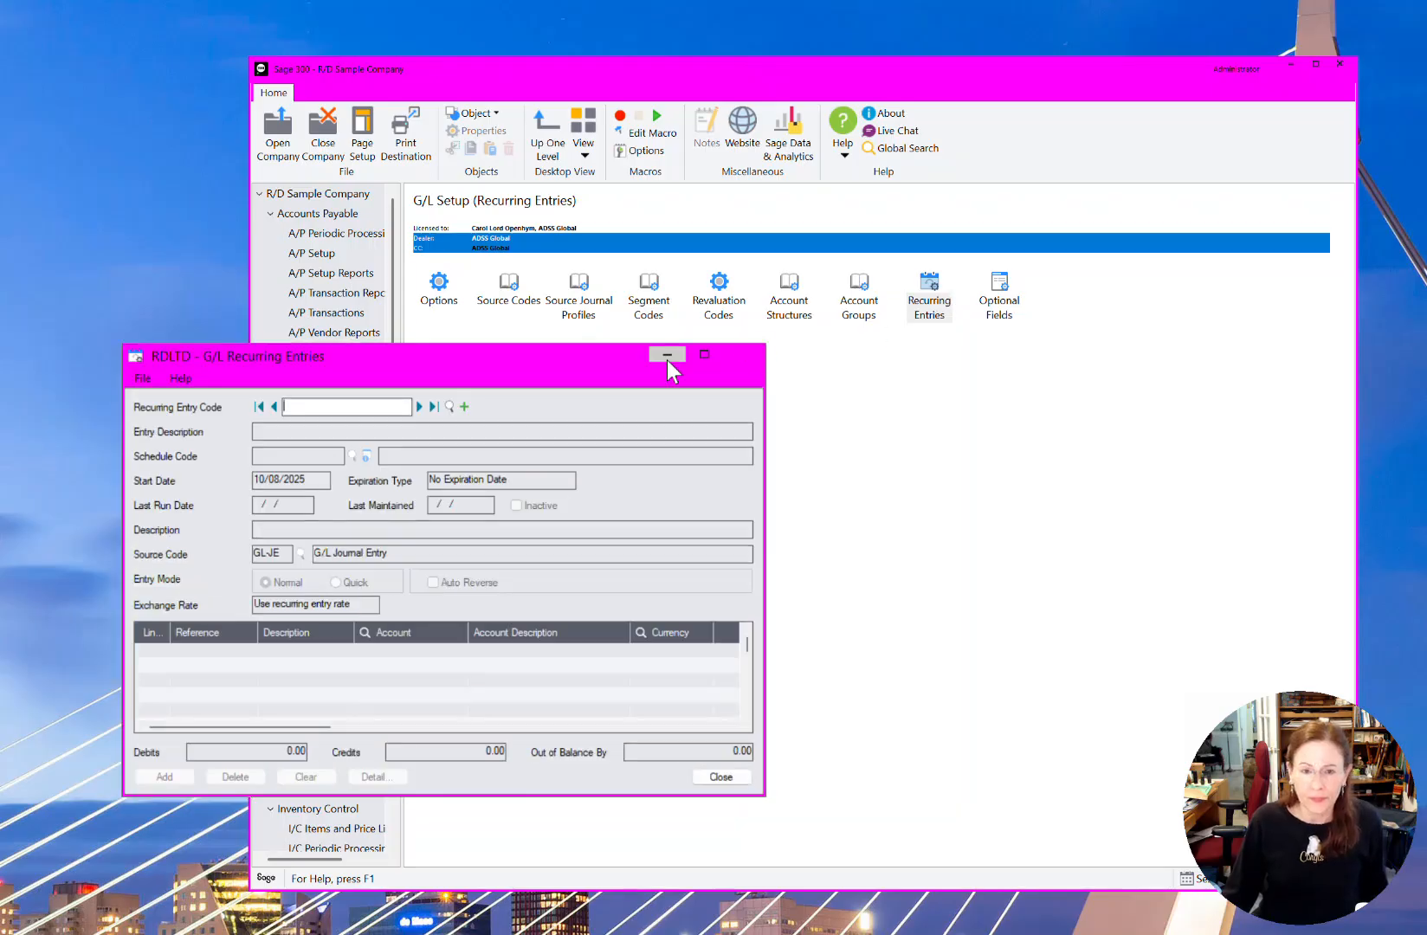
left_click_drag(449, 352, 782, 213)
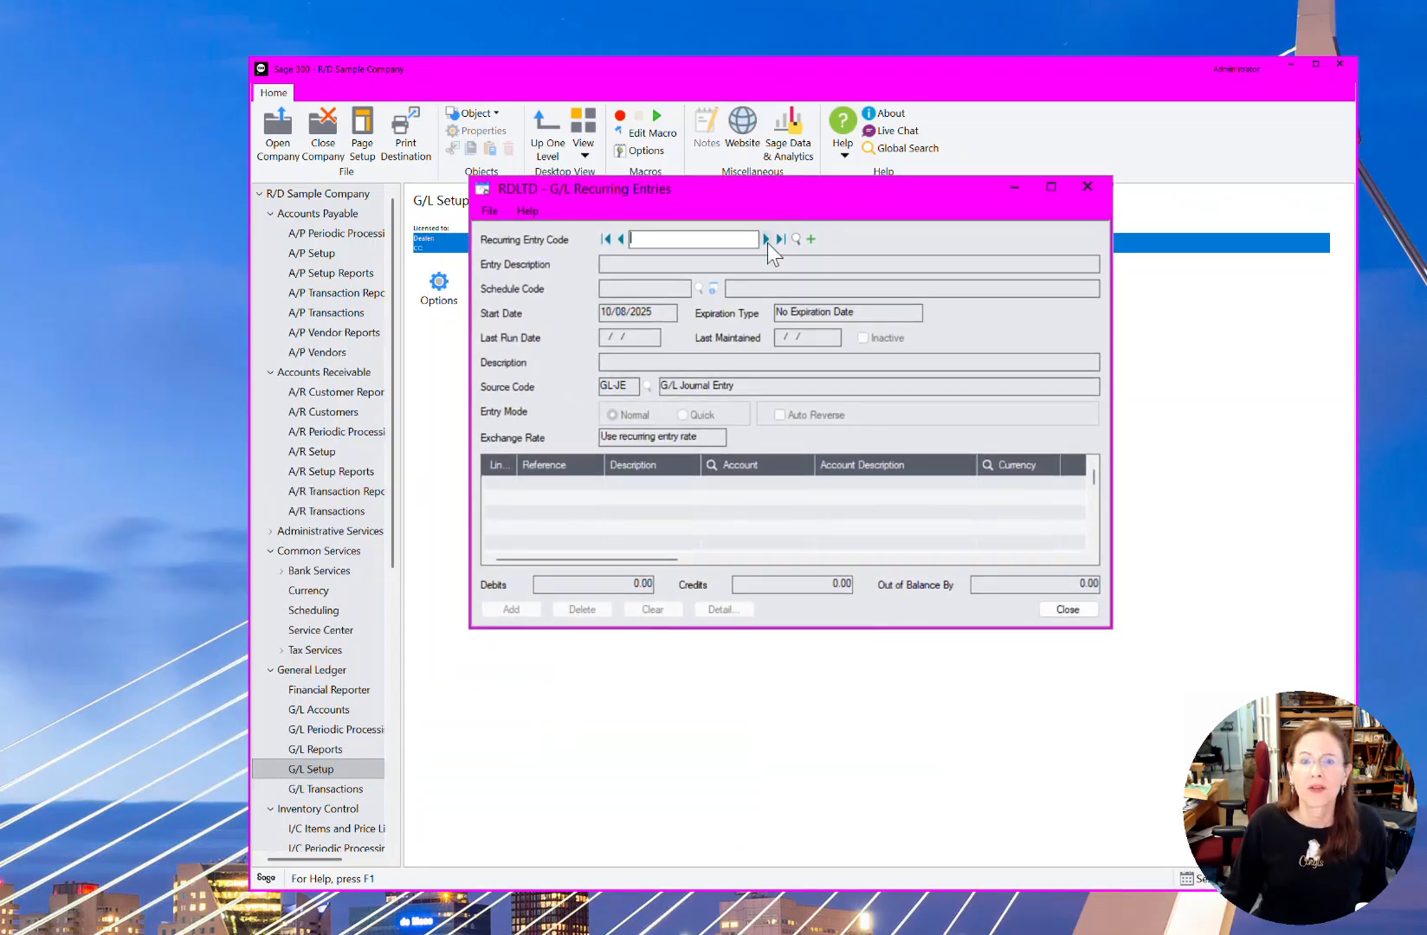
left_click(767, 241)
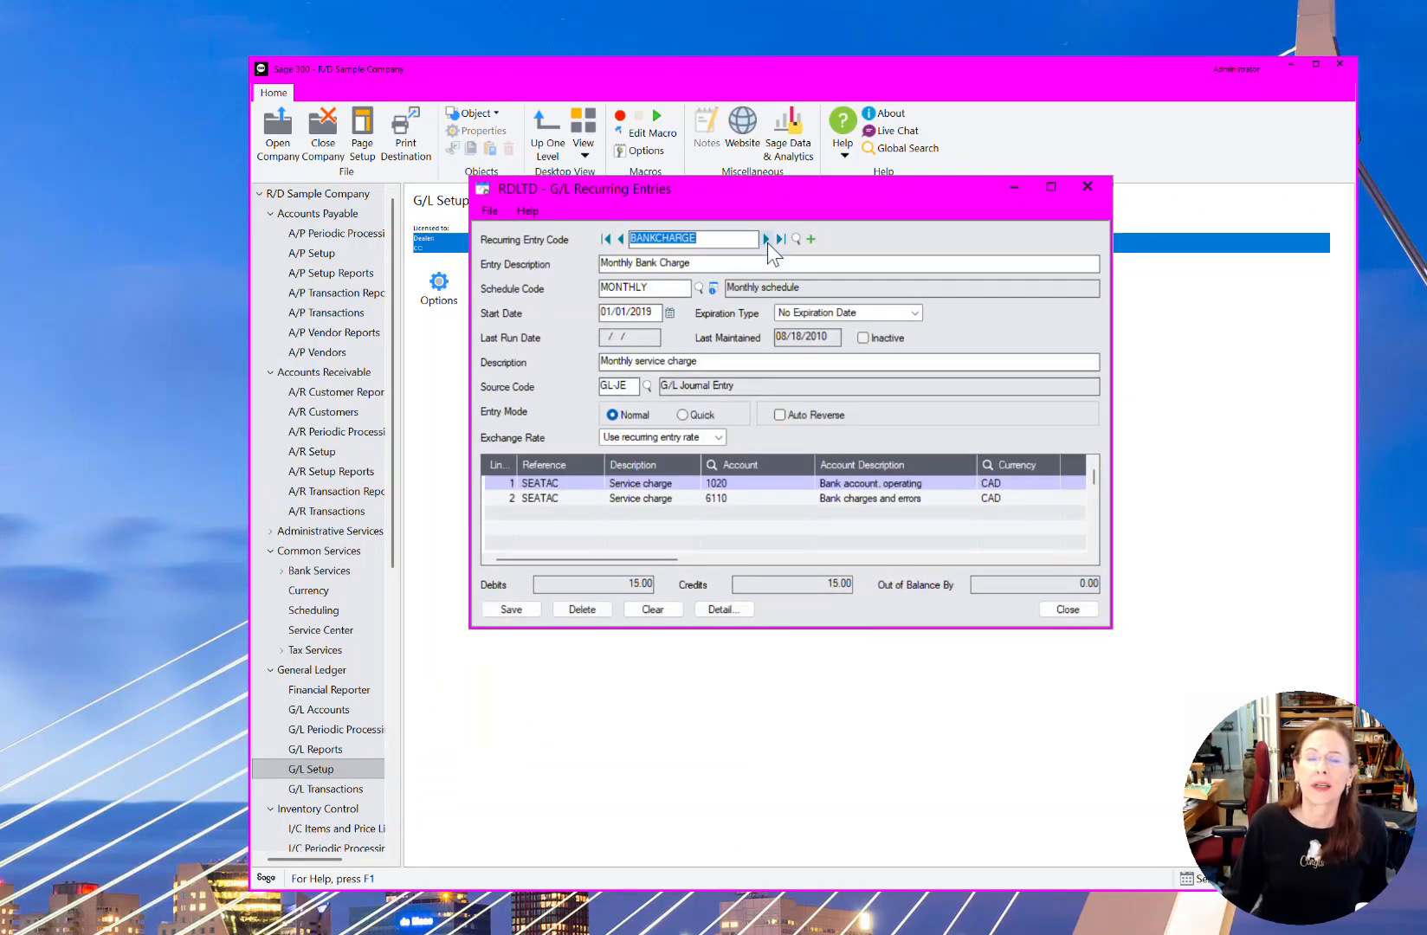
left_click(767, 238)
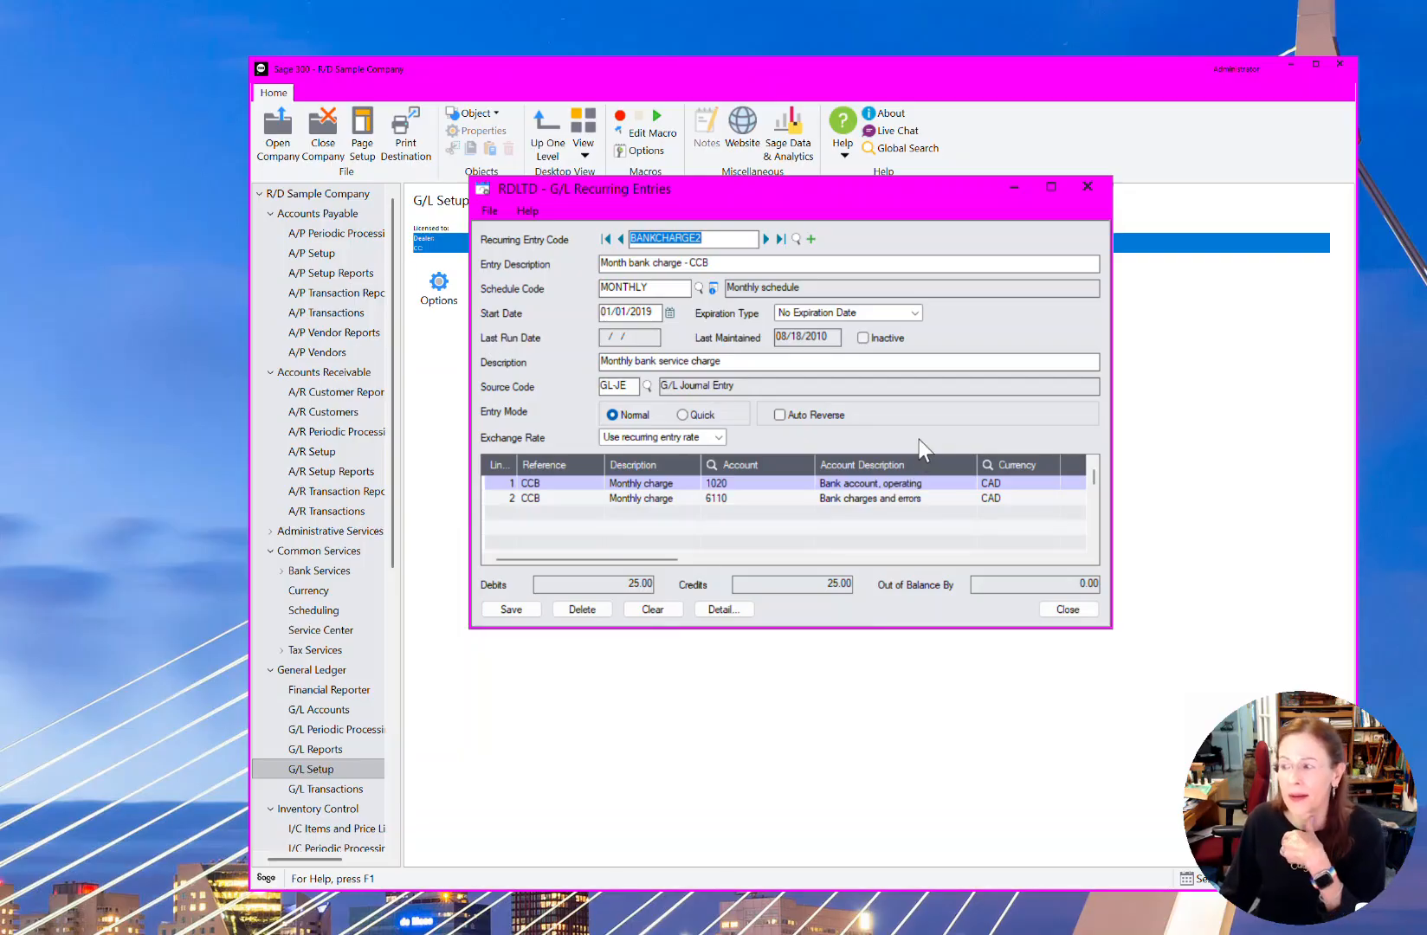
Start a new G/L recurring entry with code DEPR, entry description Depreciation and schedule code MLAST
left_click(811, 239)
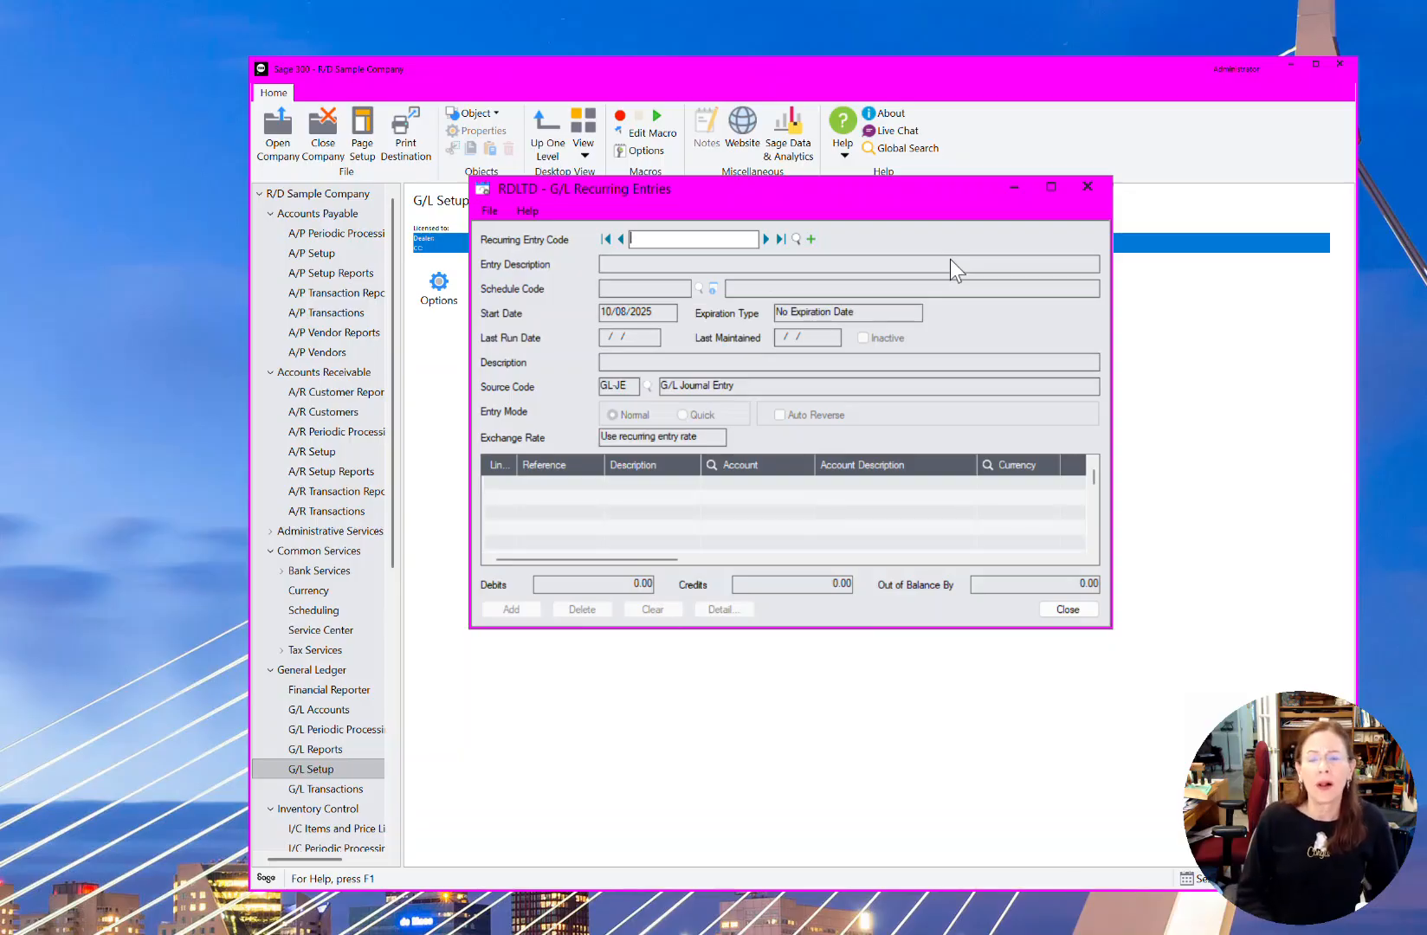
type("DEPR")
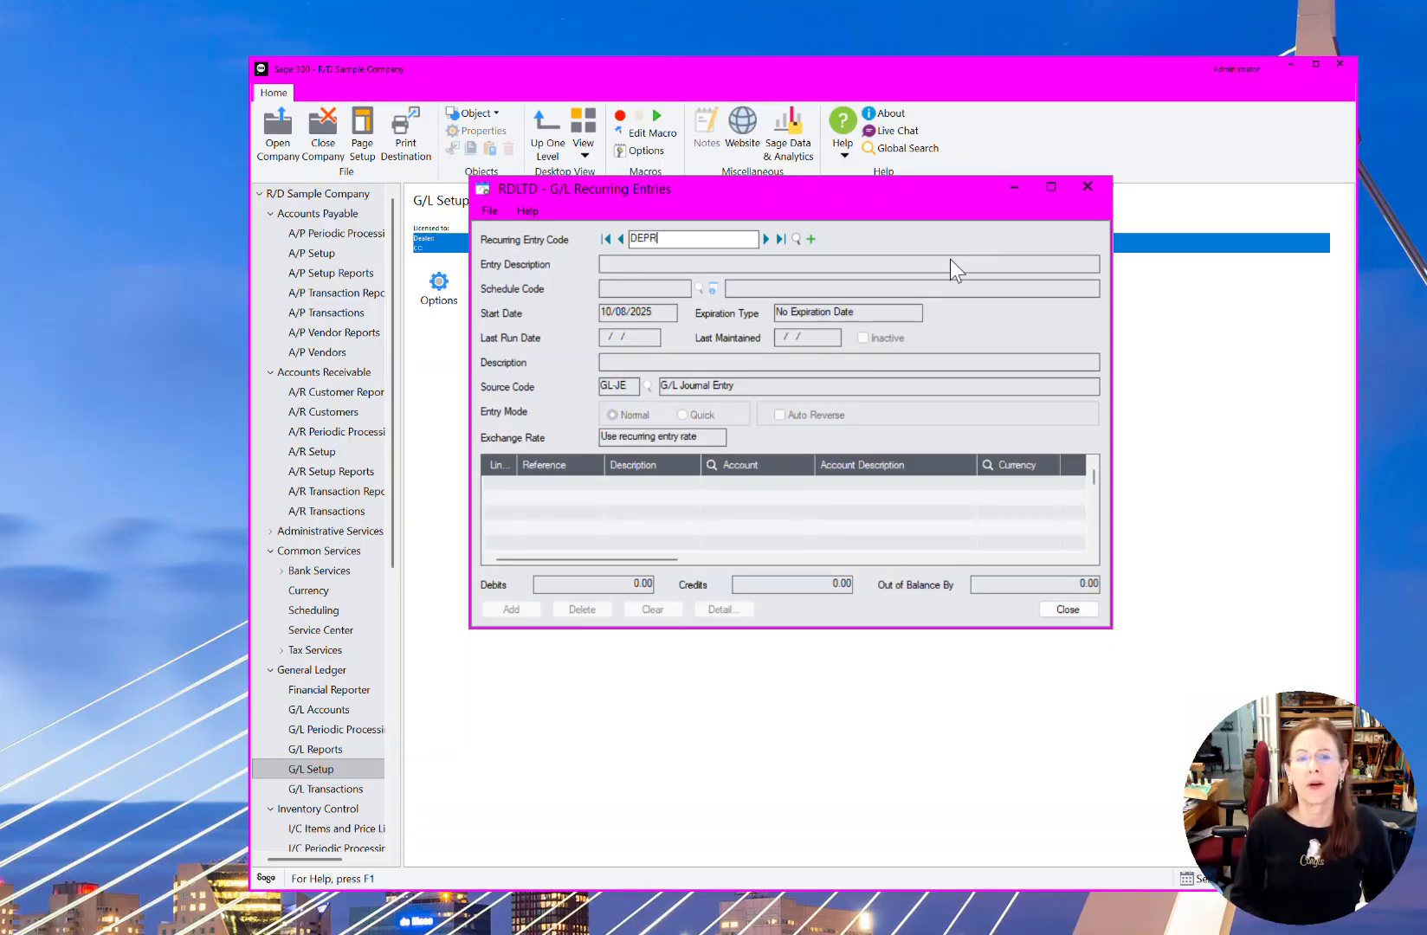
key("Tab")
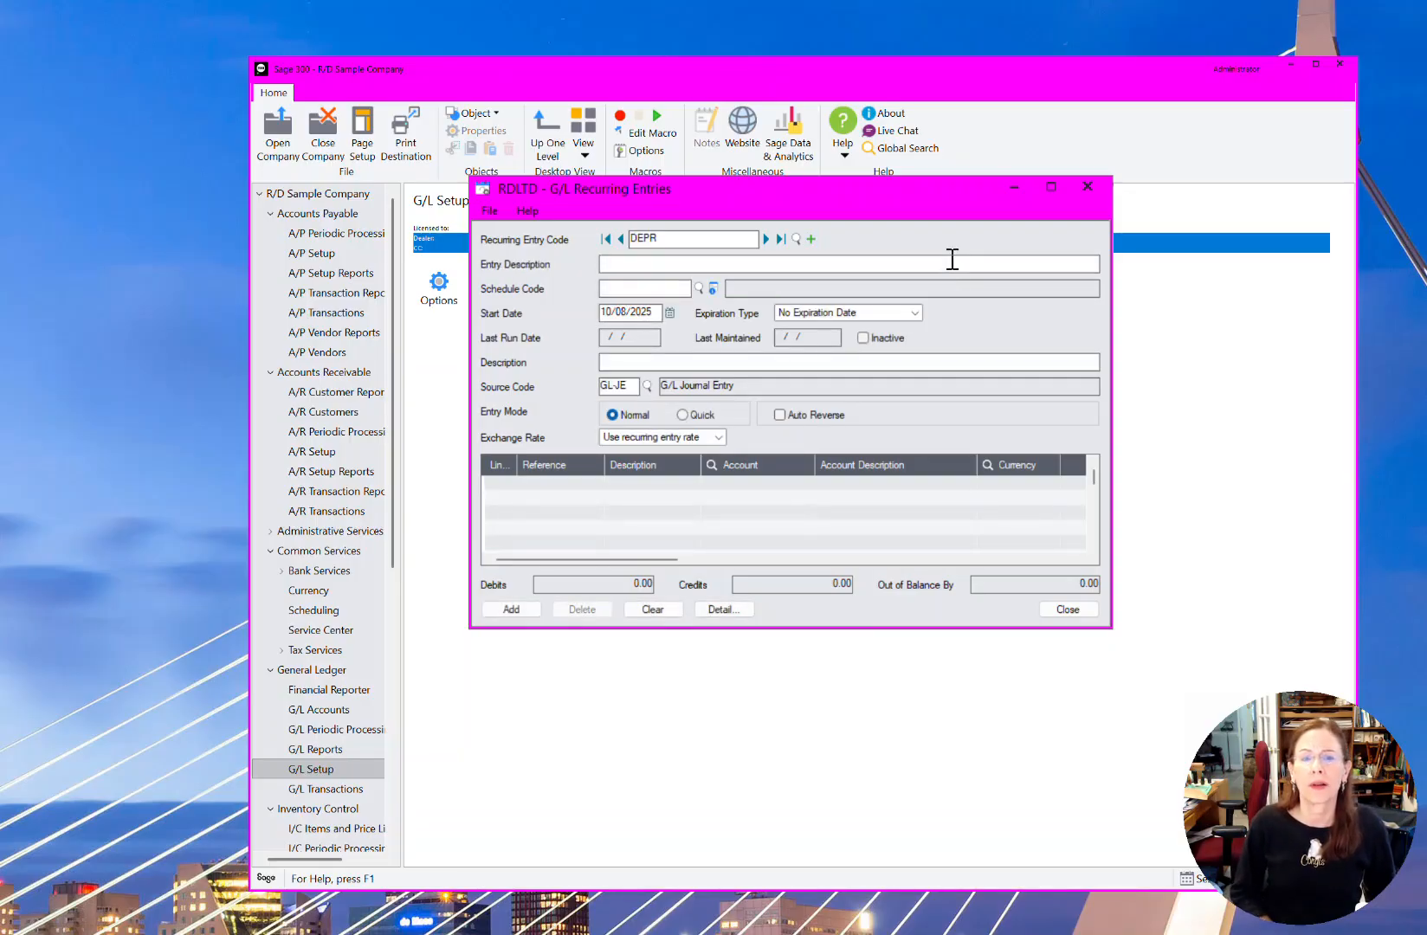
type("Depreciation")
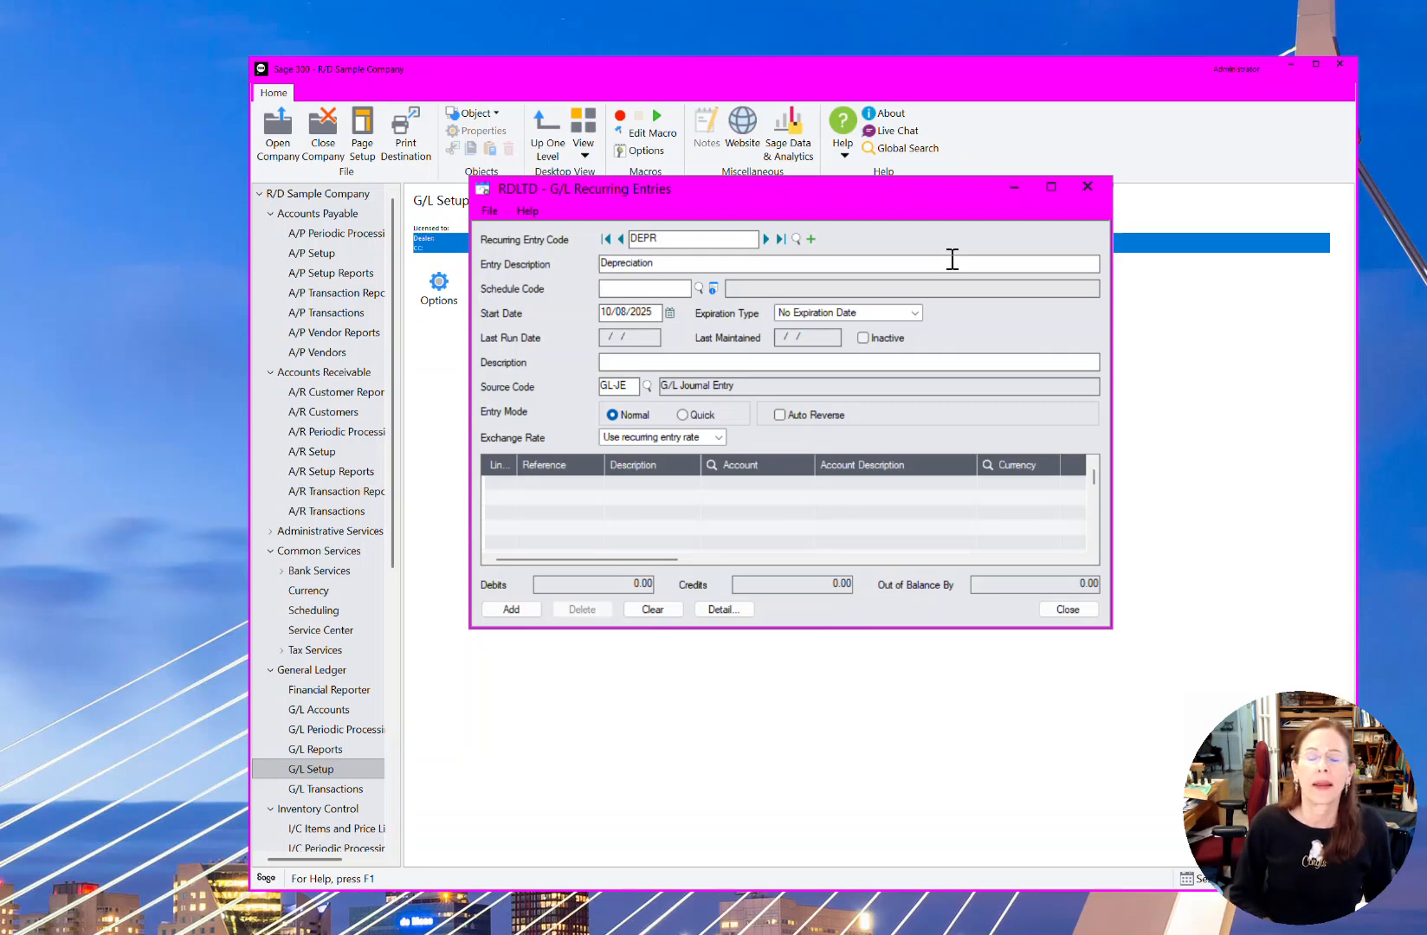
key("Tab")
type("MLAST")
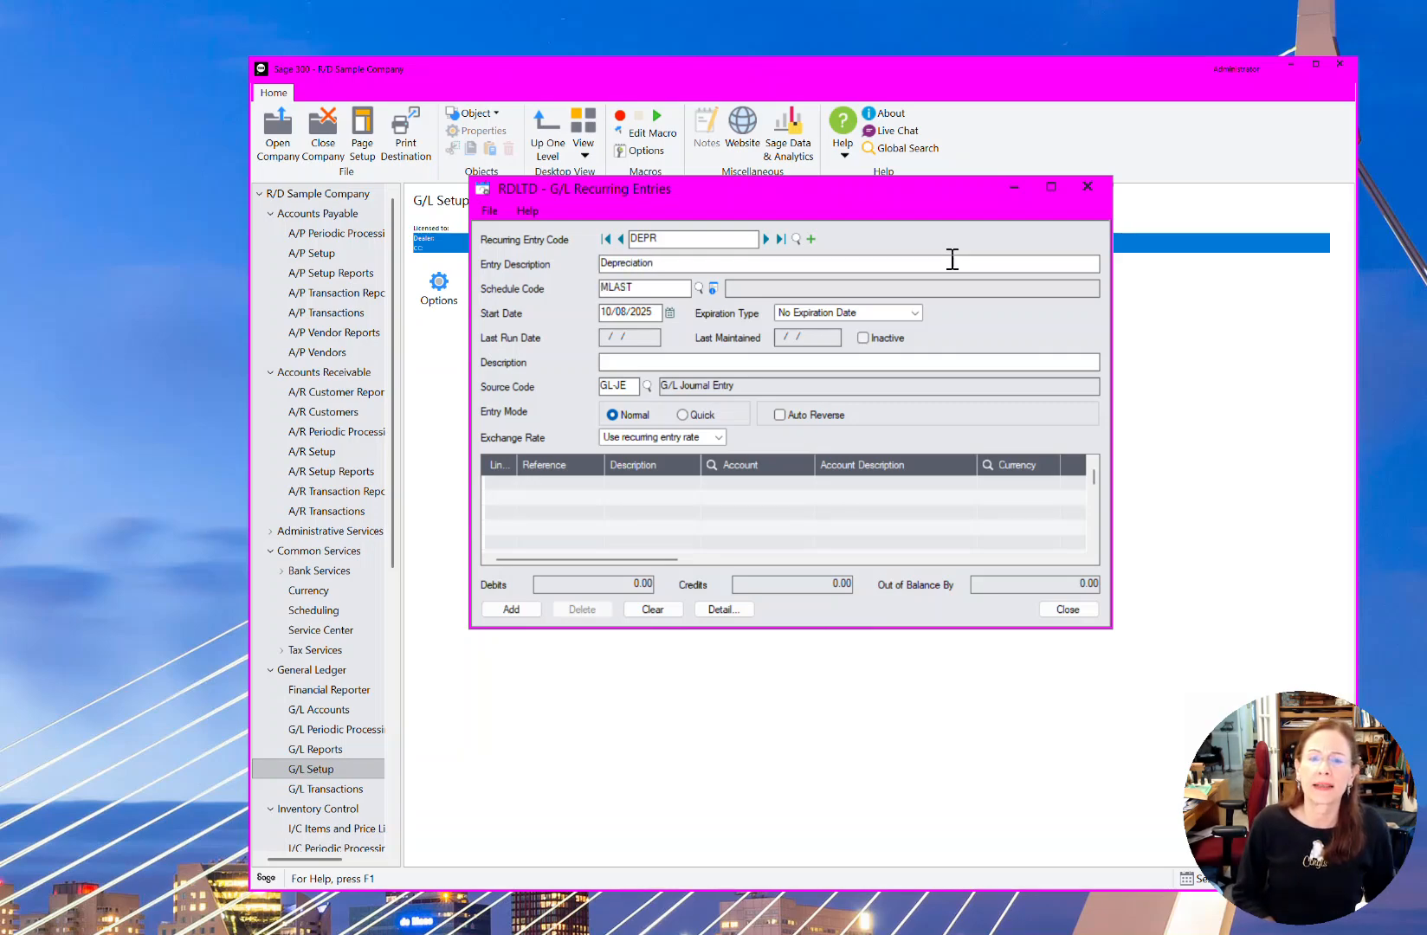
key("Tab")
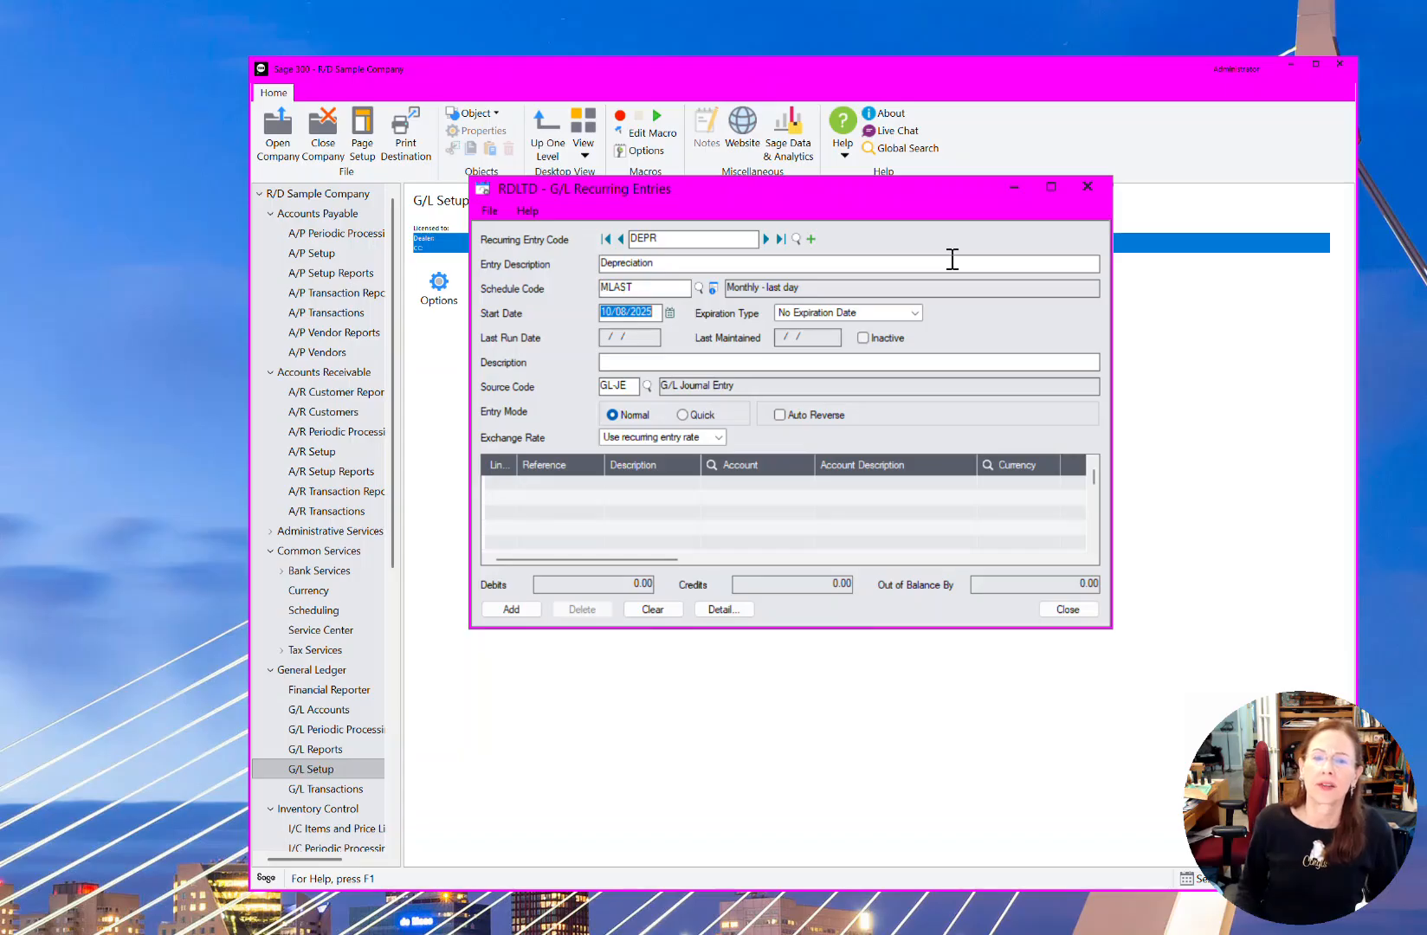
Set the DEPR entry's start date to 10/31/2020, its description to Monthly Depreciation and its entry mode to Quick
type("10/")
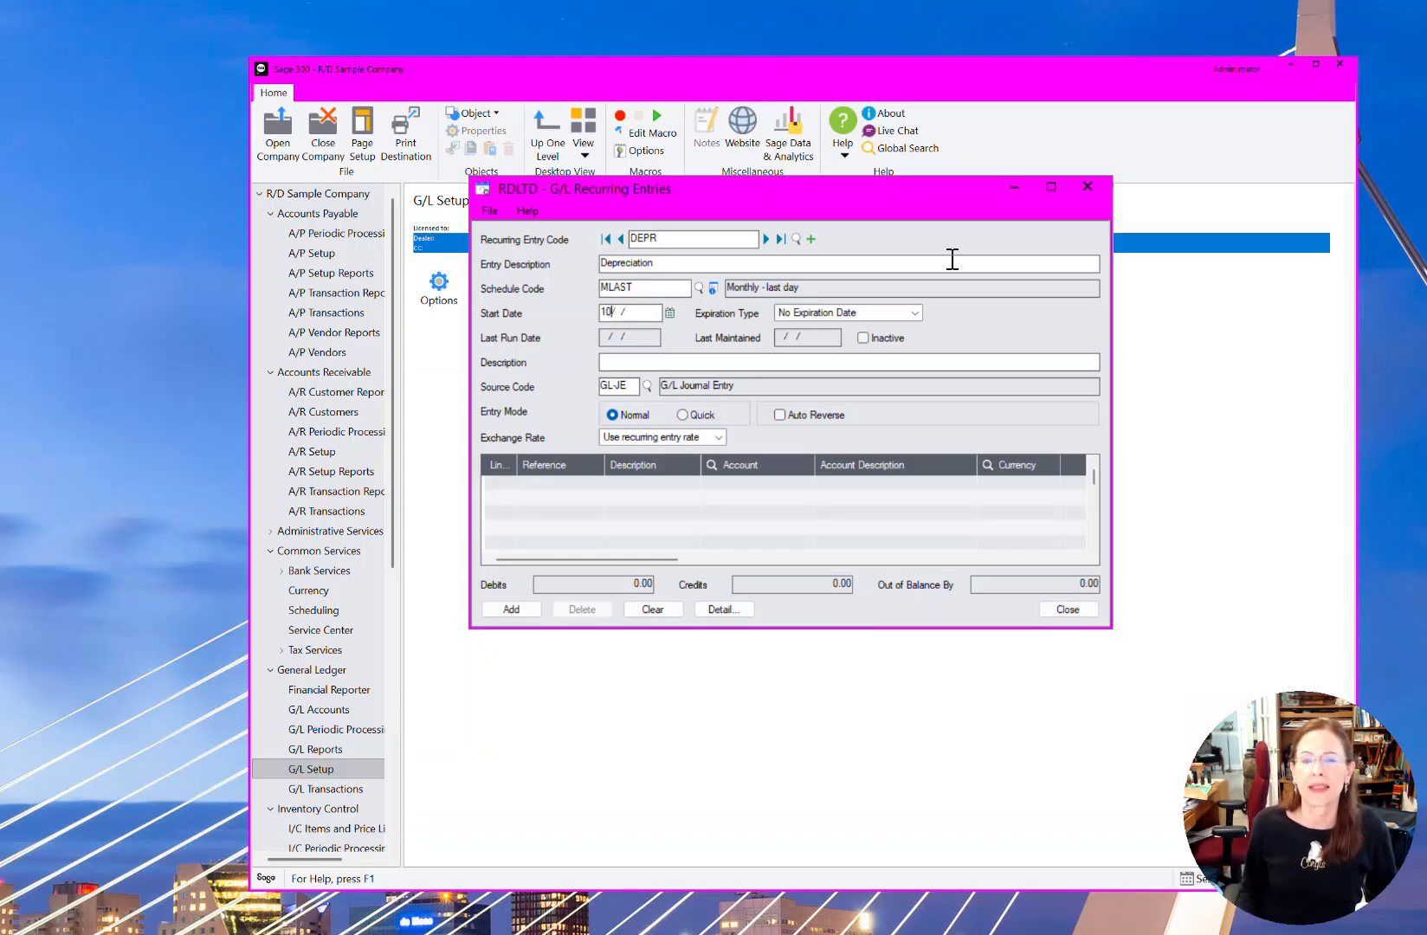
type("31/2020")
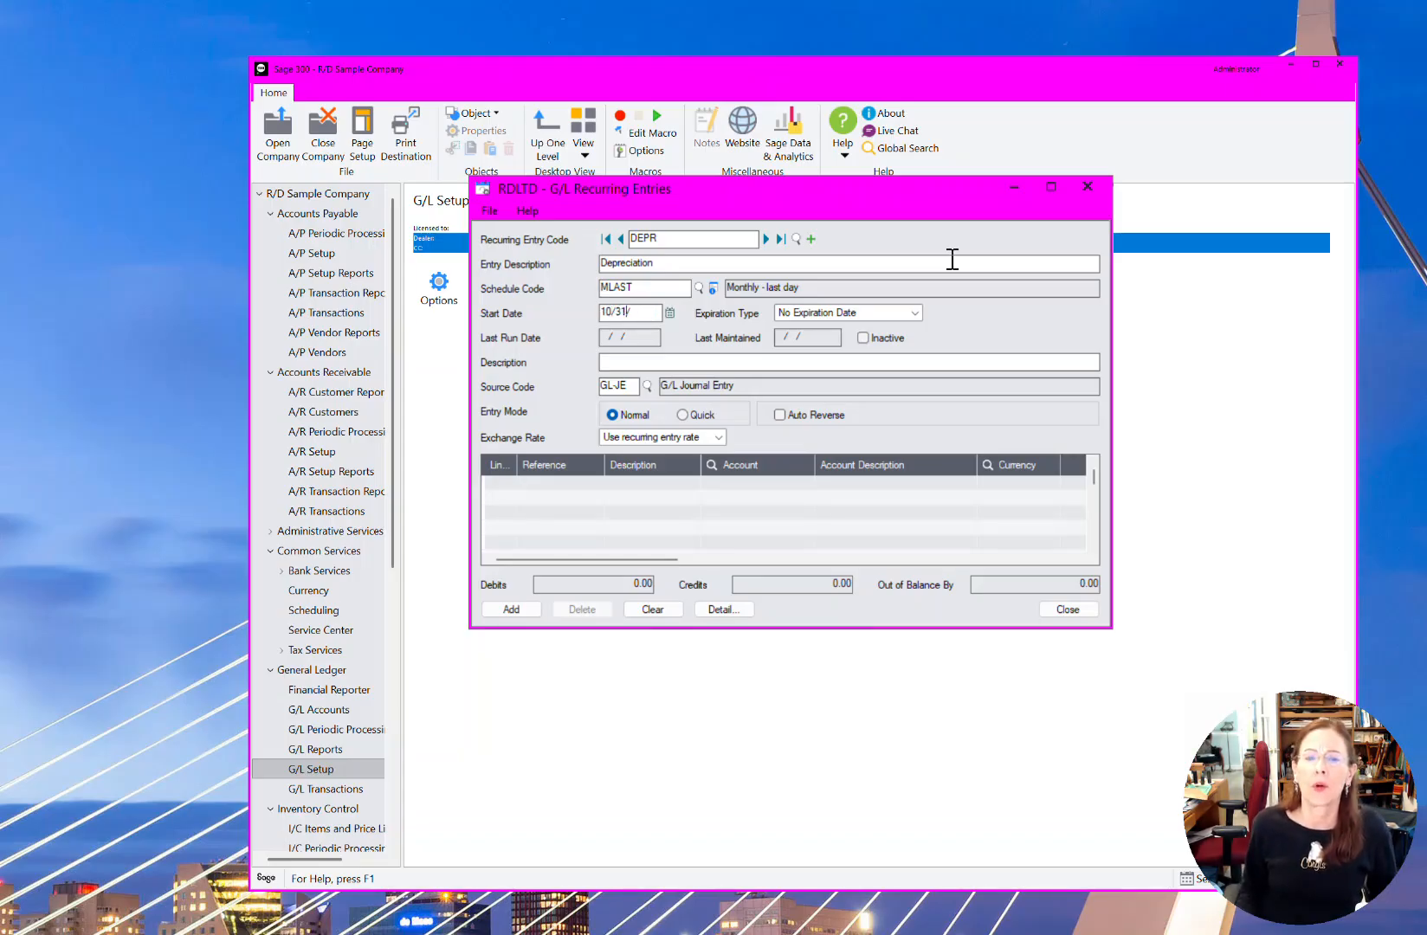
key("Tab")
key("Tab")
key("Tab")
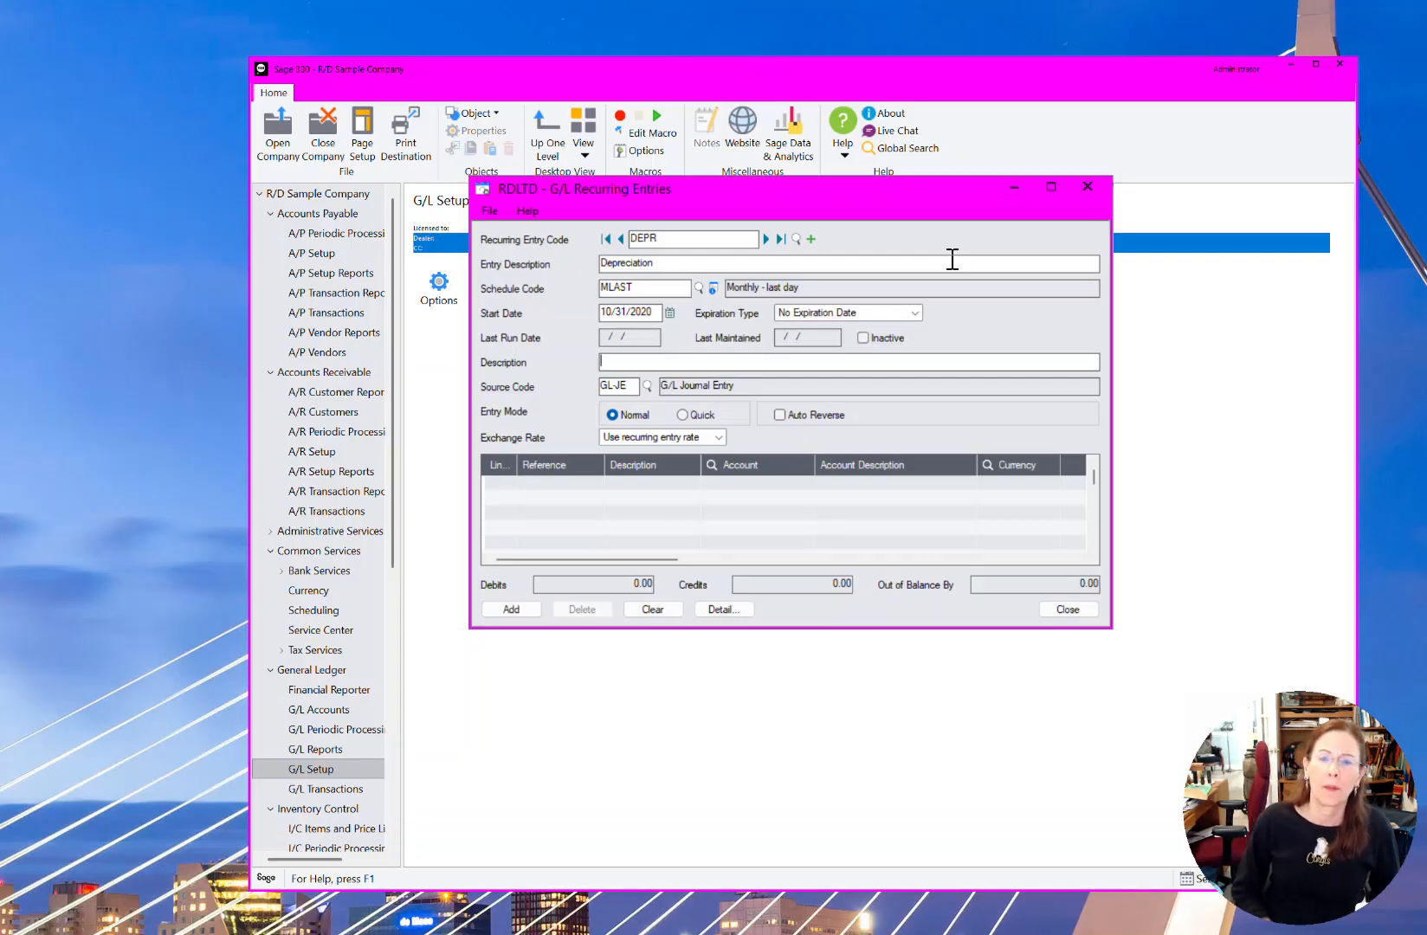
type("Monthly D")
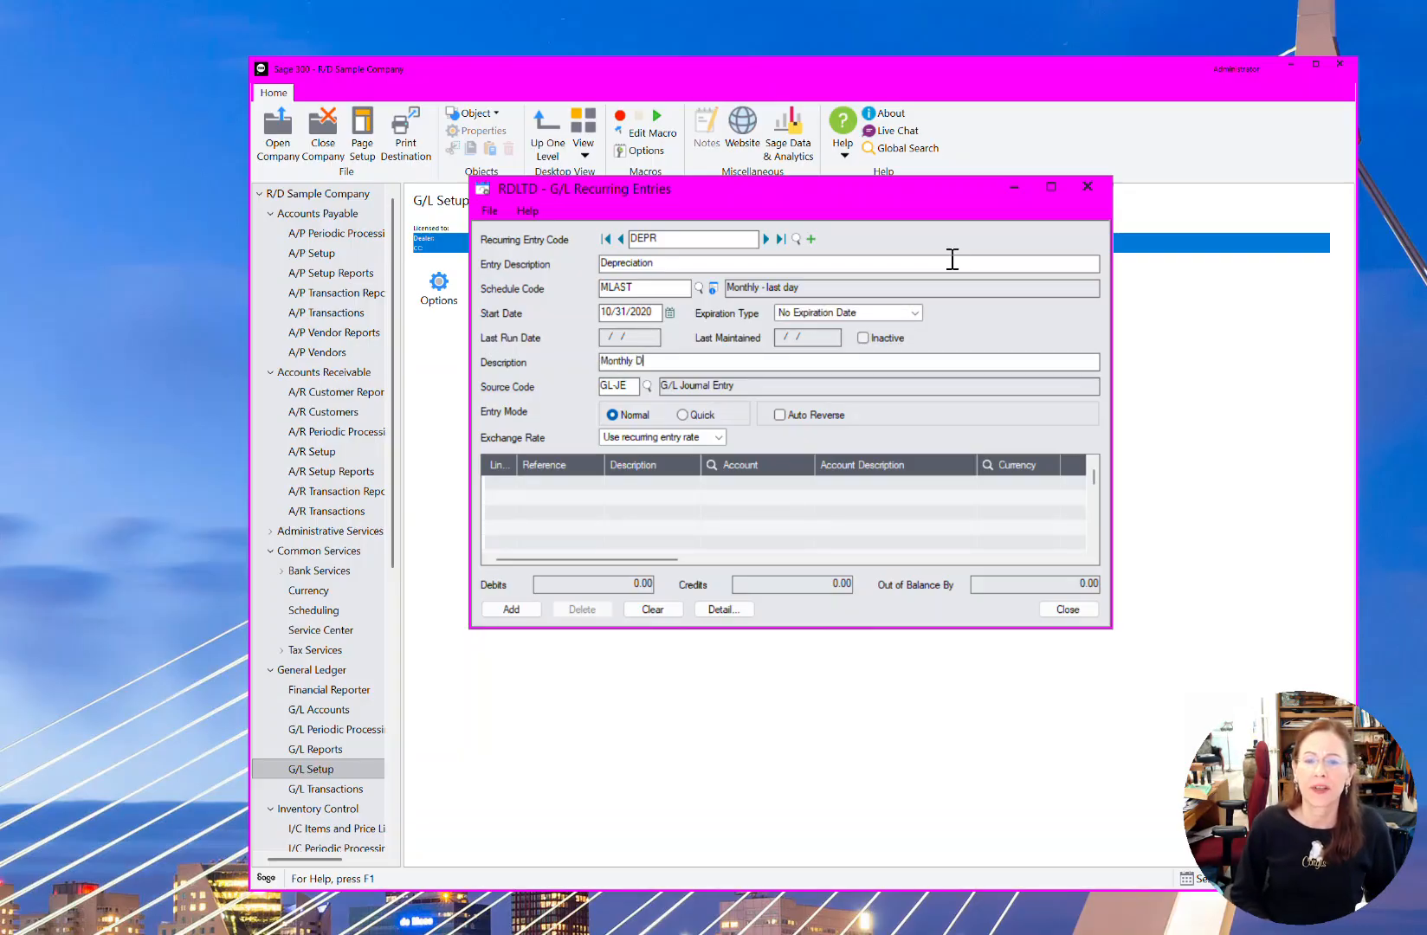
type("epreciation")
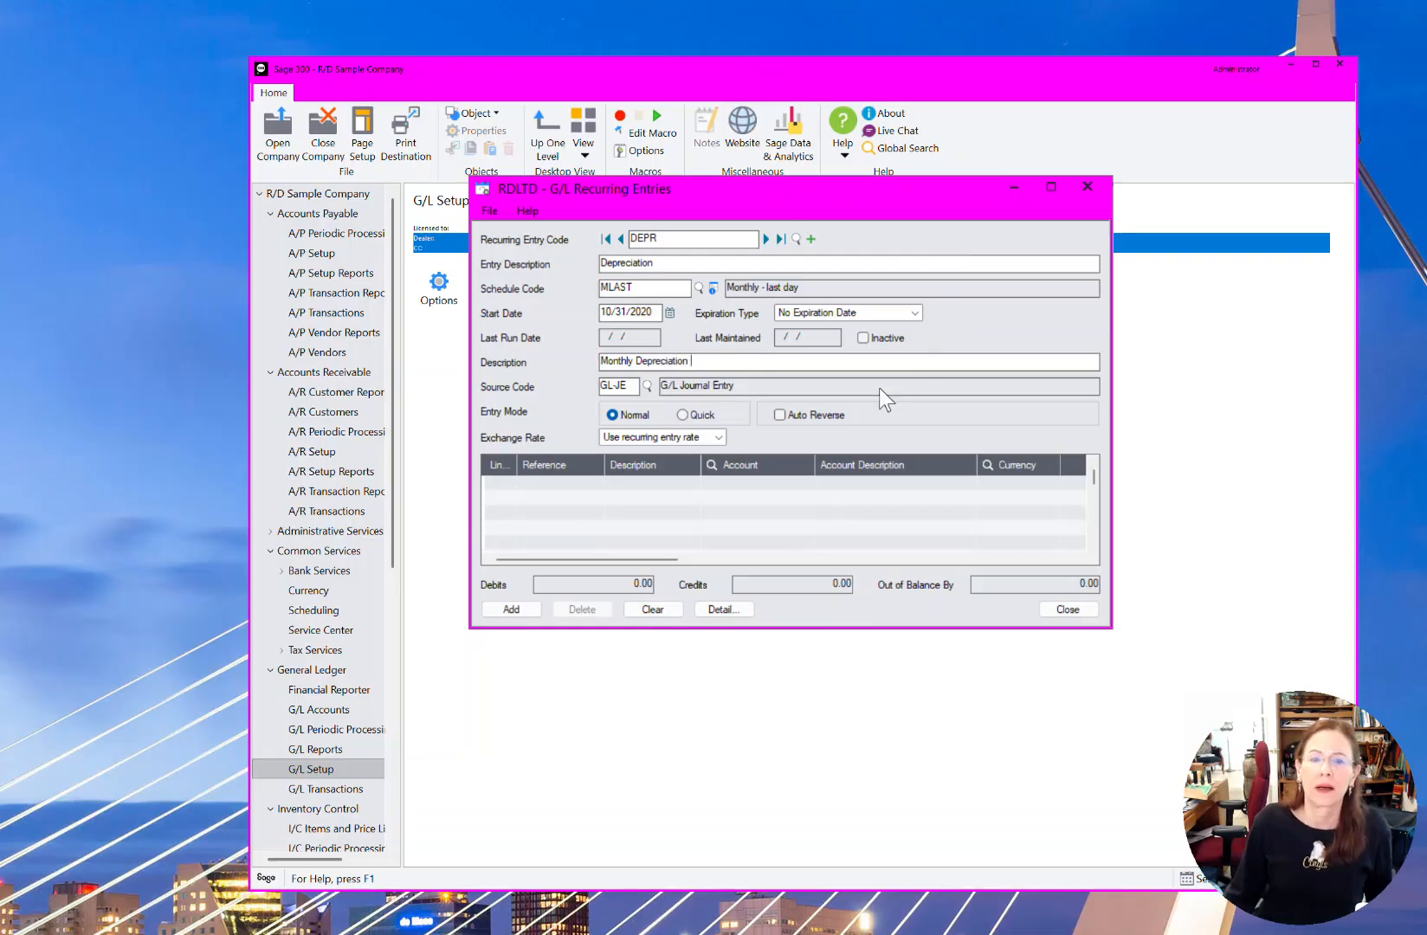
left_click(681, 414)
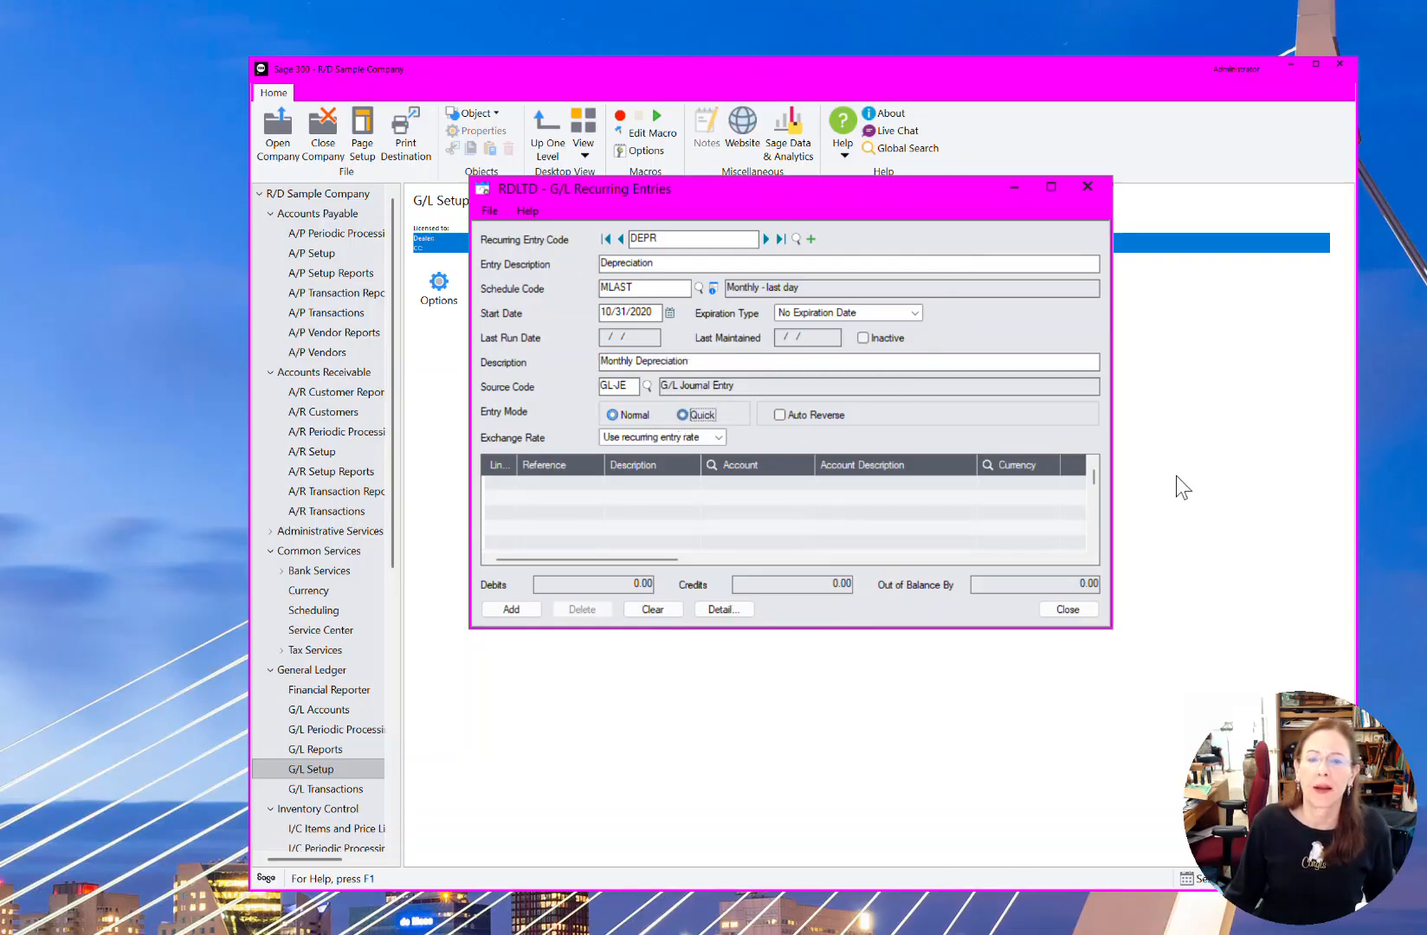
Enlarge the Recurring Entries window and add detail line 1 with reference Monthly JE and description Depreciation
left_click(575, 481)
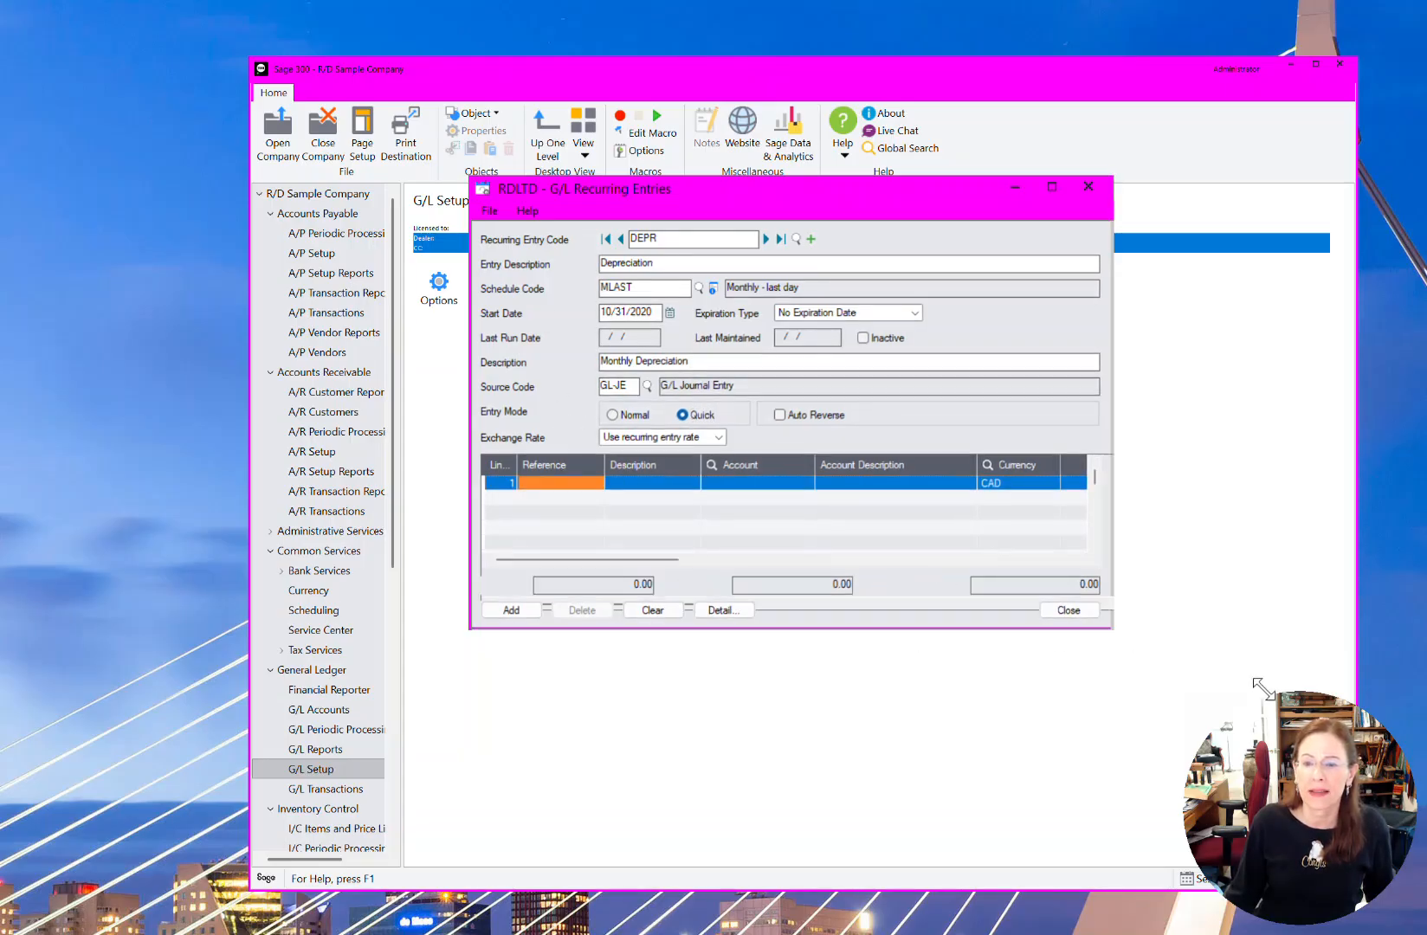
left_click_drag(1111, 624, 1413, 753)
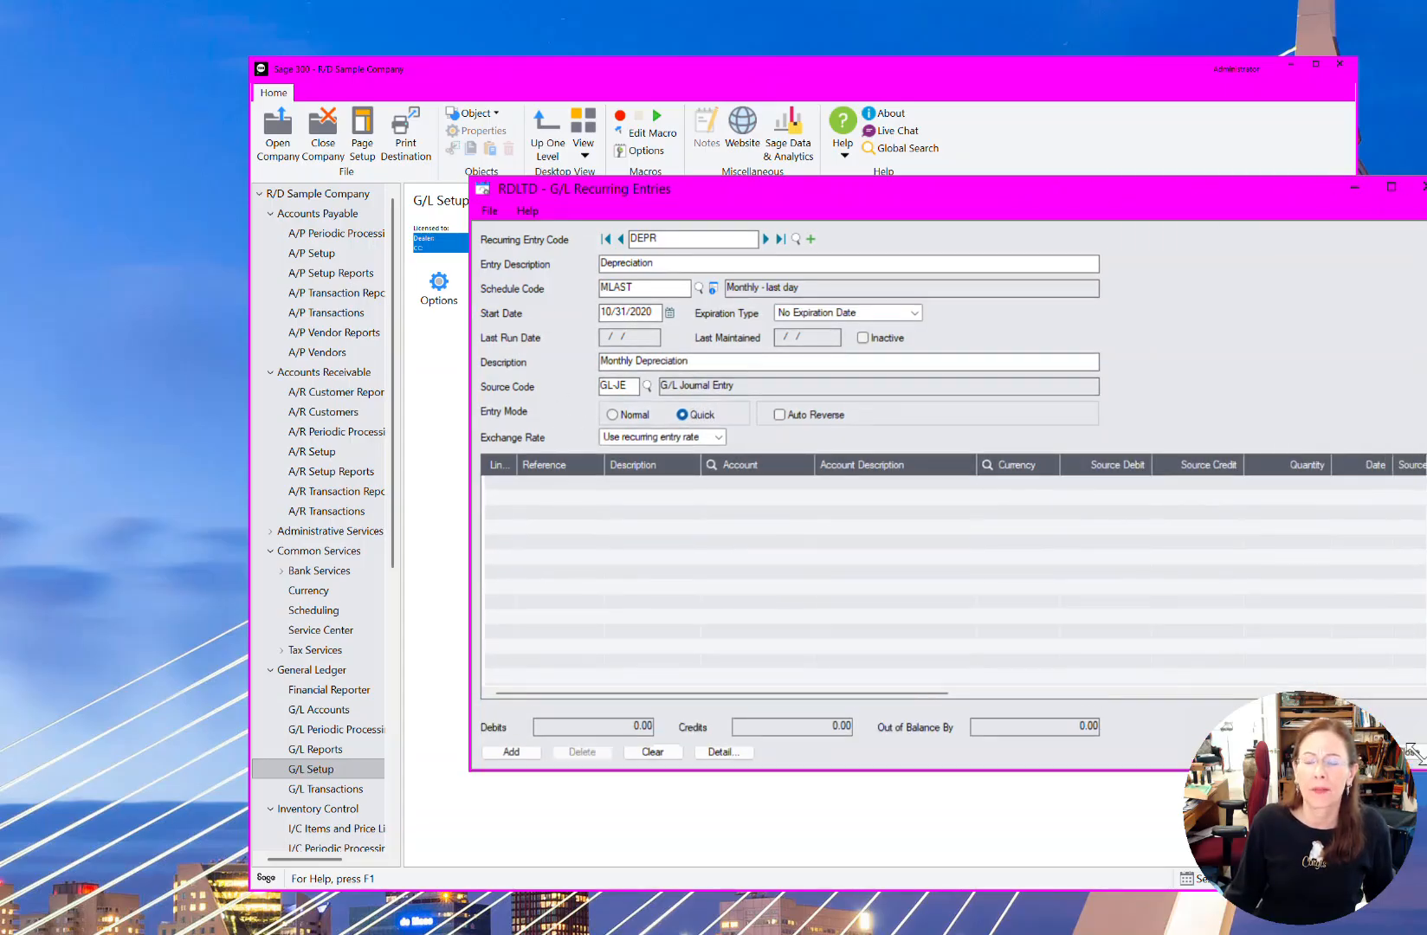
left_click(555, 481)
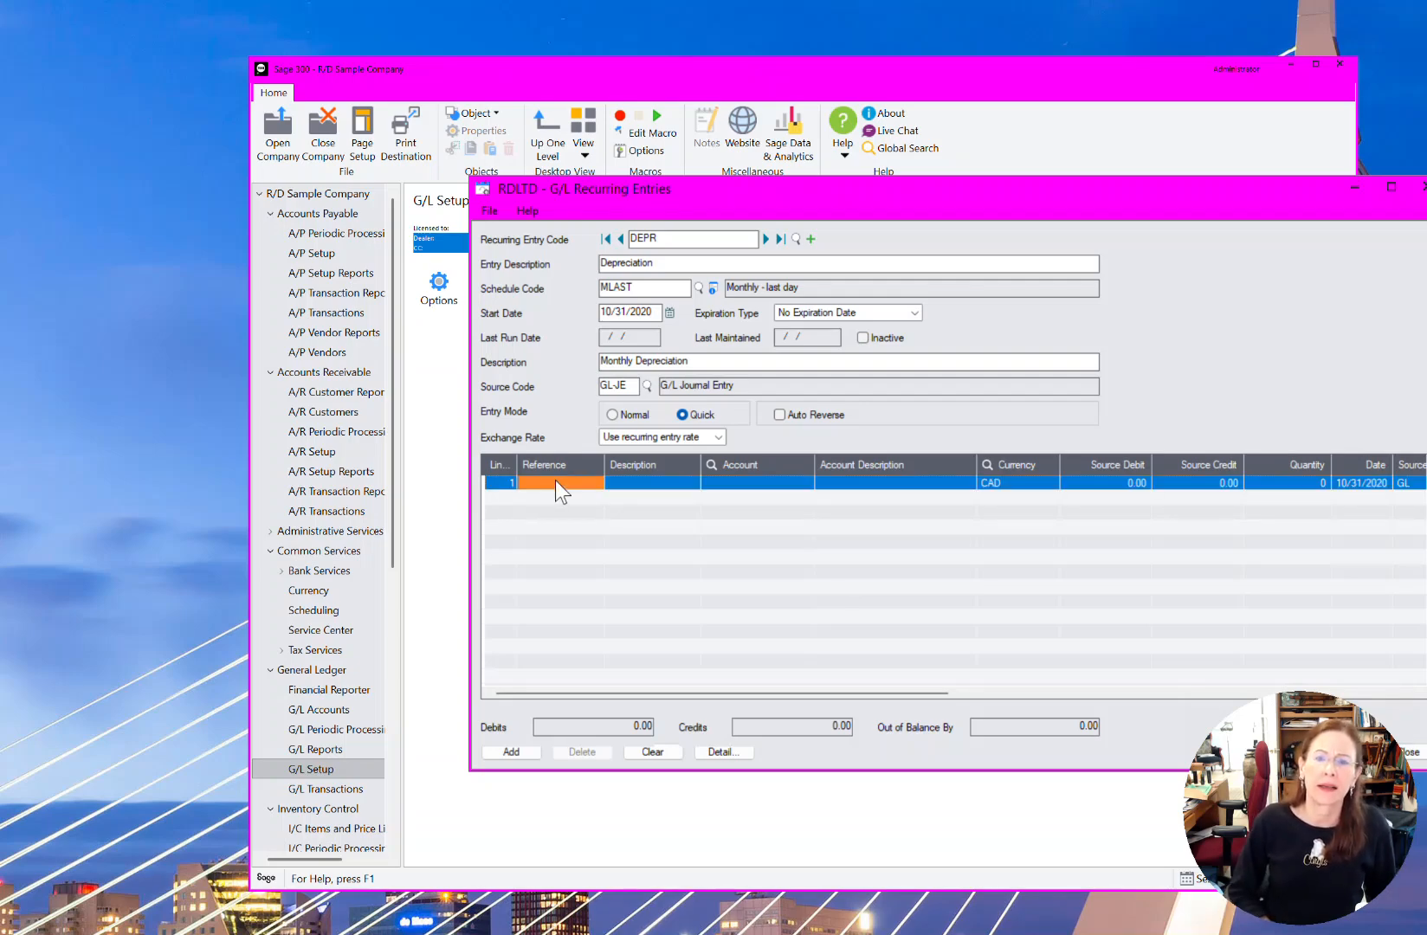
type("Monthly")
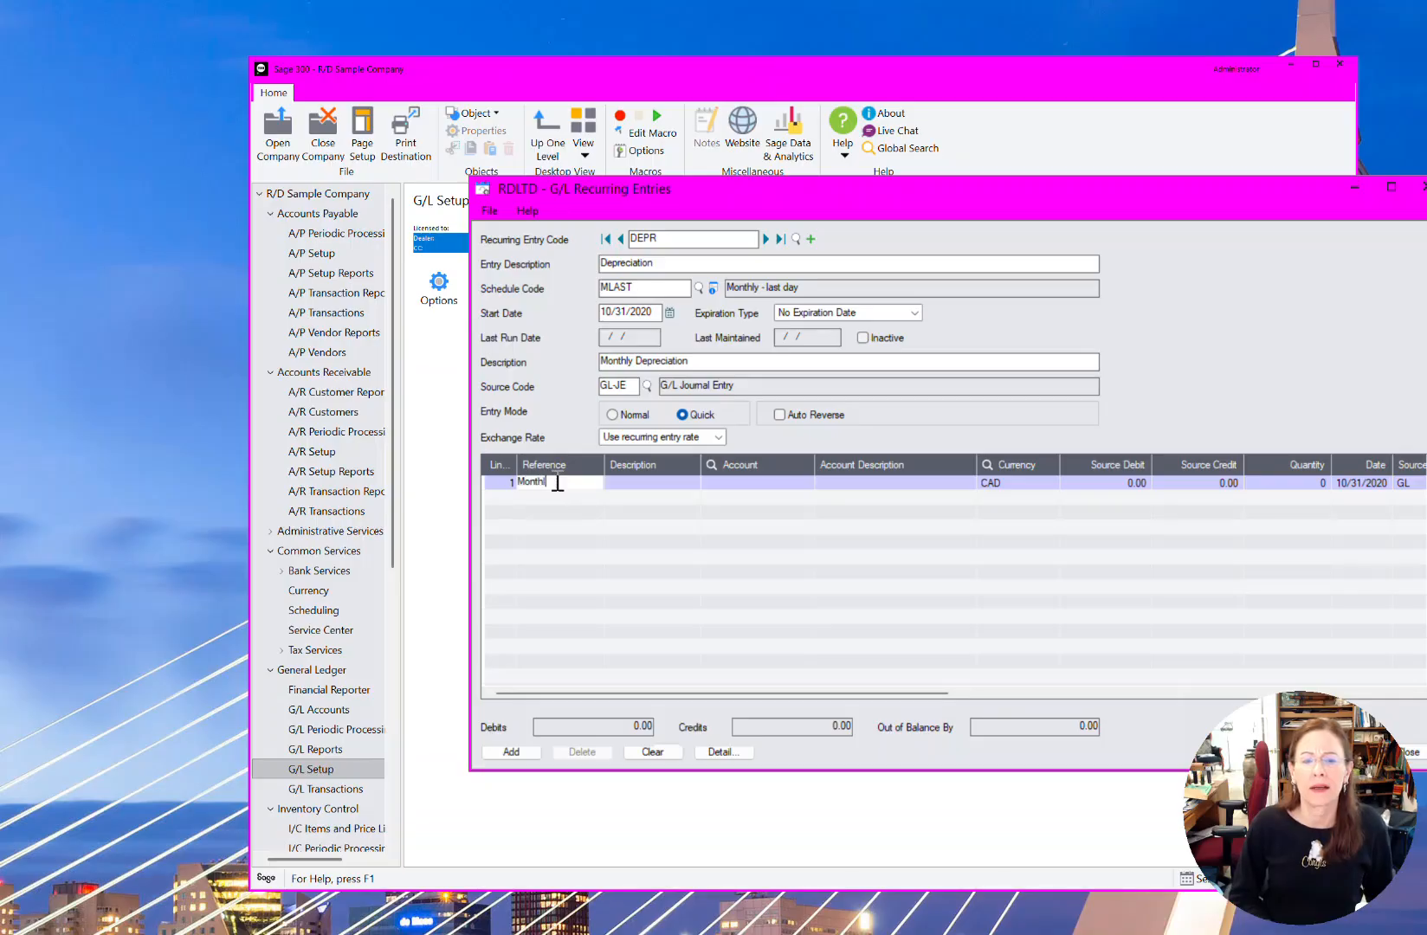
type(" JE")
key("Tab")
type("D")
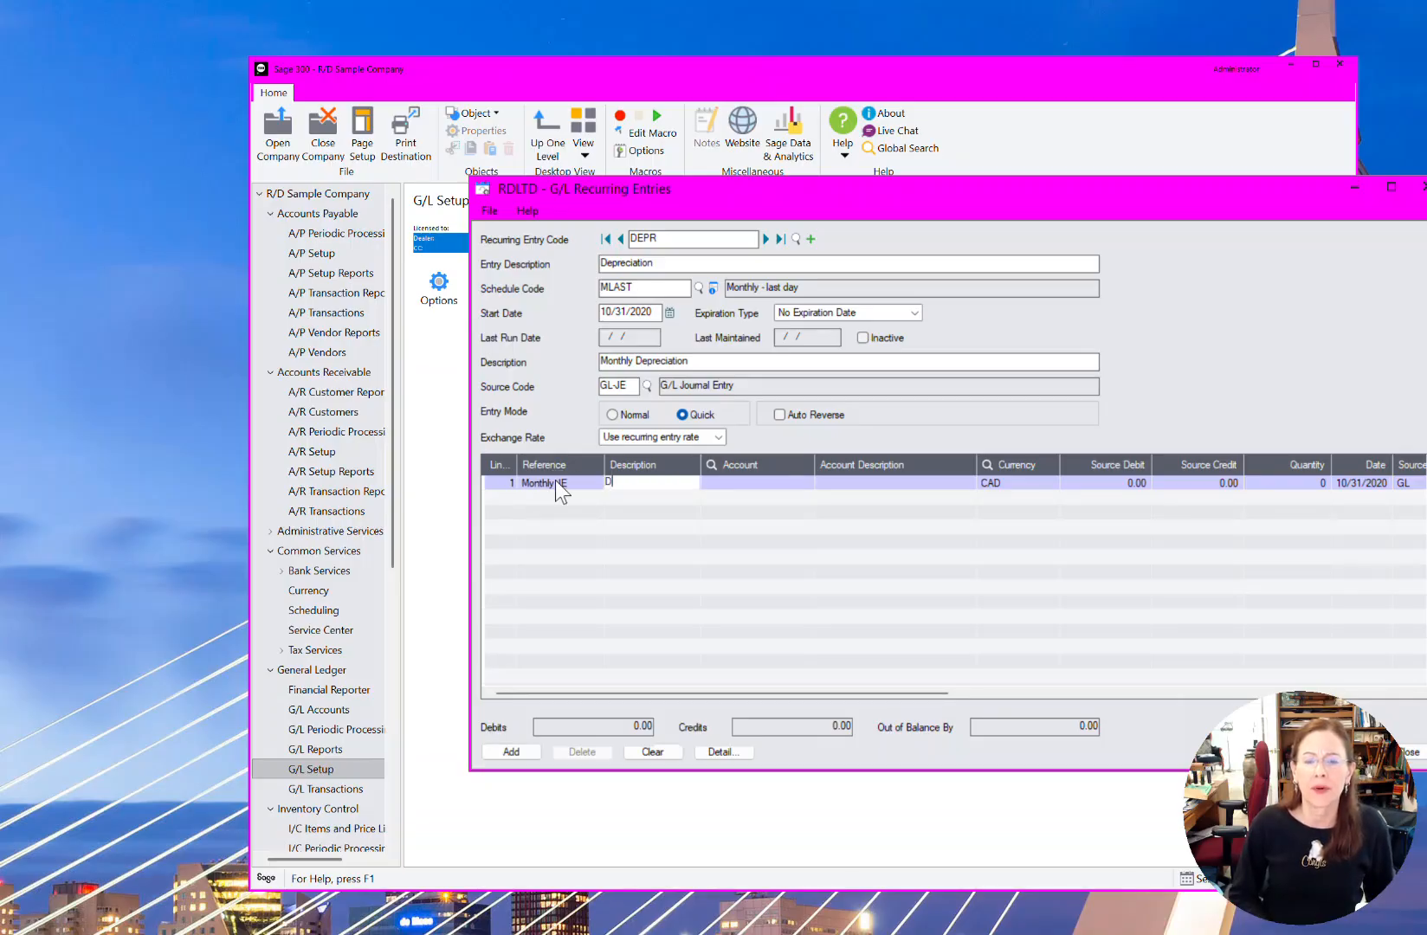
type("epreciation")
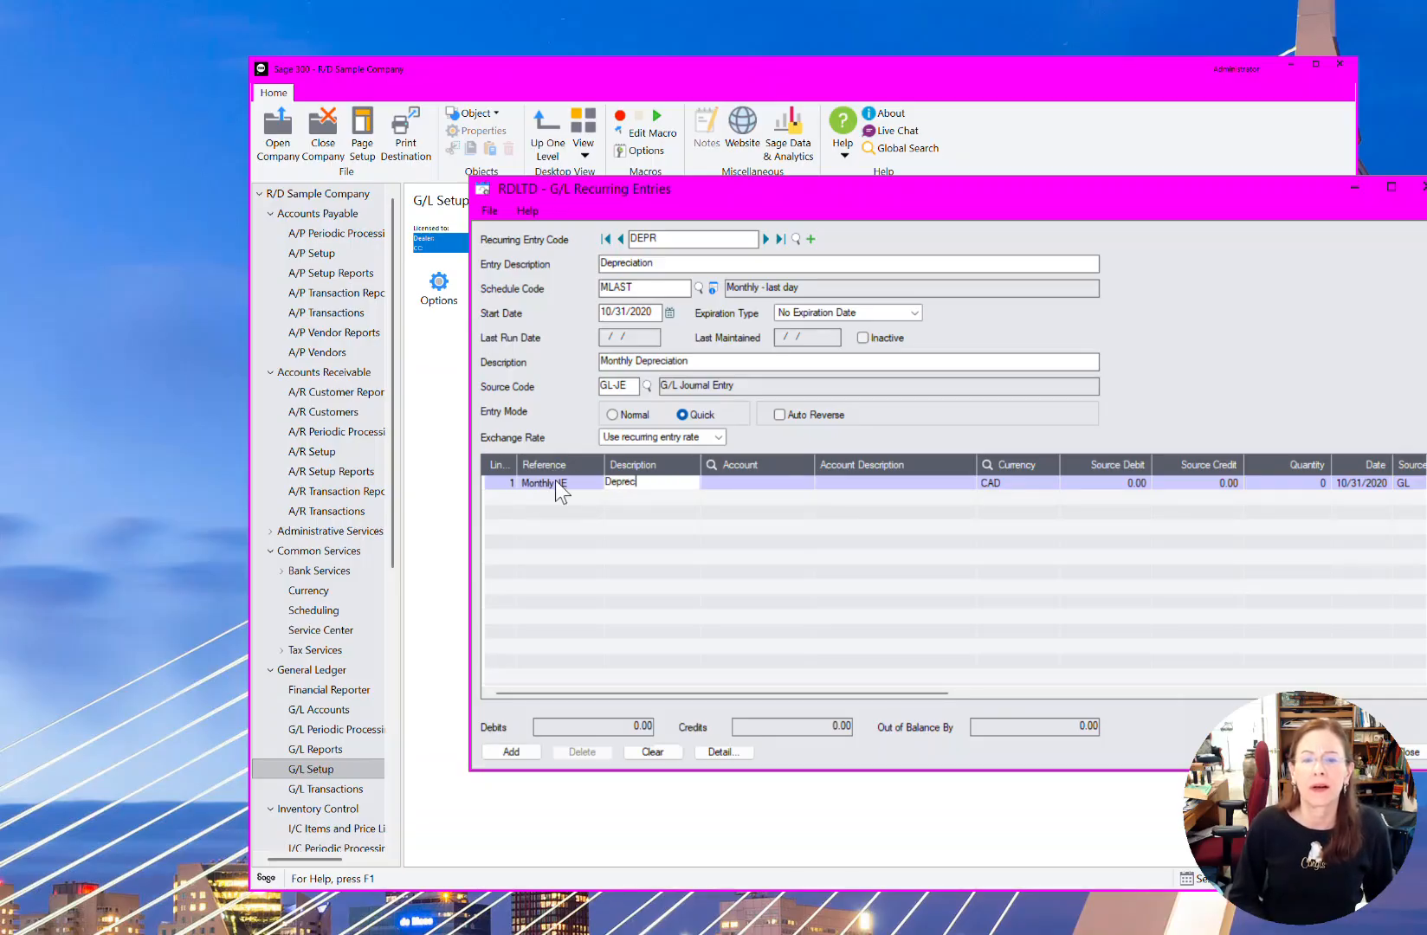
key("Tab")
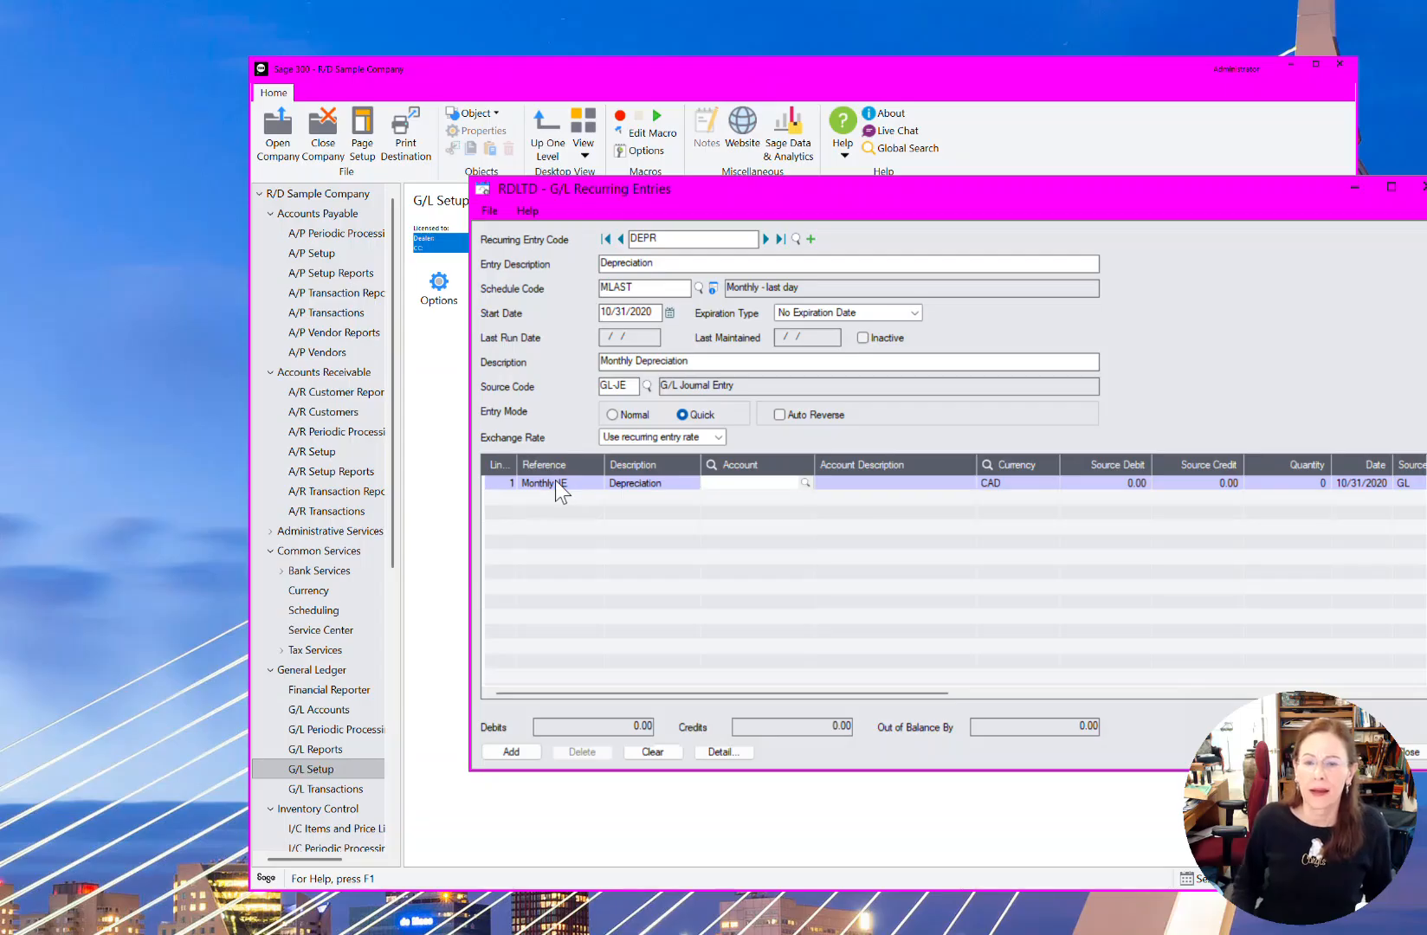
Search the account finder for line 1 by description containing "depr"
type("1")
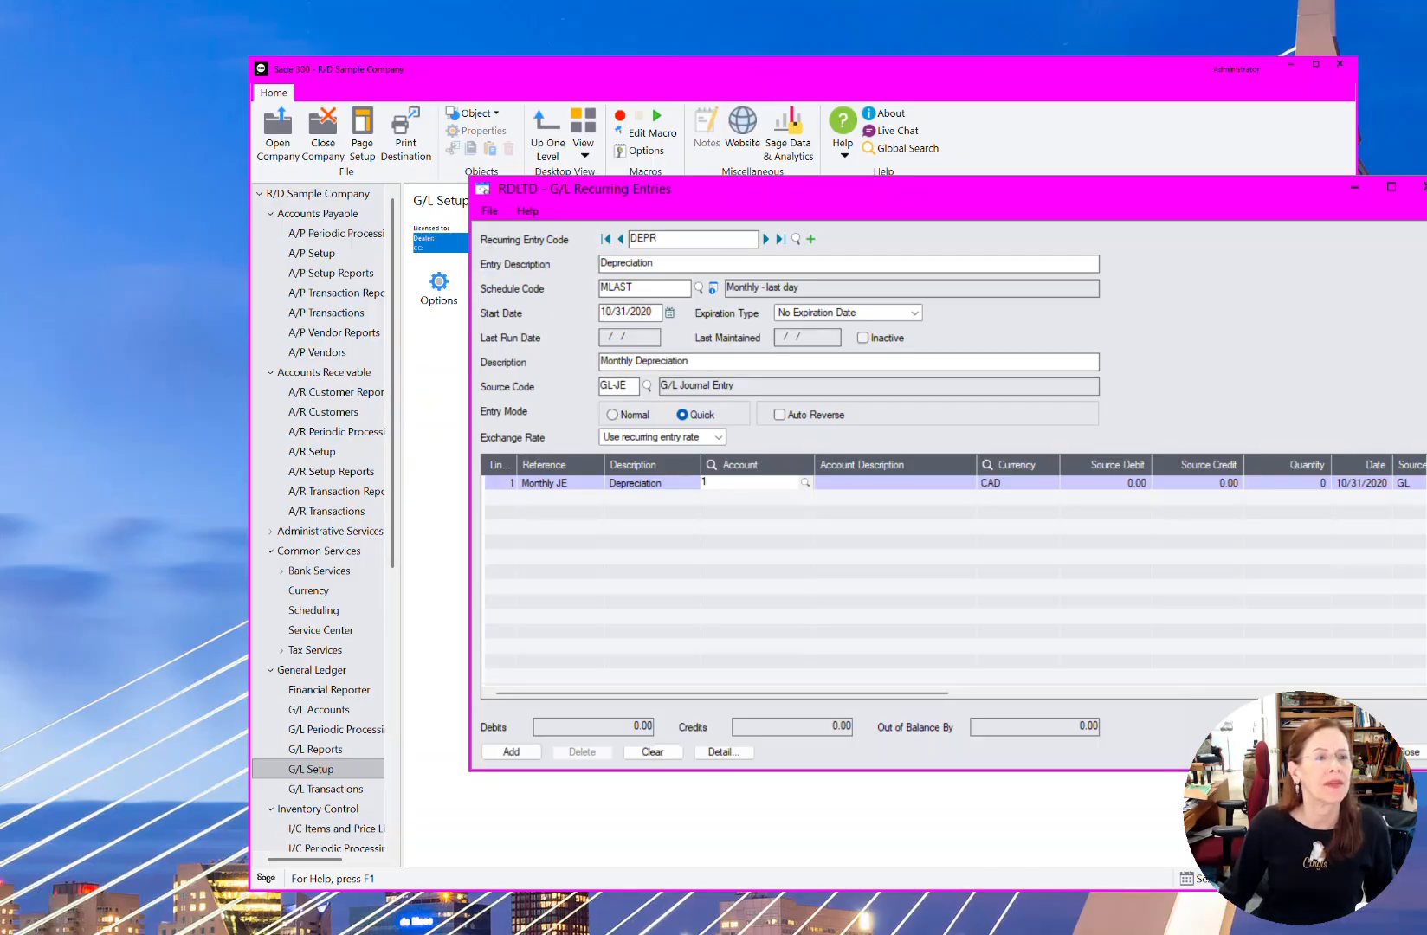
left_click_drag(0, 83, 454, 124)
left_click(375, 176)
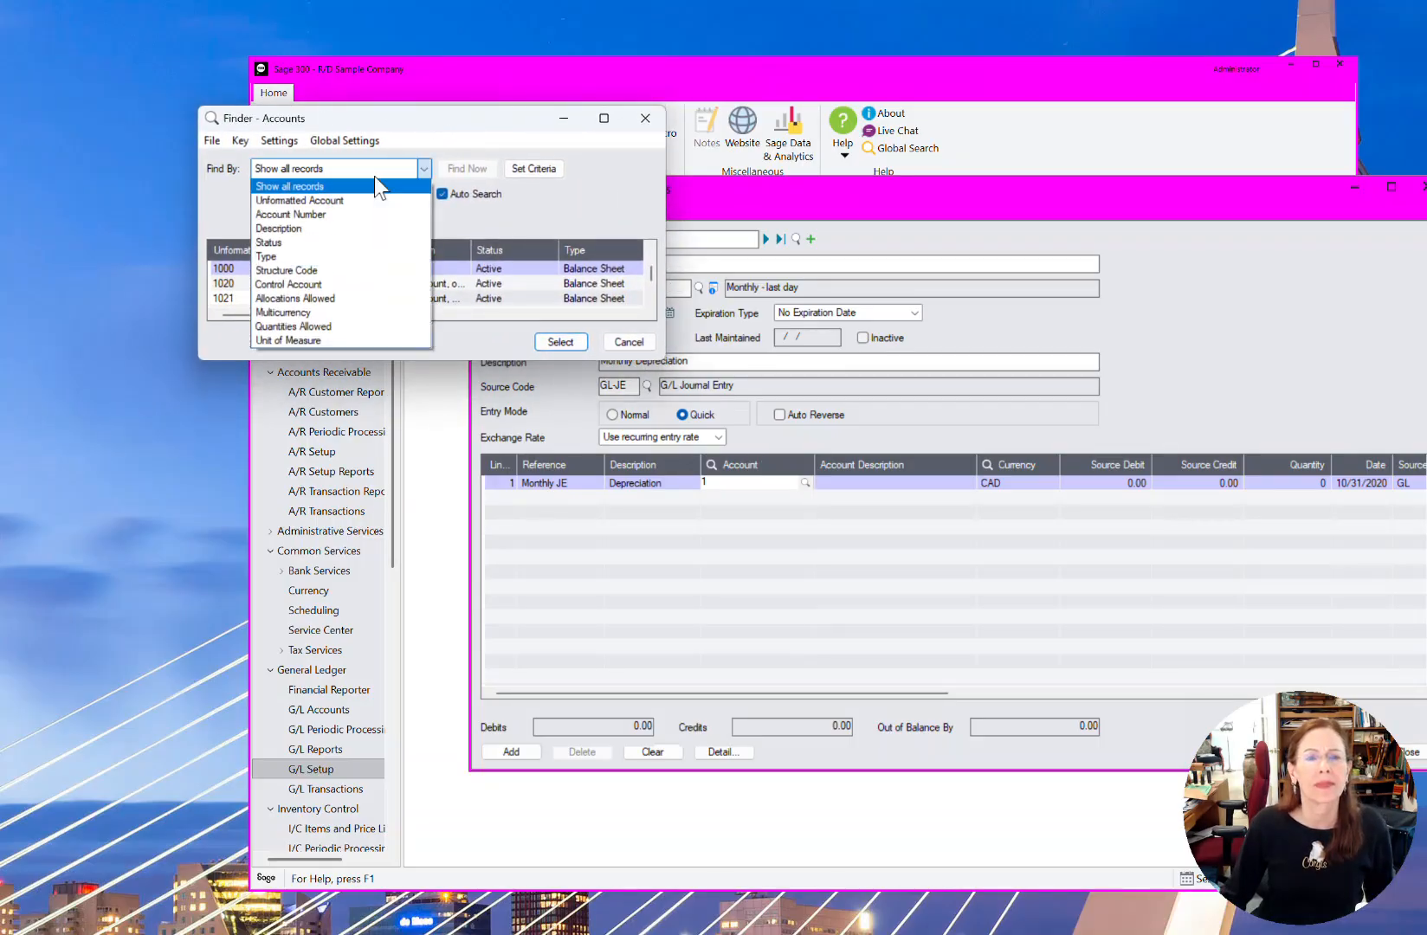
left_click(311, 227)
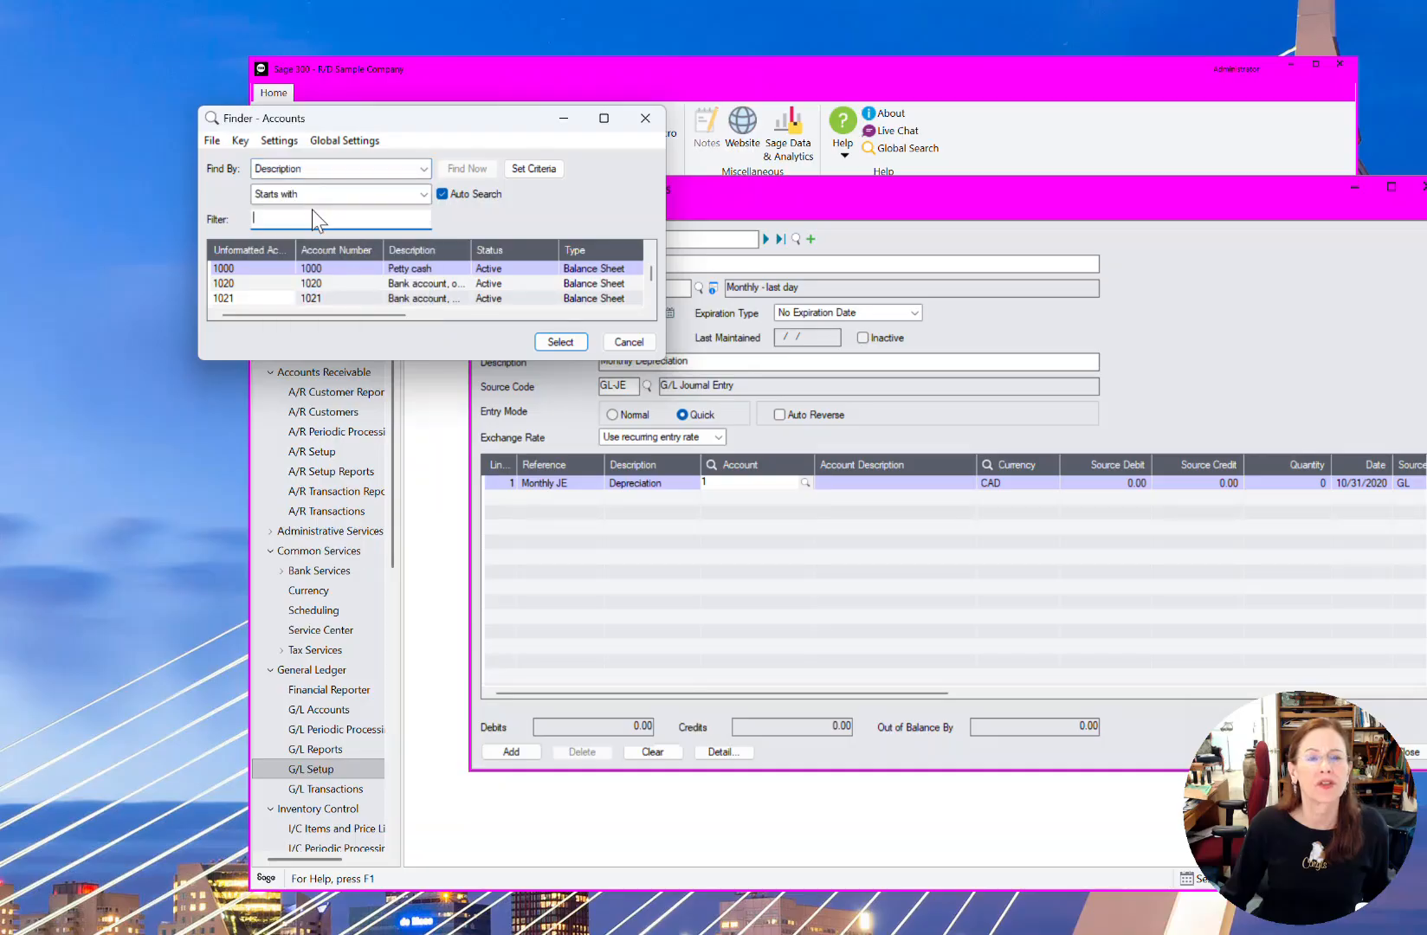
left_click(318, 192)
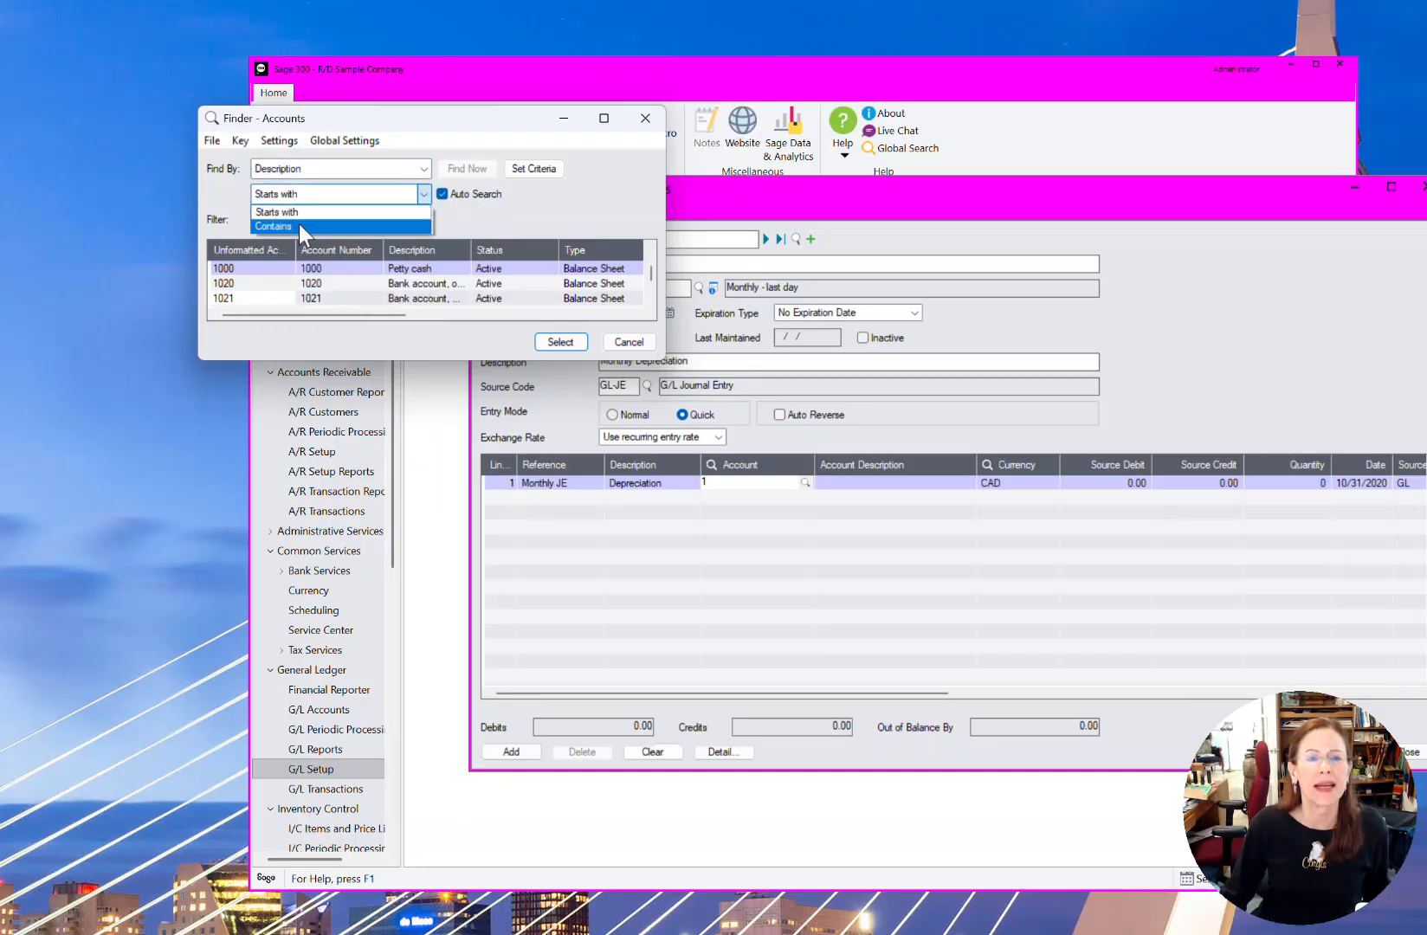
left_click(299, 226)
left_click(300, 216)
type("de")
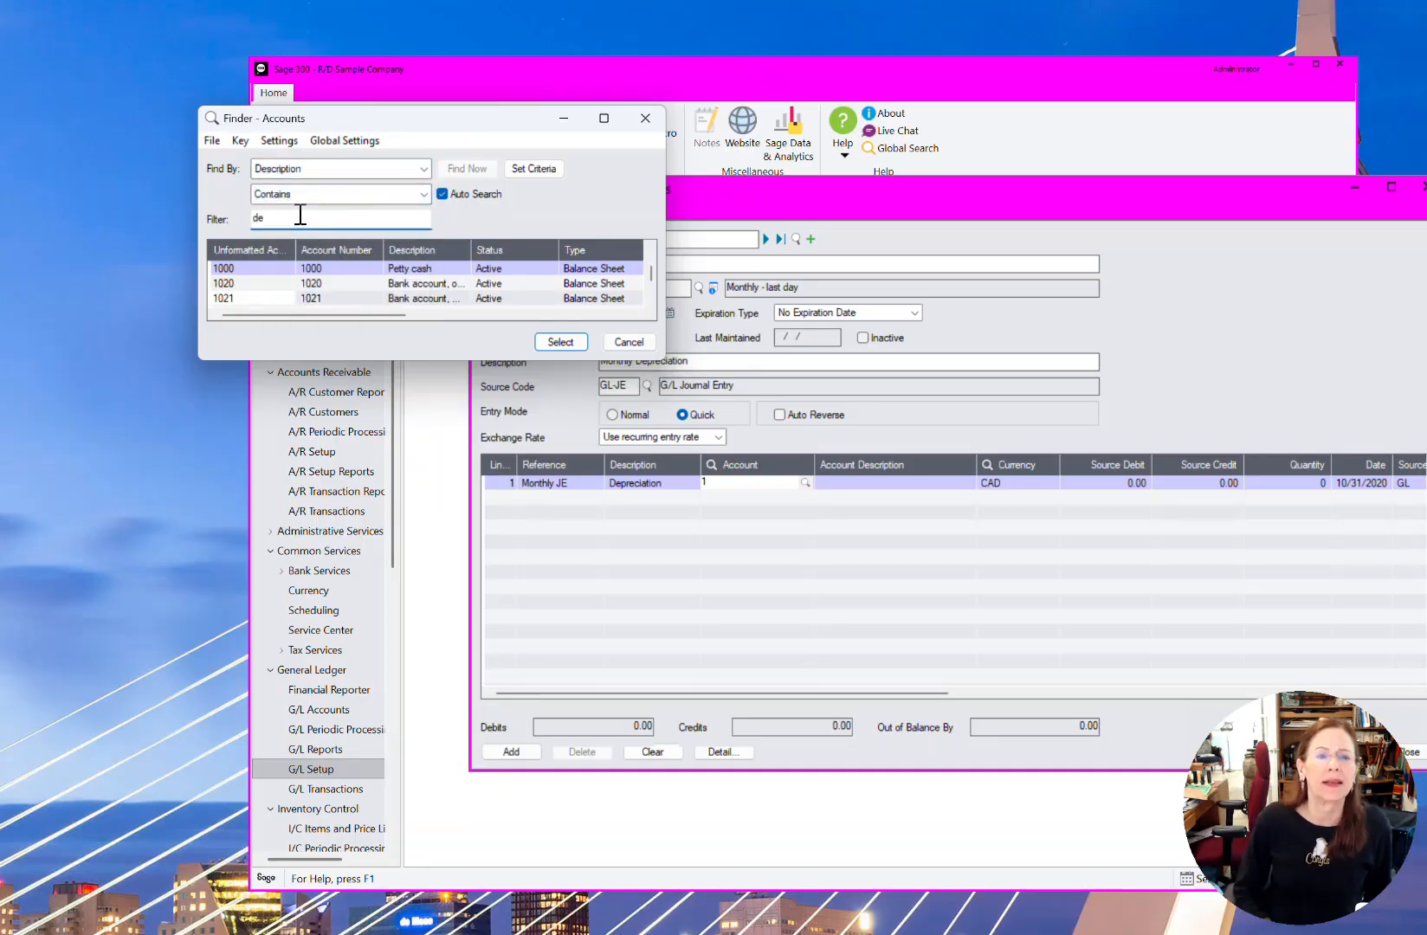
type("p")
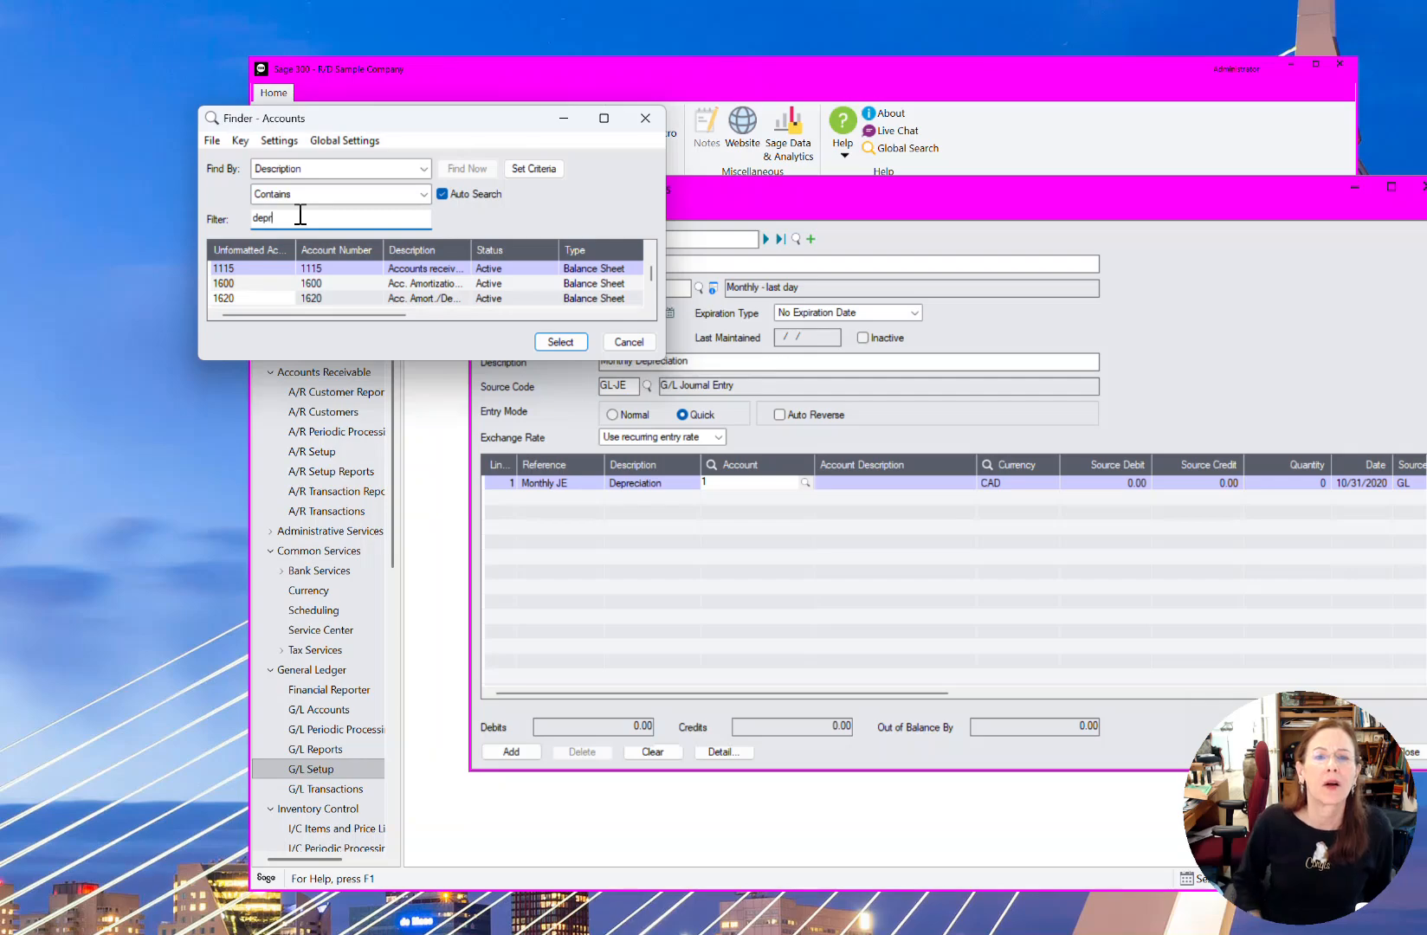
type("r")
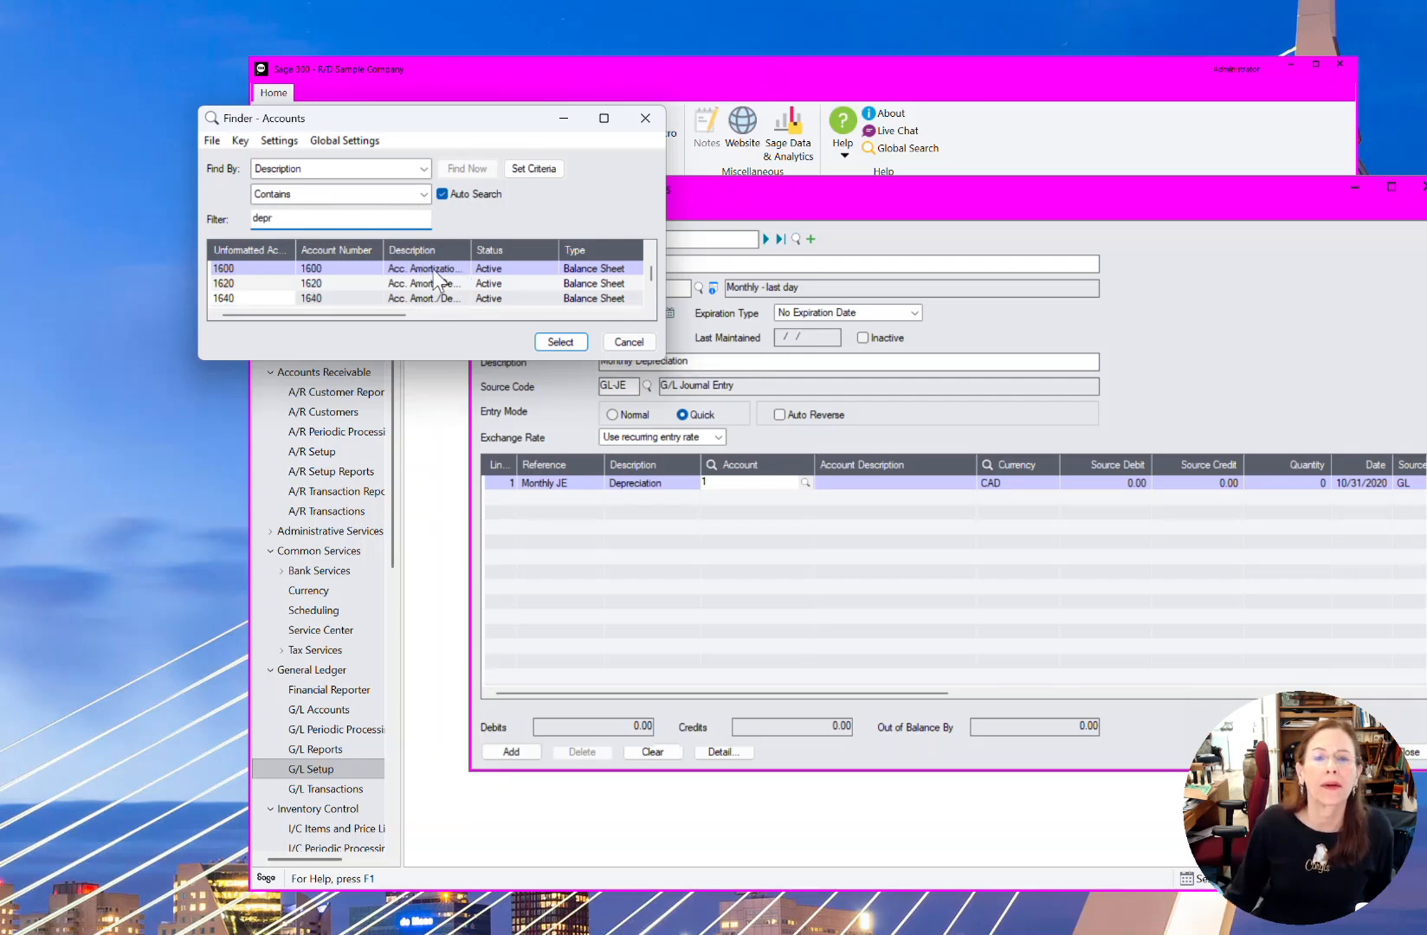
Assign account 6160 Amortization/Depreciation to line 1, set its source debit to 1,500.00 and start detail line 2
left_click(434, 300)
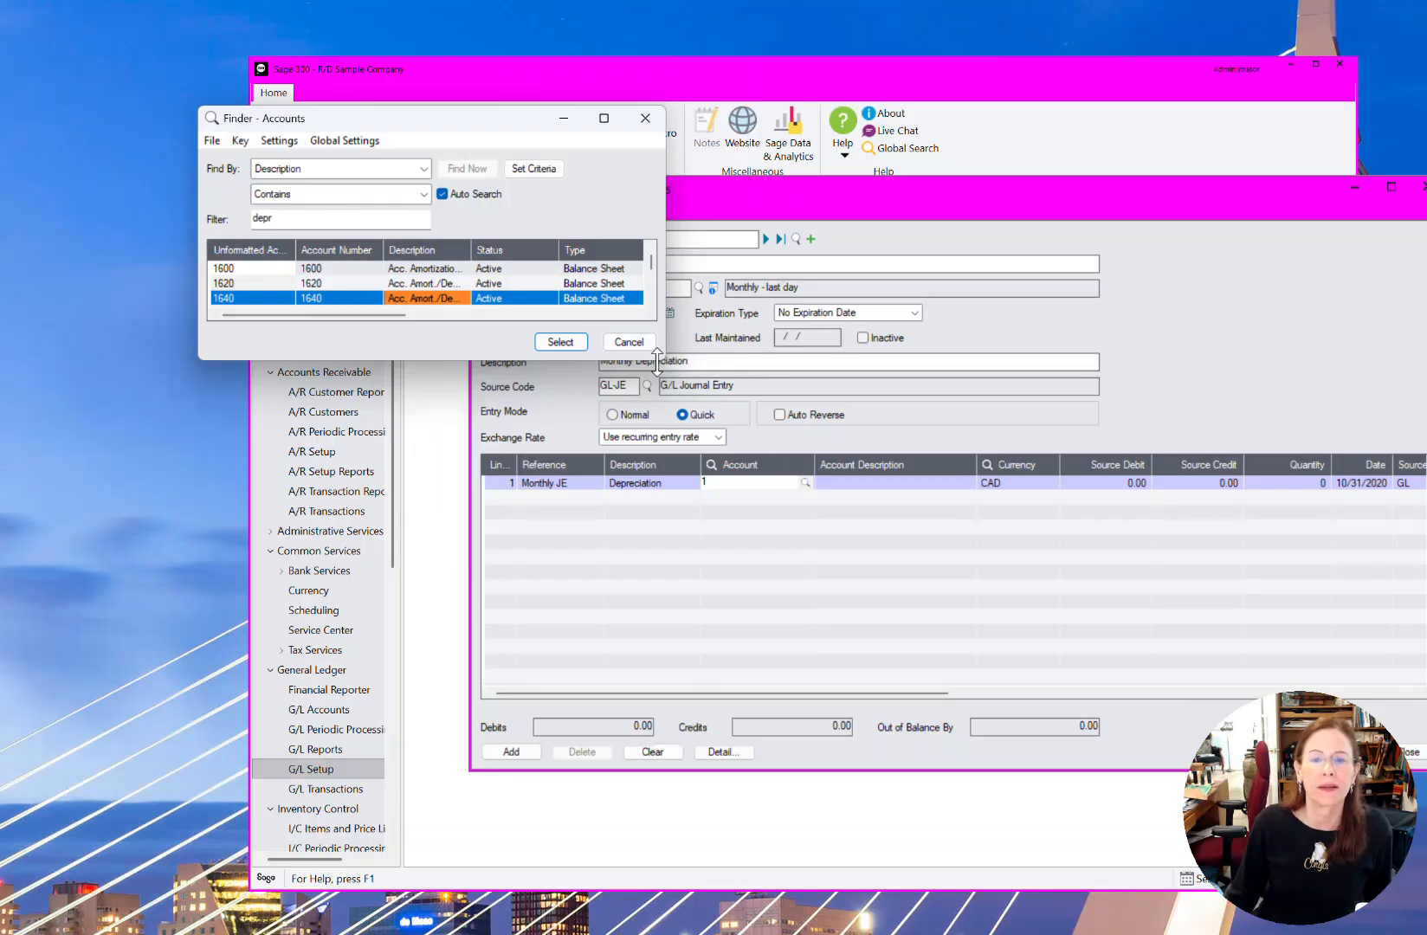
left_click_drag(612, 359, 611, 630)
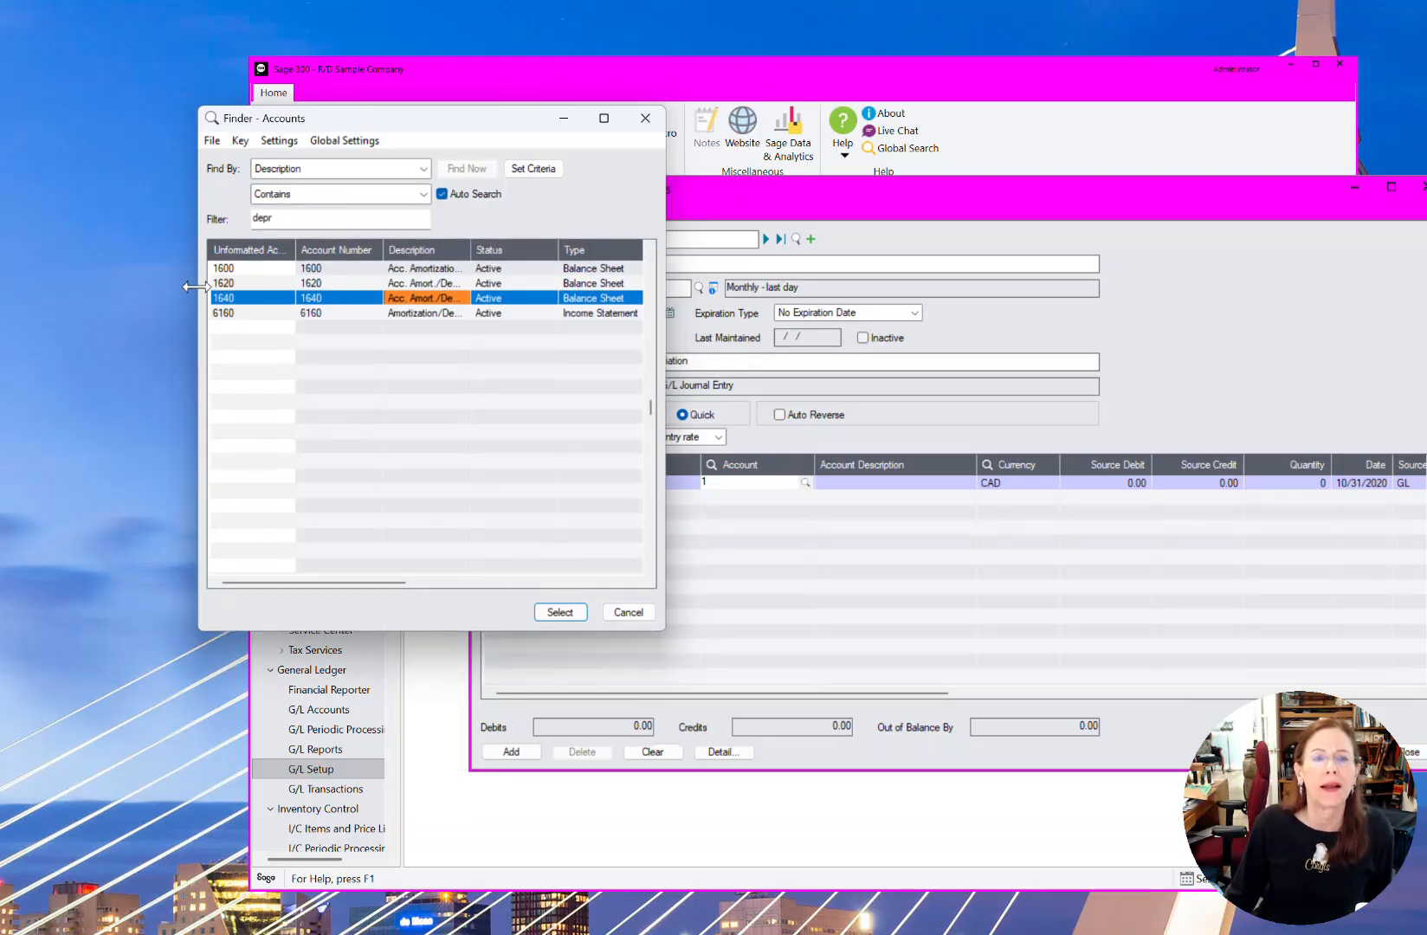
left_click(234, 313)
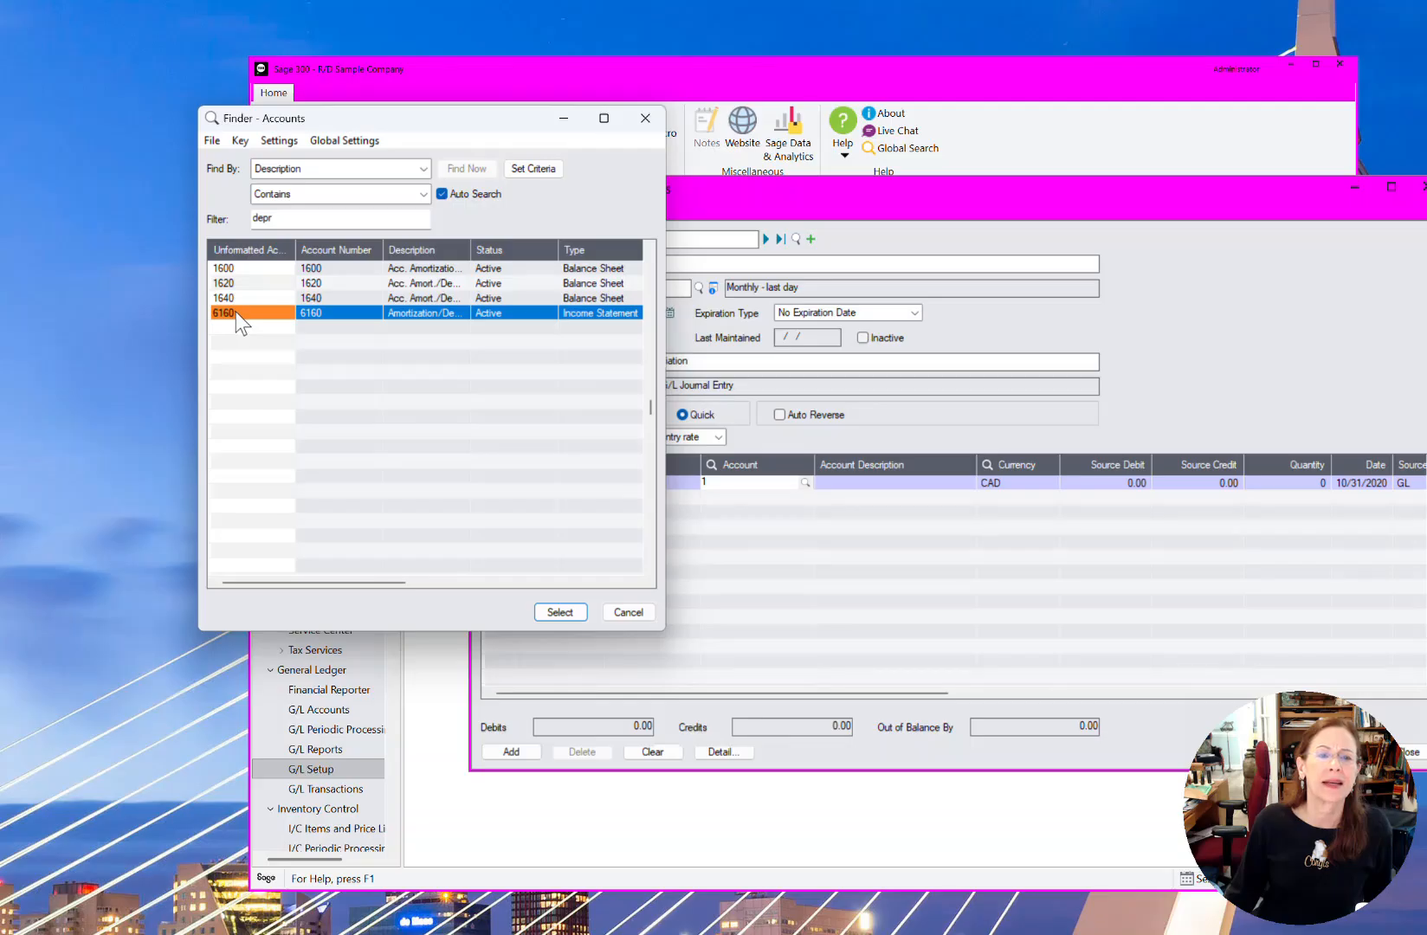
double_click(234, 312)
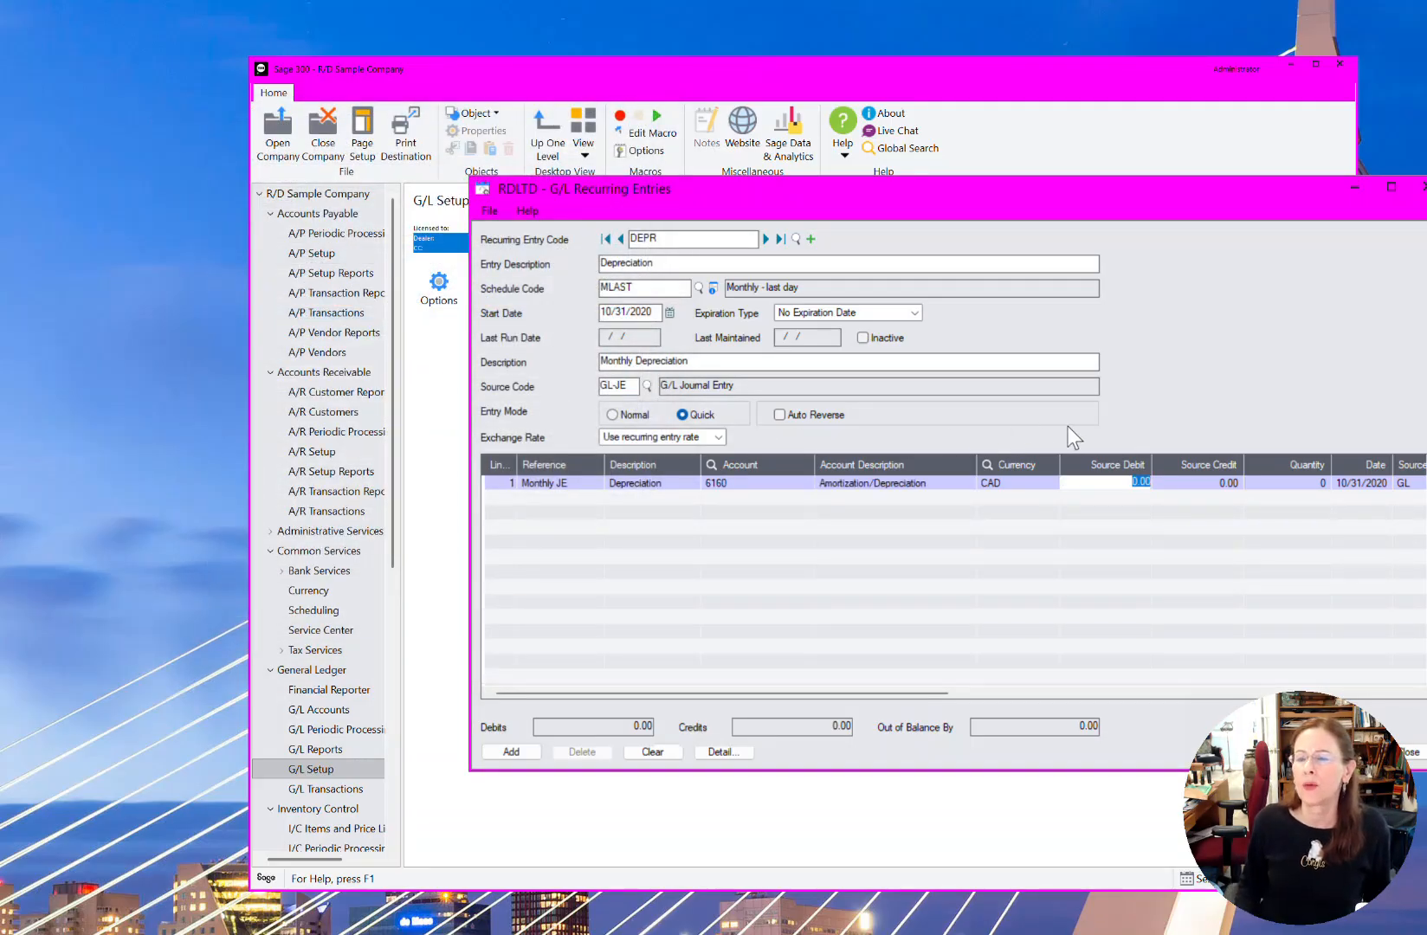
type("1,")
type("500")
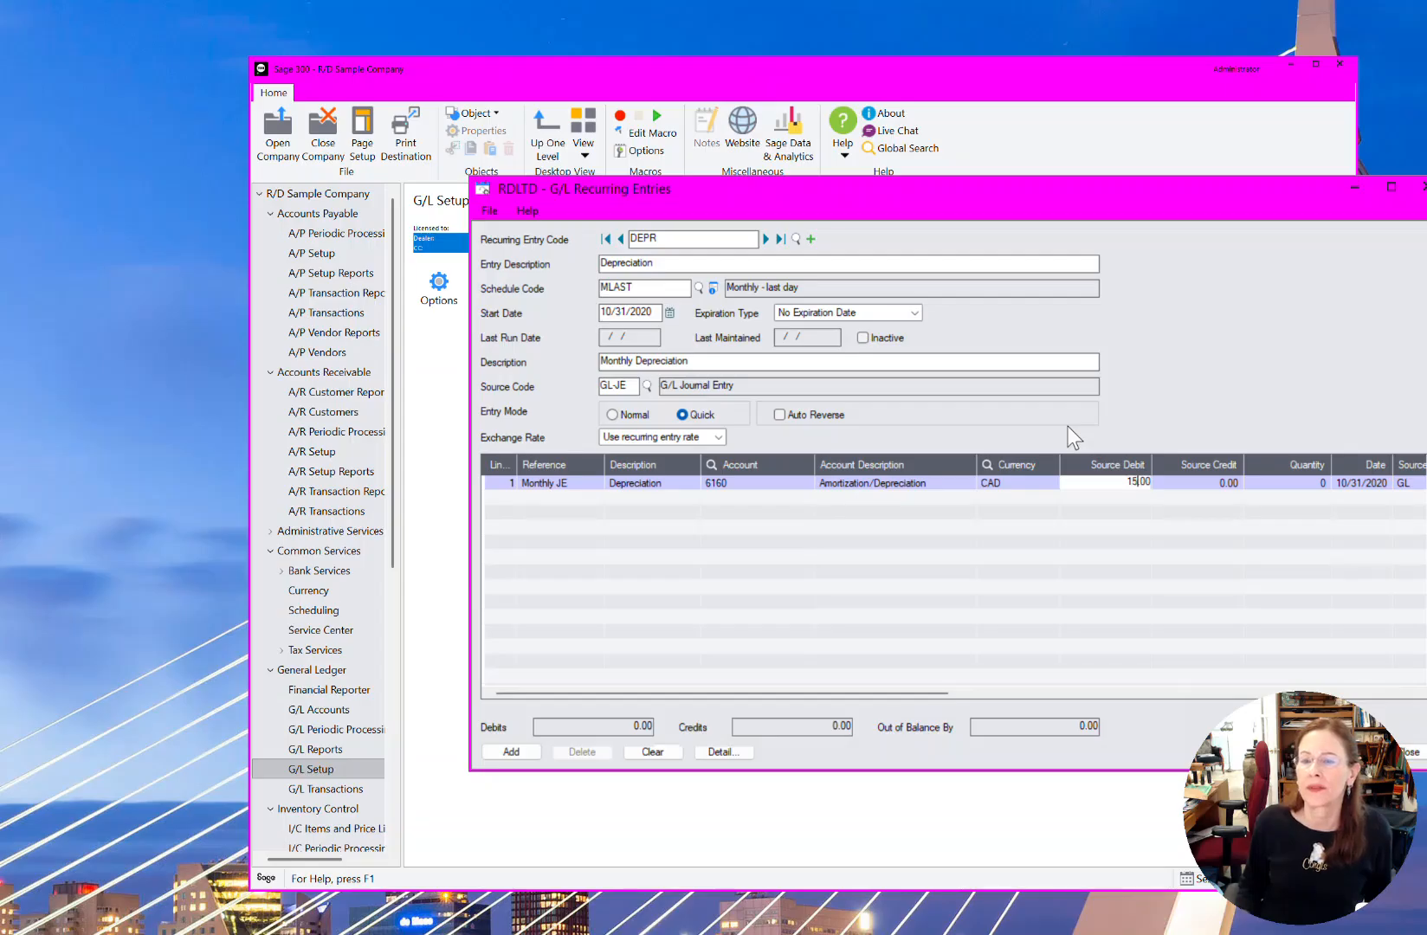
key("Return")
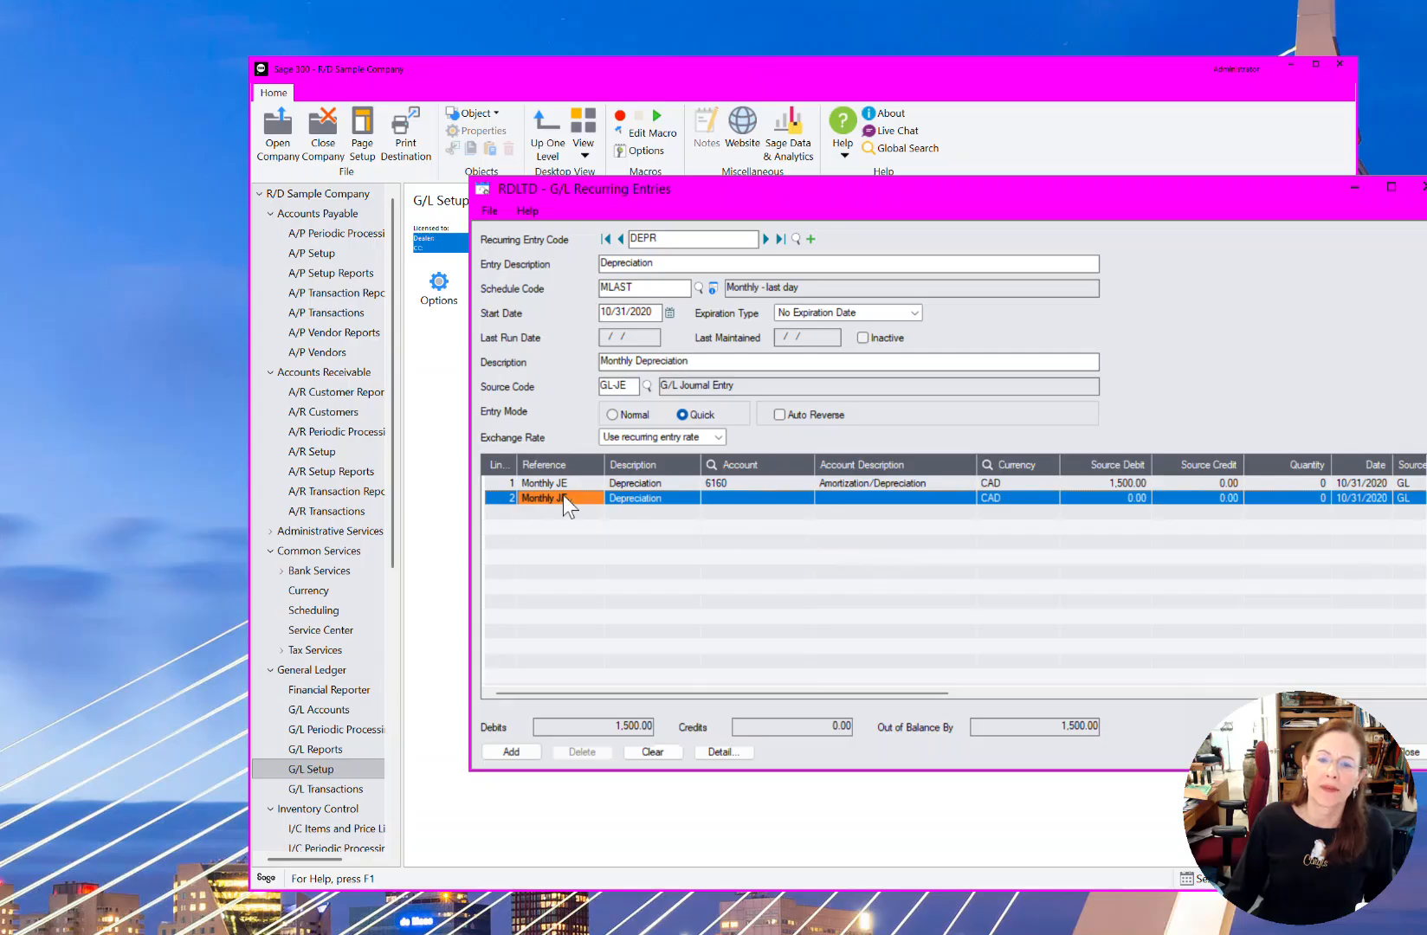
Set line 2 of the depreciation entry to account 1640 with a source credit of 1,500.00
left_click(738, 495)
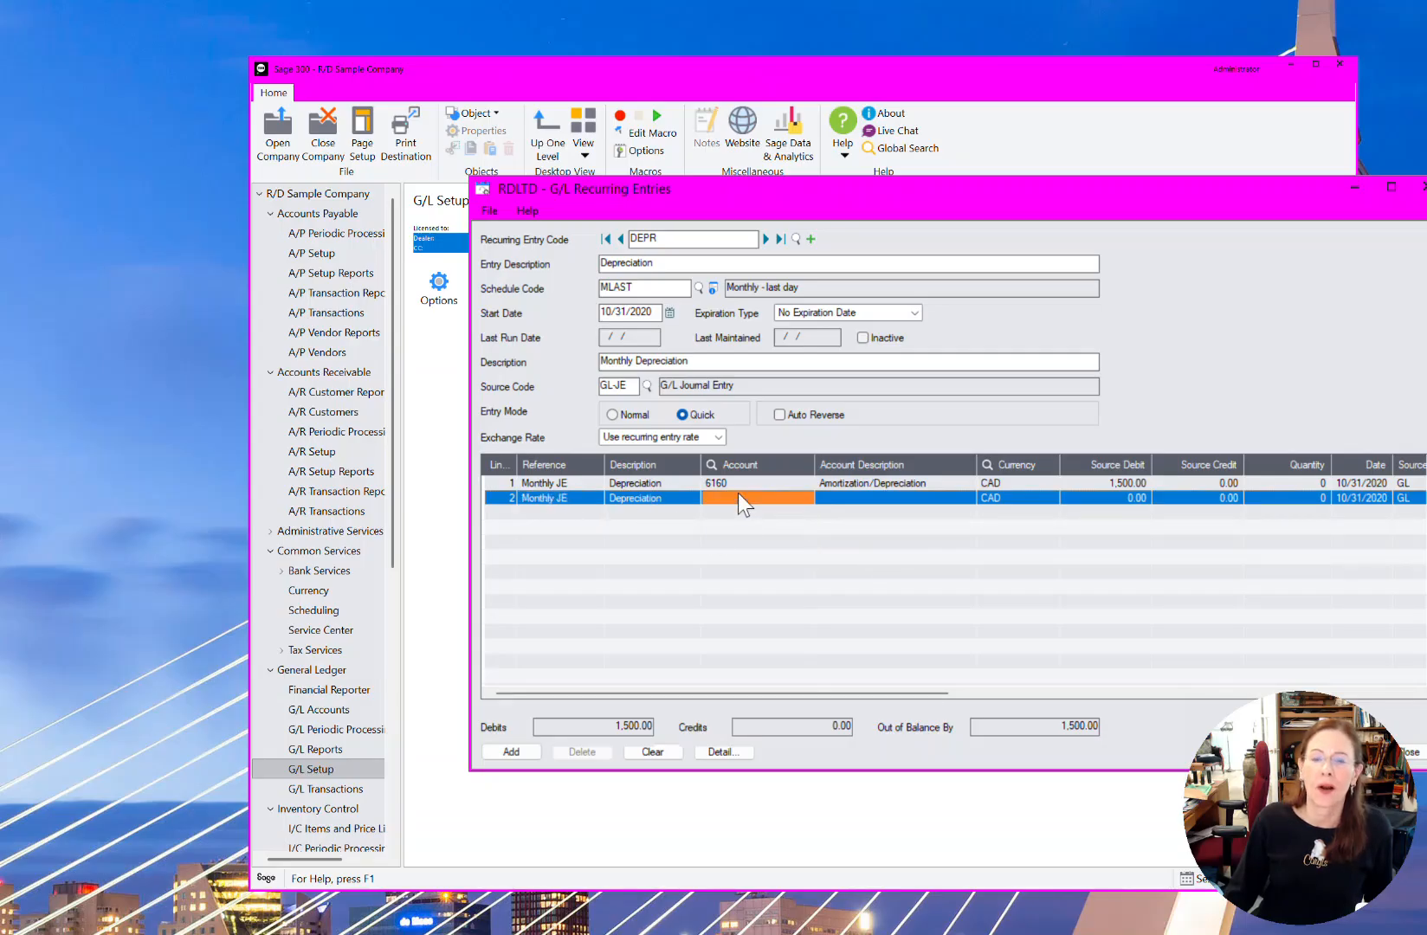
type("1640")
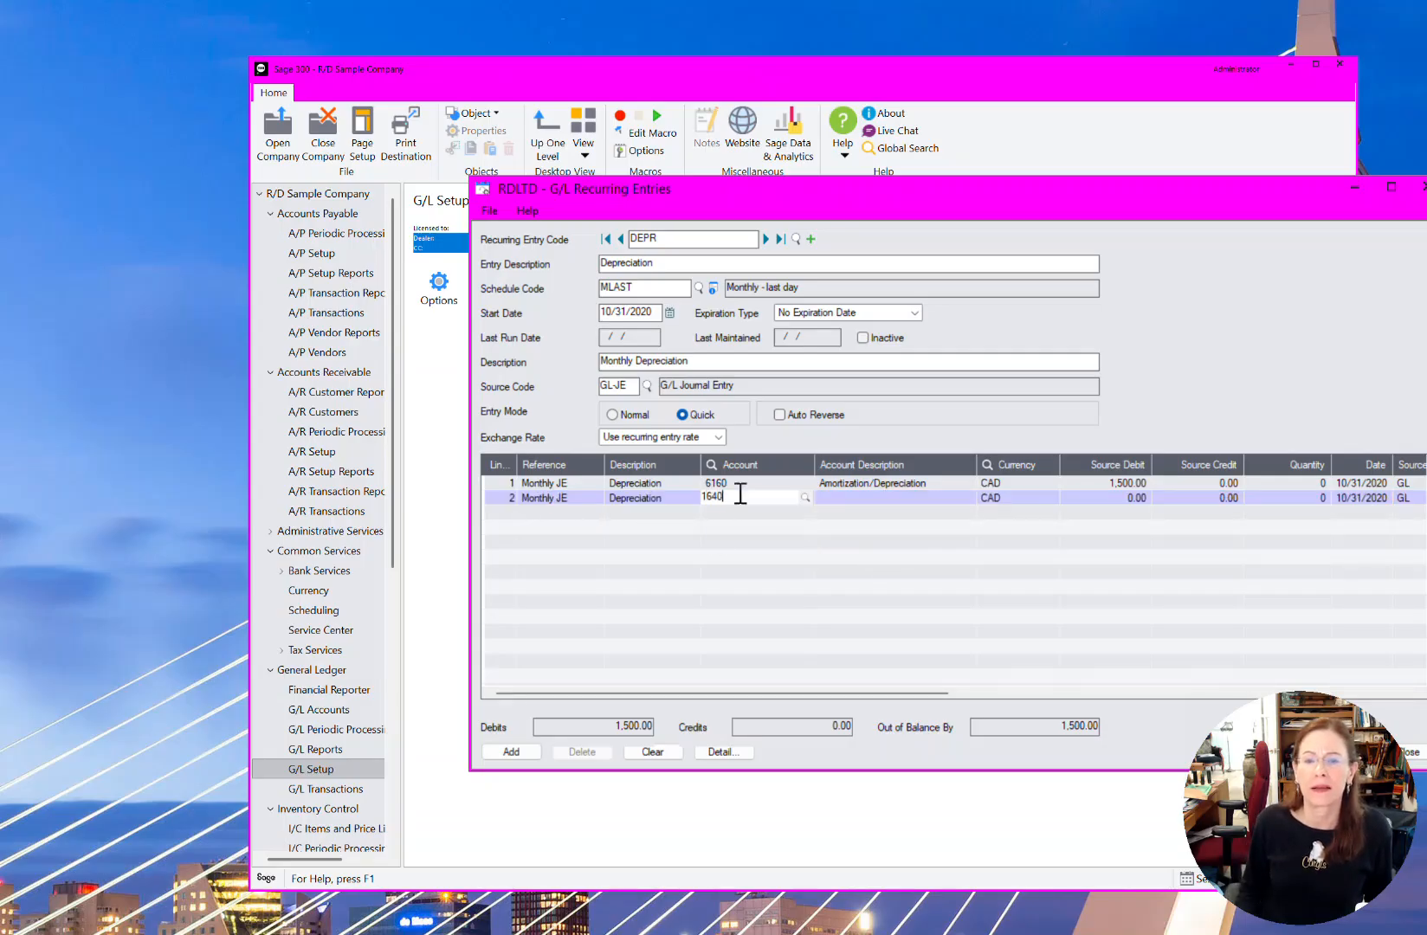
key("Tab")
key("Tab")
type("15")
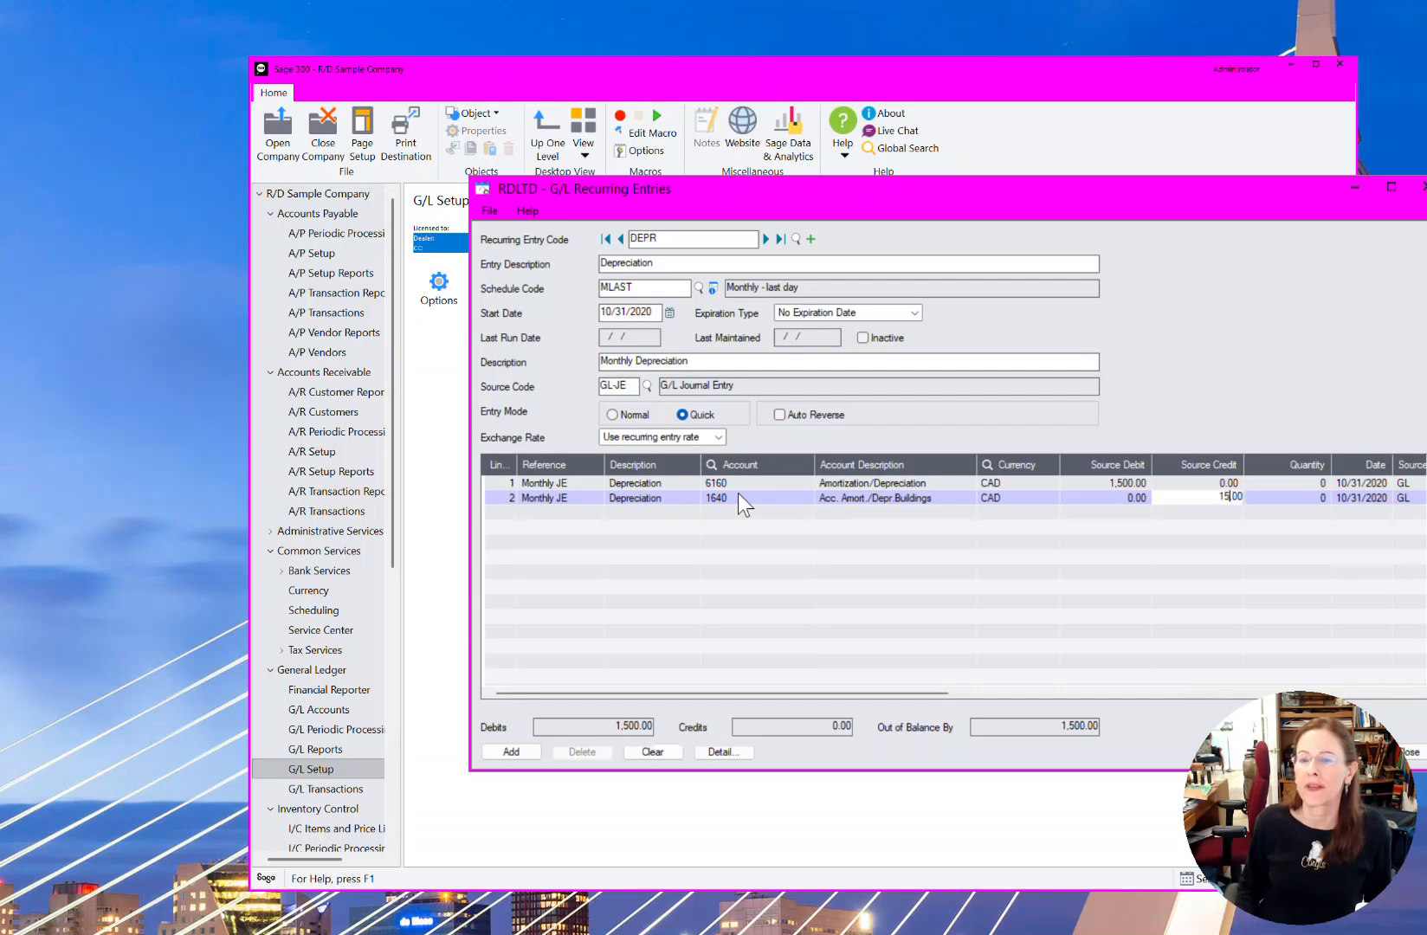
Add the completed DEPR recurring entry and close the G/L Recurring Entries window
left_click(513, 751)
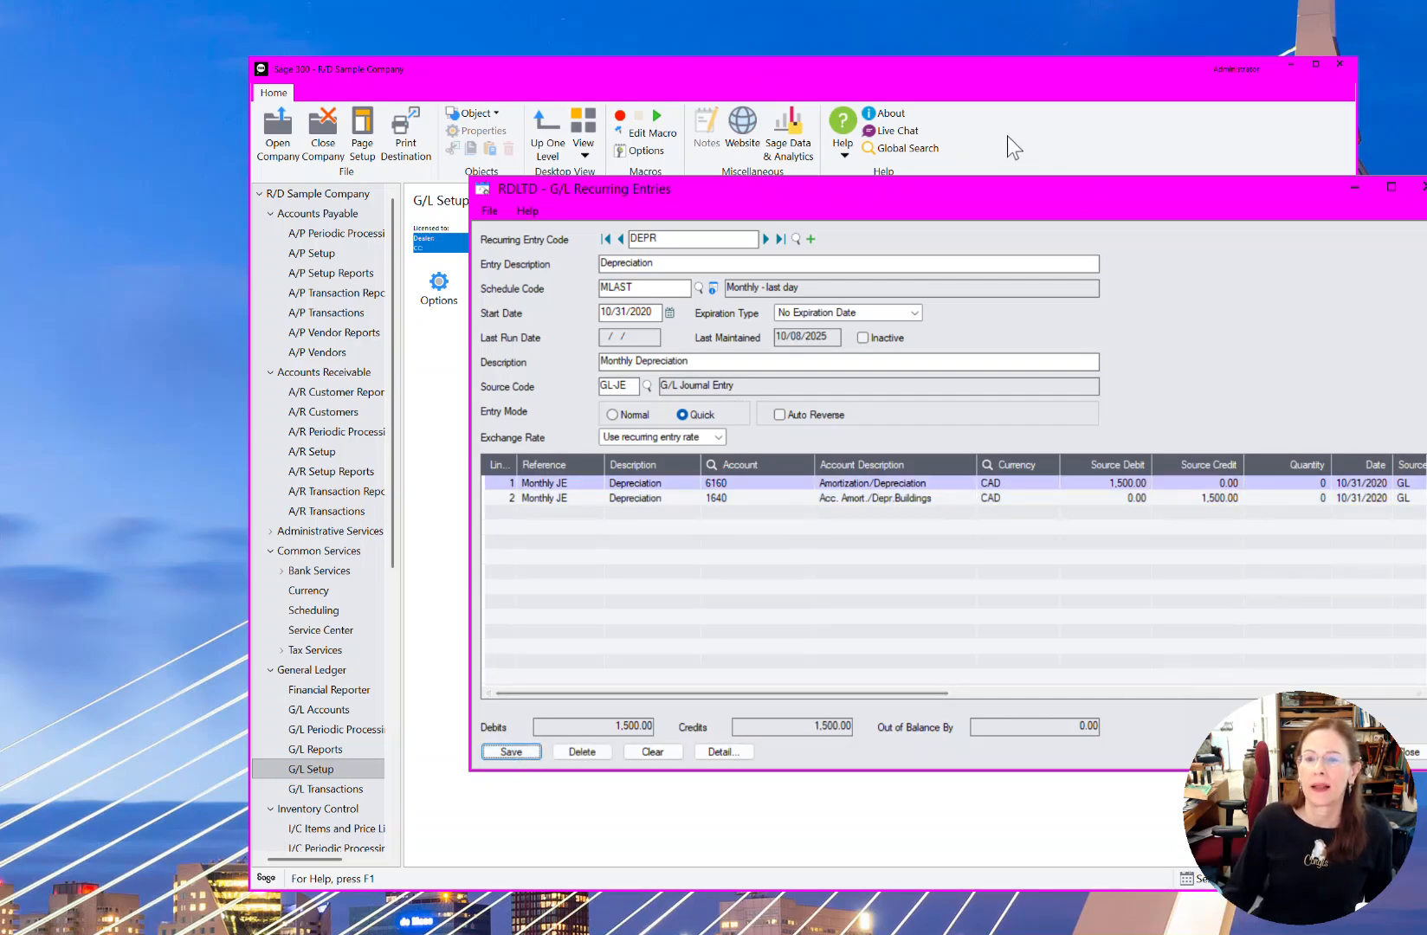
left_click_drag(962, 198, 680, 172)
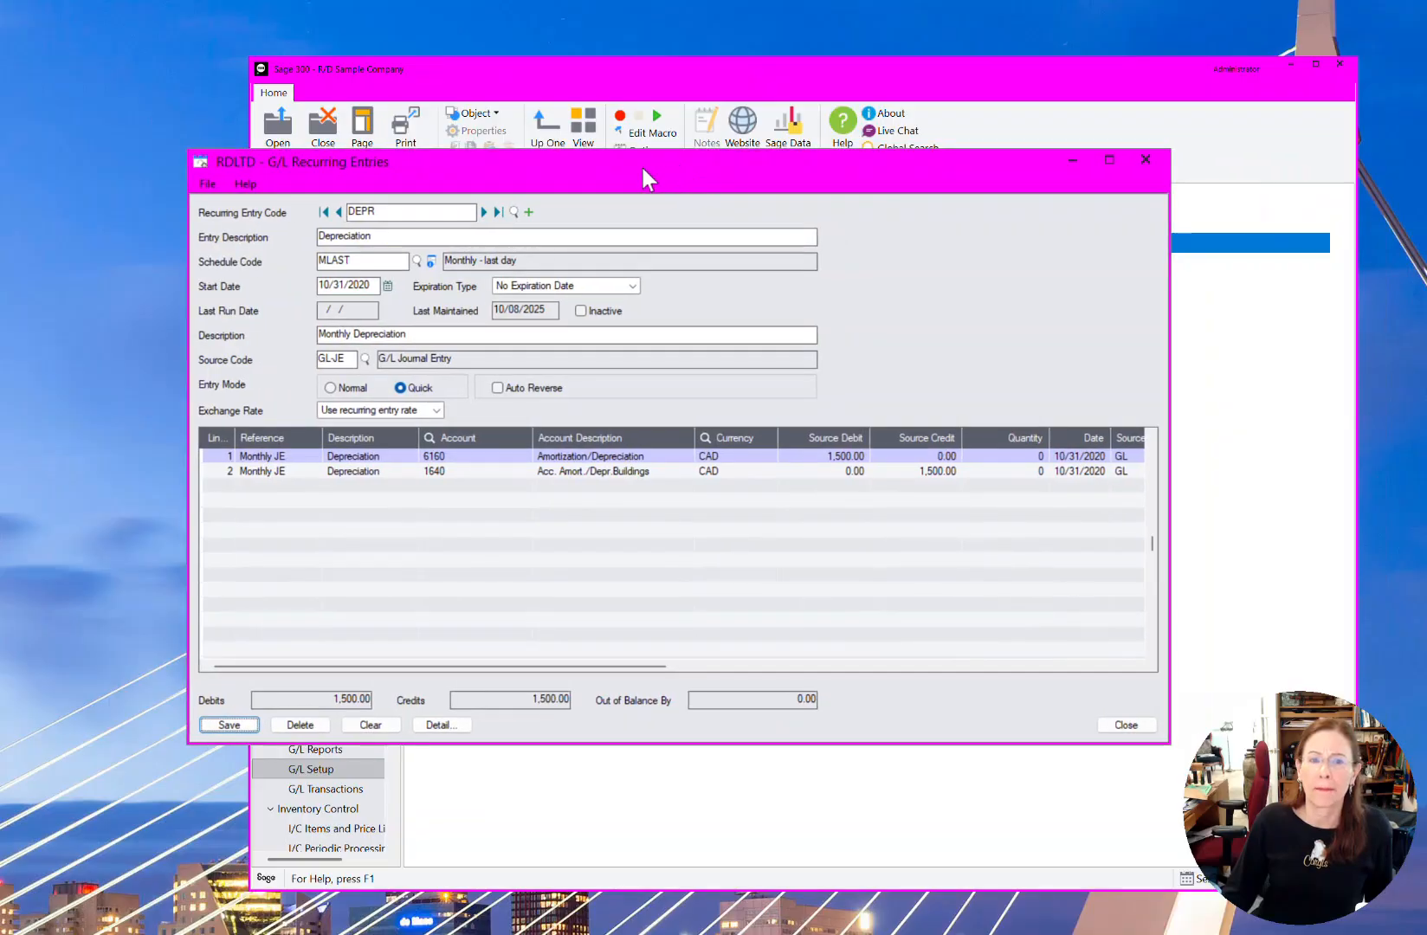
left_click(1144, 161)
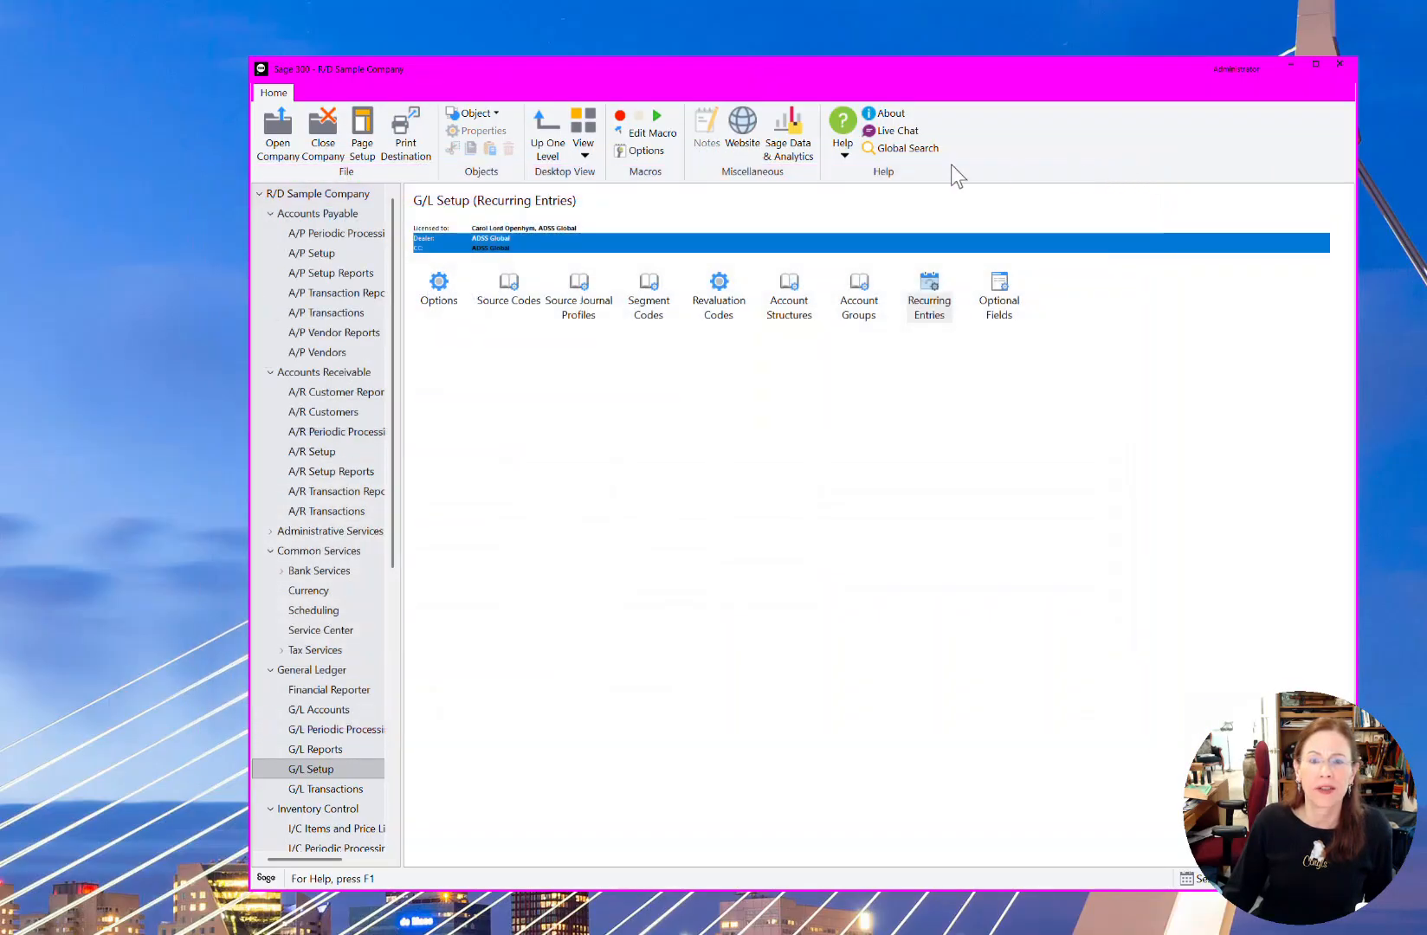
Create a G/L recurring entries batch with run date 10/31/2020 for all entry codes, and close the dialog when processed
left_click(341, 733)
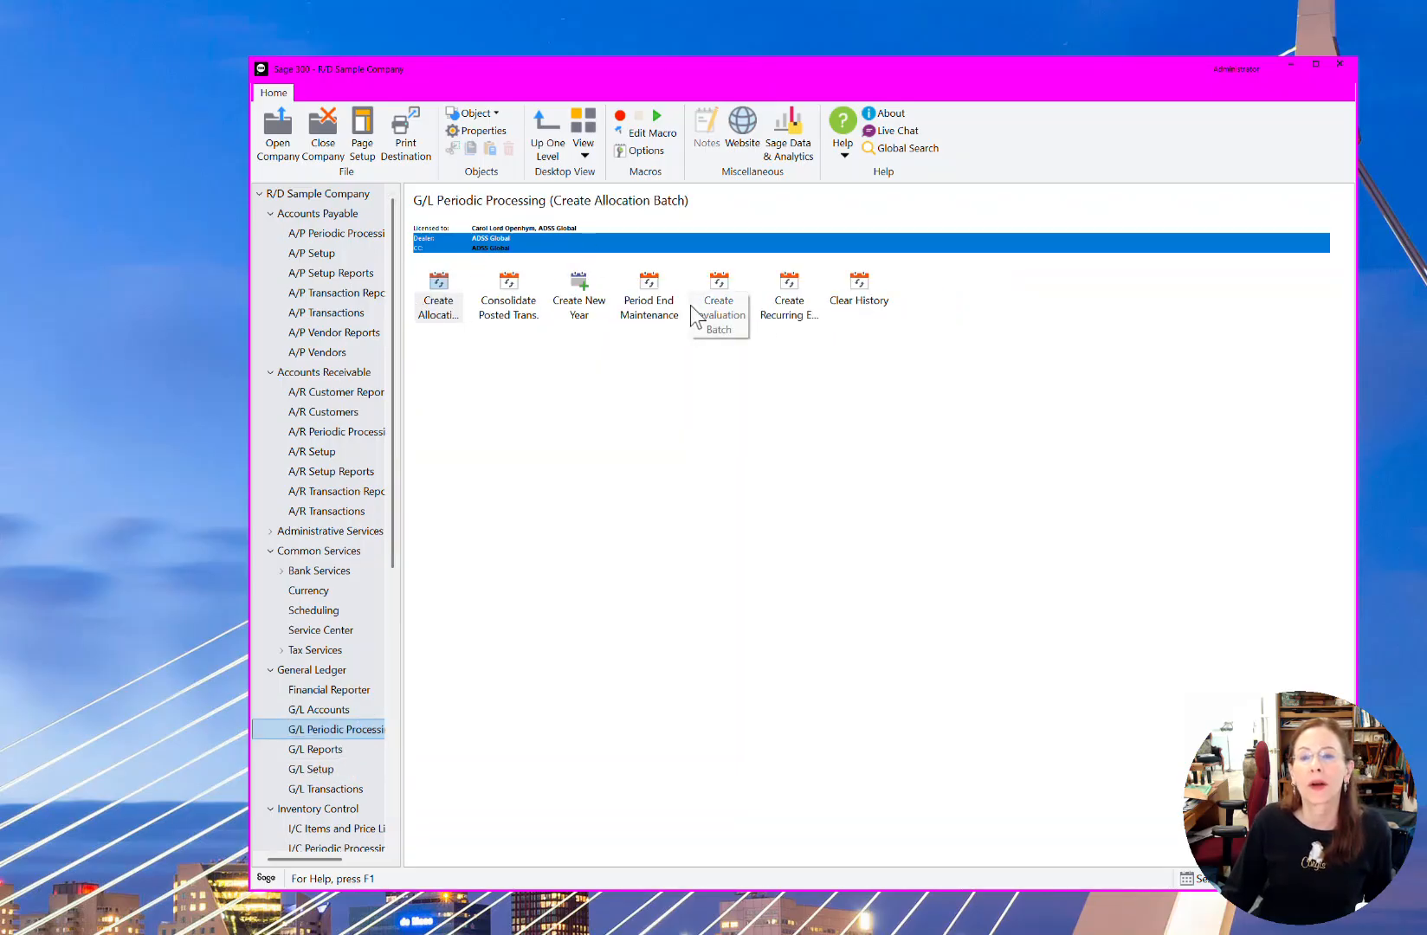
left_click(805, 326)
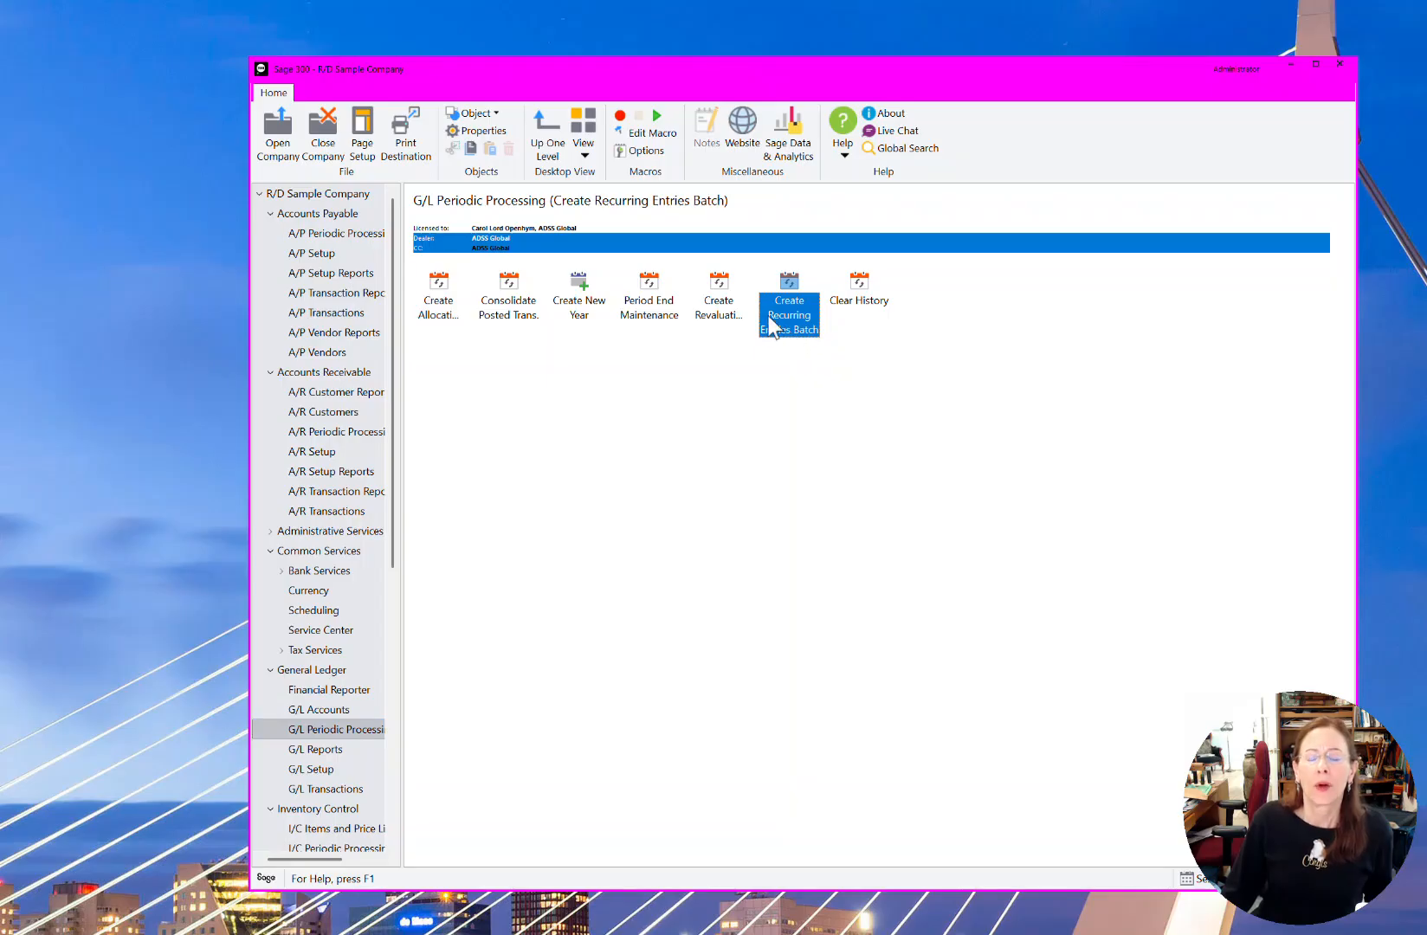
double_click(773, 328)
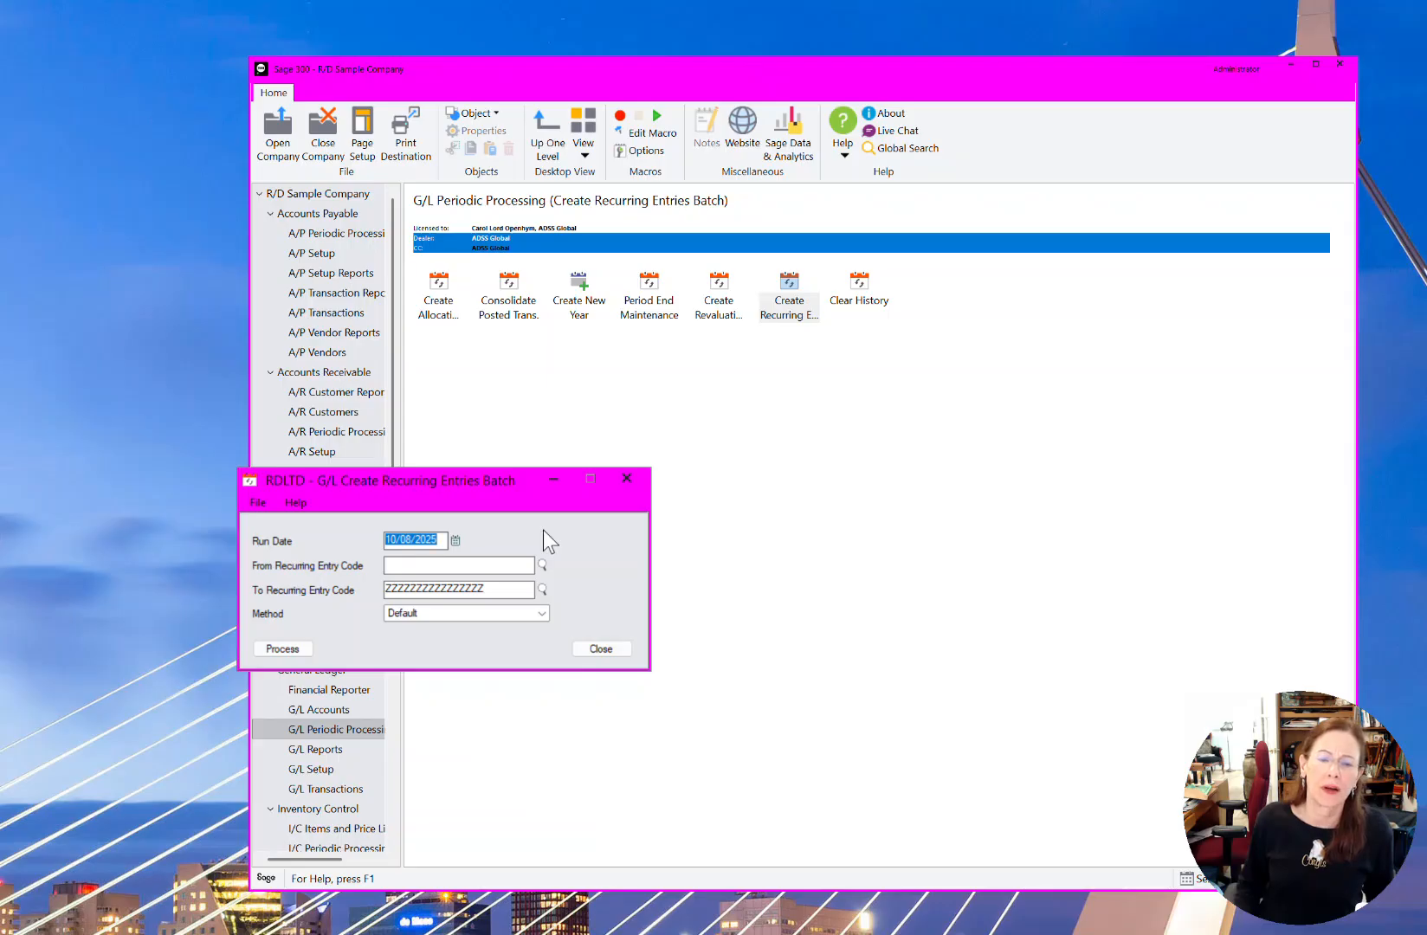
type("10/31/2020")
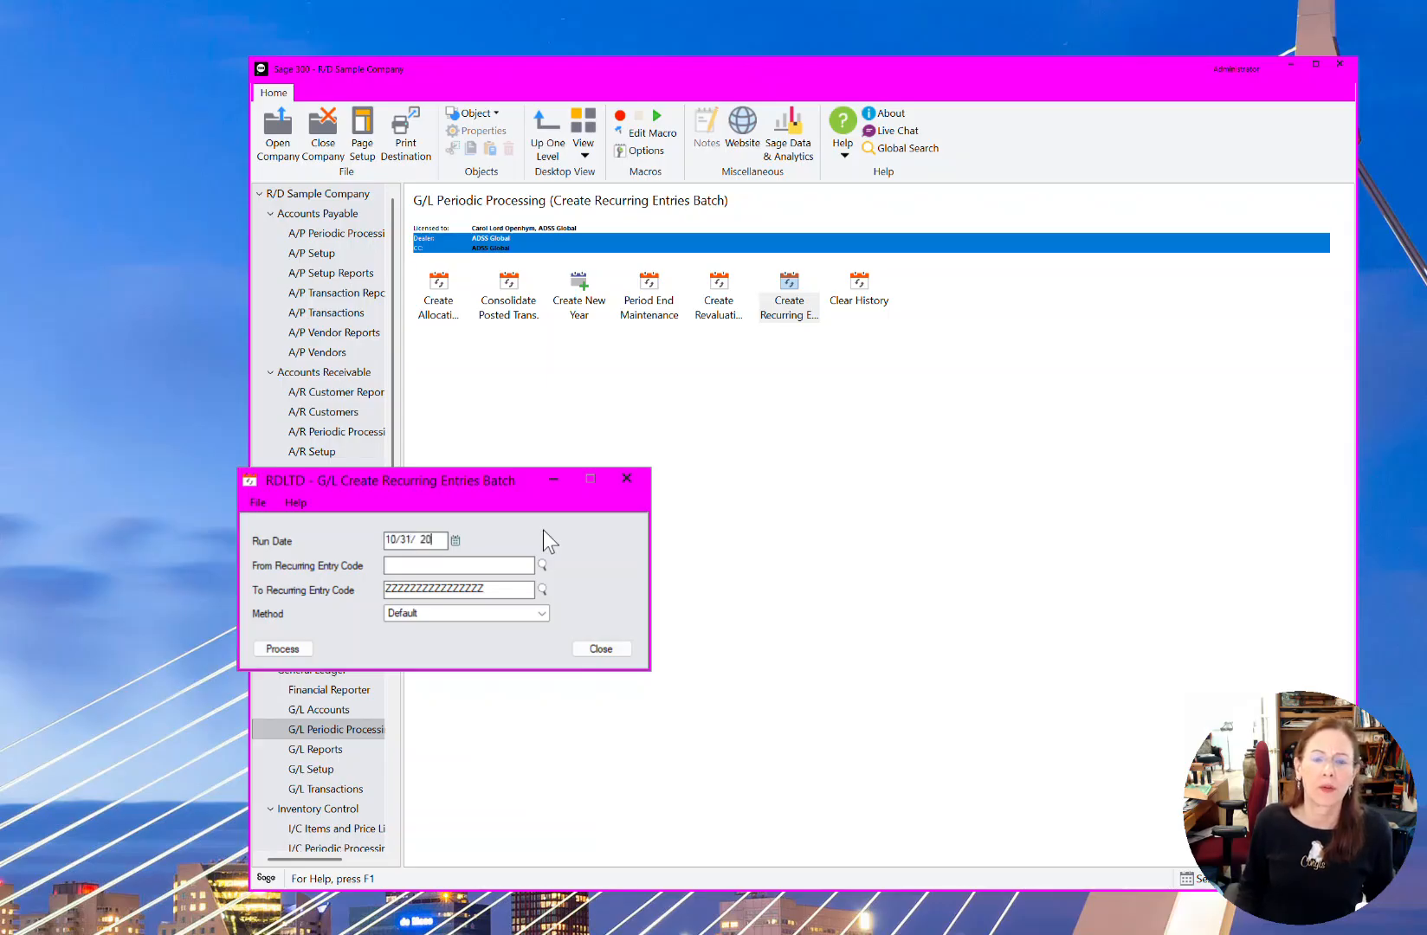
key("Tab")
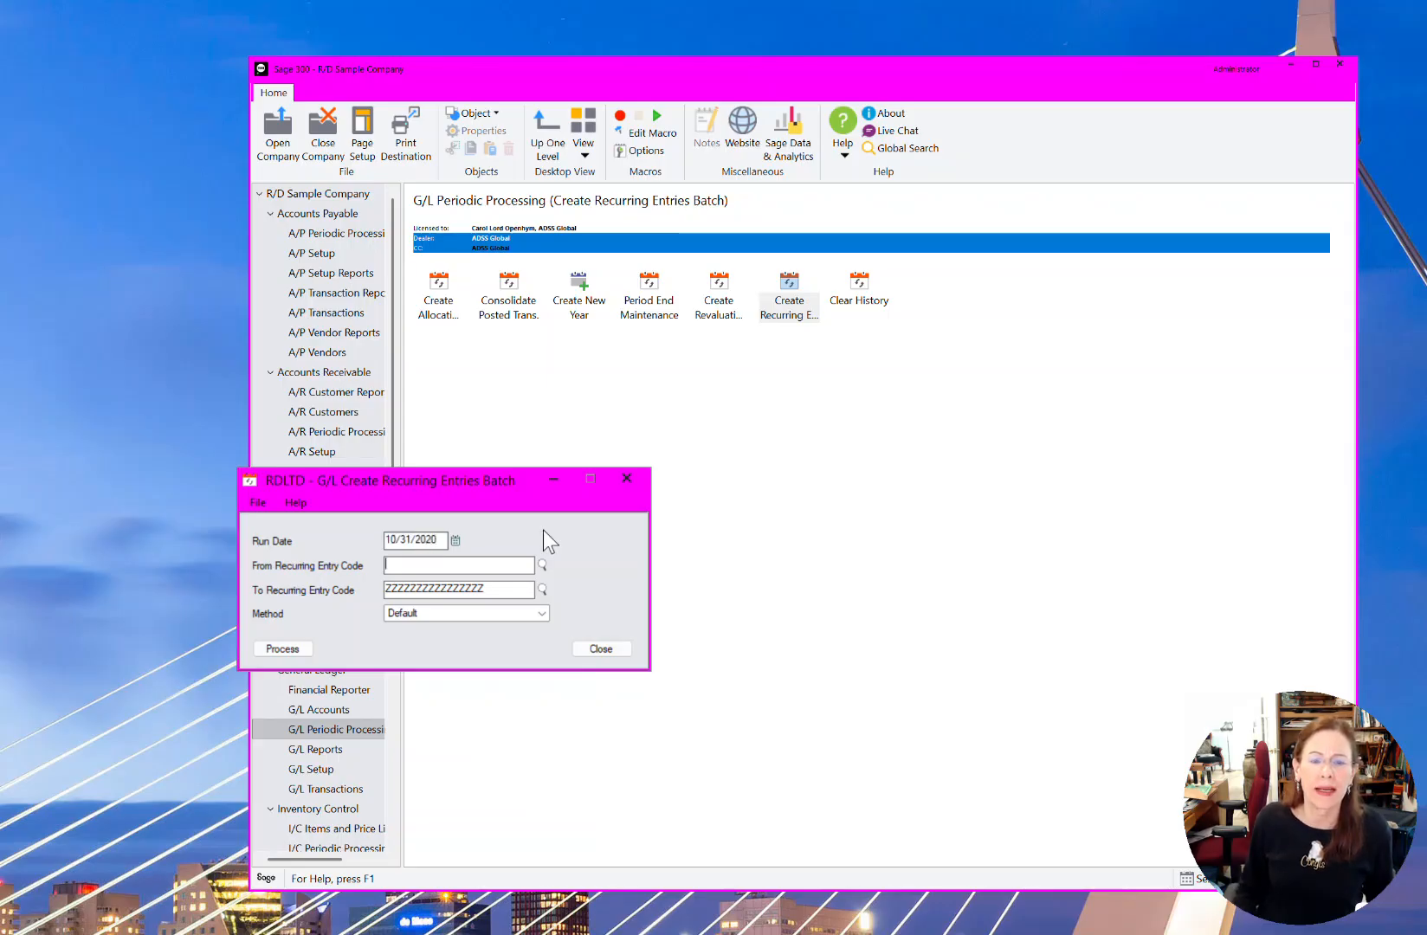
left_click(305, 650)
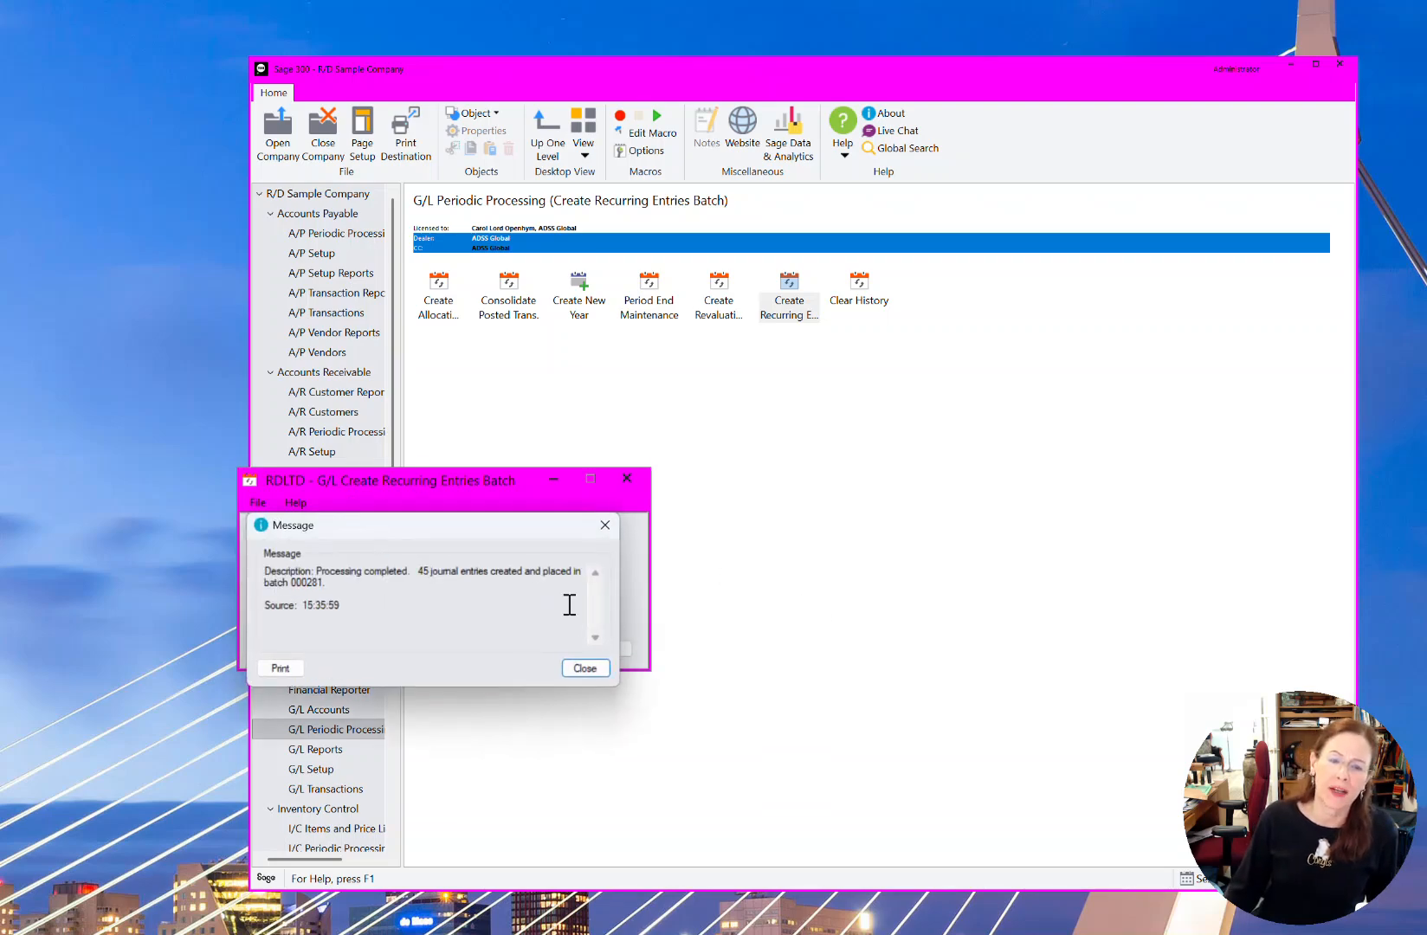
left_click(584, 669)
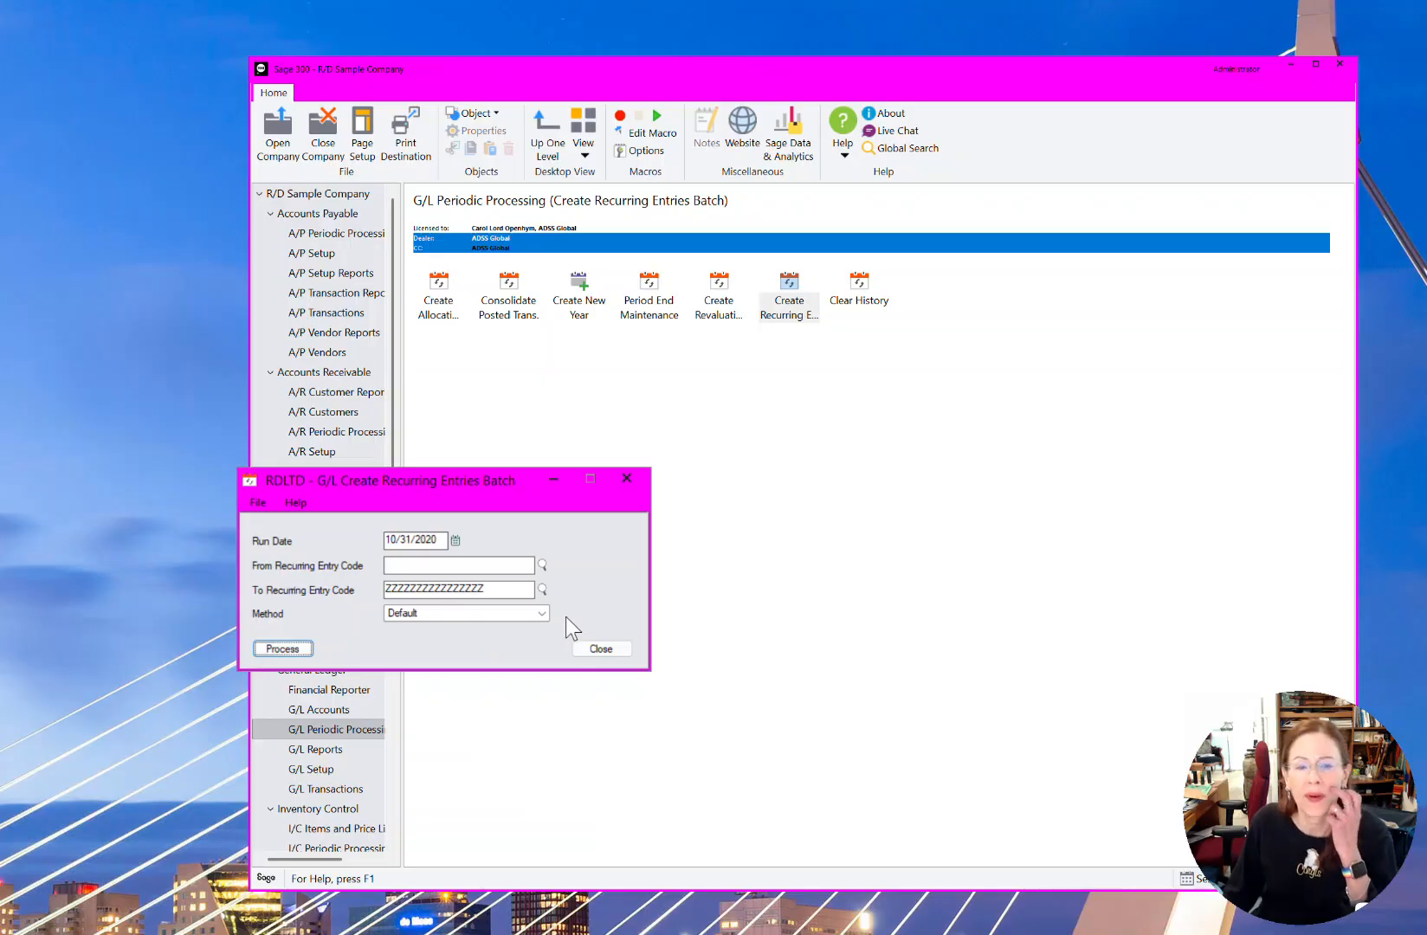
left_click(602, 649)
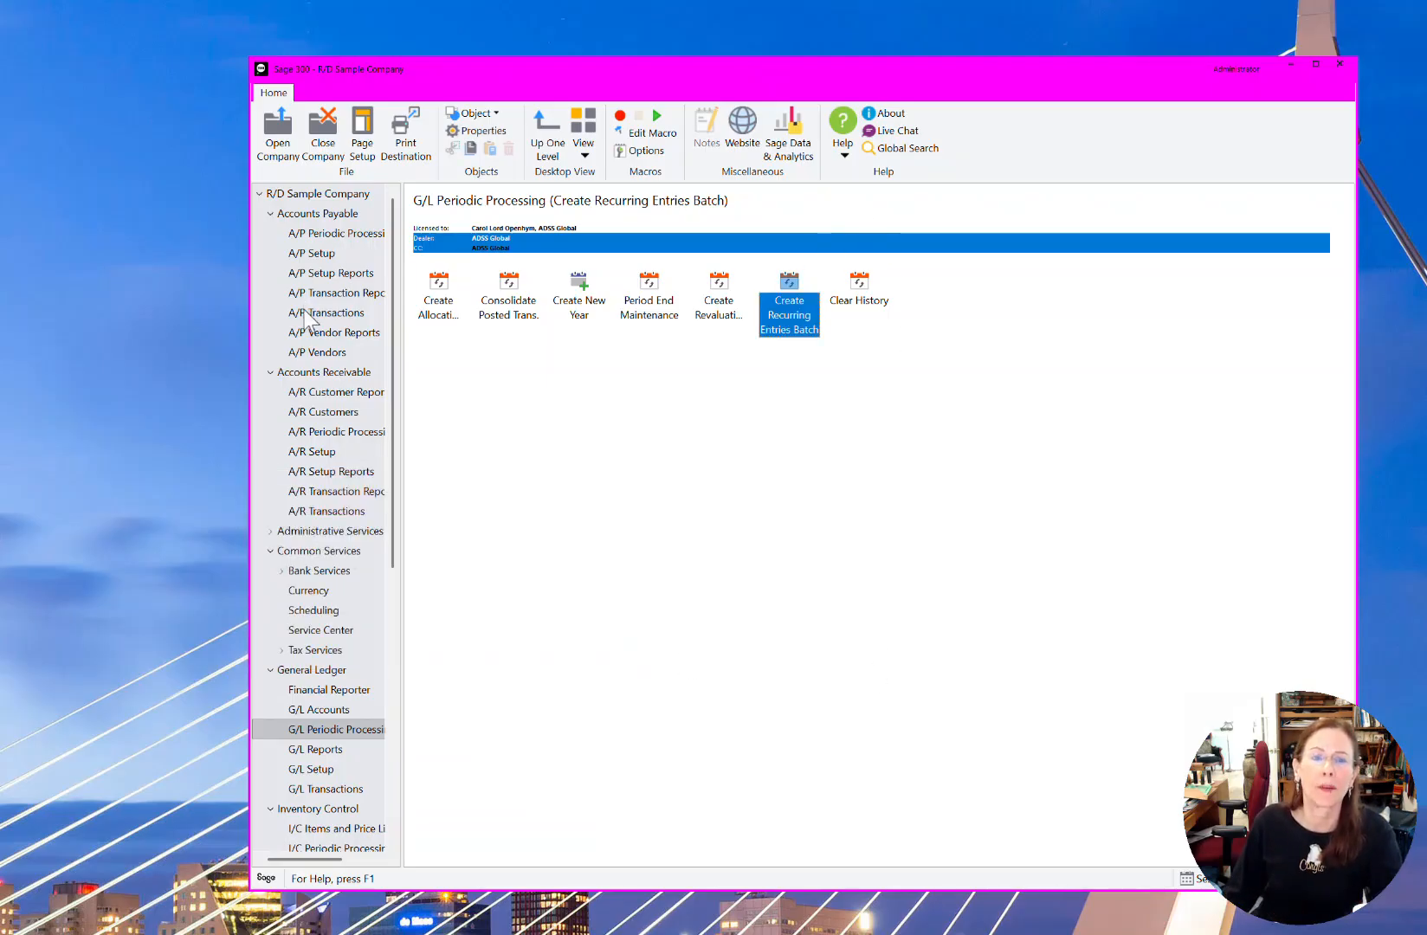
Open the Batch List in G/L Transactions and widen its Description column
left_click(328, 660)
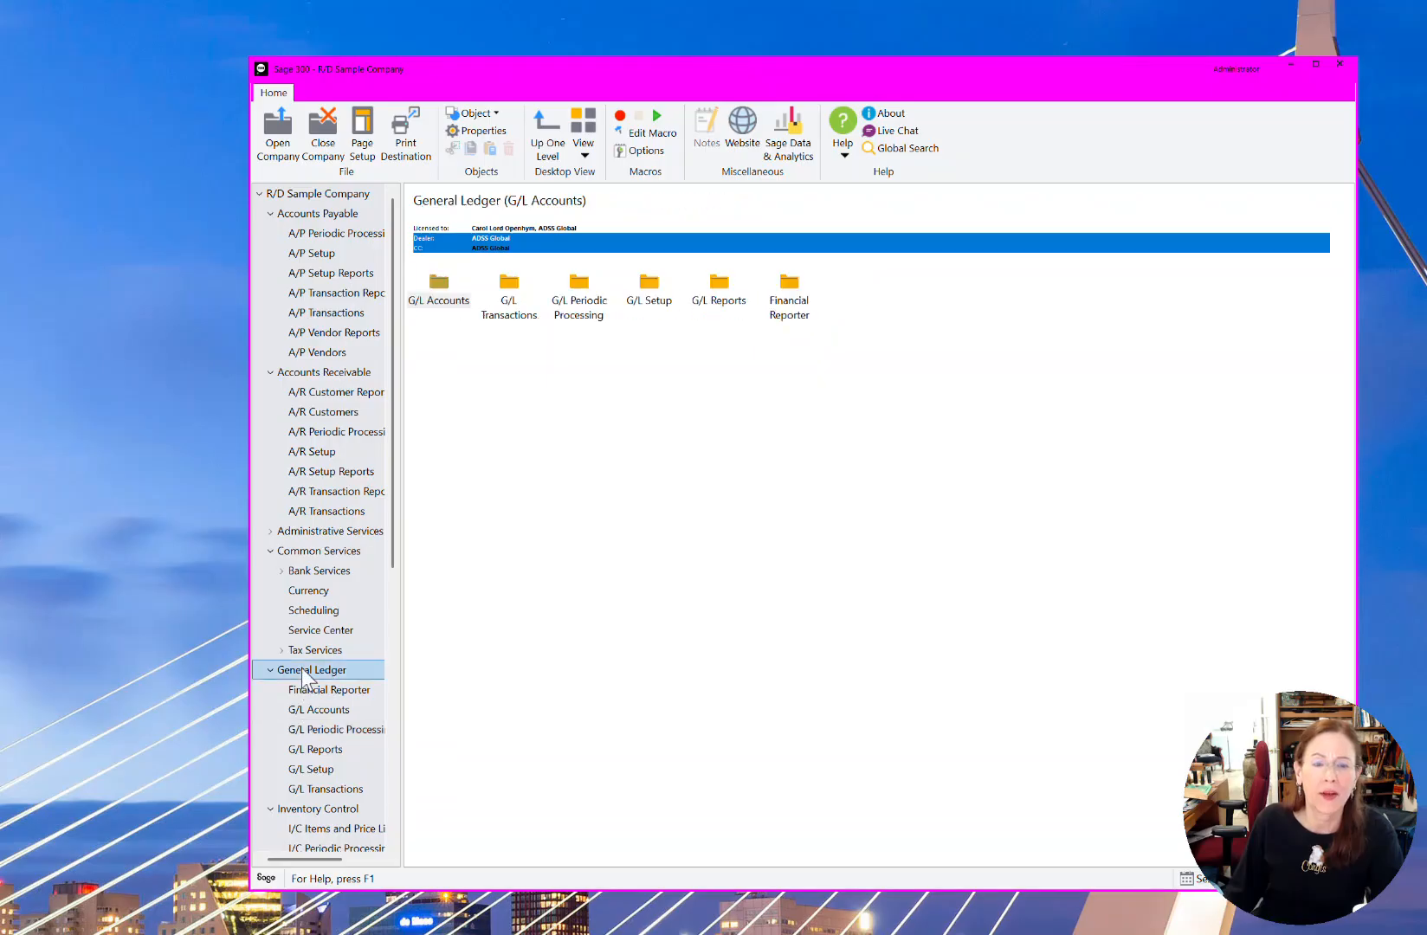
double_click(514, 323)
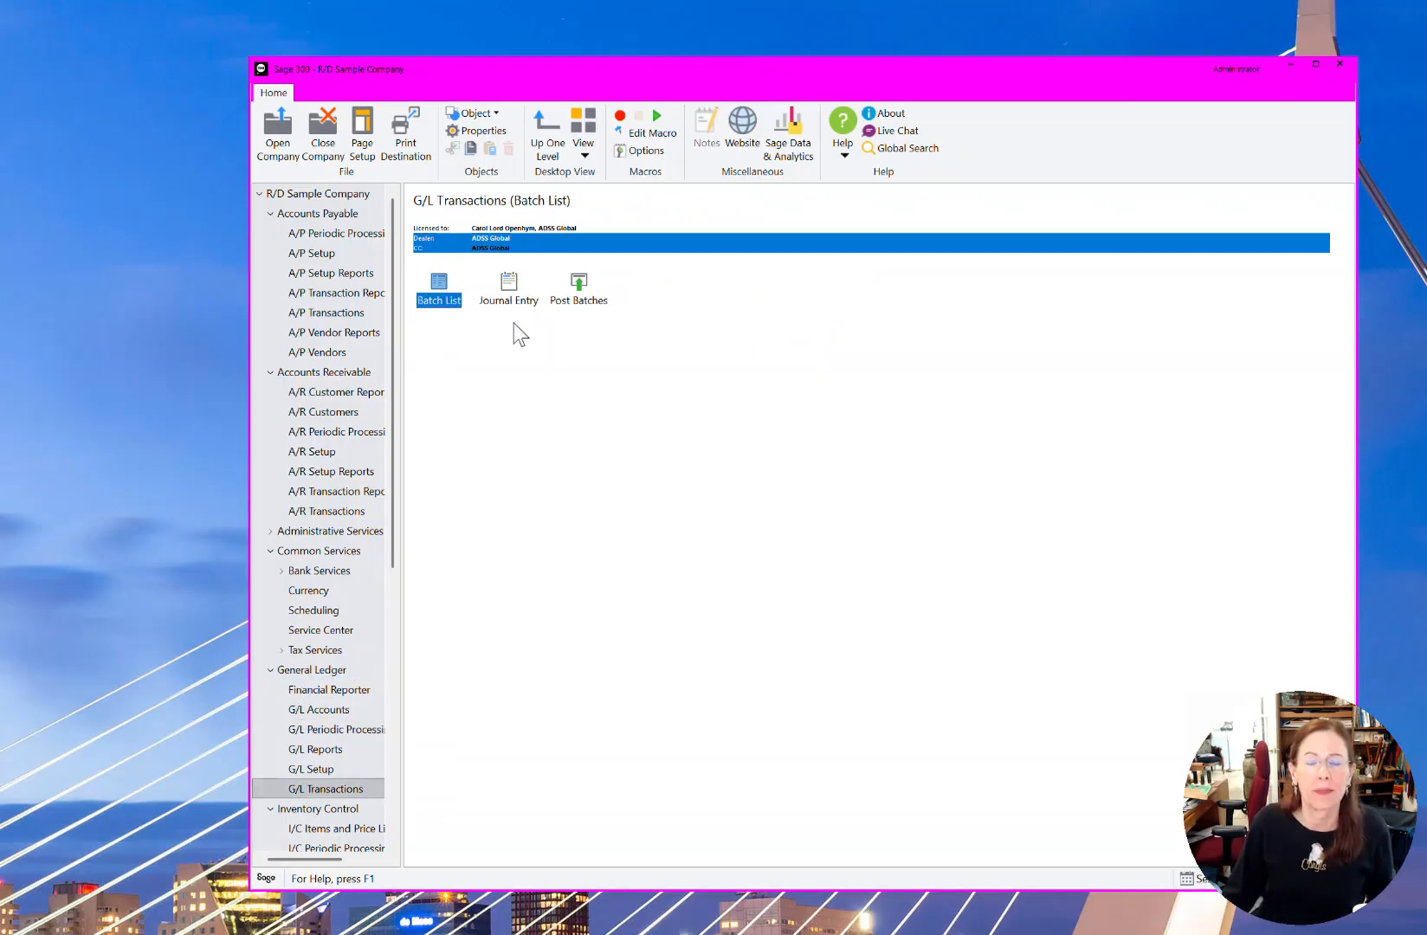
left_click(442, 299)
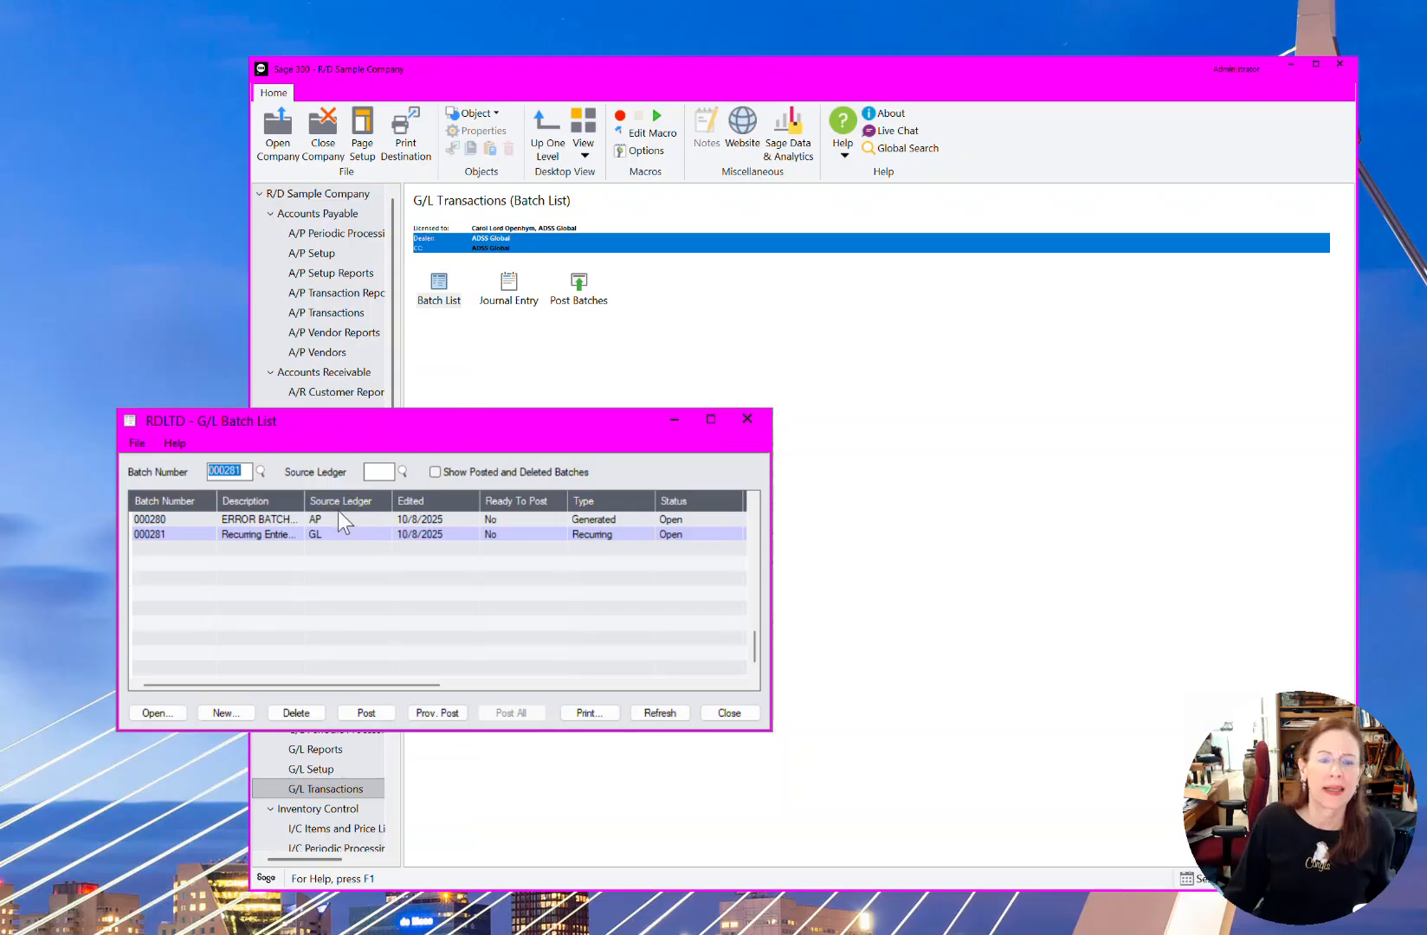
left_click_drag(306, 499, 430, 500)
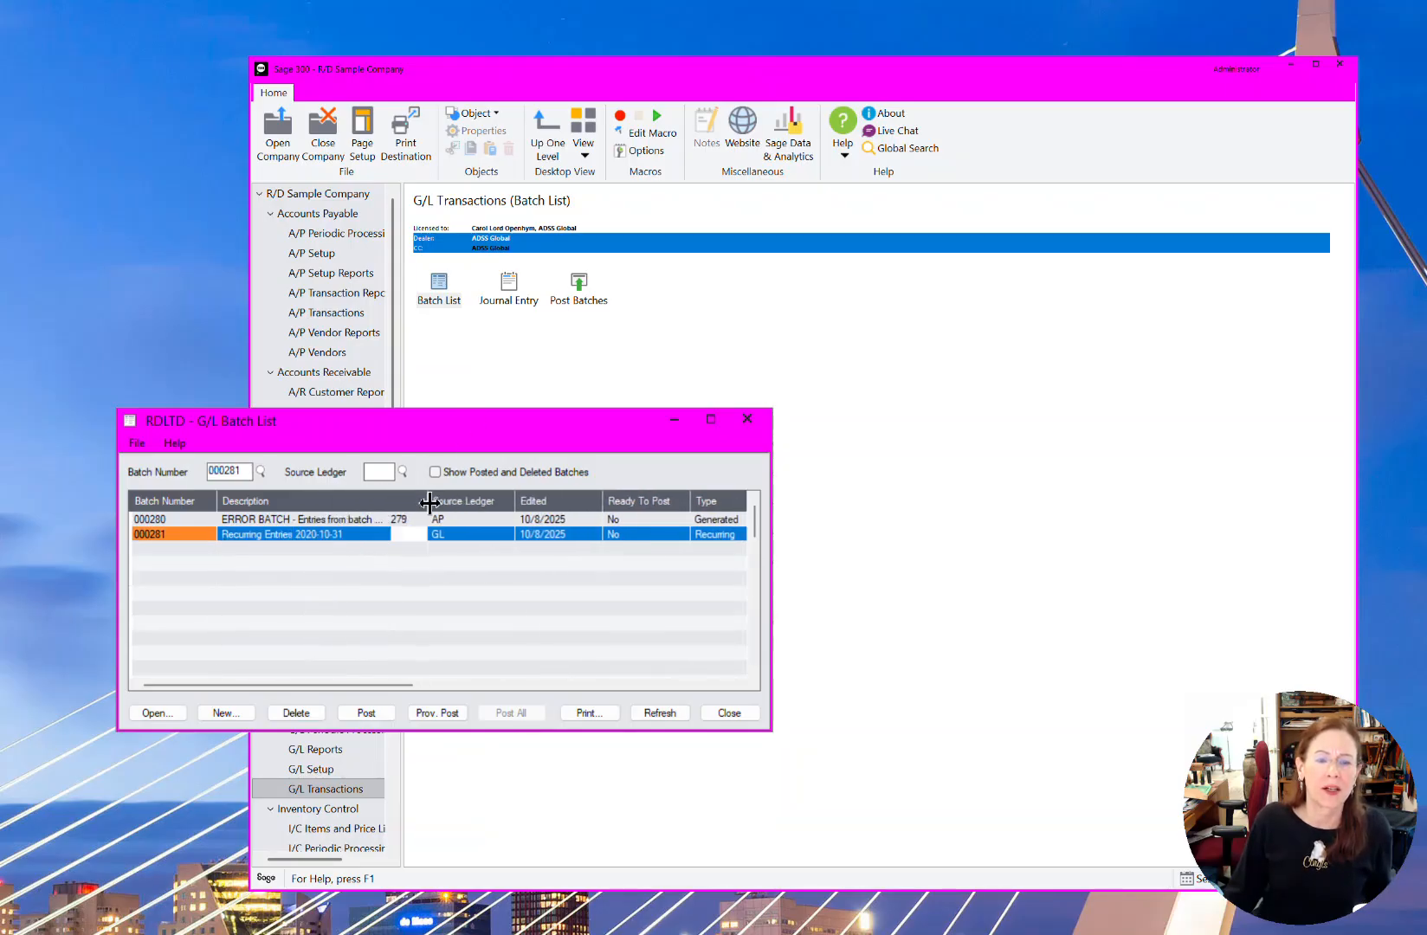
Open the Recurring Entries 2020-10-31 batch from the list in G/L Journal Entry
left_click(237, 533)
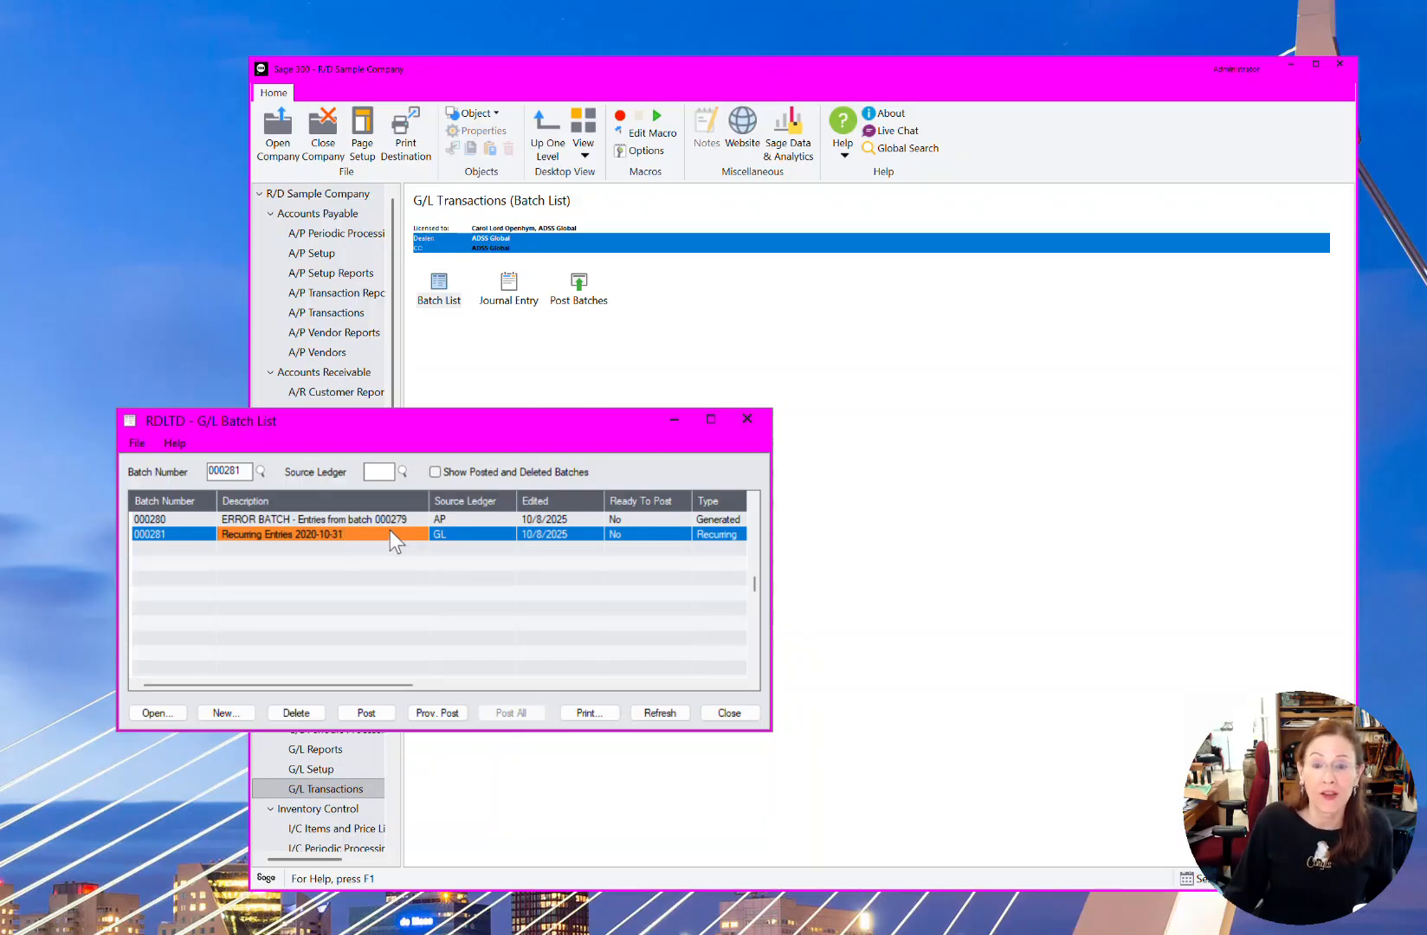
left_click(698, 534)
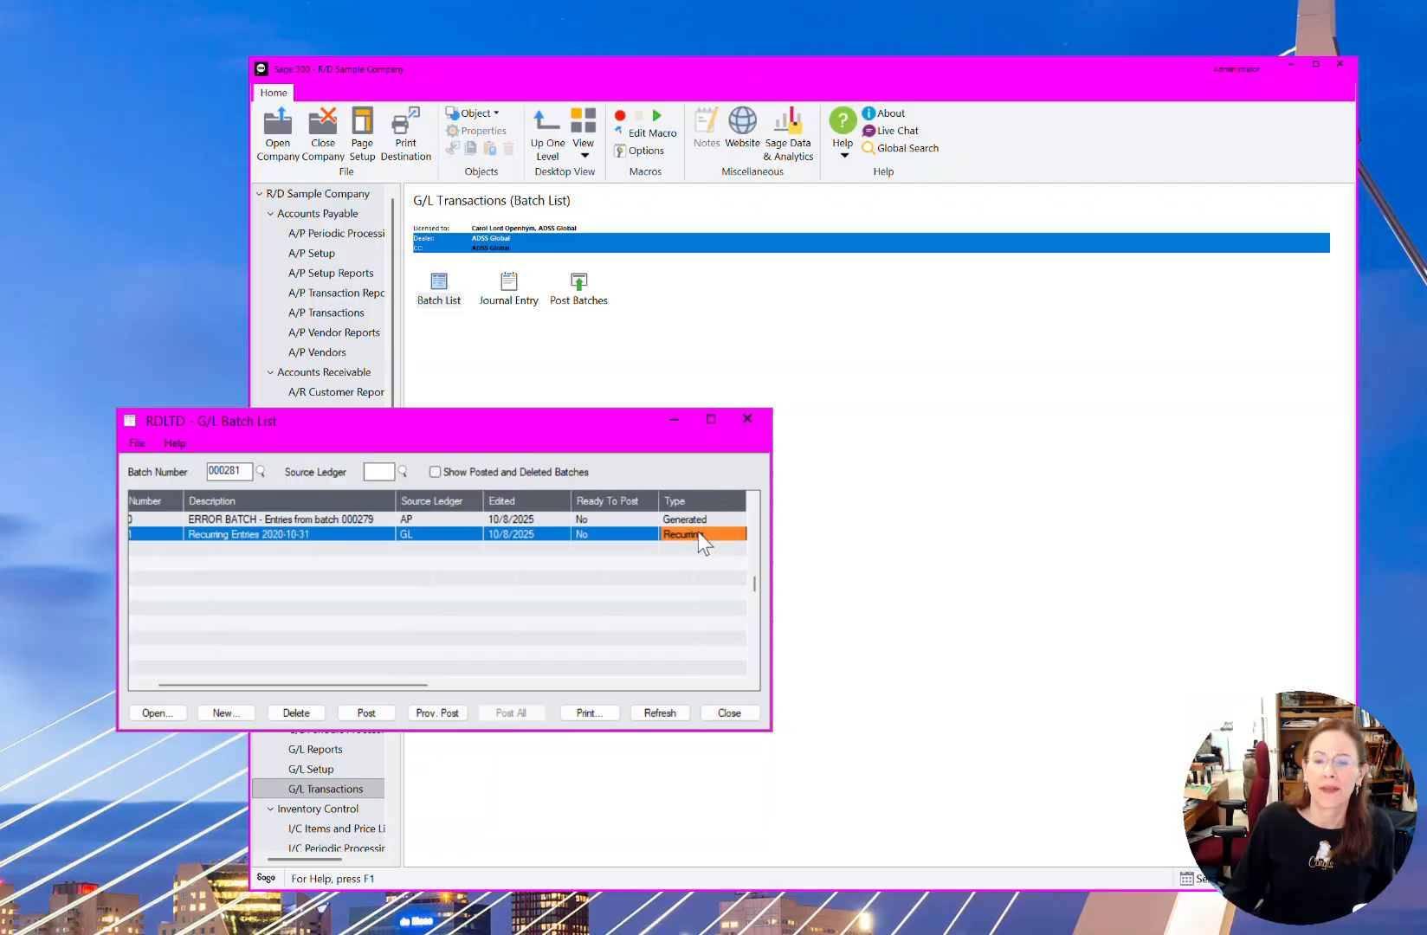
left_click(296, 531)
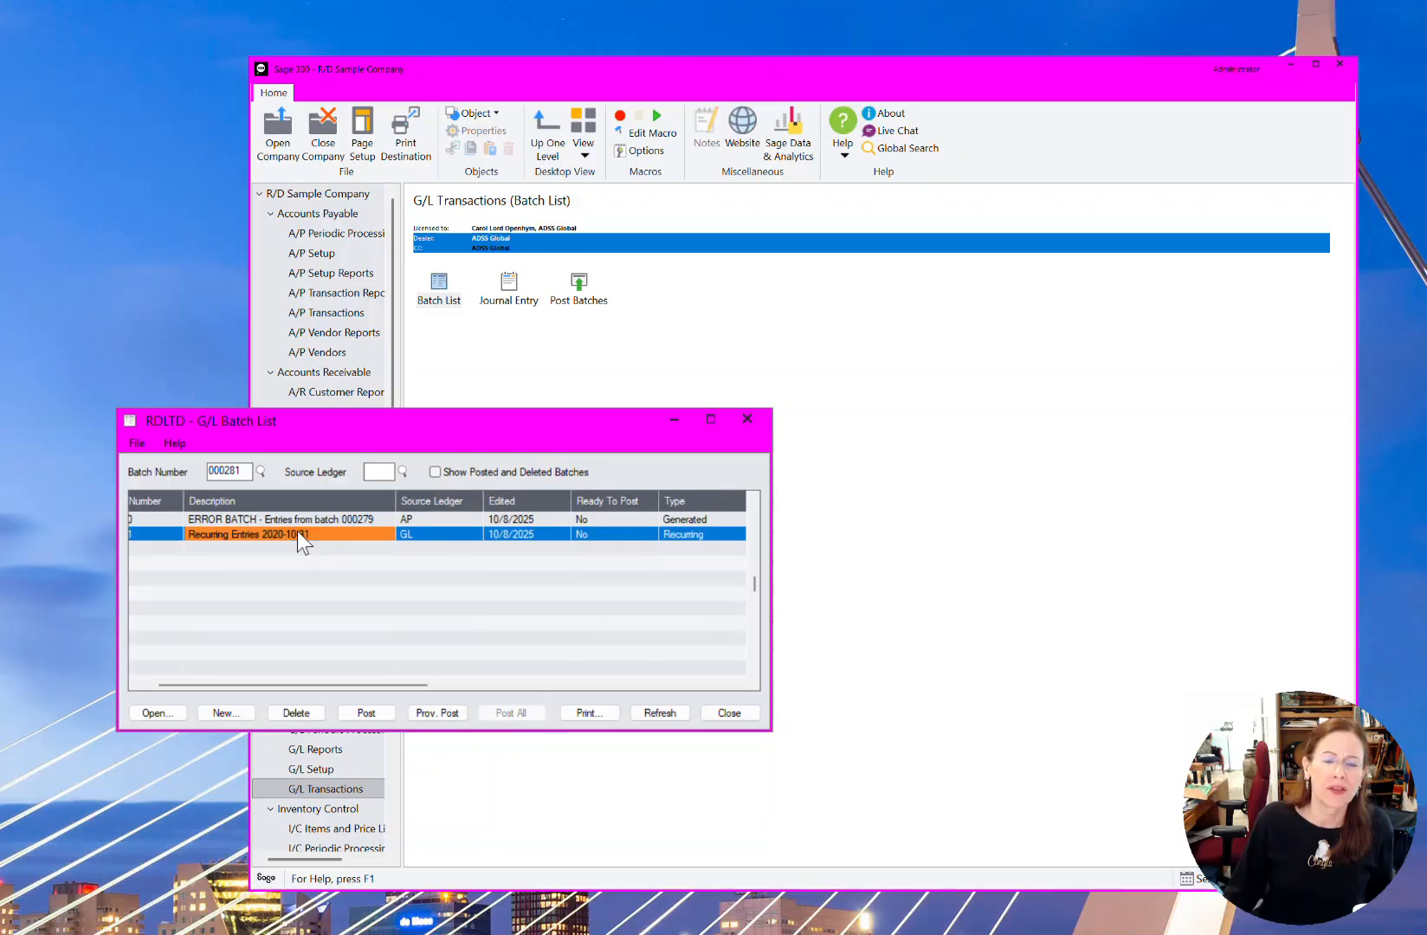
double_click(350, 531)
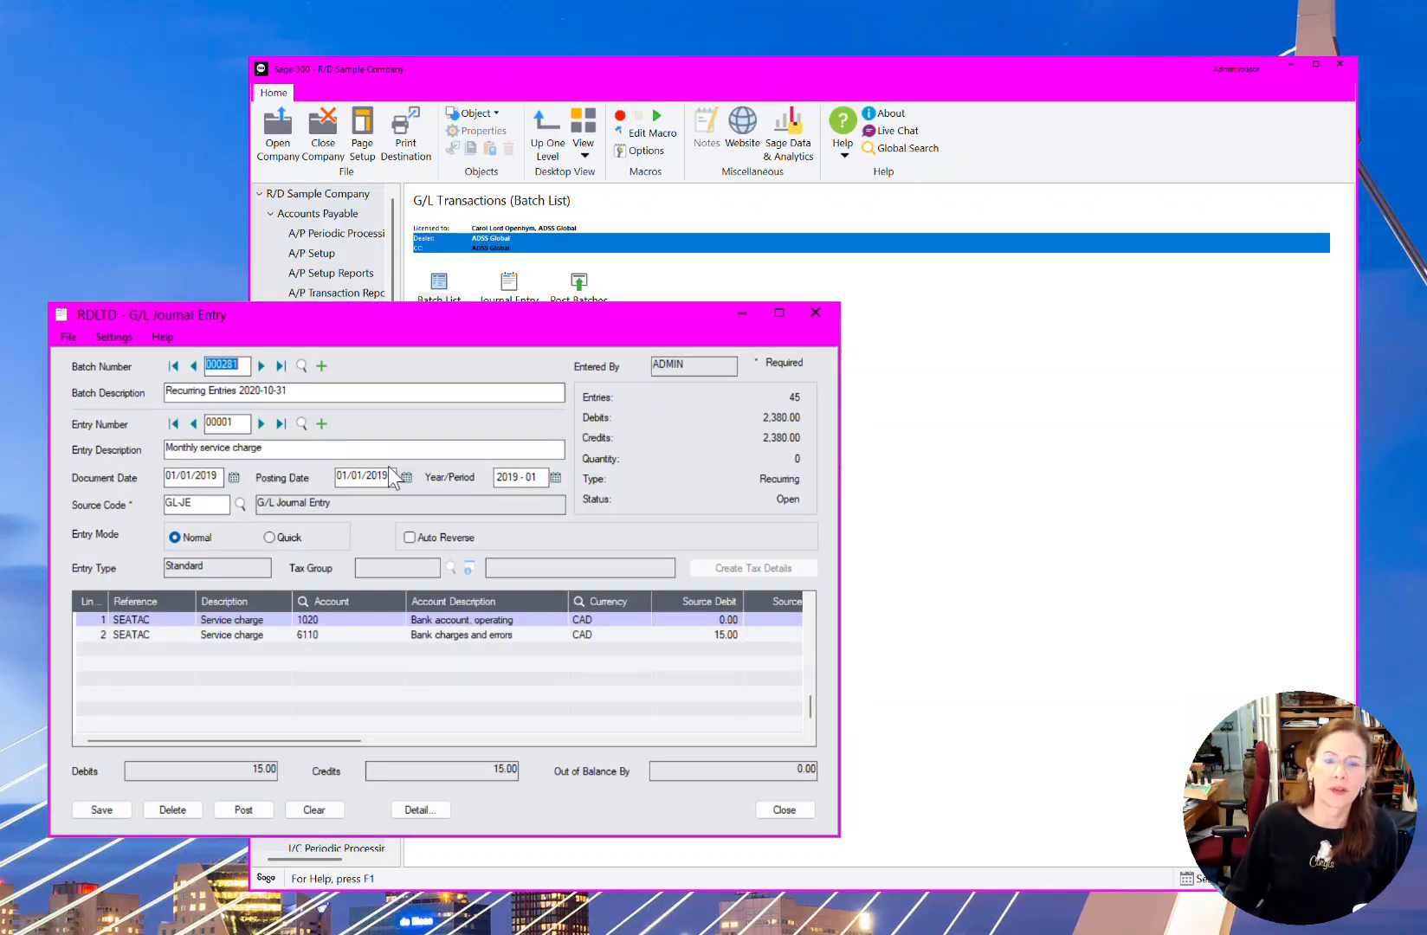
Browse the entries in the Recurring Entries 2020-10-31 batch through to its last entry
left_click(259, 425)
left_click(260, 423)
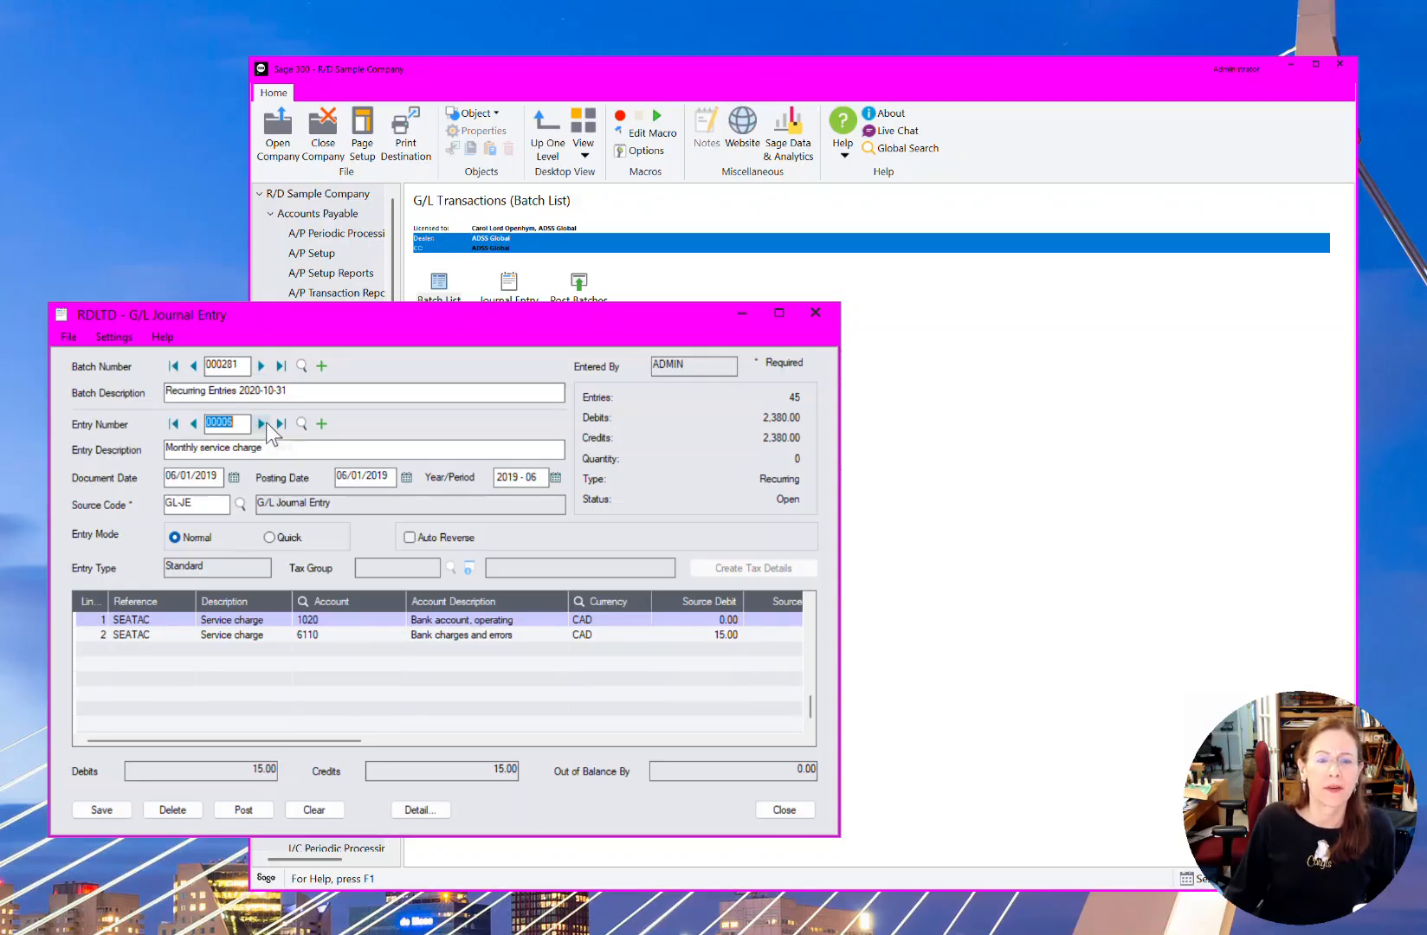
left_click(280, 423)
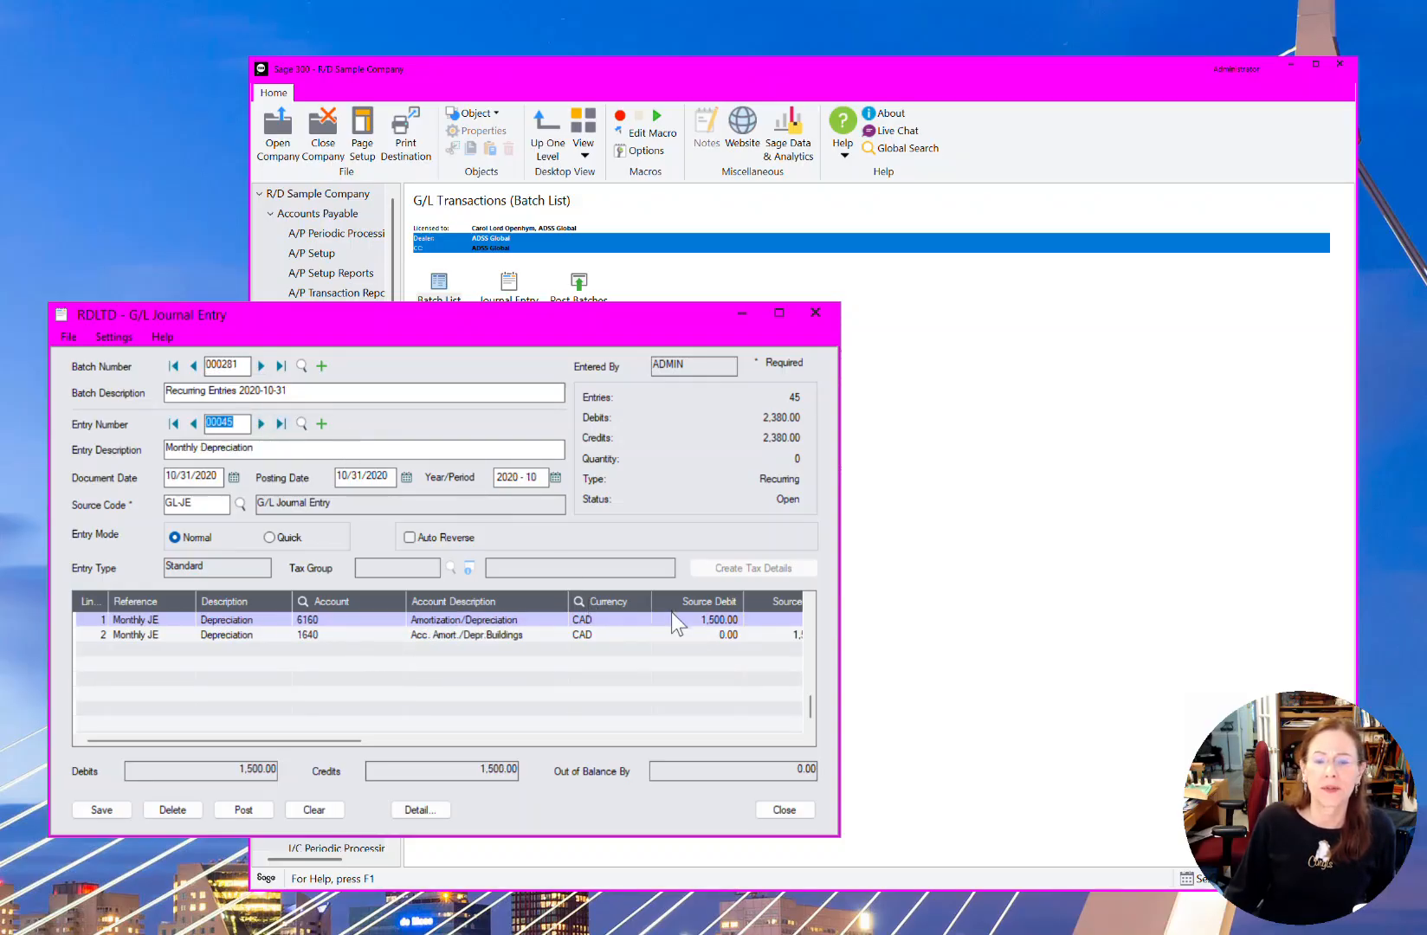
Check the debit, credit and account values on the Monthly Depreciation entry's lines, and close the G/L Journal Entry and Batch List windows
left_click(695, 614)
left_click(761, 633)
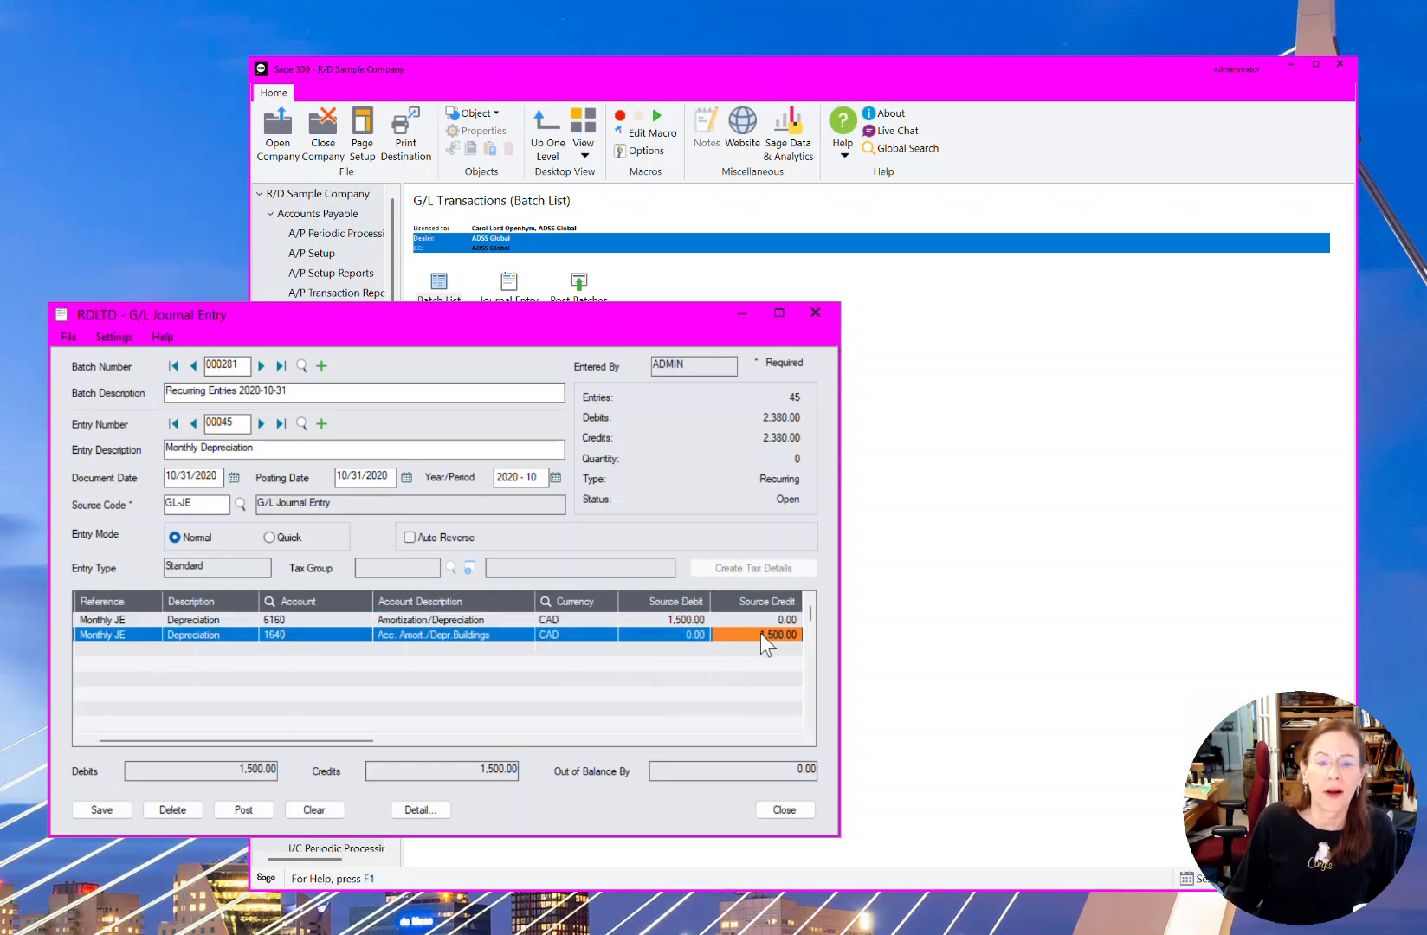
left_click(366, 618)
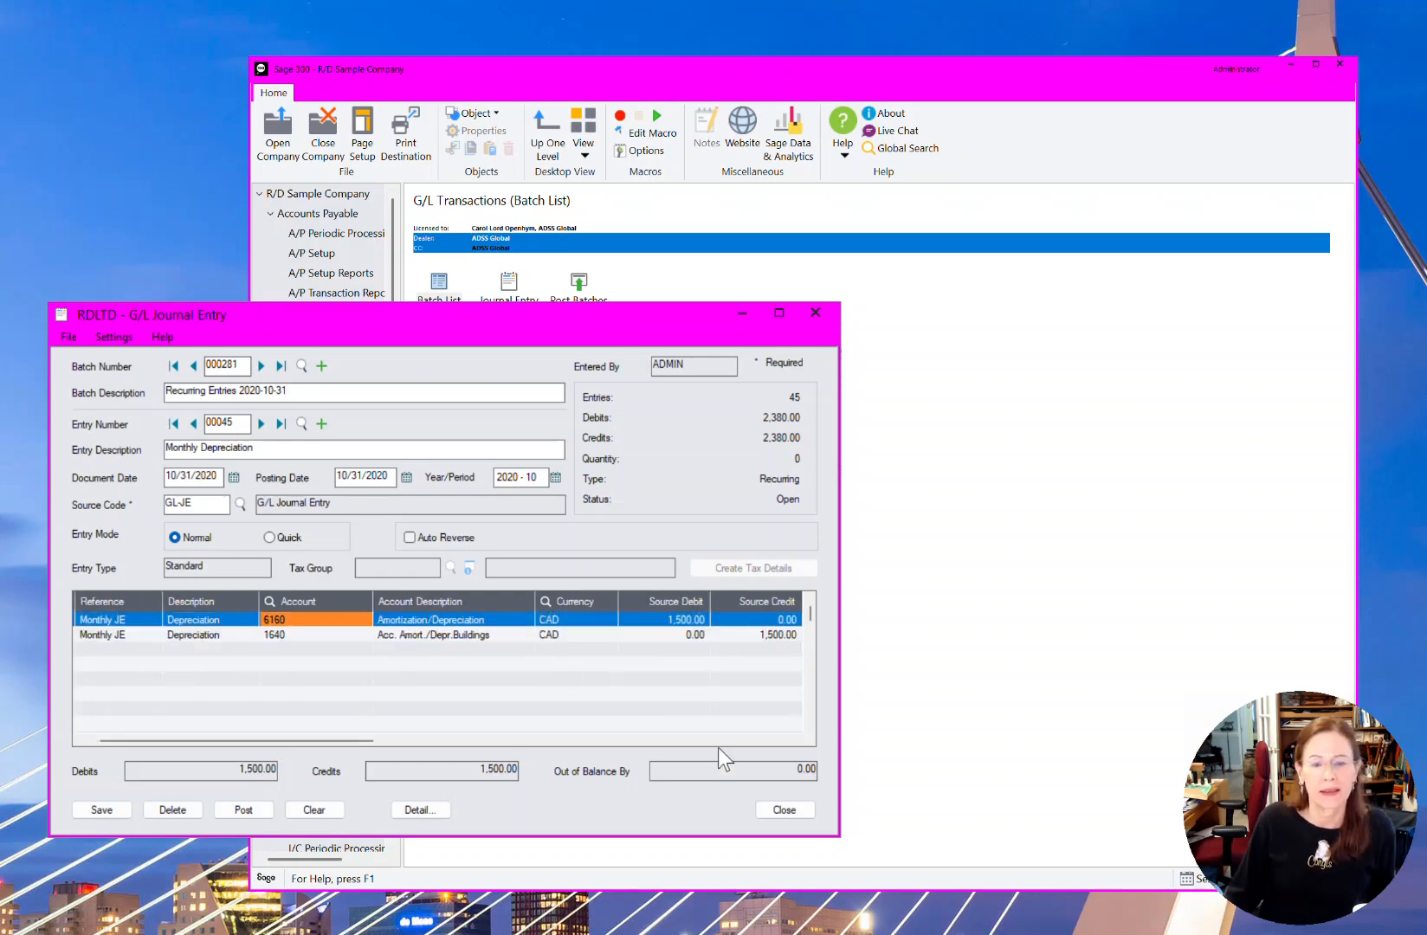
left_click(766, 808)
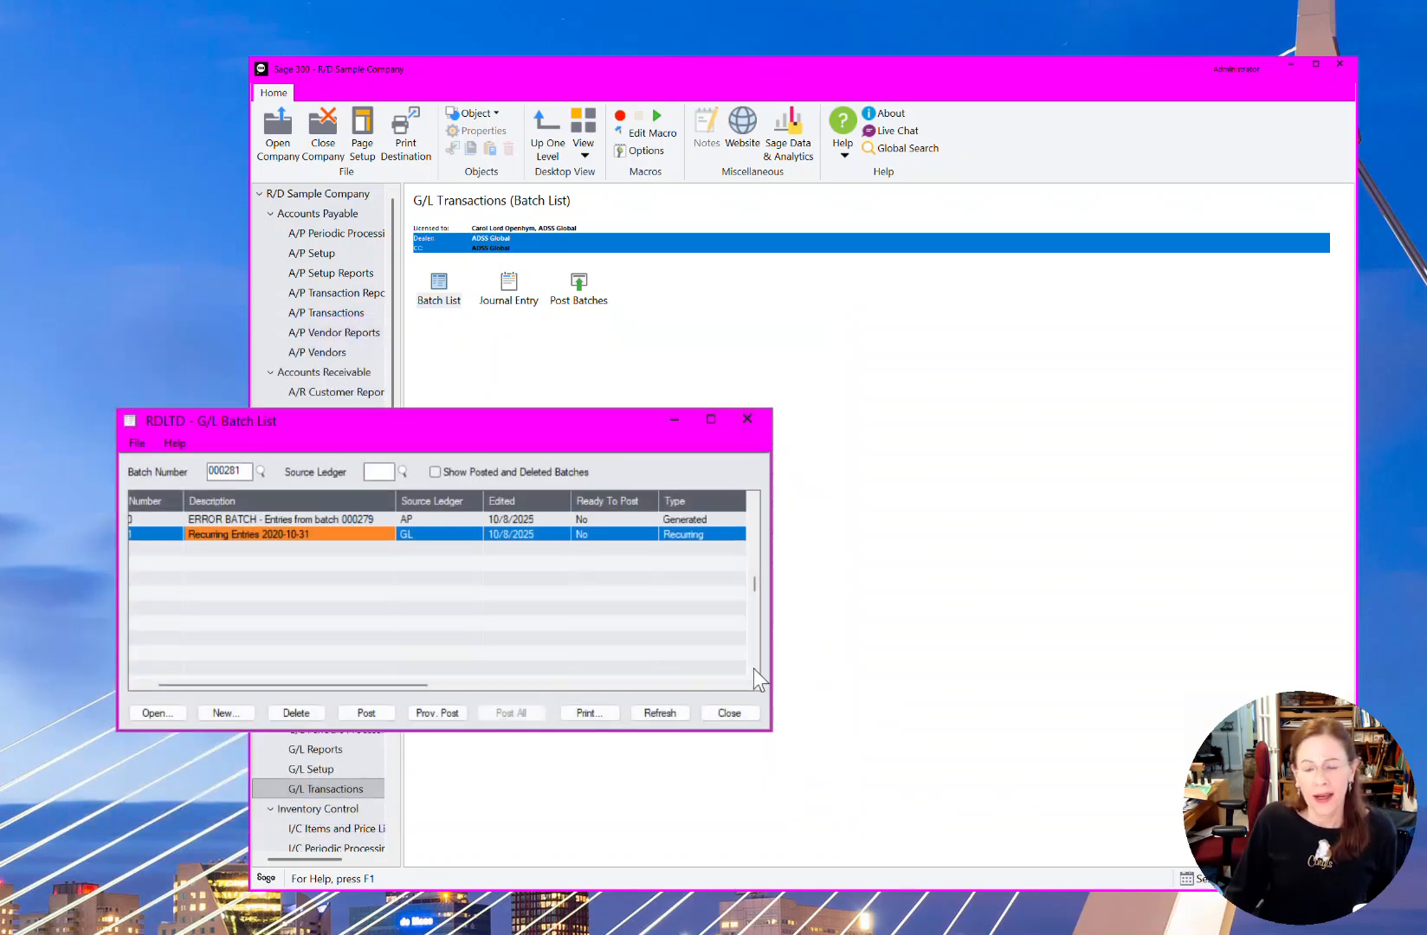
left_click(730, 713)
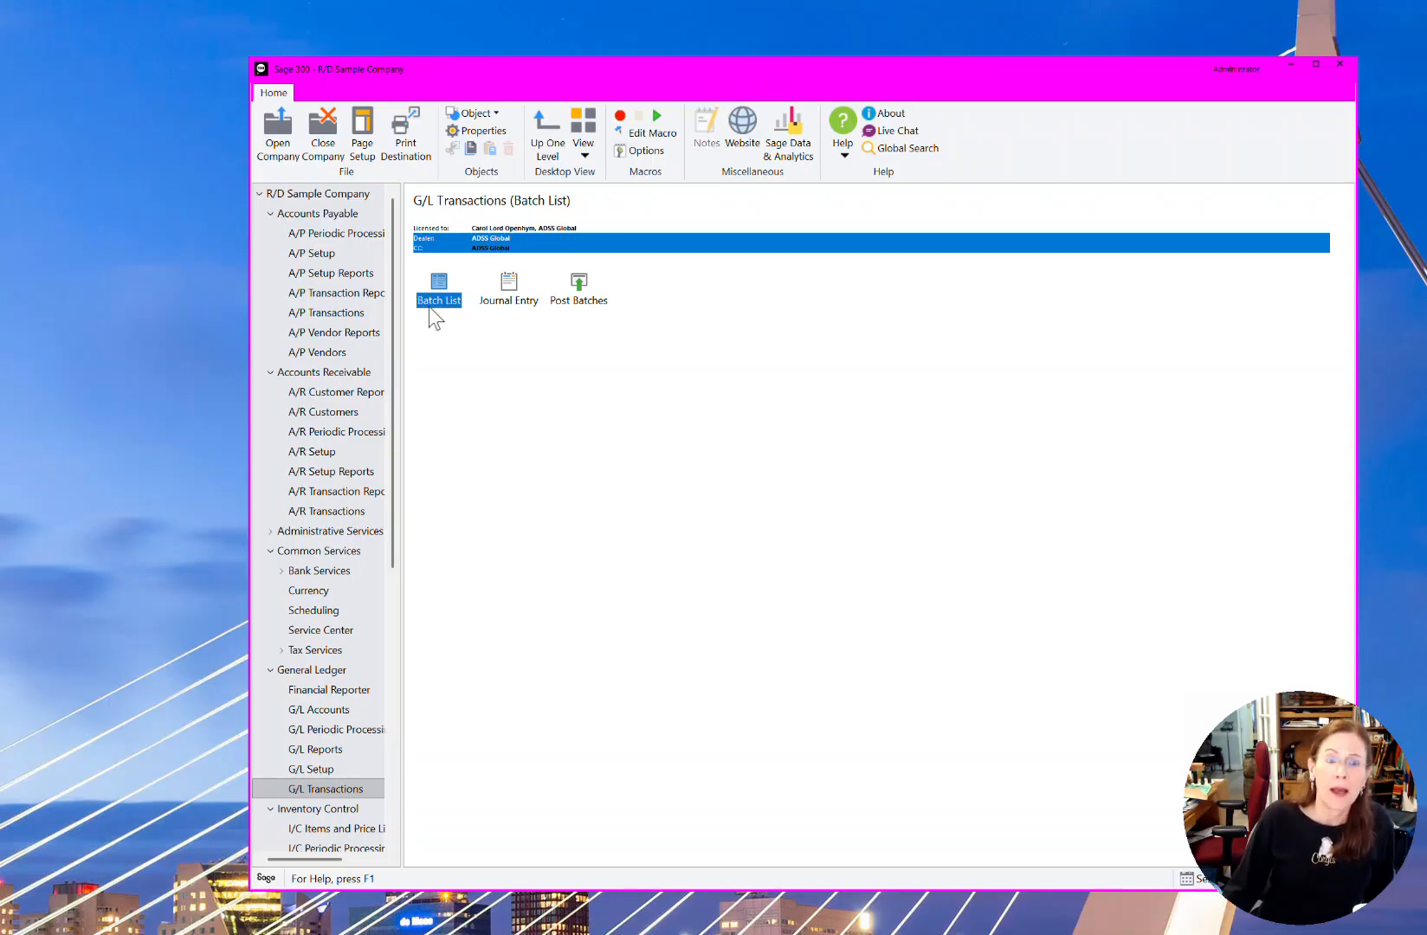
Open A/P Recurring Payables from A/P Vendors and load the first recurring payable, LOANPNC
left_click(327, 353)
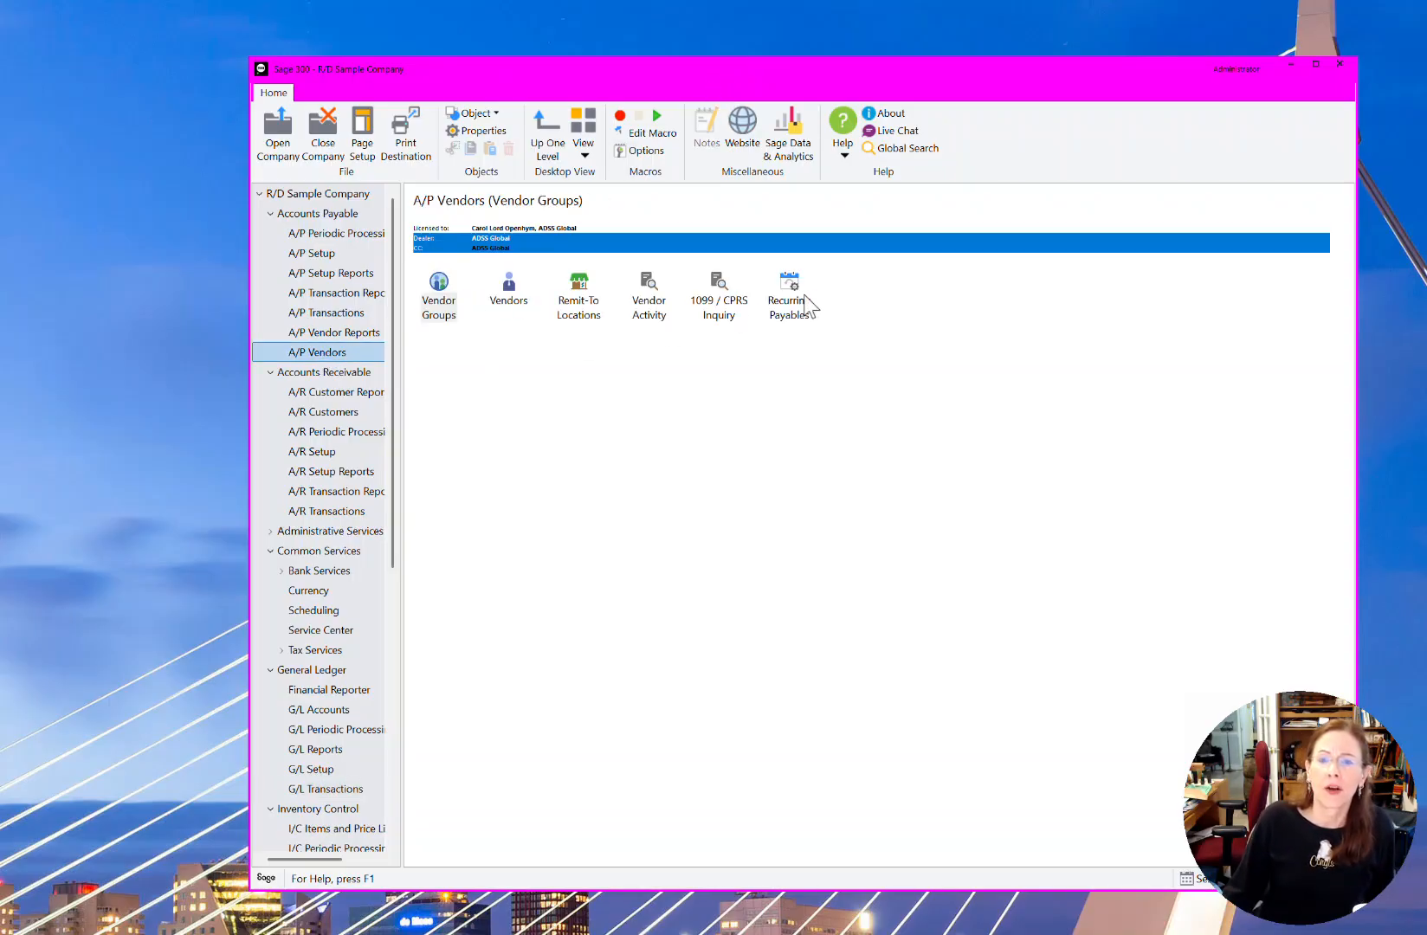
left_click(790, 298)
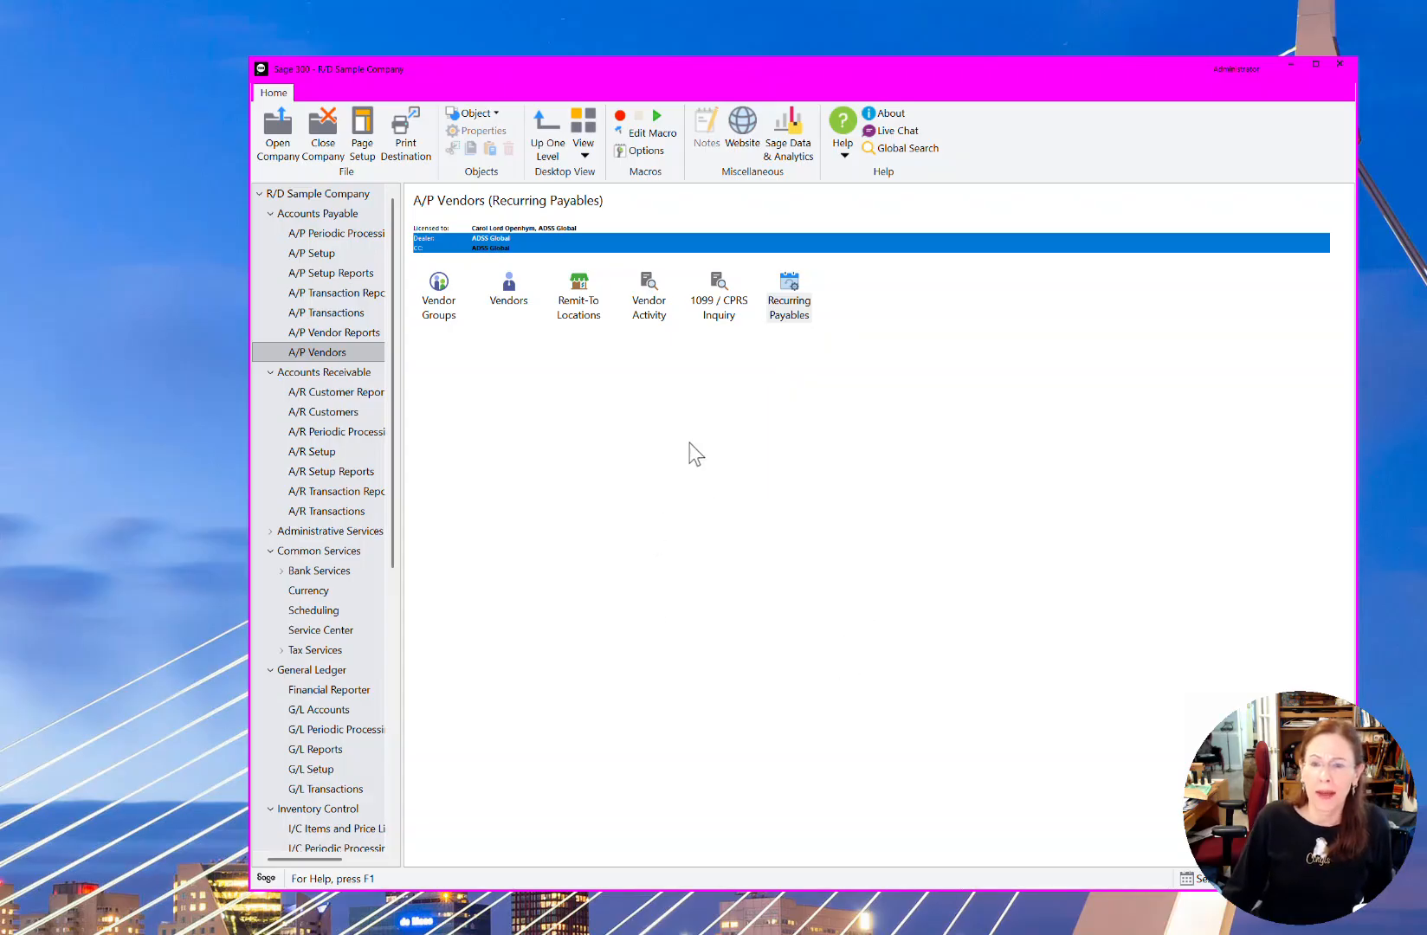
double_click(807, 317)
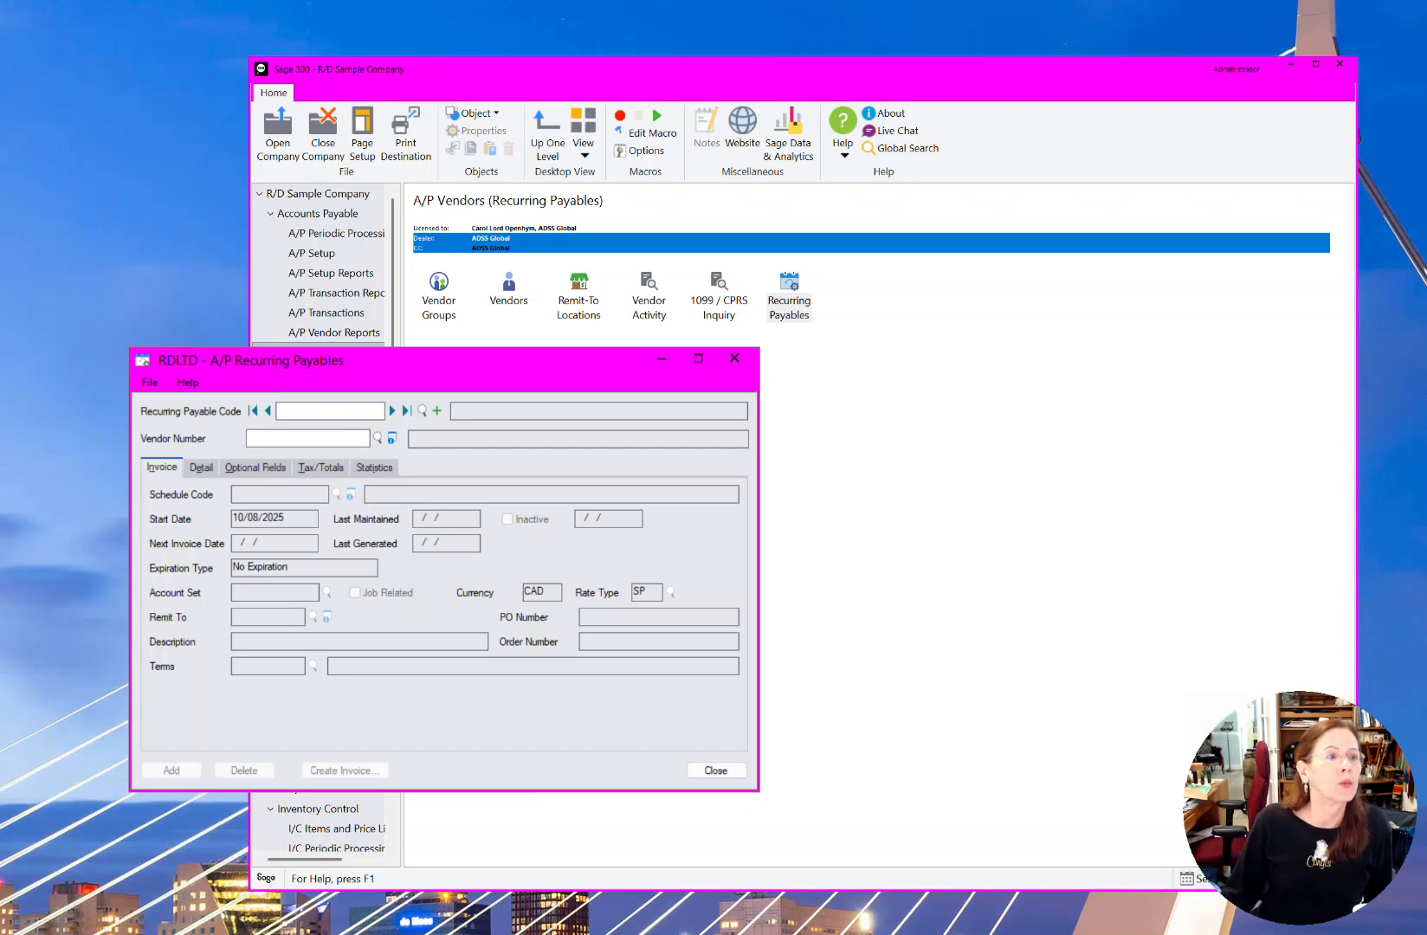
left_click(254, 411)
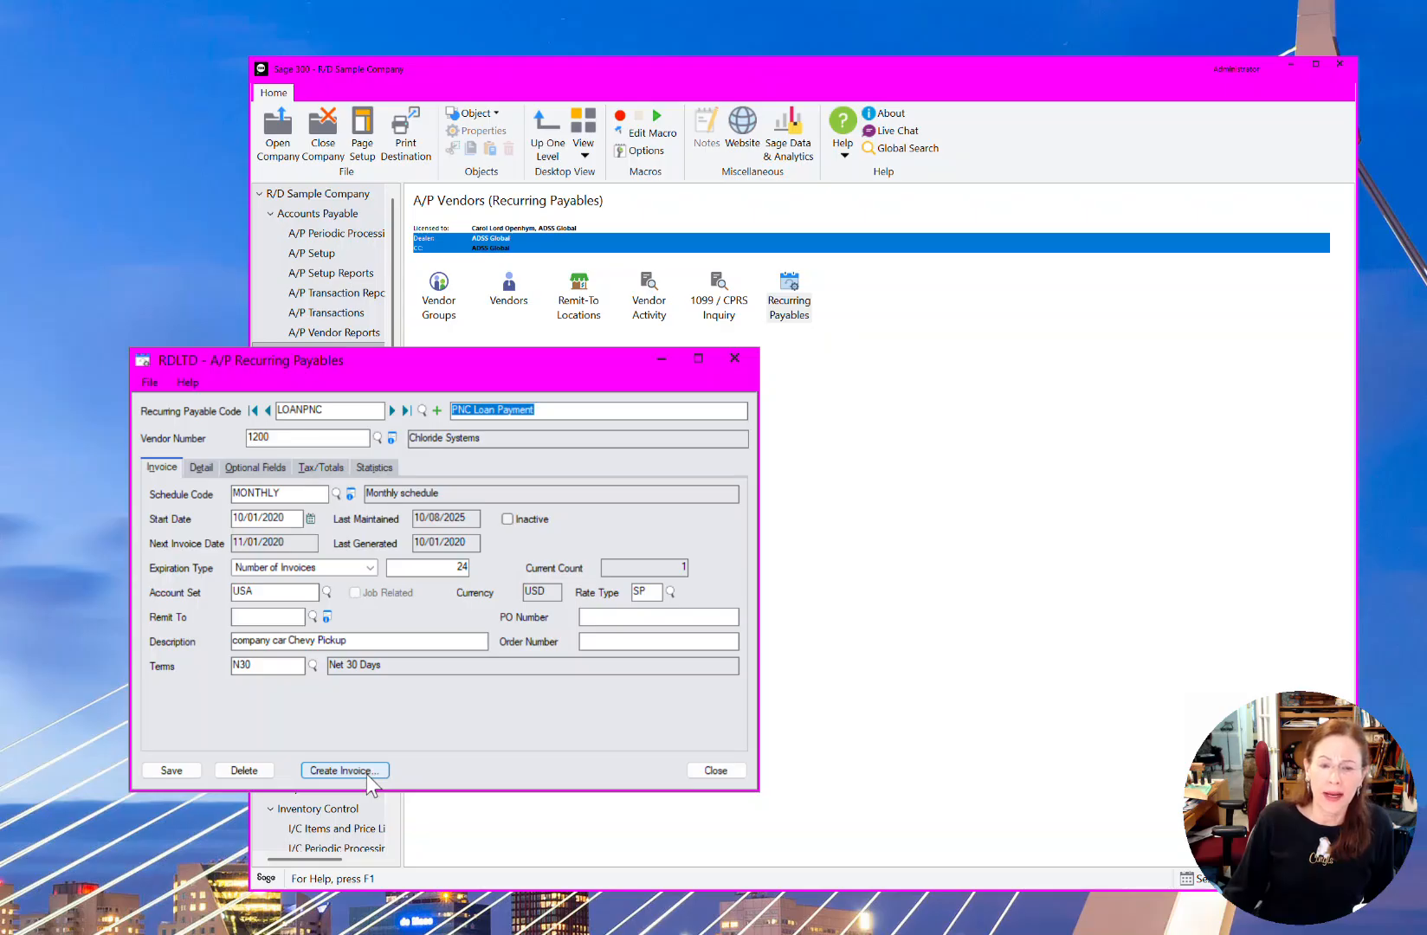
Examine the Create Invoice options for LOANPNC with the invoice date set to Other, and close both windows without processing
left_click(371, 774)
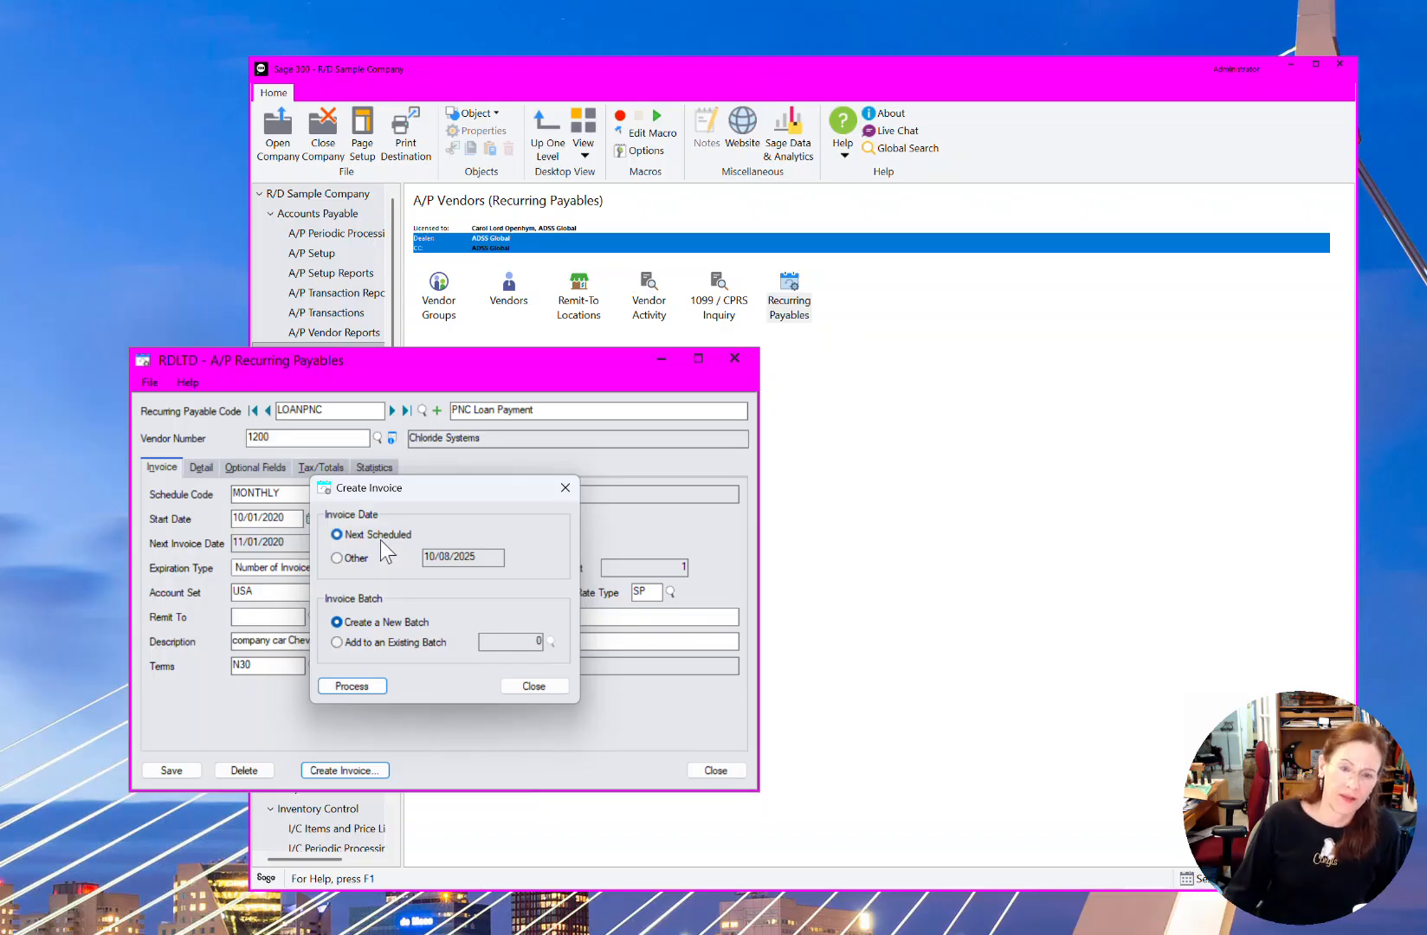
left_click(356, 560)
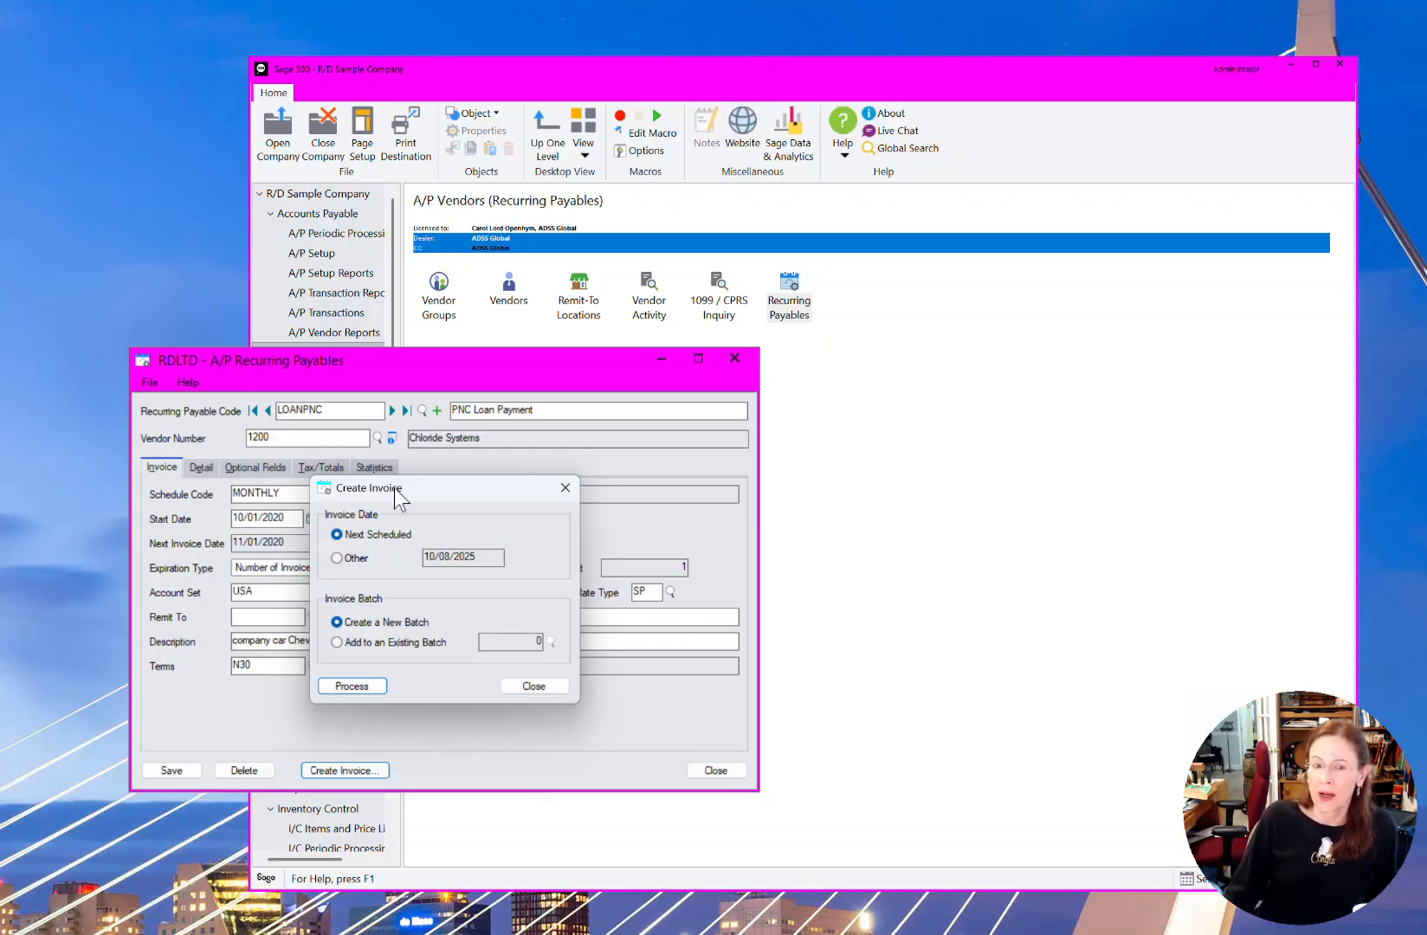
left_click_drag(397, 496, 630, 490)
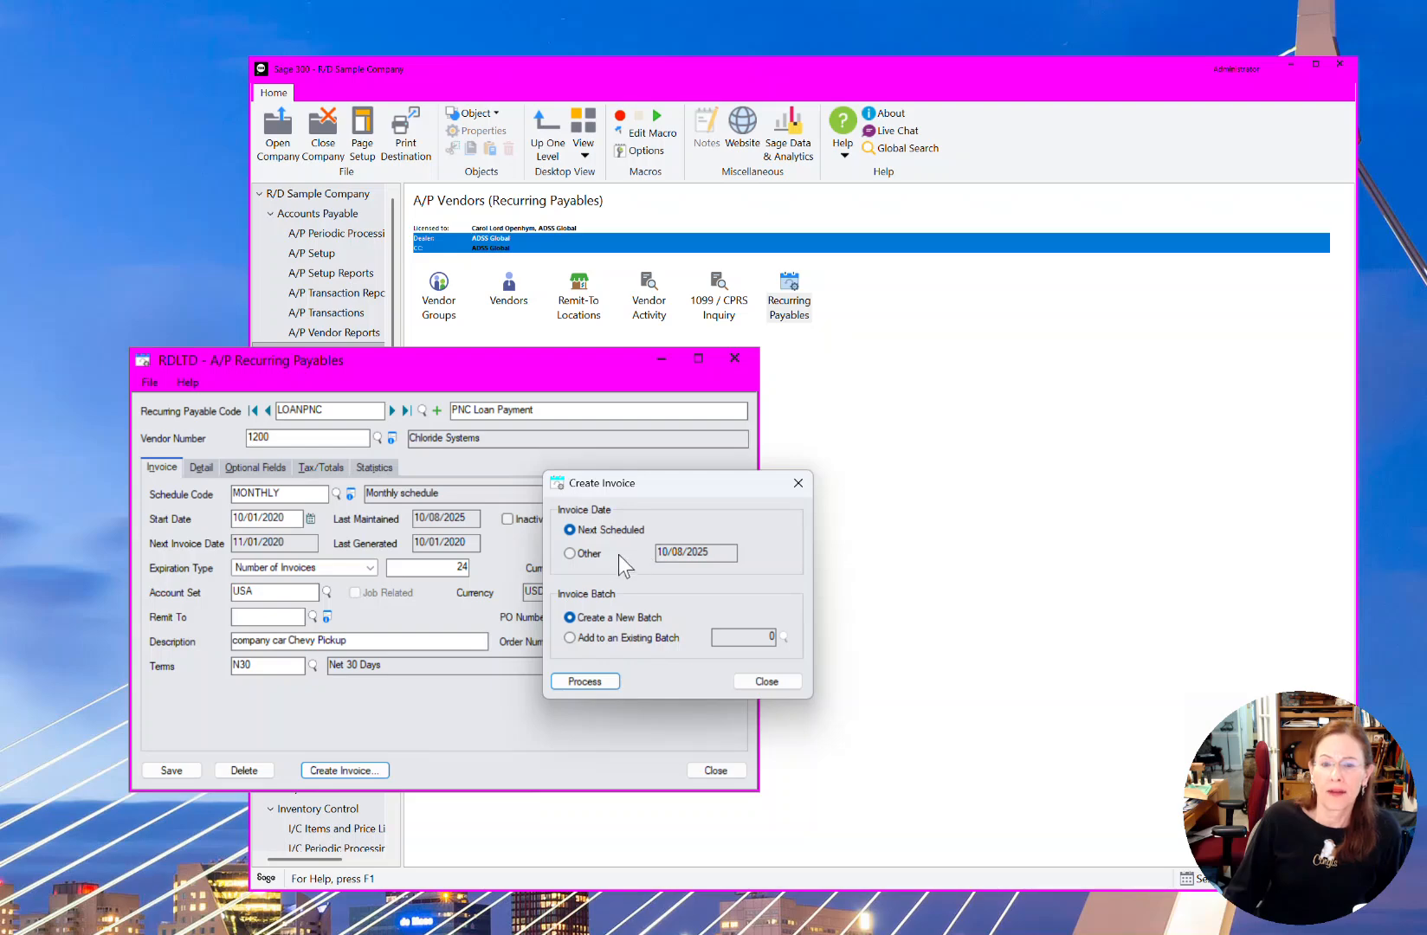
left_click(589, 554)
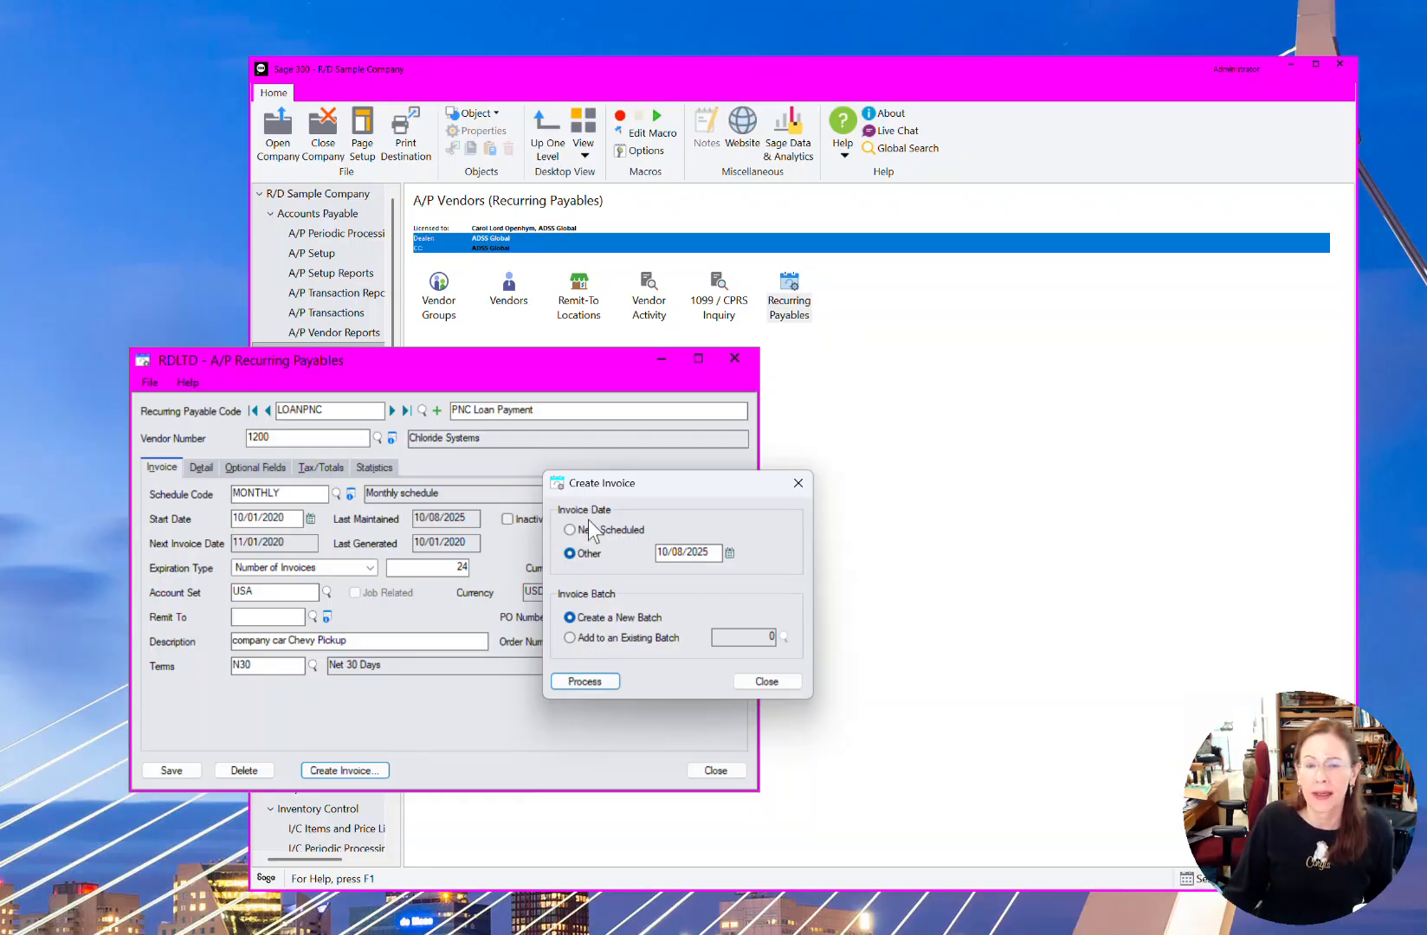
left_click(752, 682)
left_click(731, 772)
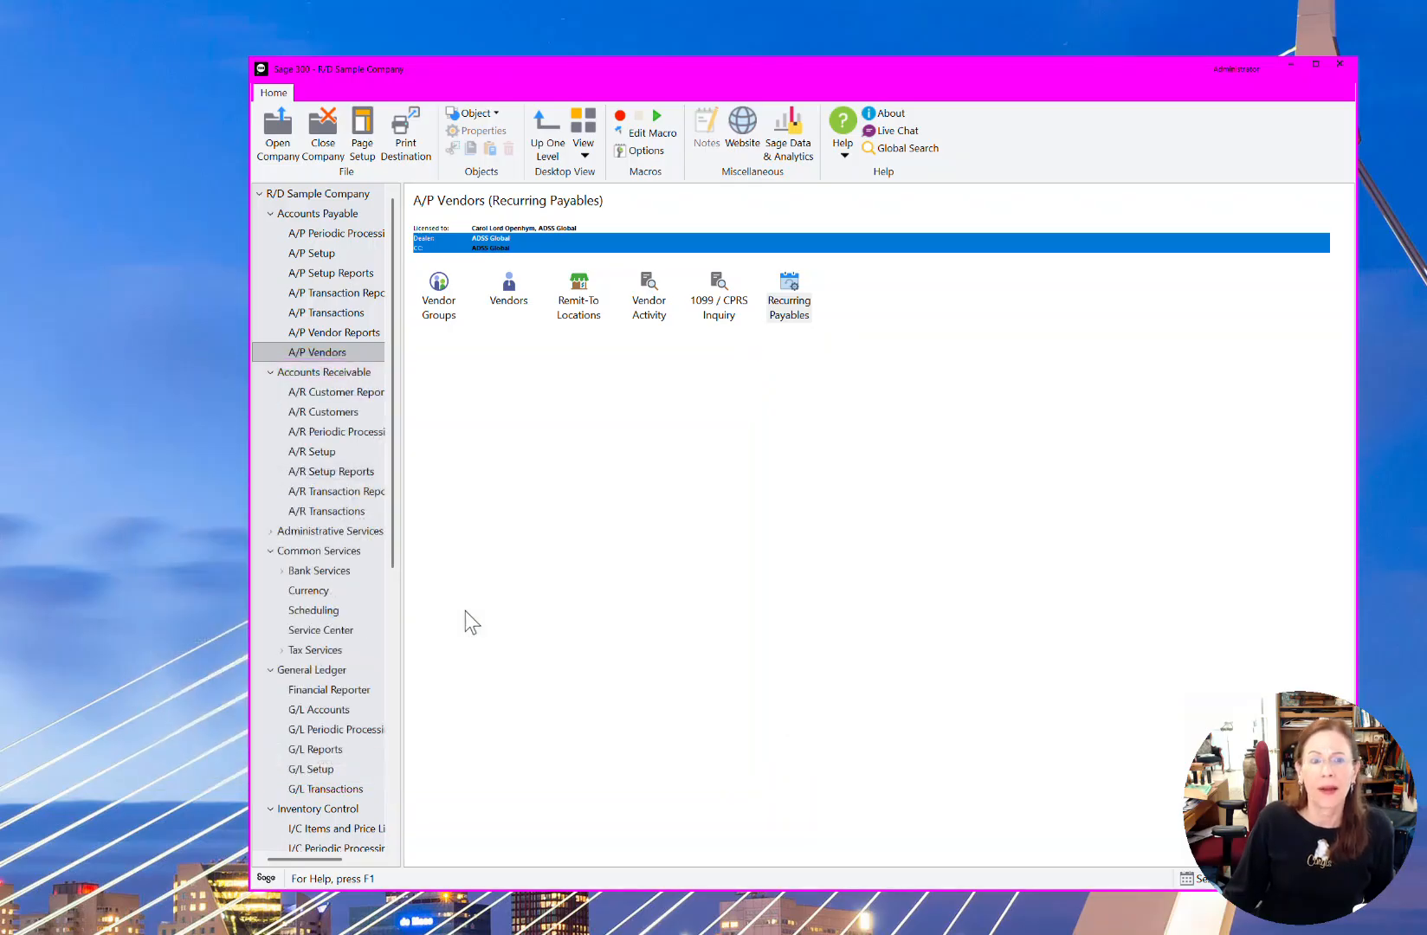
Open A/R Recurring Charges from A/R Customers and load the ONCALL recurring charge for customer 1100
left_click(317, 413)
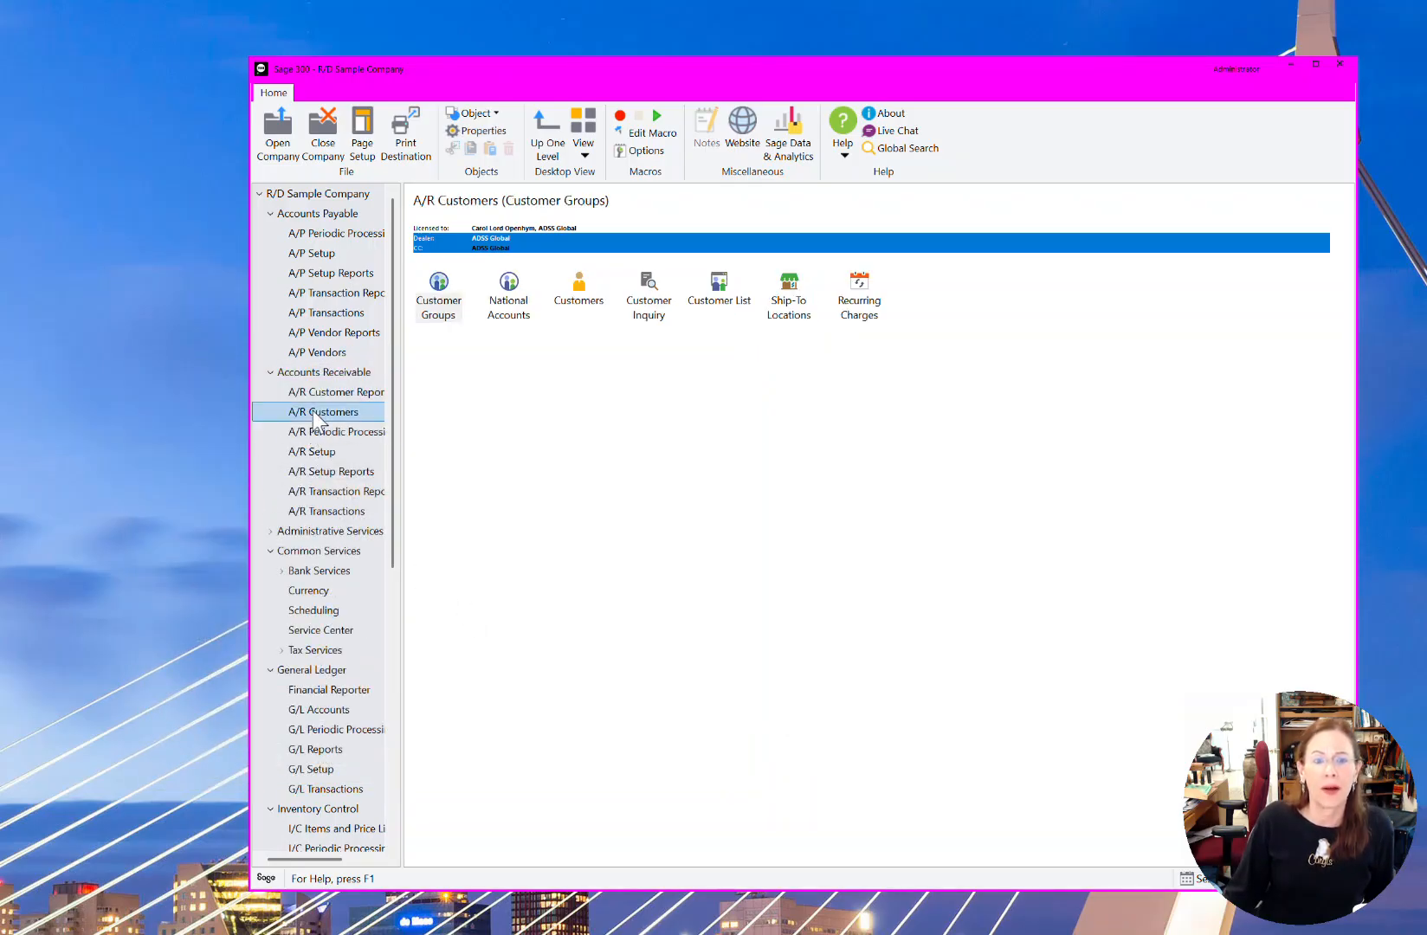
double_click(853, 301)
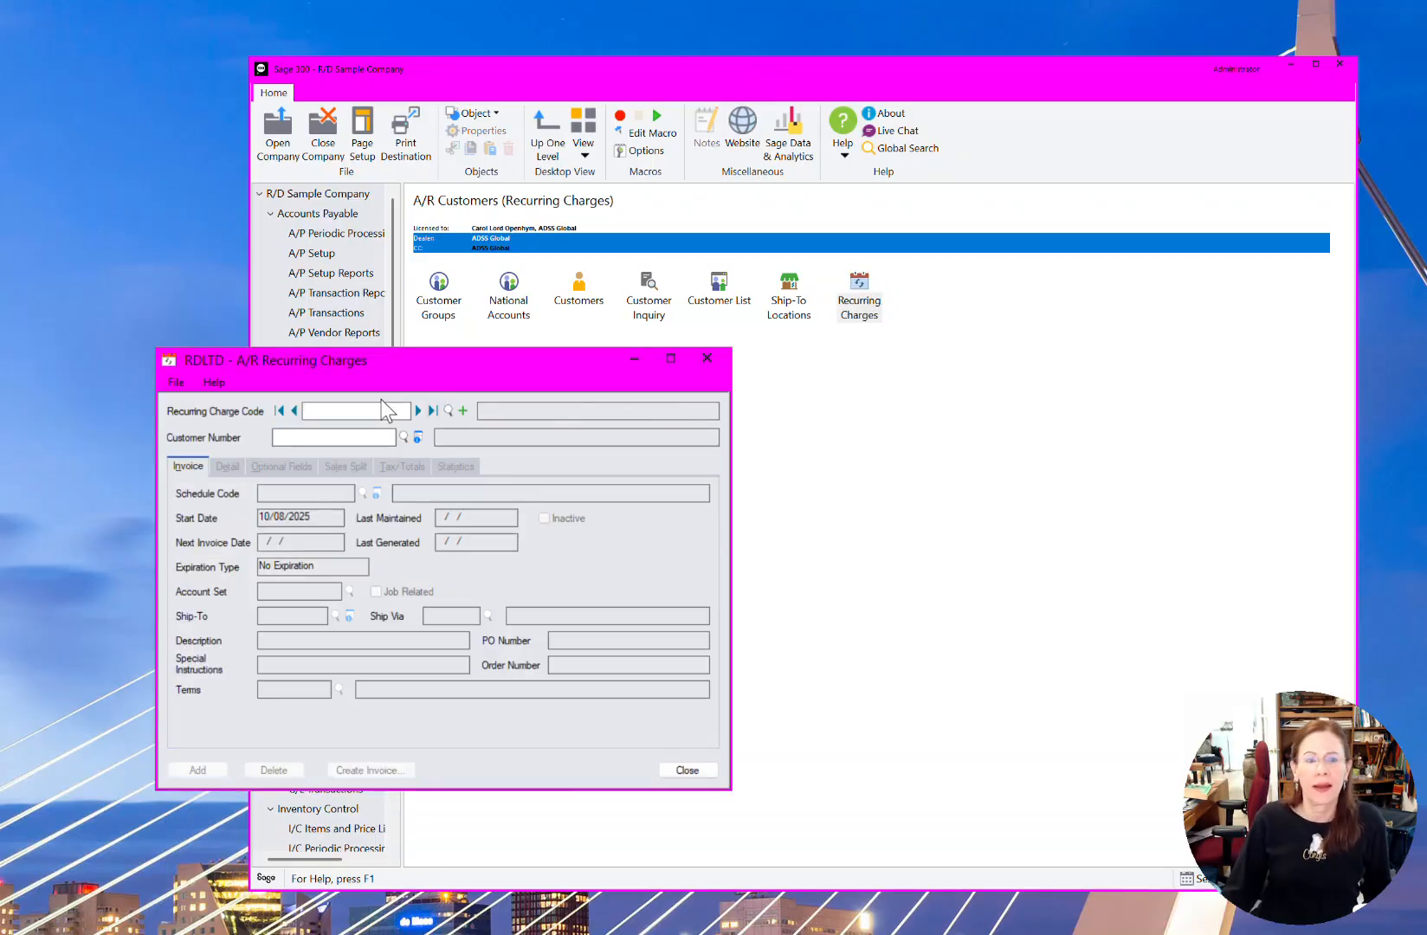
left_click(415, 411)
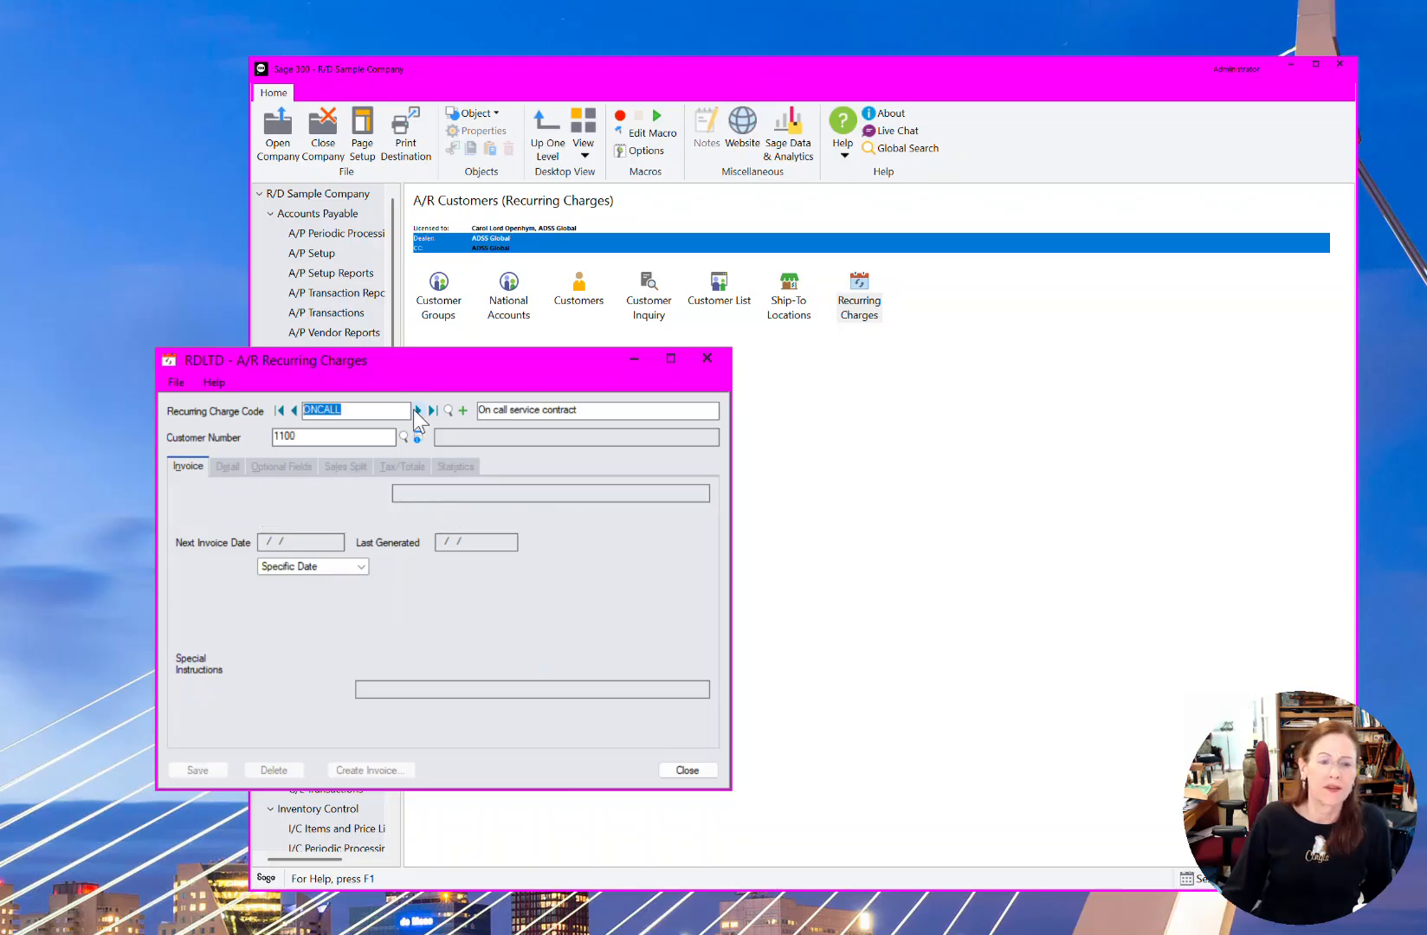
Examine the Create Invoice options for ONCALL with the invoice date set to Other, and close both windows without processing
left_click(365, 770)
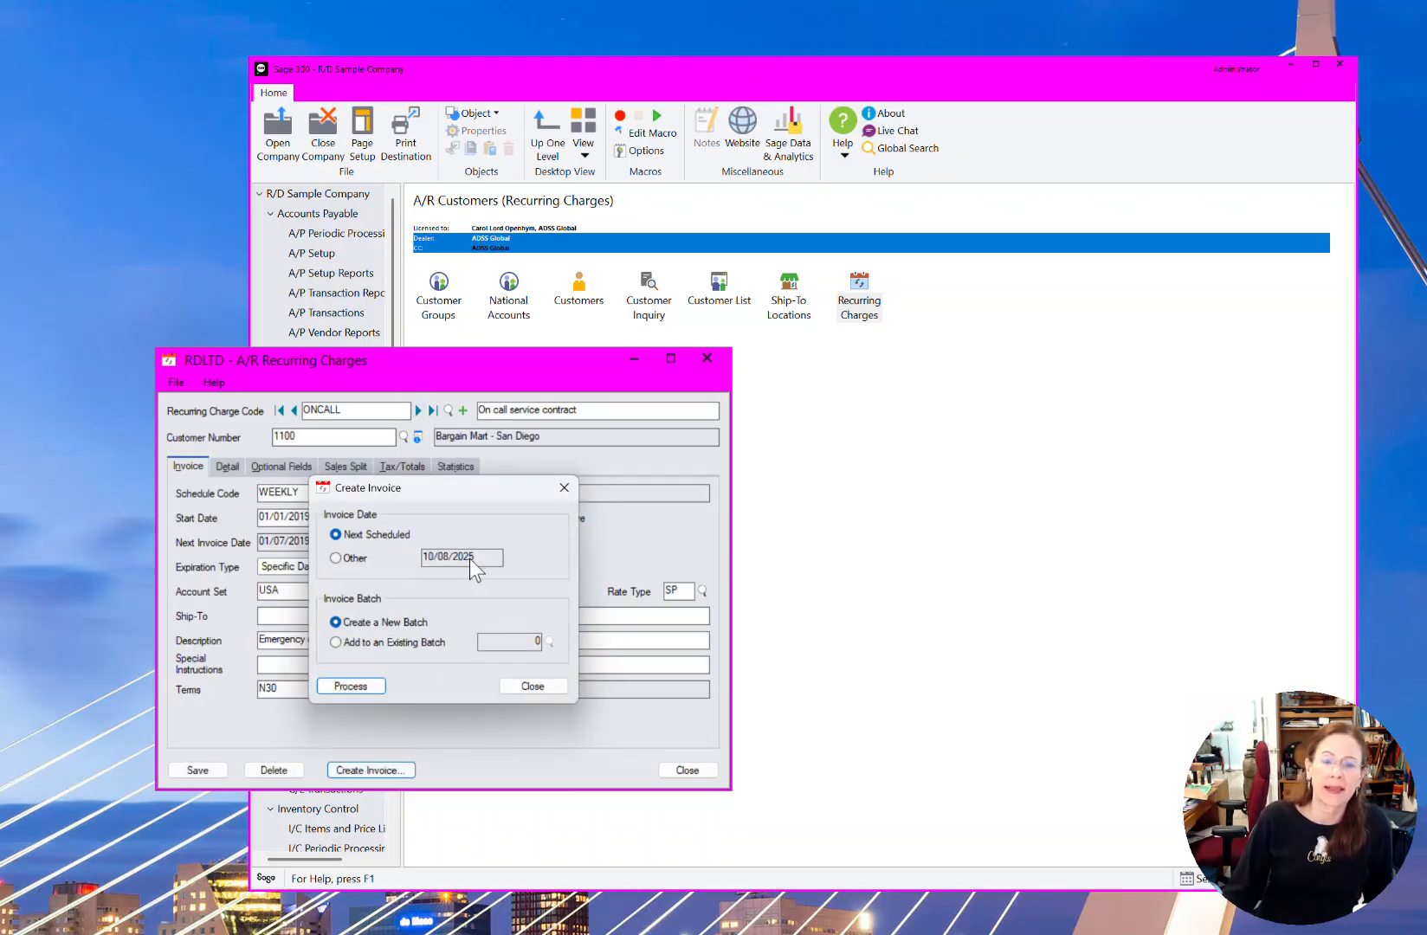
left_click(363, 564)
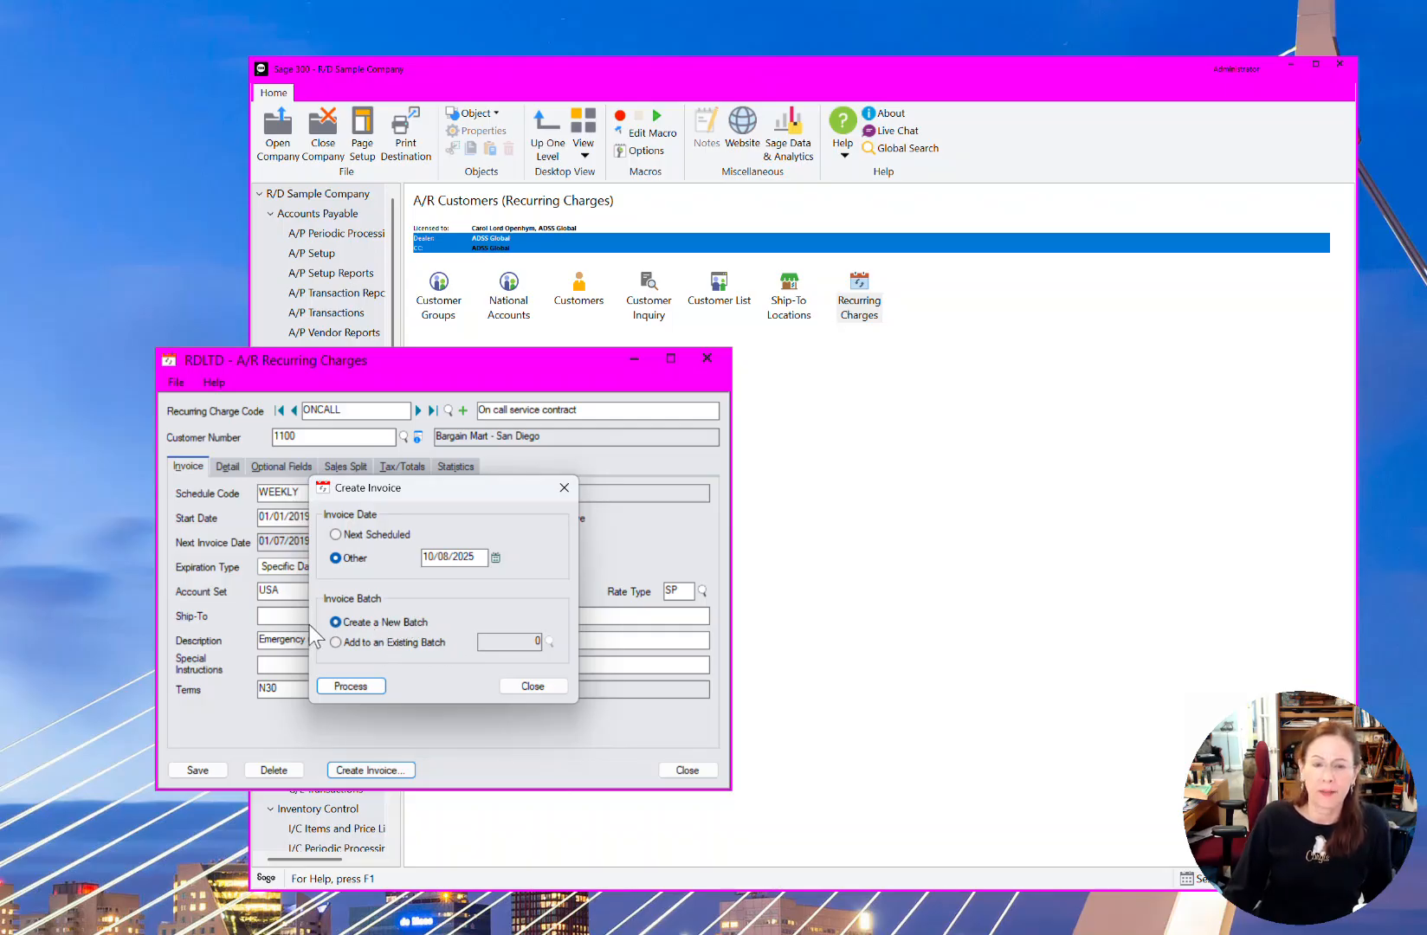
left_click(515, 687)
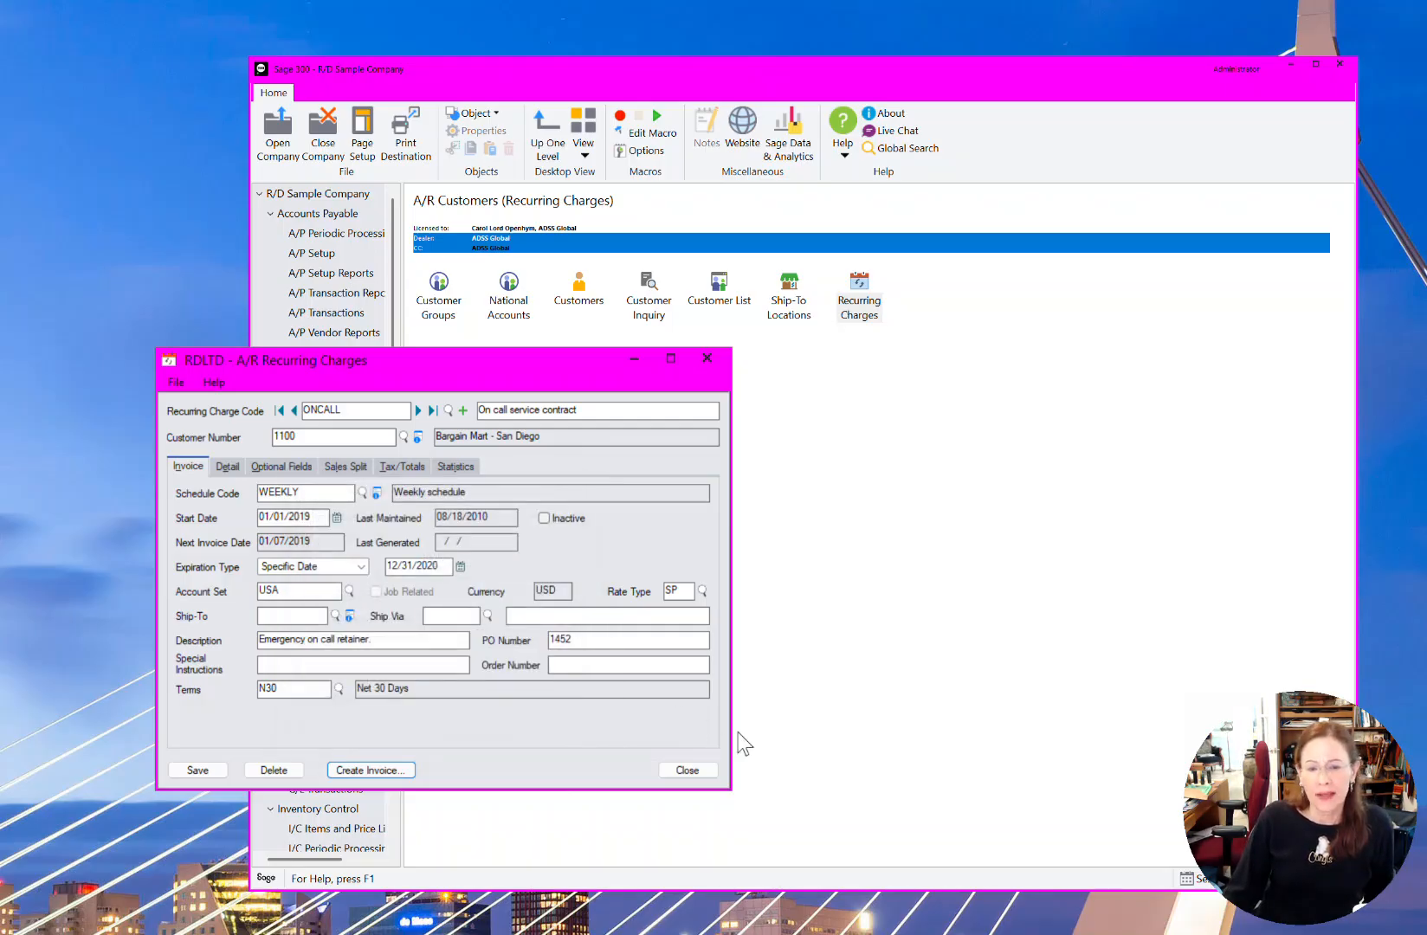
left_click(681, 768)
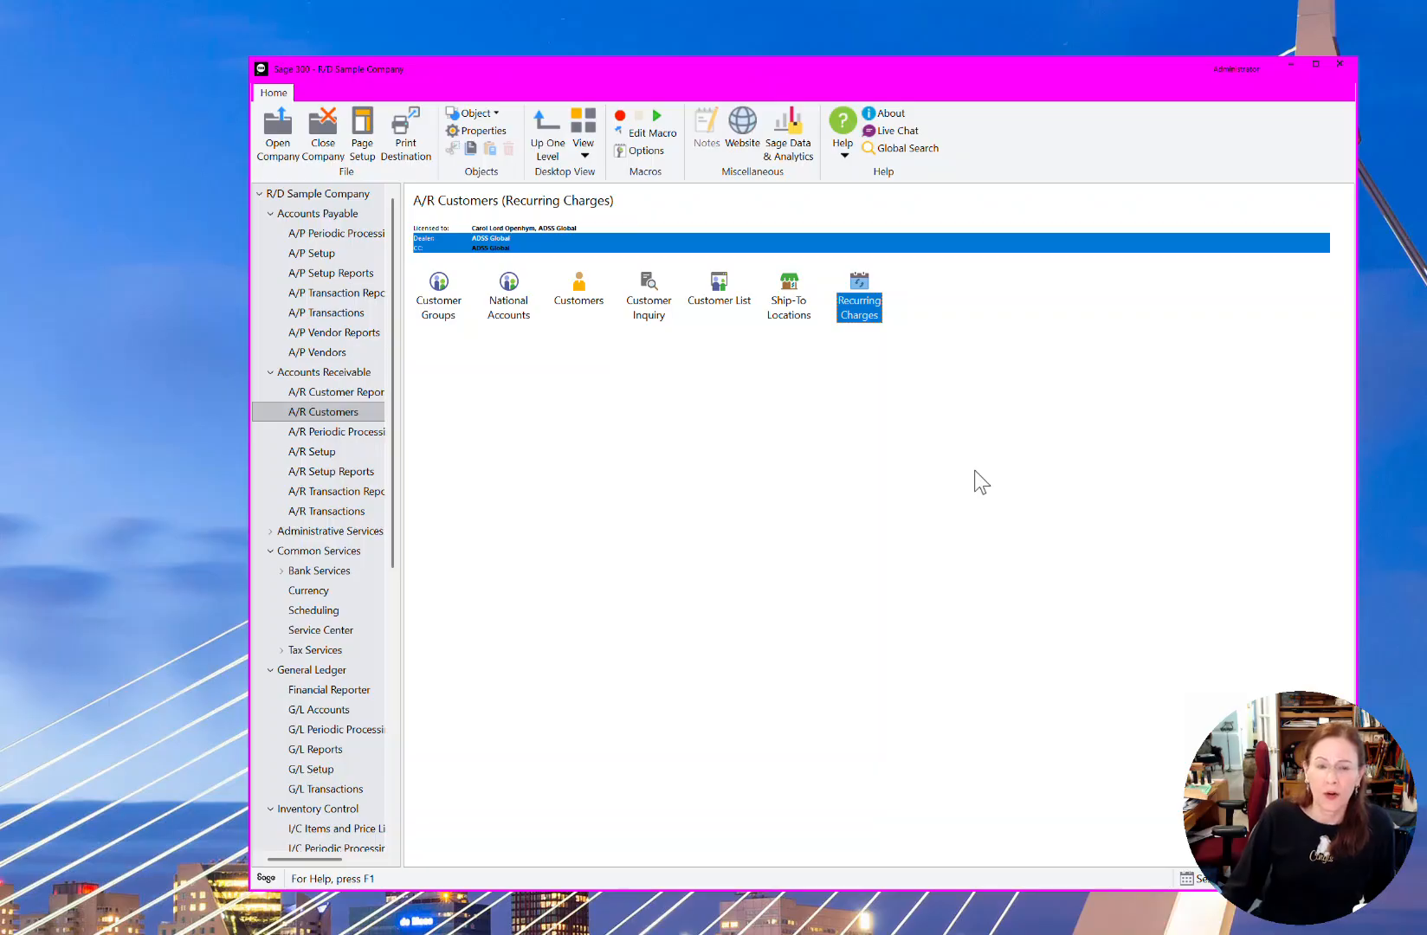
left_click(318, 613)
left_click(504, 289)
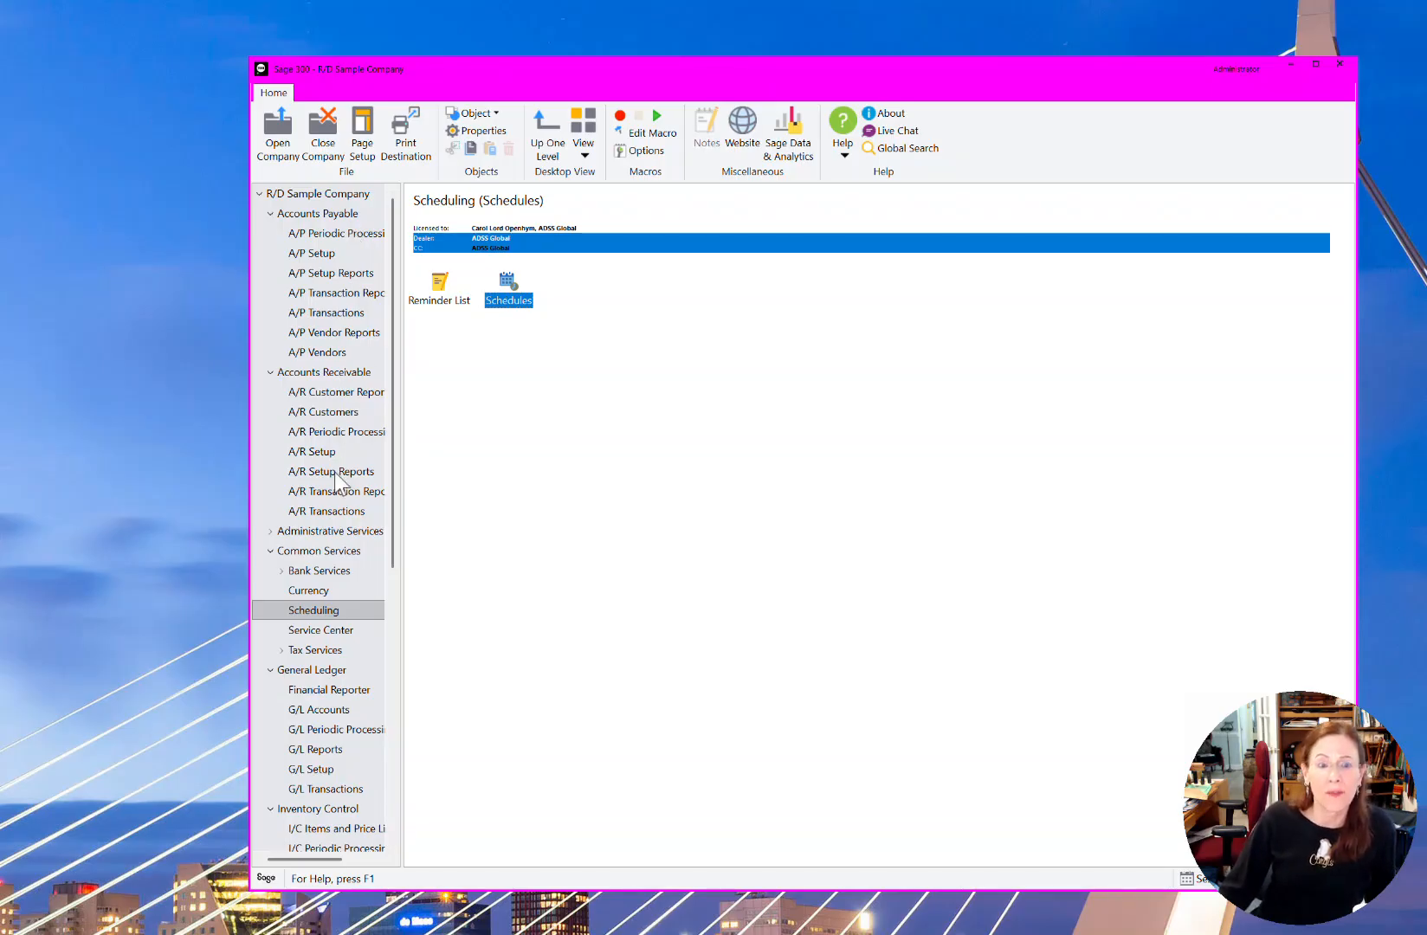
left_click(331, 414)
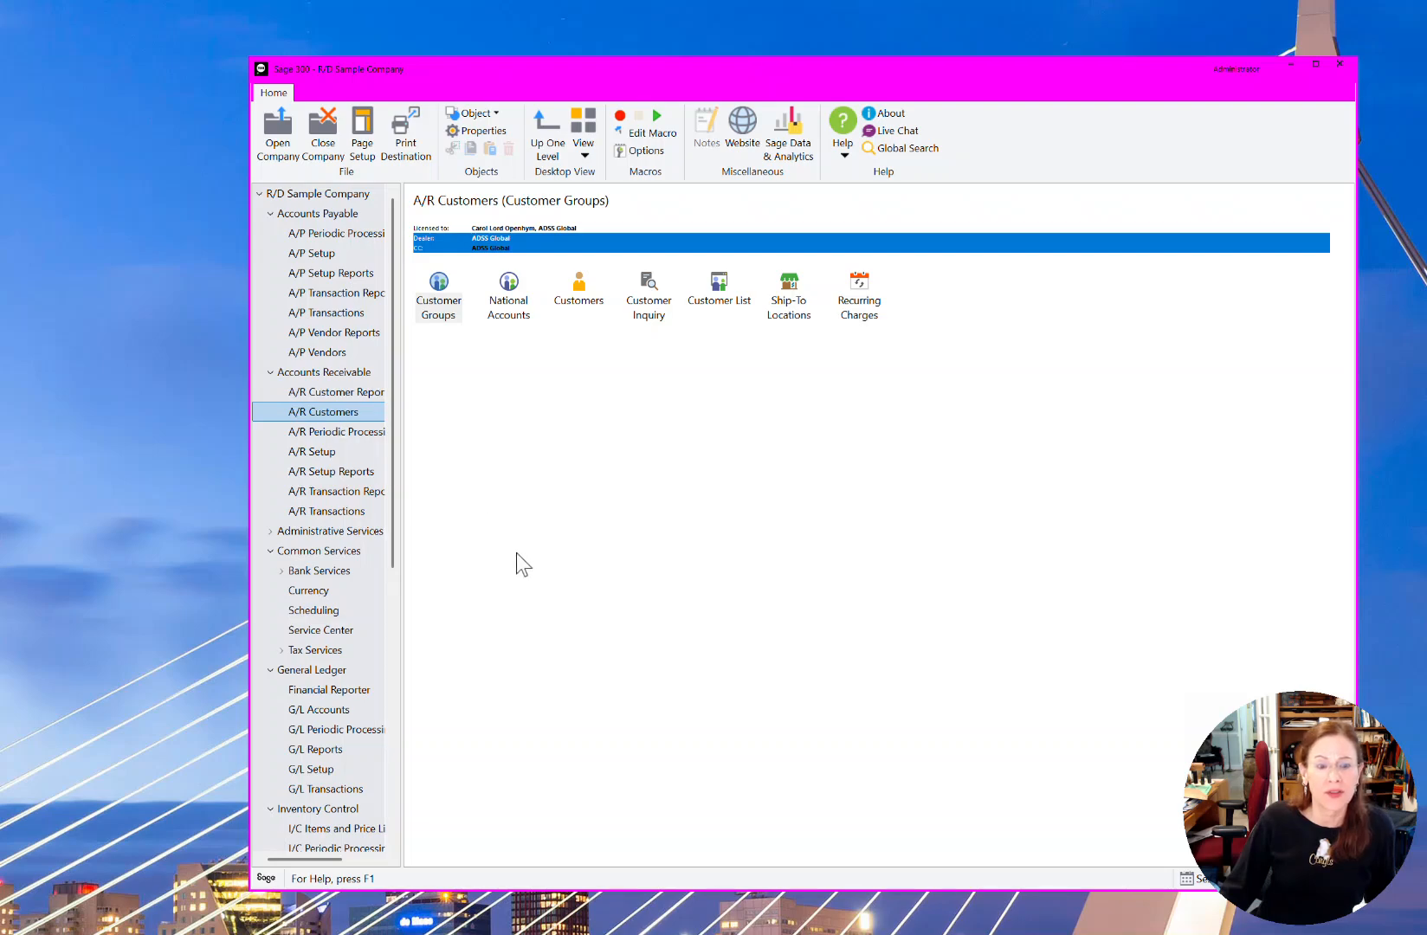
left_click(334, 783)
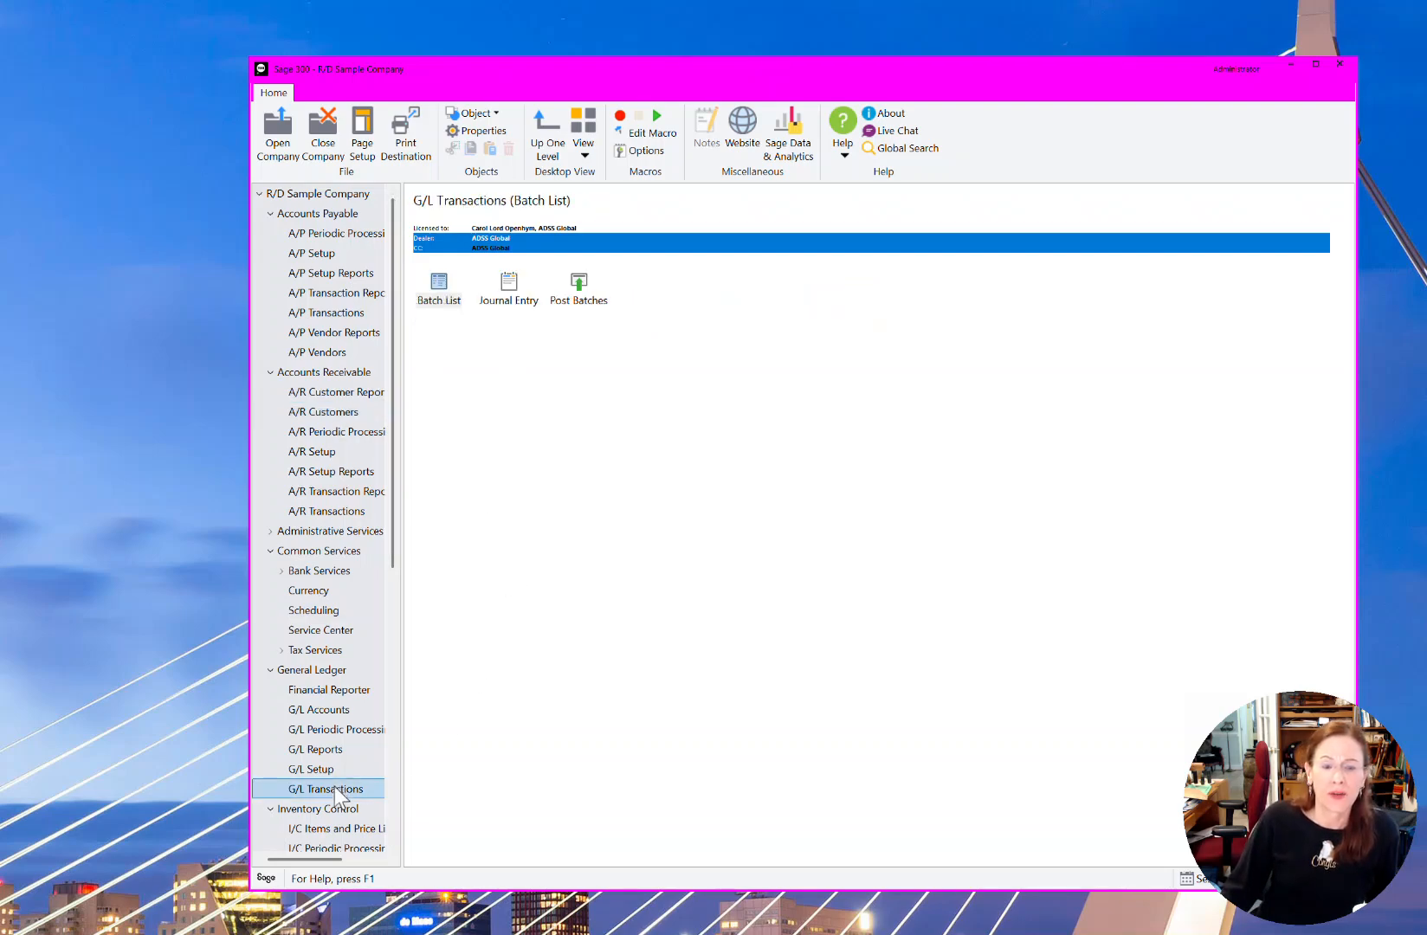